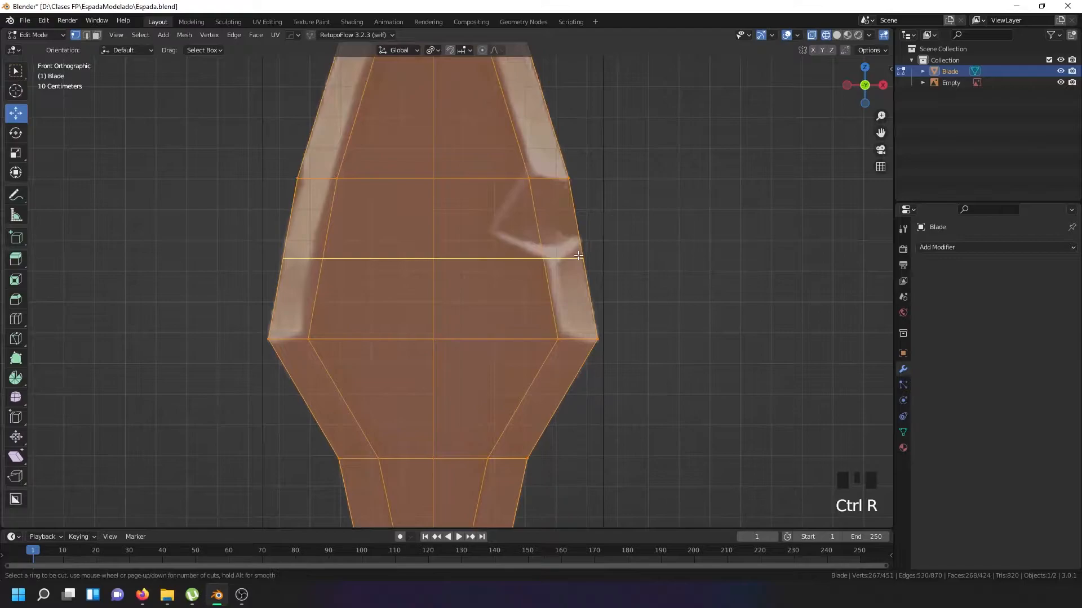
# Add a centred loop cut across the blade's widest upper section at the notch, and select its vertex on the notched side's inner bevel line
pyautogui.click(579, 271)
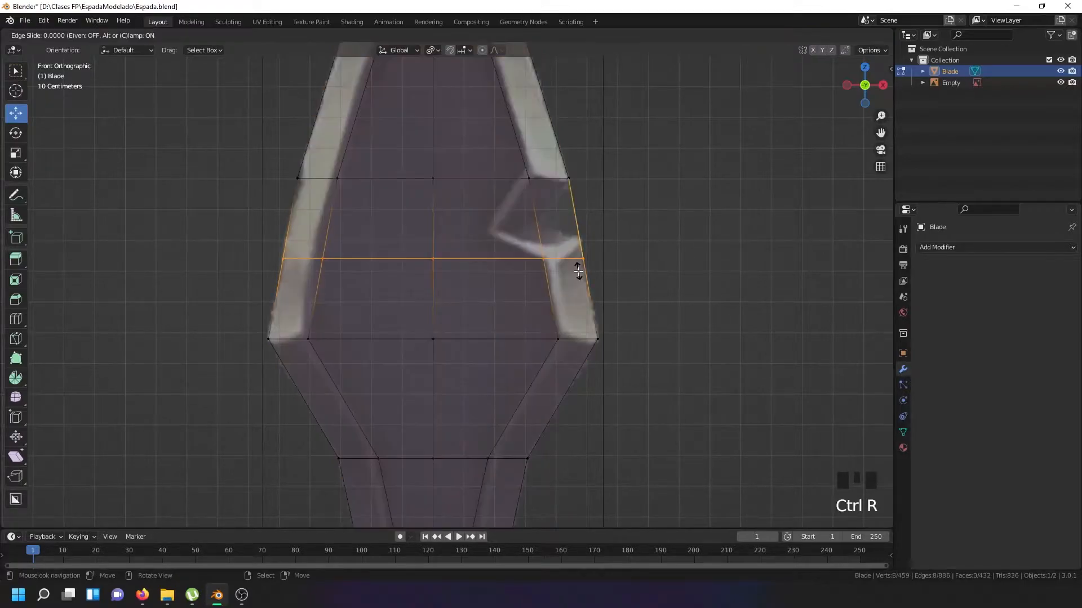
pyautogui.click(578, 272)
pyautogui.scroll(3, 556, 258)
pyautogui.rightClick(550, 259)
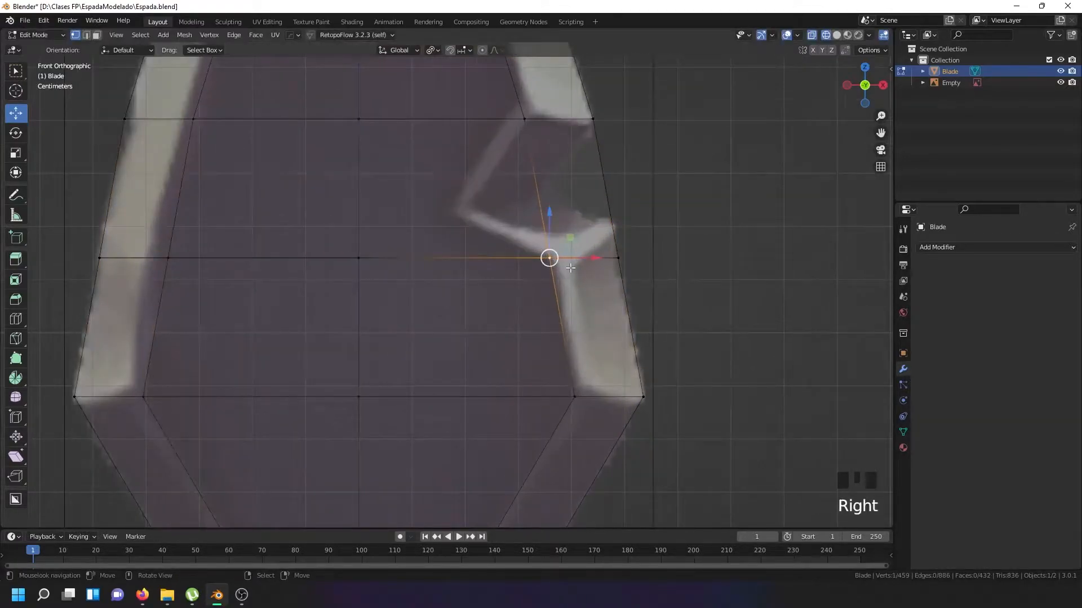
pyautogui.press('g')
pyautogui.press('g')
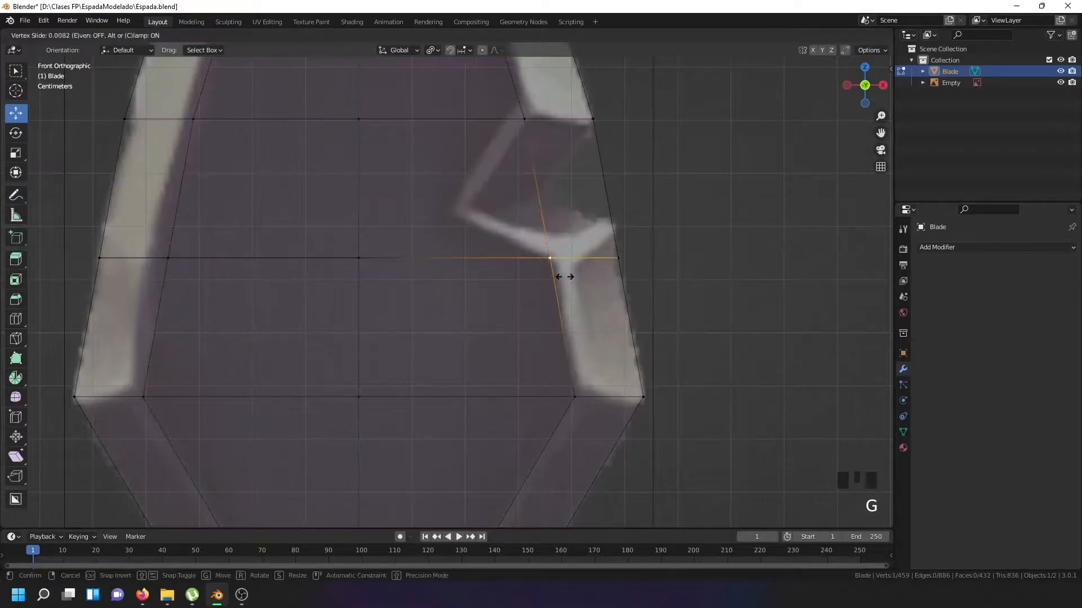
pyautogui.rightClick(567, 288)
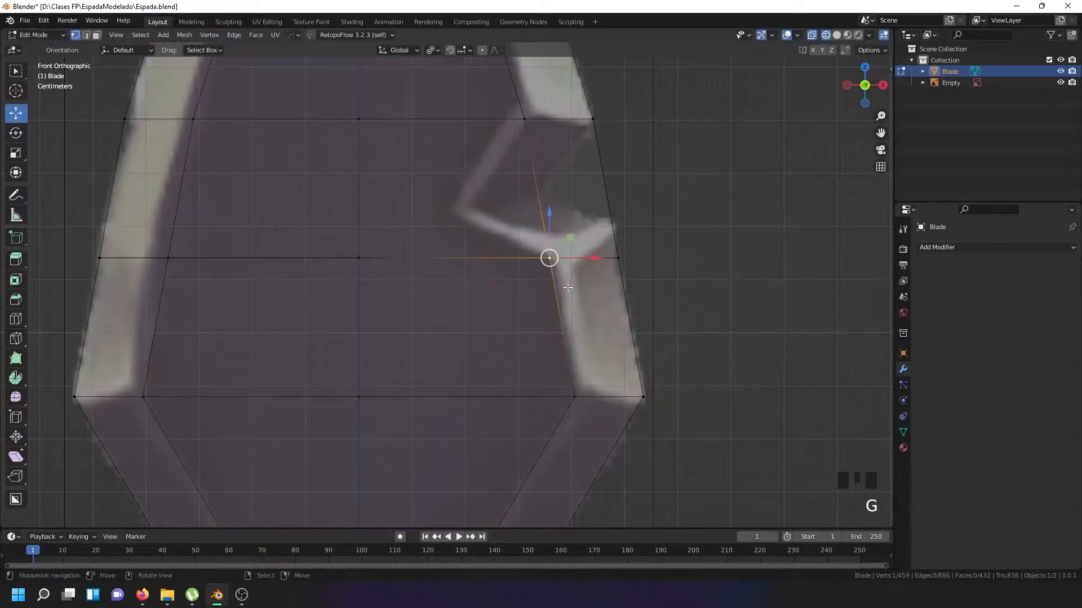
# Enable Y-axis mirroring and slide the new loop's inner and outer bevel vertices onto the lower edge of the reference notch
pyautogui.click(822, 51)
pyautogui.press('g')
pyautogui.press('g')
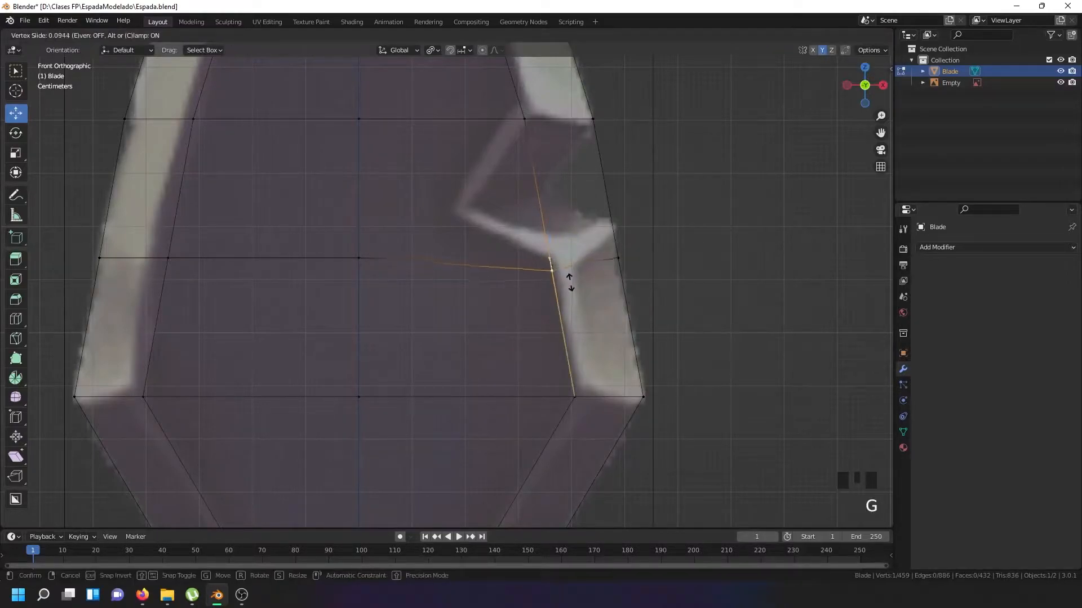
pyautogui.click(571, 281)
pyautogui.rightClick(632, 250)
pyautogui.press('g')
pyautogui.press('g')
pyautogui.click(661, 238)
# Slide the outer and inner bevel vertices of the edge row above onto the upper edge of the reference notch
pyautogui.rightClick(590, 119)
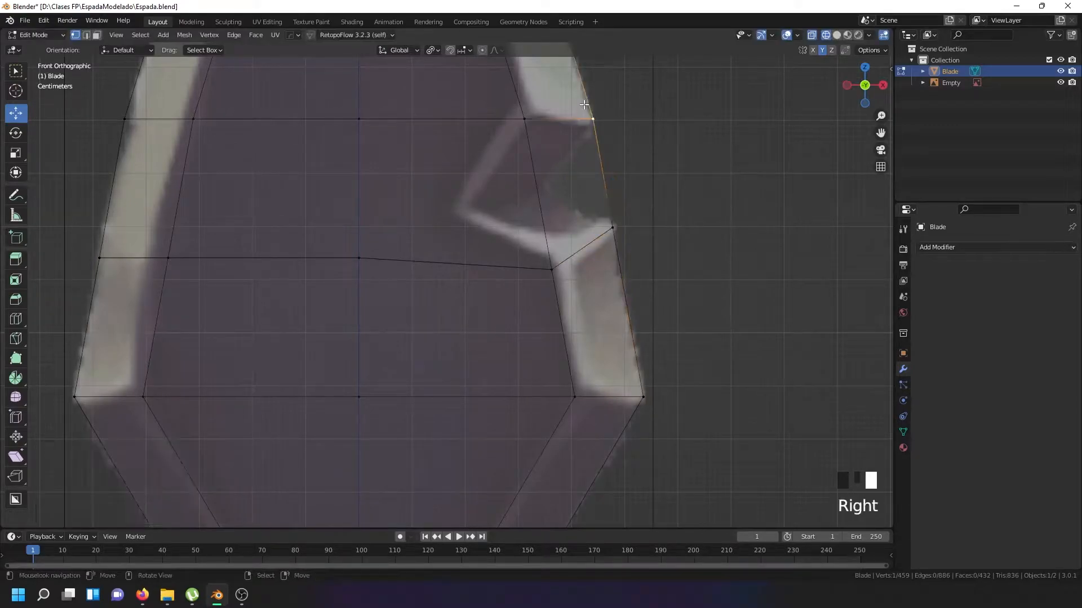
pyautogui.press('g')
pyautogui.press('g')
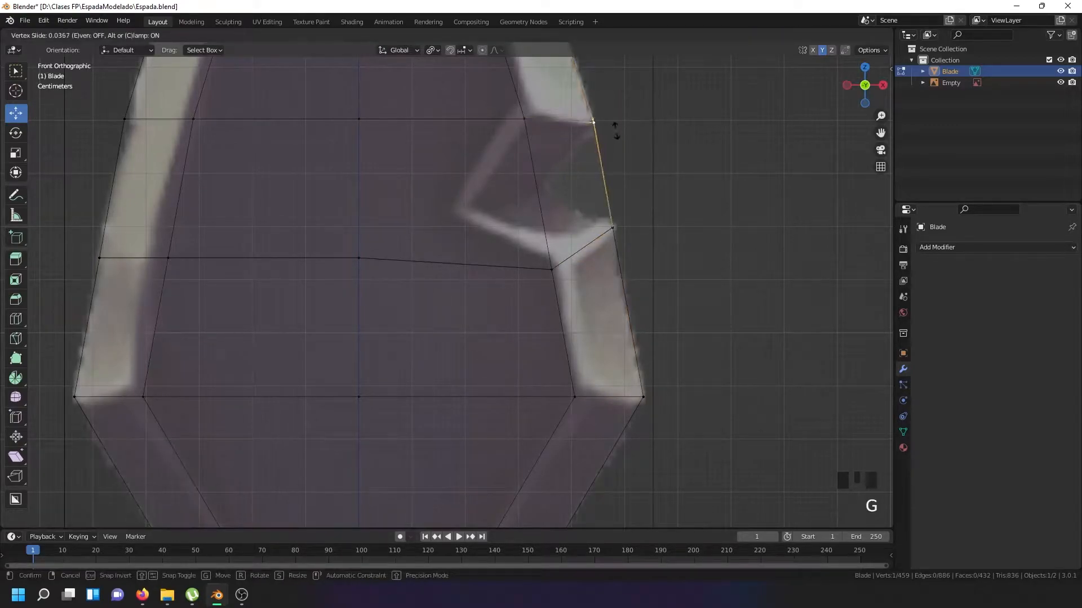
pyautogui.click(593, 122)
pyautogui.keyDown('shift'); pyautogui.moveTo(592, 120); pyautogui.dragTo(517, 200, button='middle'); pyautogui.keyUp('shift')
pyautogui.press('g')
pyautogui.press('g')
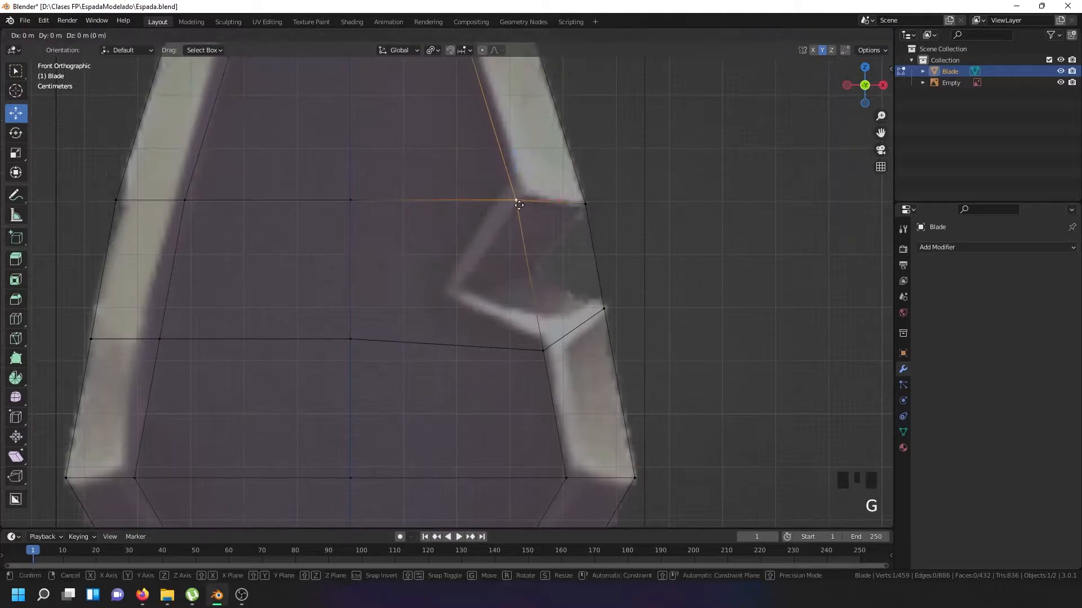
pyautogui.click(514, 187)
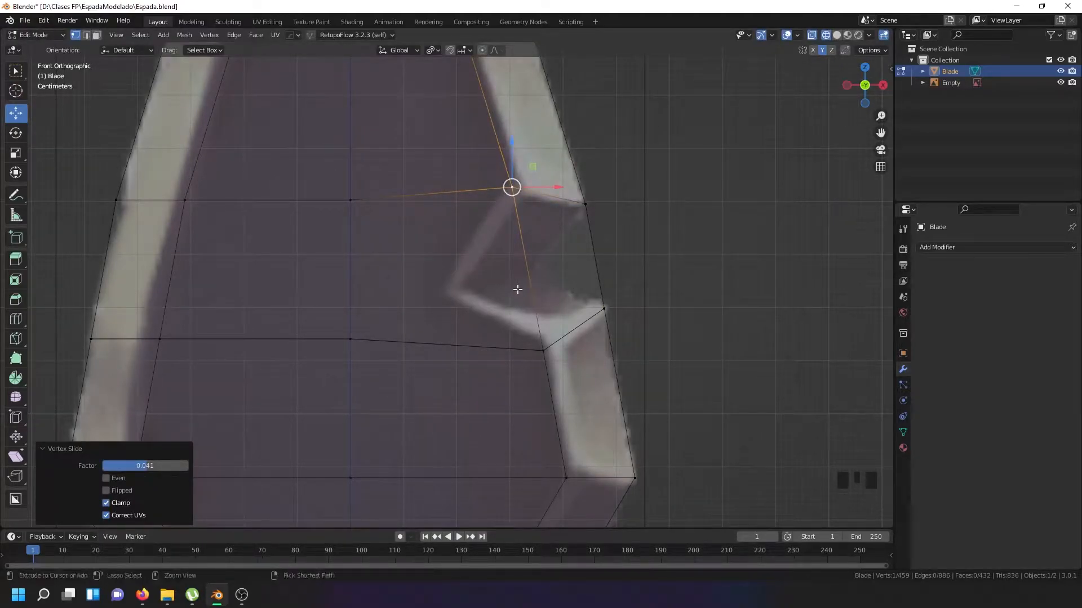
# Add a loop cut between the notch's upper and lower edge rows and slide it down to a factor of about -0.298
pyautogui.hotkey('ctrl', 'r')
pyautogui.click(517, 289)
pyautogui.rightClick(518, 289)
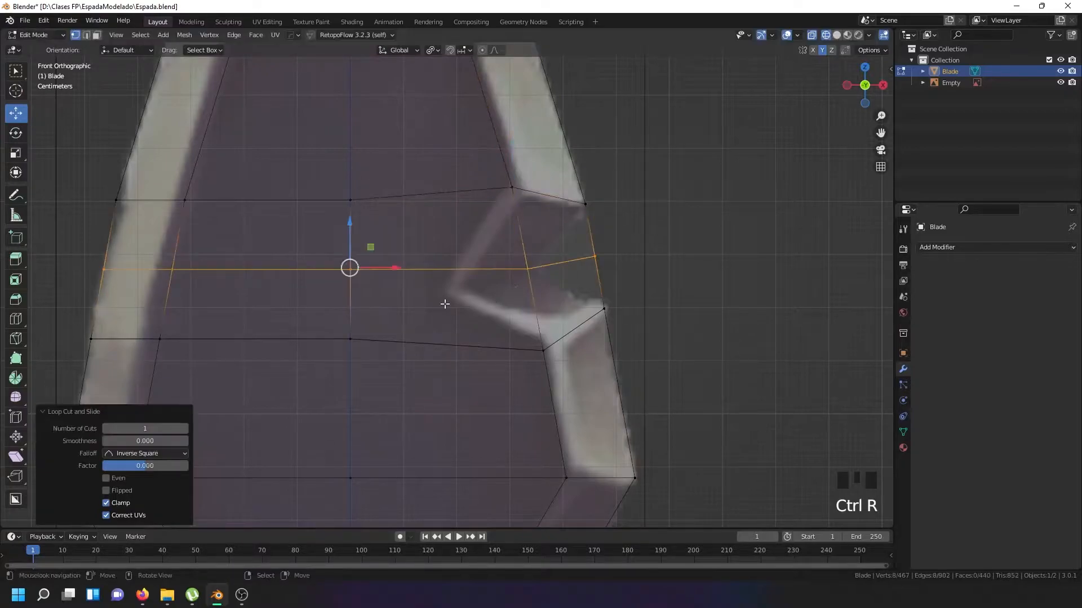
pyautogui.press('g')
pyautogui.press('g')
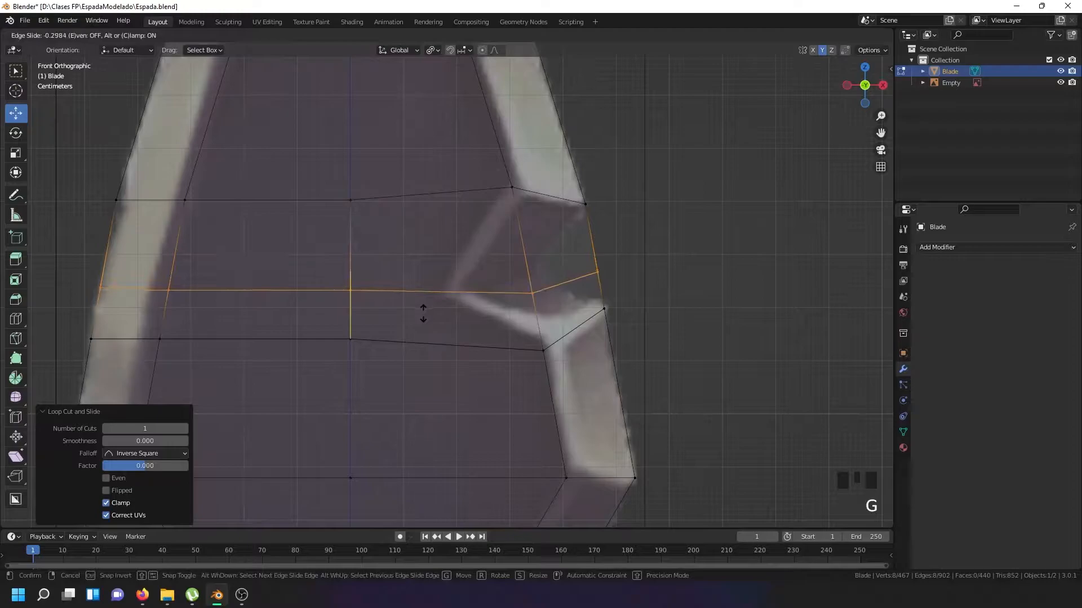
pyautogui.click(429, 308)
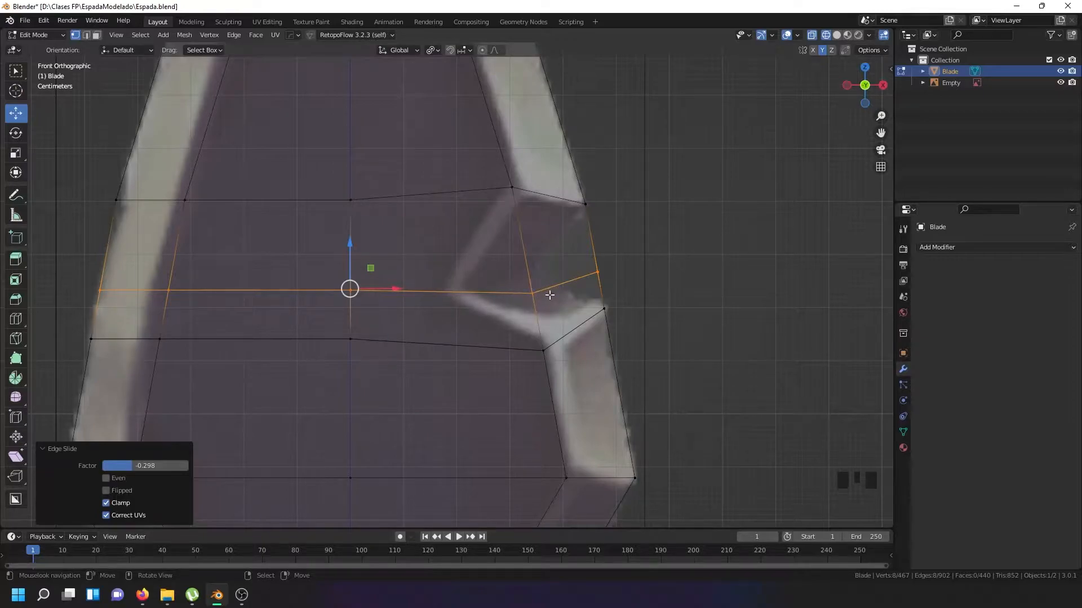
# Move the middle row's inner bevel vertex about 0.15 m toward the blade's centre, onto the notch's innermost corner
pyautogui.rightClick(551, 297)
pyautogui.press('g')
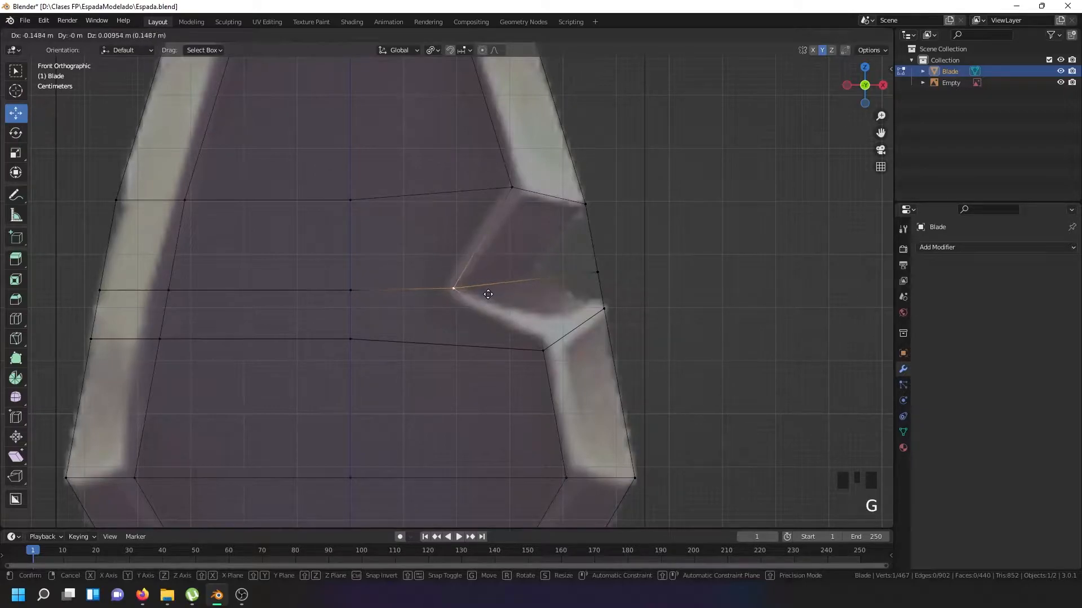
pyautogui.click(485, 294)
# Fine-tune the notch's lower and upper inner corner vertices so they match the reference image
pyautogui.rightClick(553, 355)
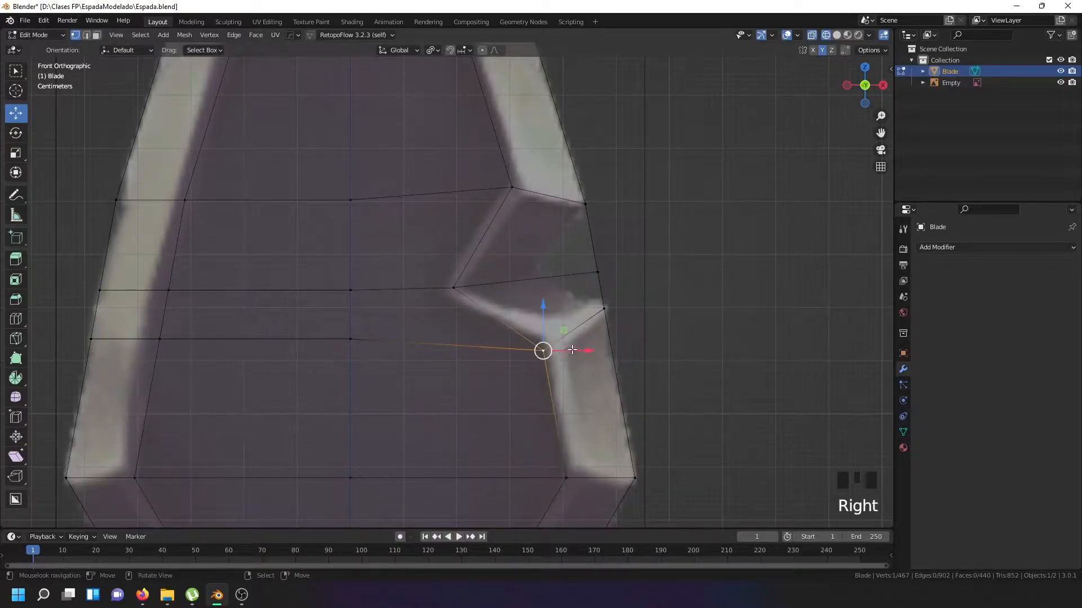
pyautogui.press('g')
pyautogui.click(577, 340)
pyautogui.rightClick(513, 189)
pyautogui.press('g')
pyautogui.click(515, 190)
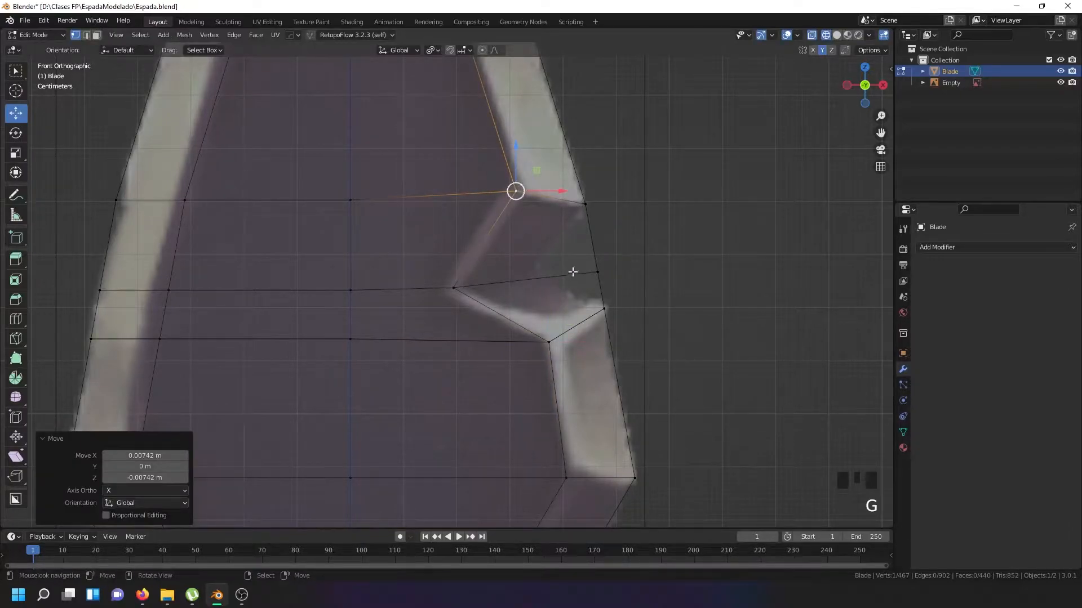
# Pull the middle row's outer edge vertex about 0.116 m inward along X to open the notch, and turn off X-ray display
pyautogui.rightClick(597, 272)
pyautogui.moveTo(567, 261)
pyautogui.mouseDown(button='middle')
pyautogui.moveTo(540, 290)
pyautogui.moveTo(505, 297)
pyautogui.moveTo(534, 274)
pyautogui.moveTo(581, 263)
pyautogui.mouseUp(button='middle')
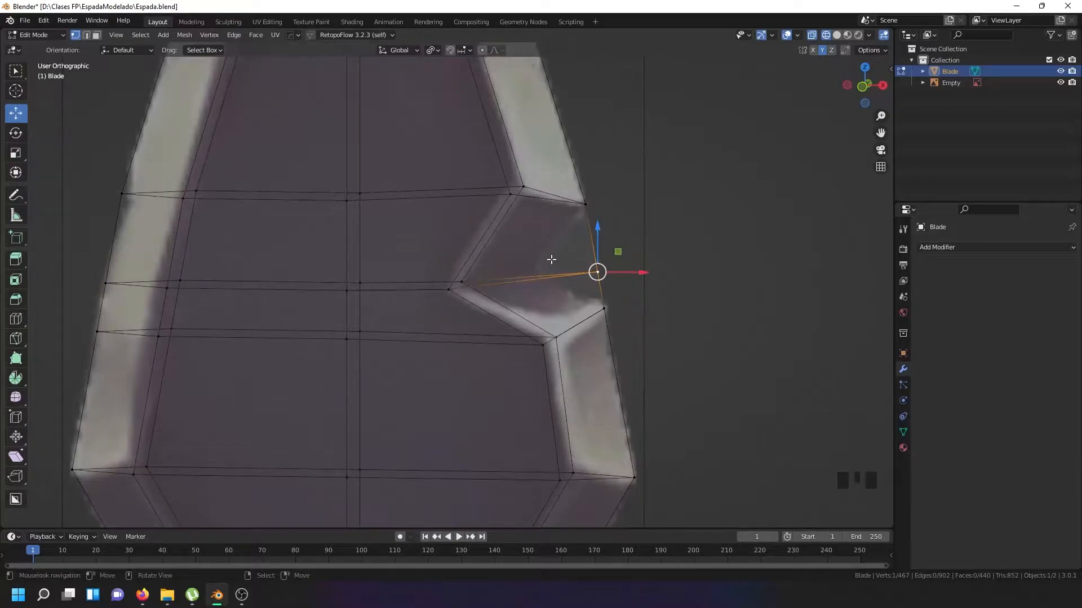
pyautogui.press('KP_1')
pyautogui.moveTo(620, 273); pyautogui.dragTo(575, 272)
pyautogui.moveTo(563, 272)
pyautogui.mouseDown(button='middle')
pyautogui.moveTo(474, 278)
pyautogui.moveTo(536, 270)
pyautogui.moveTo(540, 258)
pyautogui.mouseUp(button='middle')
pyautogui.hotkey('alt', 'z')
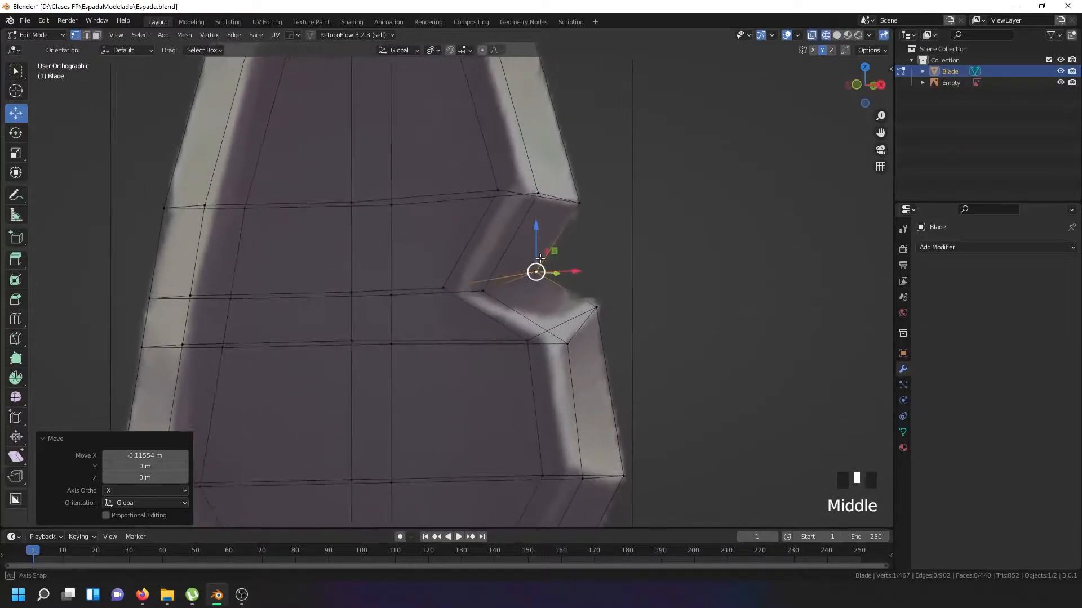
pyautogui.hotkey('alt', 'z')
# Examine the notch and overall sword shape from the front and at an angle, in both Object Mode and Edit Mode
pyautogui.scroll(-1, 536, 268)
pyautogui.press('Tab')
pyautogui.scroll(-5, 515, 273)
pyautogui.moveTo(481, 285); pyautogui.dragTo(545, 313, button='middle')
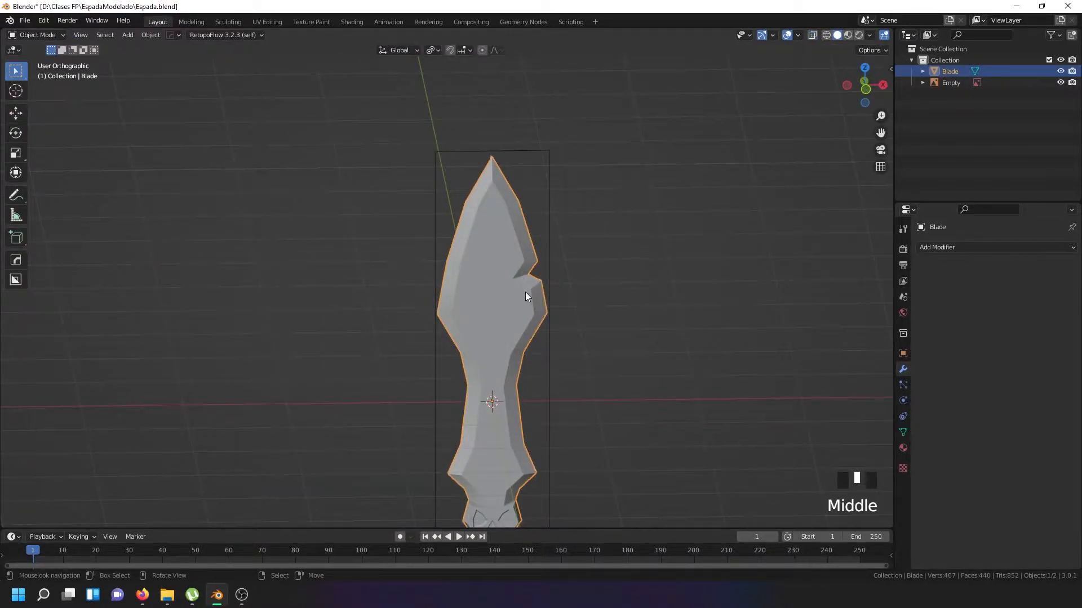
pyautogui.press('KP_1')
pyautogui.scroll(2, 519, 283)
pyautogui.press('Tab')
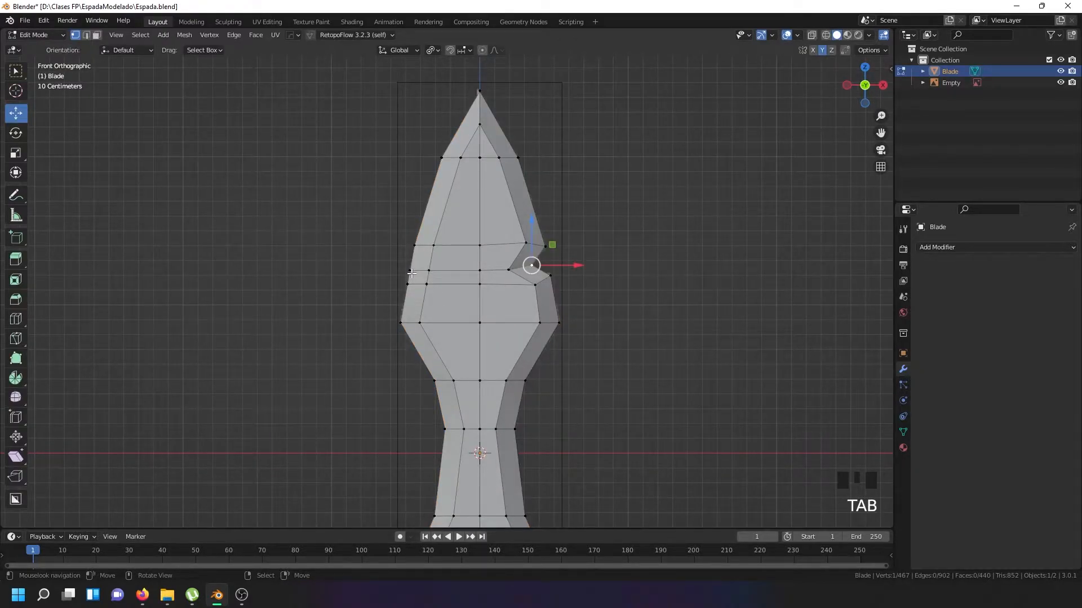
pyautogui.scroll(4, 506, 266)
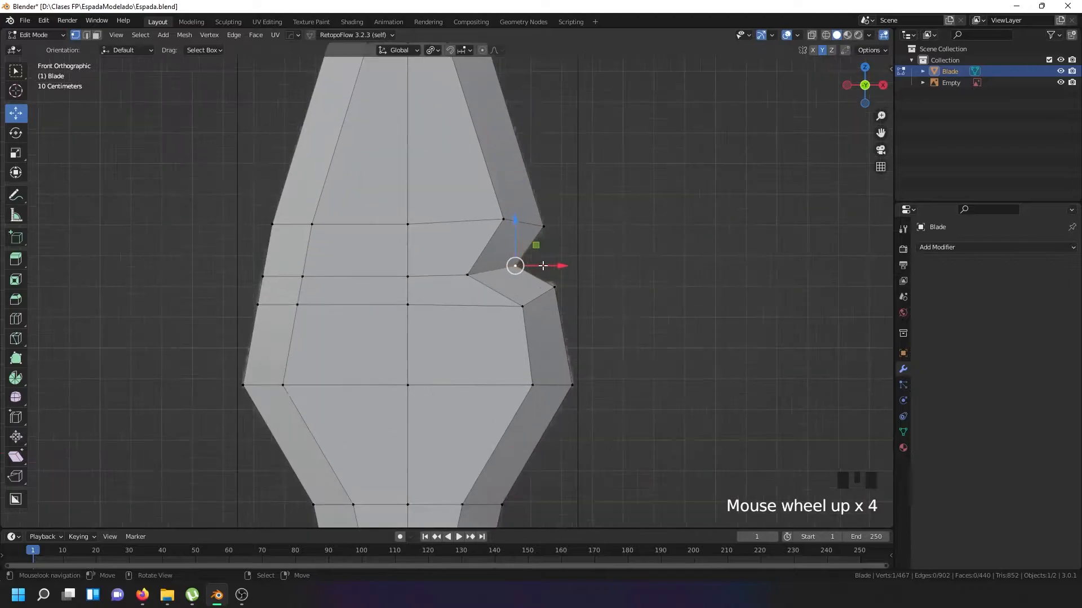
pyautogui.press('Tab')
pyautogui.scroll(-8, 536, 262)
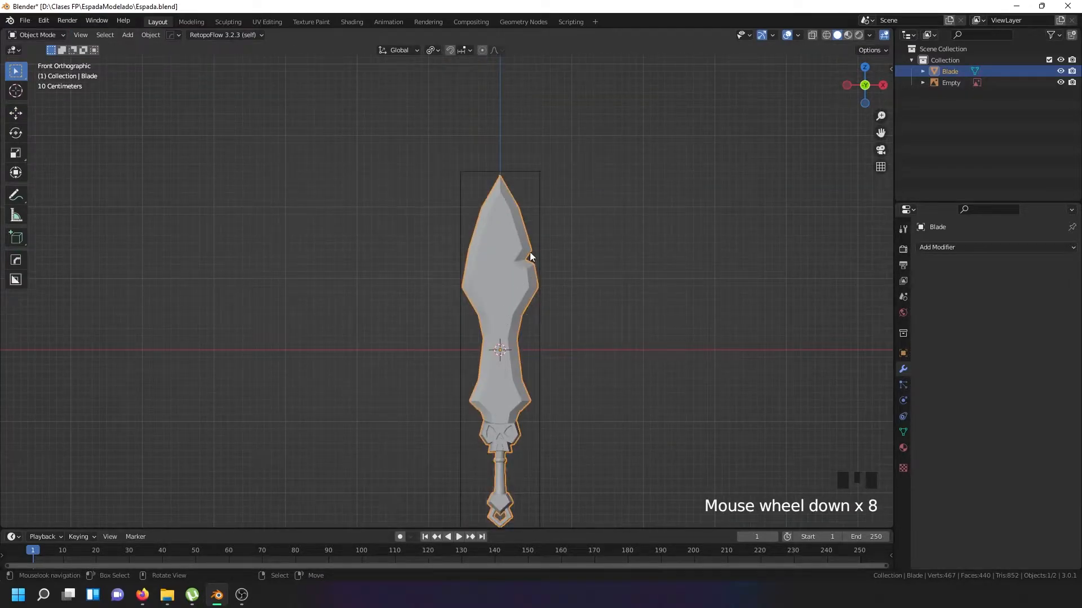
pyautogui.scroll(8, 531, 257)
pyautogui.press('Tab')
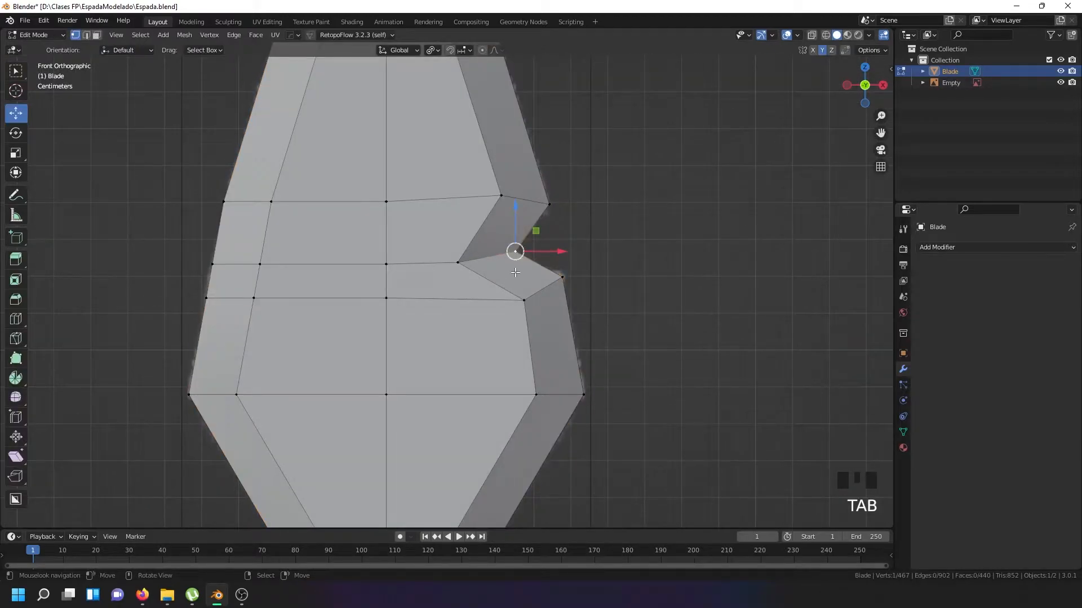
pyautogui.moveTo(525, 267); pyautogui.dragTo(490, 274, button='middle')
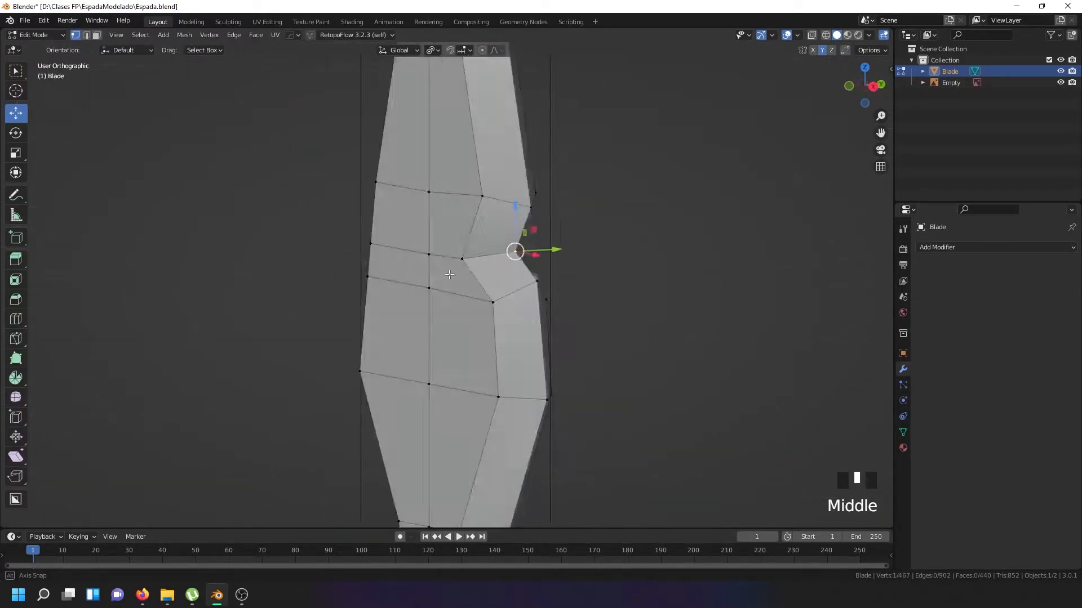
pyautogui.scroll(-4, 490, 275)
pyautogui.scroll(-1, 490, 275)
pyautogui.scroll(-2, 462, 288)
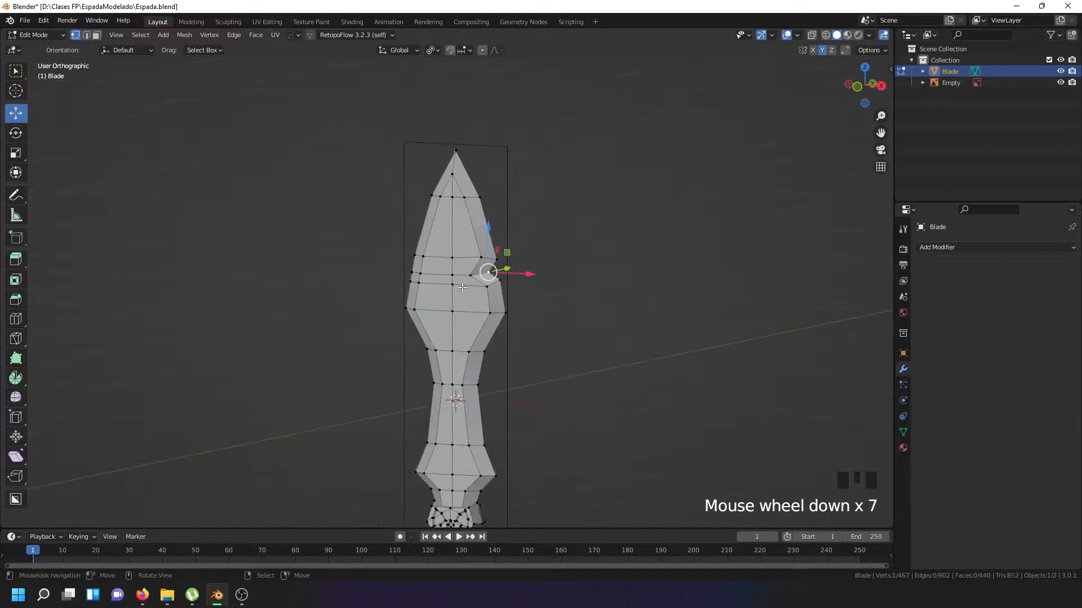
pyautogui.press('KP_1')
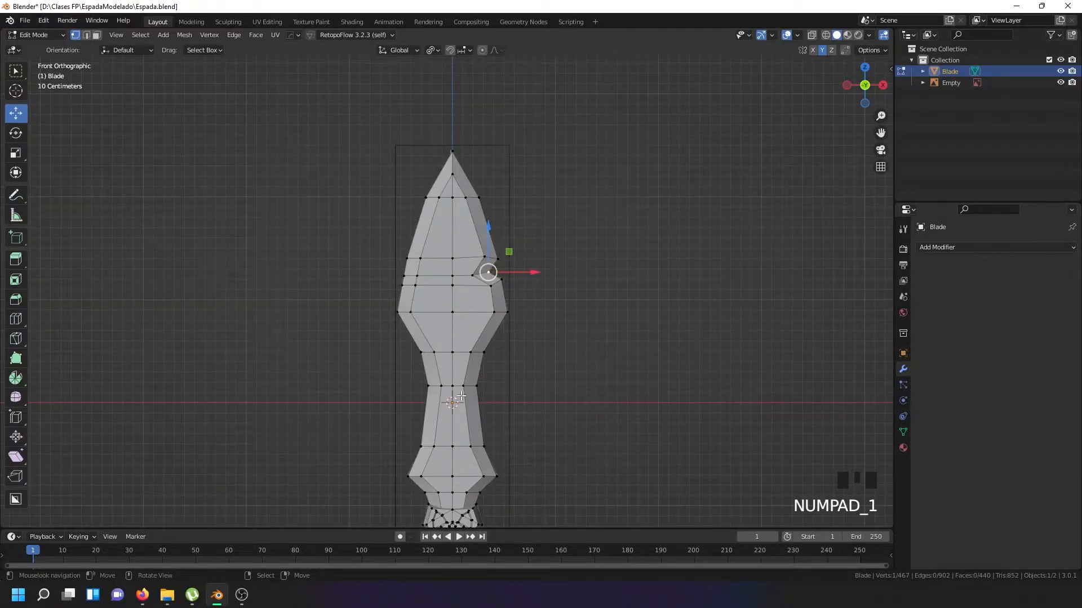
pyautogui.keyDown('shift'); pyautogui.moveTo(462, 384); pyautogui.dragTo(430, 303, button='middle'); pyautogui.keyUp('shift')
pyautogui.press('Tab')
pyautogui.scroll(-4, 464, 296)
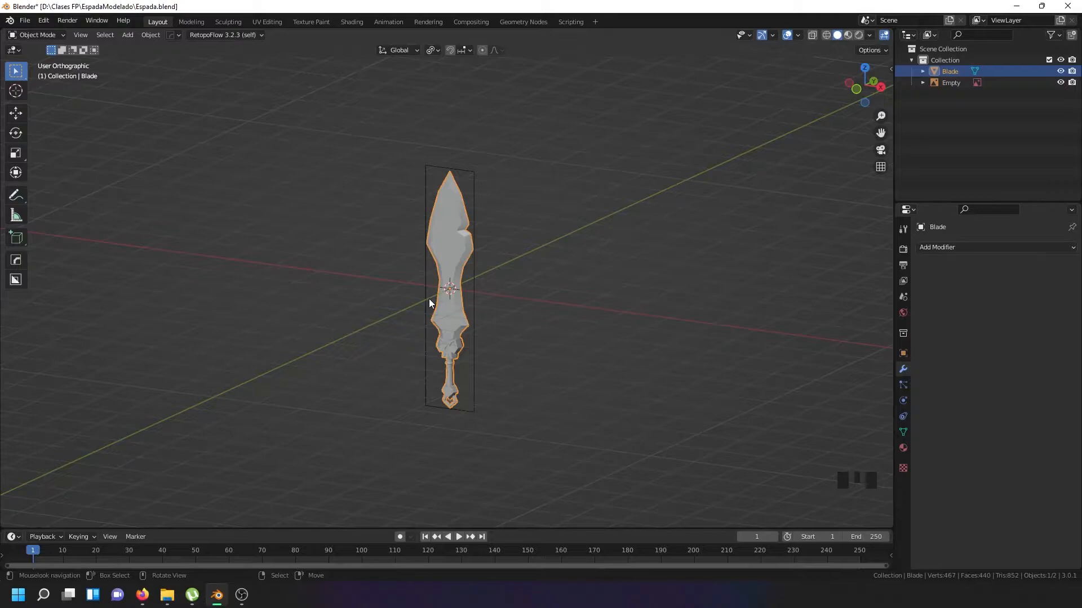
# Switch to the UV Editing workspace, view the sword in front orthographic Object Mode, and hide the reference image empty
pyautogui.click(277, 20)
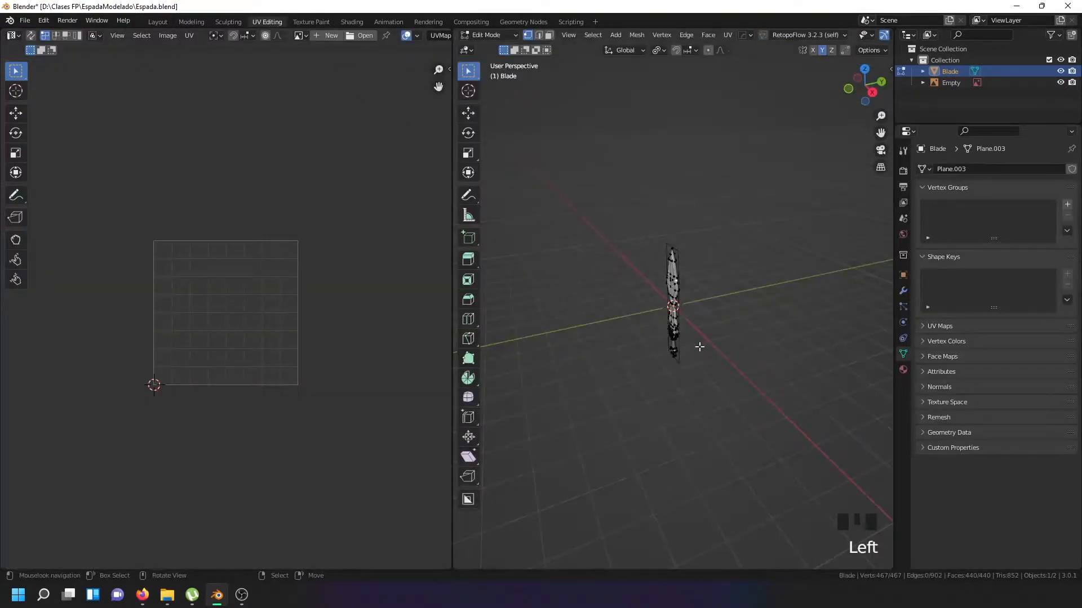
pyautogui.press('KP_1')
pyautogui.scroll(2, 680, 334)
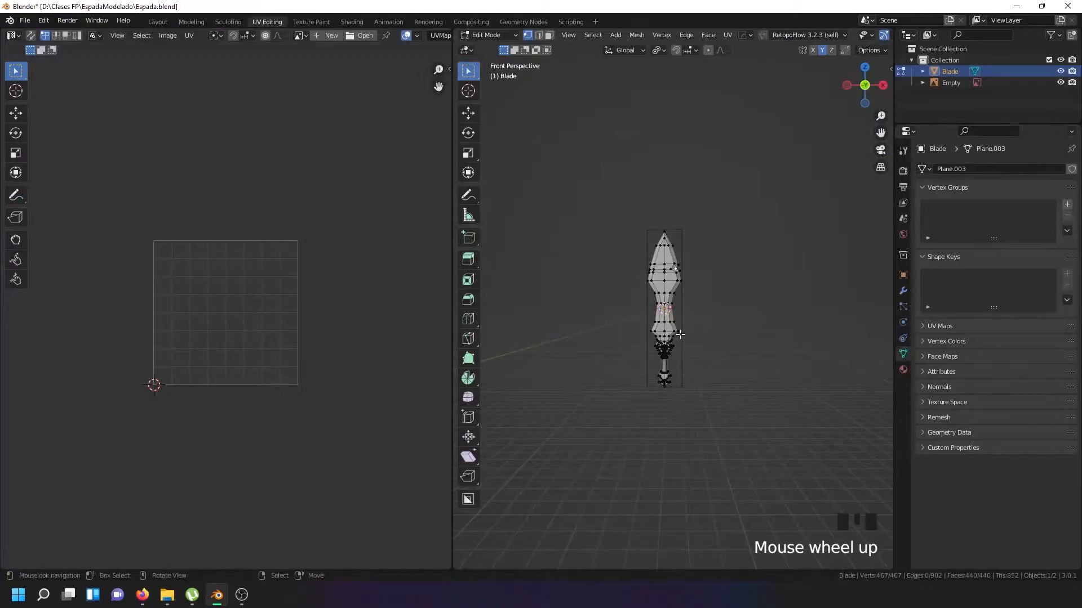
pyautogui.press('KP_5')
pyautogui.press('Tab')
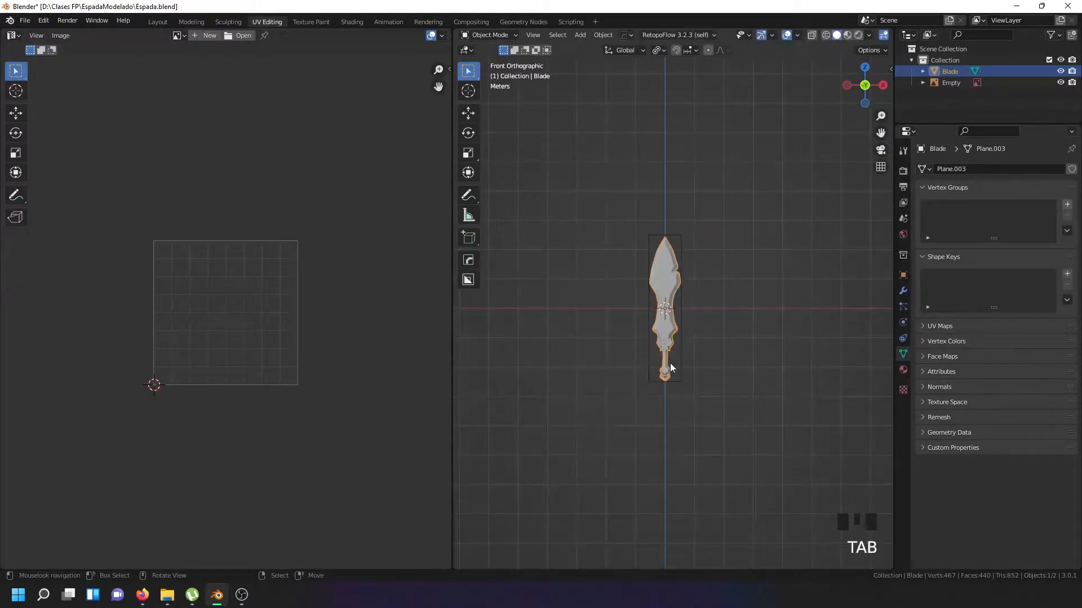
pyautogui.rightClick(670, 366)
pyautogui.press('h')
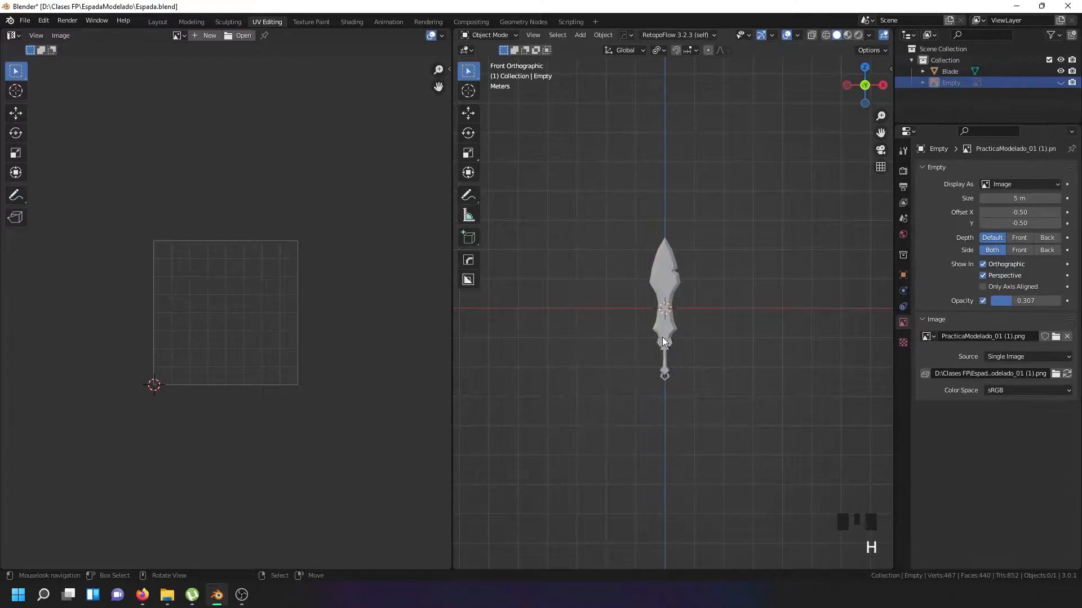
# Select the edge loop along the blade's outer silhouette in Edit Mode and mark it as a seam
pyautogui.rightClick(661, 336)
pyautogui.scroll(4, 661, 337)
pyautogui.press('Tab')
pyautogui.keyDown('shift'); pyautogui.moveTo(675, 295); pyautogui.dragTo(665, 232, button='middle'); pyautogui.keyUp('shift')
pyautogui.scroll(5, 674, 263)
pyautogui.rightClick(679, 278)
pyautogui.keyDown('alt'); pyautogui.keyDown('shift'); pyautogui.rightClick(679, 277); pyautogui.keyUp('shift'); pyautogui.keyUp('alt')
pyautogui.scroll(-6, 679, 282)
pyautogui.scroll(4, 665, 232)
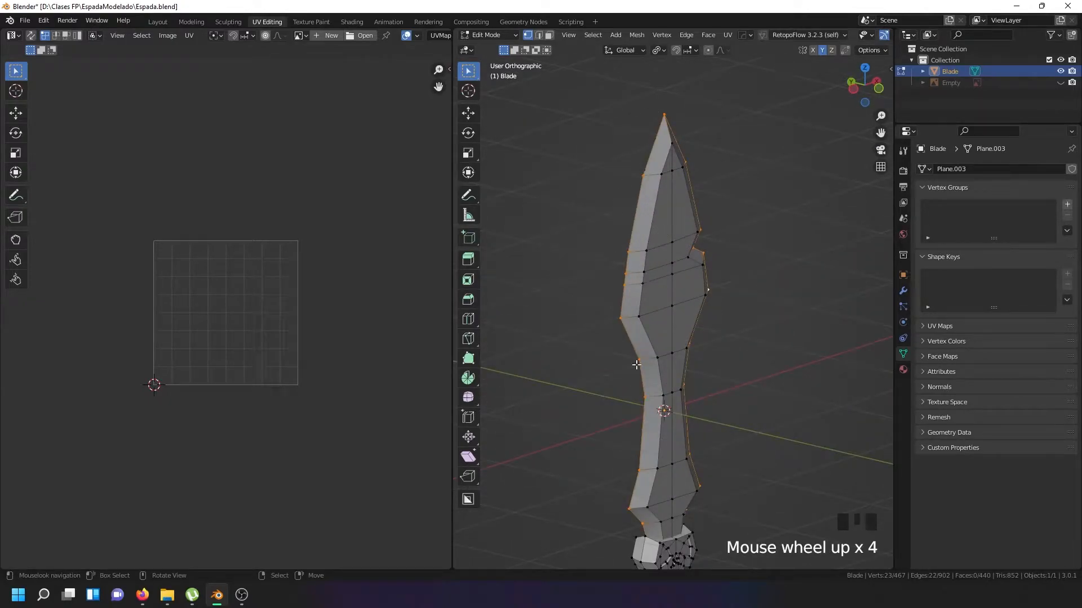
pyautogui.click(728, 35)
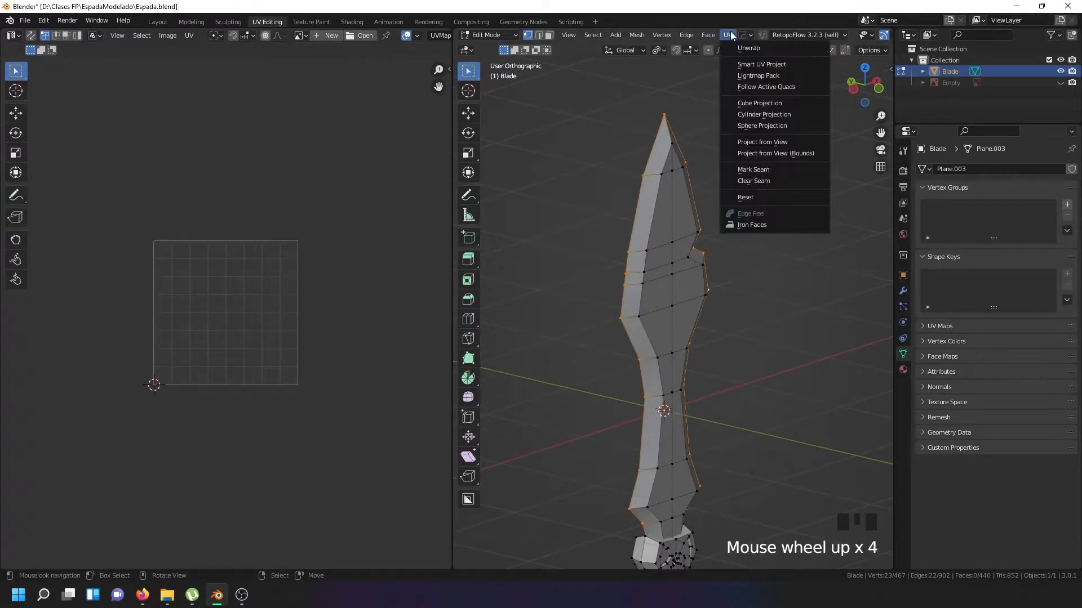
pyautogui.click(779, 170)
# Select the entire sword mesh and unwrap it to UV islands
pyautogui.press('a')
pyautogui.press('a')
pyautogui.press('a')
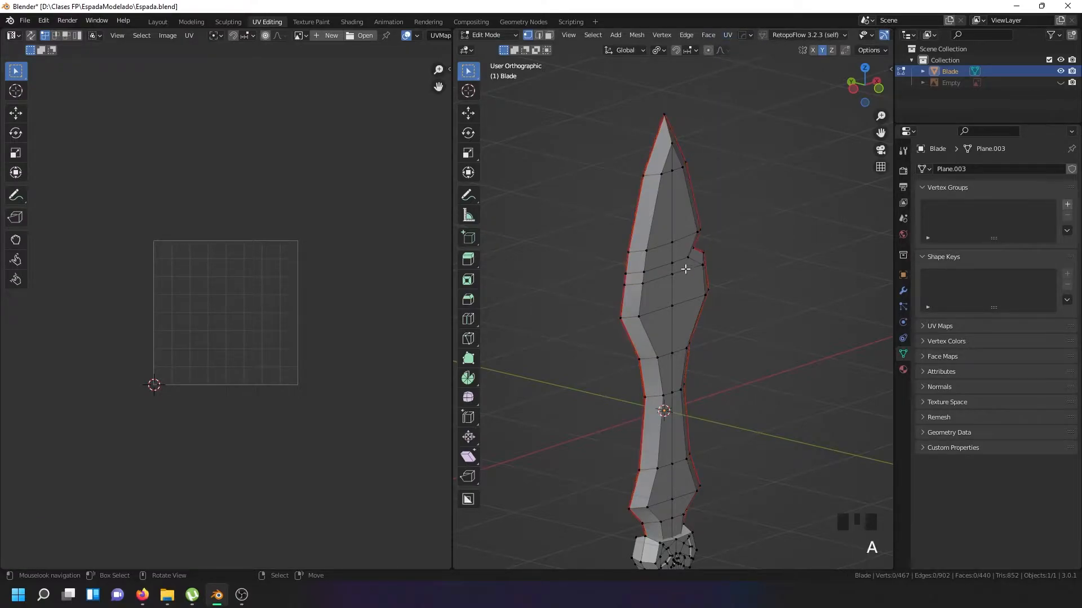
pyautogui.press('u')
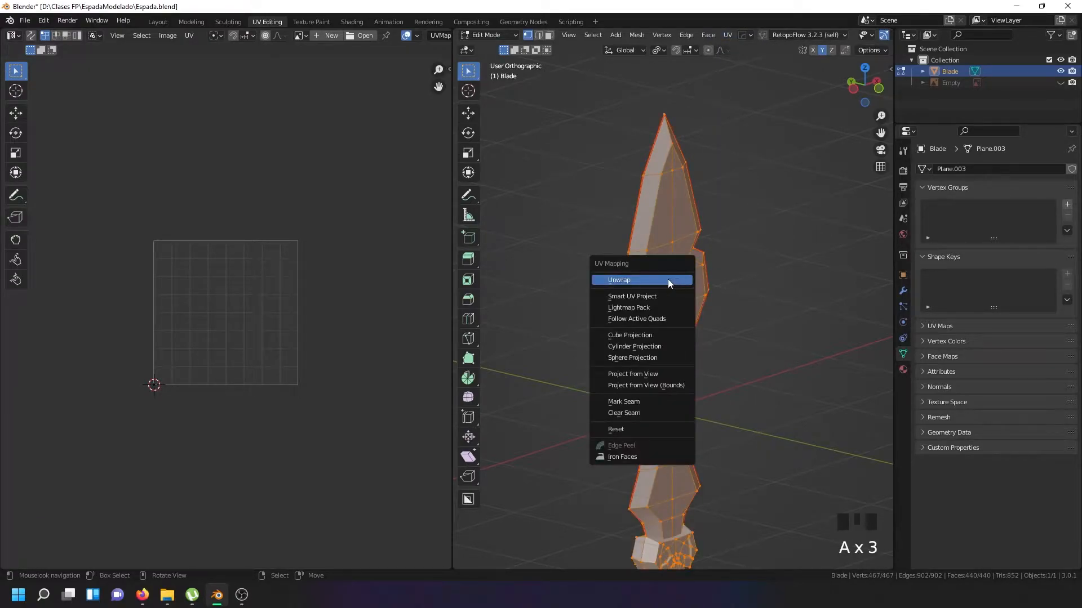
pyautogui.click(669, 284)
pyautogui.scroll(5, 209, 372)
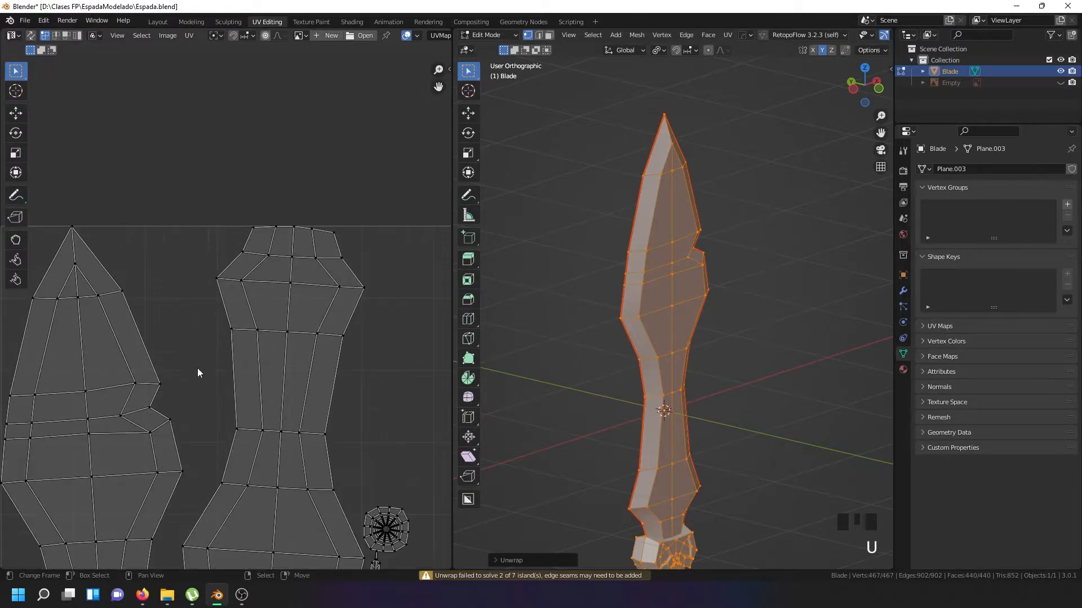
# Examine the full layout of the unwrapped UV islands, including the small ones beside the two blade halves
pyautogui.scroll(-4, 196, 394)
pyautogui.moveTo(144, 404); pyautogui.dragTo(198, 317, button='middle')
pyautogui.scroll(2, 170, 334)
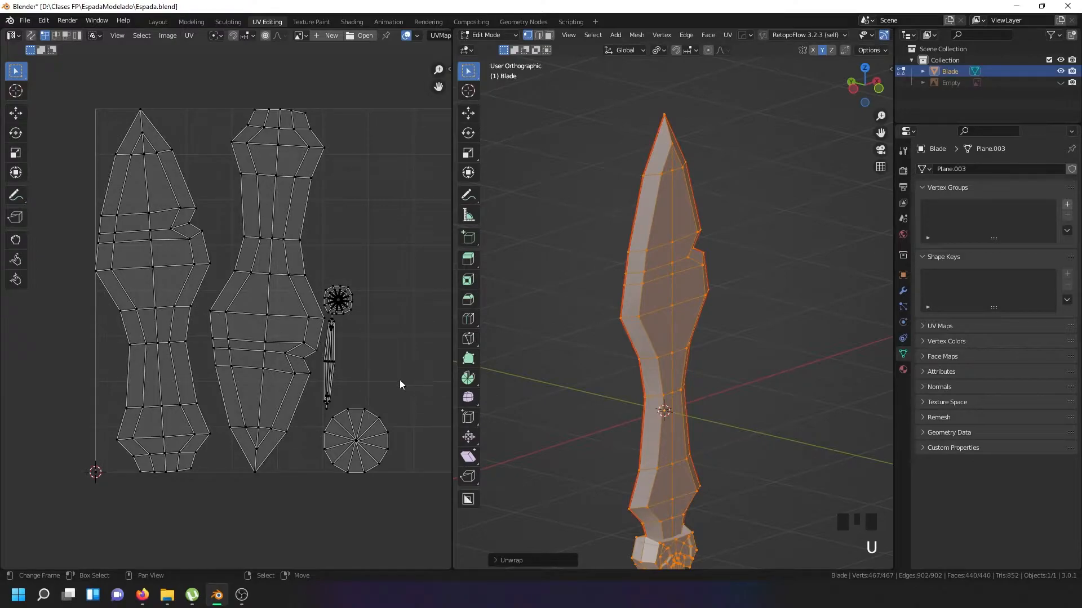
pyautogui.scroll(6, 341, 297)
pyautogui.rightClick(291, 438)
# Select the lengthwise edges running down one side of the grip, above and below the collar, and mark them as a seam
pyautogui.scroll(-4, 617, 421)
pyautogui.keyDown('shift'); pyautogui.moveTo(682, 449); pyautogui.dragTo(648, 269, button='middle'); pyautogui.keyUp('shift')
pyautogui.scroll(7, 631, 347)
pyautogui.scroll(-1, 631, 348)
pyautogui.moveTo(631, 348)
pyautogui.mouseDown(button='middle')
pyautogui.moveTo(605, 337)
pyautogui.moveTo(718, 322)
pyautogui.moveTo(648, 326)
pyautogui.moveTo(620, 340)
pyautogui.moveTo(635, 305)
pyautogui.mouseUp(button='middle')
pyautogui.rightClick(635, 423)
pyautogui.press('z')
pyautogui.scroll(3, 631, 227)
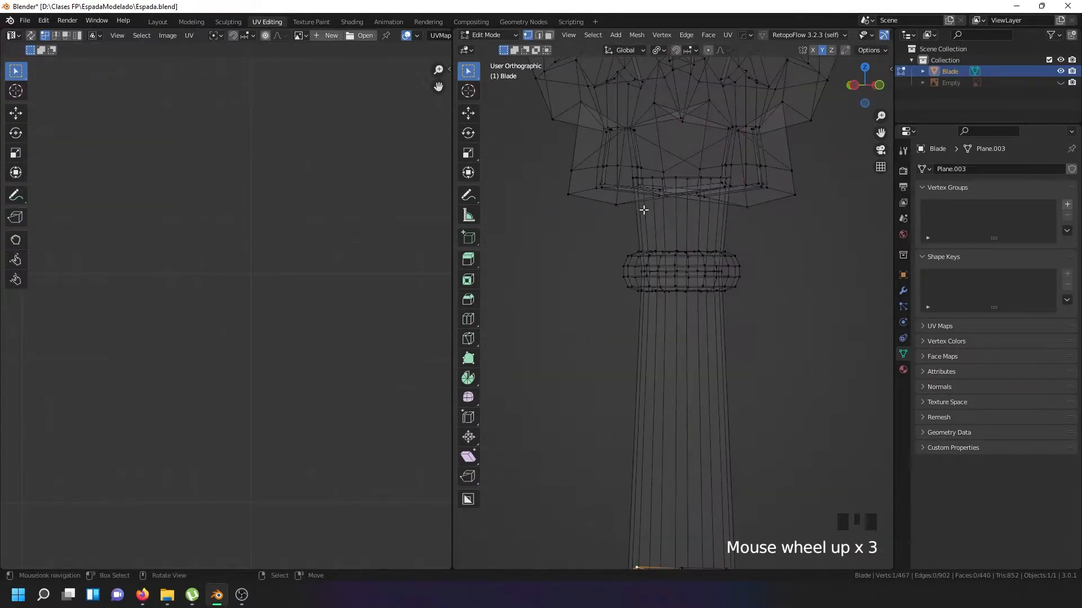
pyautogui.scroll(7, 644, 210)
pyautogui.rightClick(628, 188)
pyautogui.rightClick(634, 179)
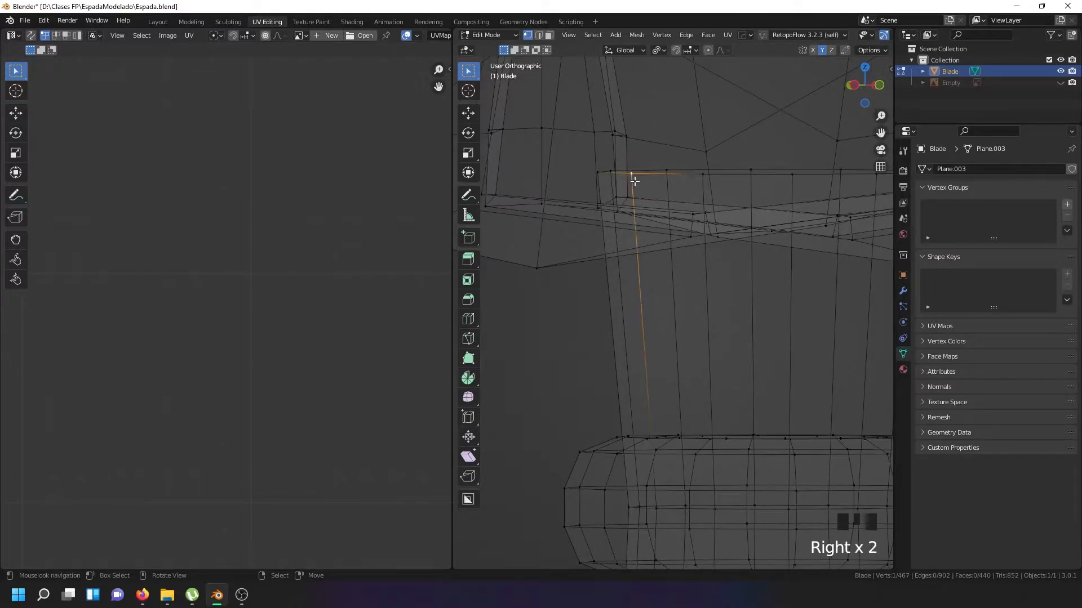
pyautogui.keyDown('ctrl'); pyautogui.rightClick(651, 437); pyautogui.keyUp('ctrl')
pyautogui.scroll(-8, 651, 437)
pyautogui.press('z')
pyautogui.moveTo(658, 277)
pyautogui.mouseDown(button='middle')
pyautogui.moveTo(625, 291)
pyautogui.moveTo(720, 281)
pyautogui.moveTo(688, 282)
pyautogui.moveTo(686, 220)
pyautogui.mouseUp(button='middle')
pyautogui.press('z')
pyautogui.scroll(6, 686, 214)
pyautogui.rightClick(682, 199)
pyautogui.keyDown('alt'); pyautogui.keyDown('shift'); pyautogui.rightClick(681, 197); pyautogui.keyUp('shift'); pyautogui.keyUp('alt')
pyautogui.keyDown('alt'); pyautogui.keyDown('shift'); pyautogui.rightClick(682, 196); pyautogui.keyUp('shift'); pyautogui.keyUp('alt')
pyautogui.keyDown('alt'); pyautogui.keyDown('shift'); pyautogui.rightClick(682, 195); pyautogui.keyUp('shift'); pyautogui.keyUp('alt')
pyautogui.keyDown('alt'); pyautogui.keyDown('shift'); pyautogui.rightClick(683, 195); pyautogui.keyUp('shift'); pyautogui.keyUp('alt')
pyautogui.scroll(-8, 682, 195)
pyautogui.press('z')
pyautogui.moveTo(682, 195)
pyautogui.mouseDown(button='middle')
pyautogui.moveTo(664, 320)
pyautogui.moveTo(556, 302)
pyautogui.mouseUp(button='middle')
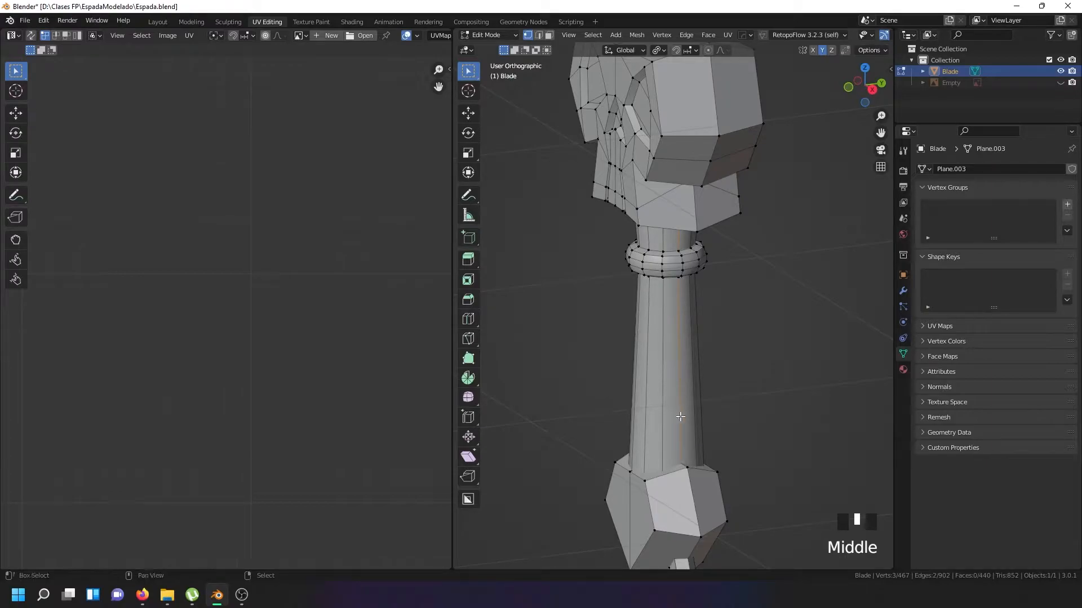
pyautogui.keyDown('shift'); pyautogui.moveTo(667, 401); pyautogui.dragTo(664, 320, button='middle'); pyautogui.keyUp('shift')
pyautogui.press('u')
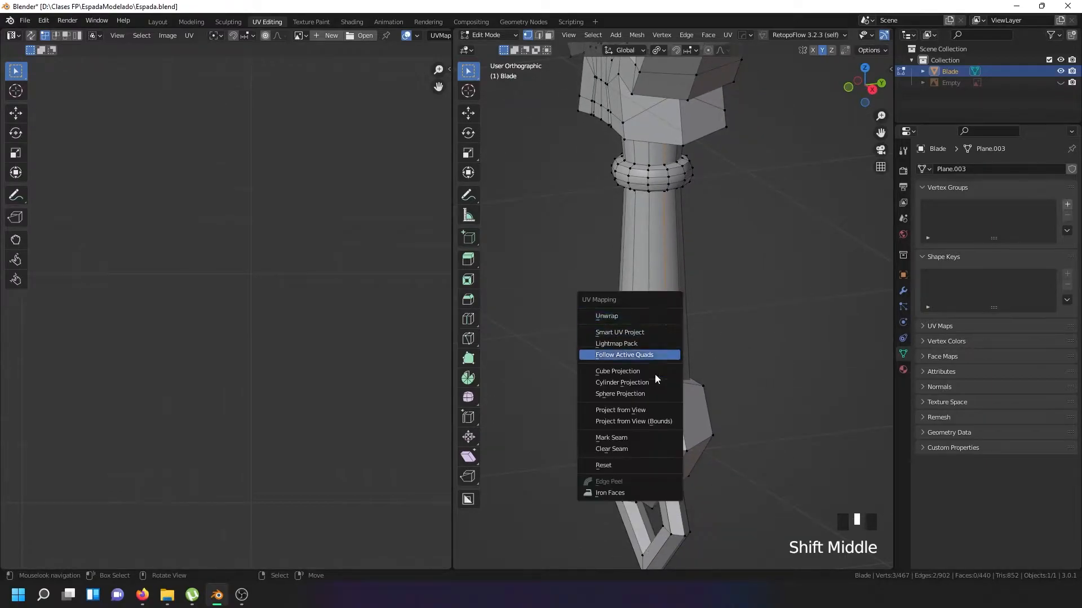
pyautogui.click(630, 438)
# Select the edge loop across the collar's profile beside the grip seam and mark it as a seam
pyautogui.scroll(-3, 639, 273)
pyautogui.moveTo(639, 273); pyautogui.dragTo(693, 256, button='middle')
pyautogui.press('a')
pyautogui.press('a')
pyautogui.press('a')
pyautogui.moveTo(659, 217); pyautogui.dragTo(653, 223, button='middle')
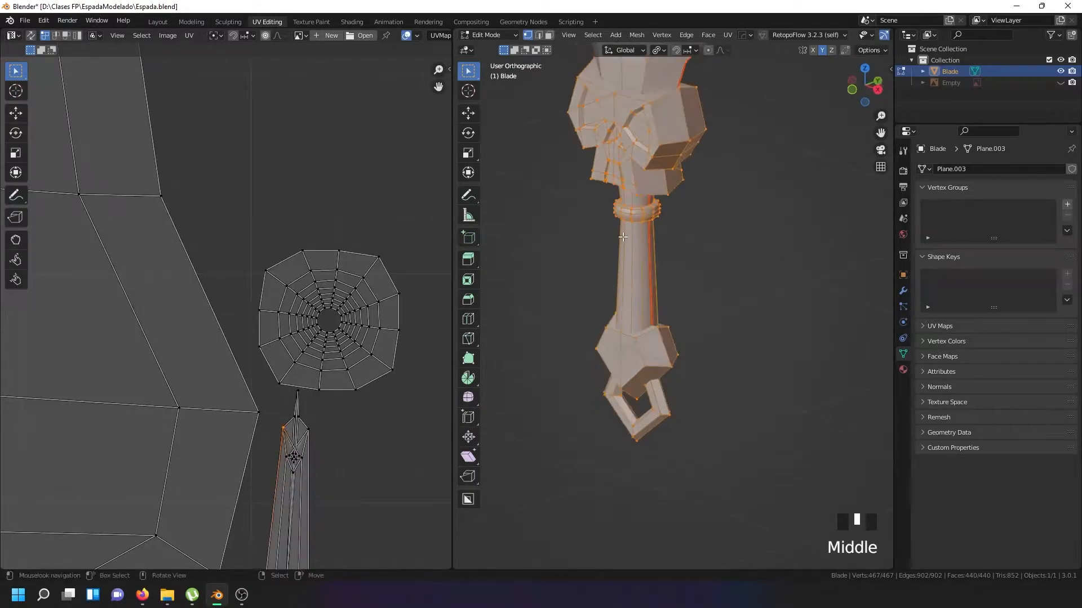
pyautogui.scroll(10, 648, 228)
pyautogui.rightClick(642, 236)
pyautogui.keyDown('alt'); pyautogui.keyDown('shift'); pyautogui.rightClick(643, 236); pyautogui.keyUp('shift'); pyautogui.keyUp('alt')
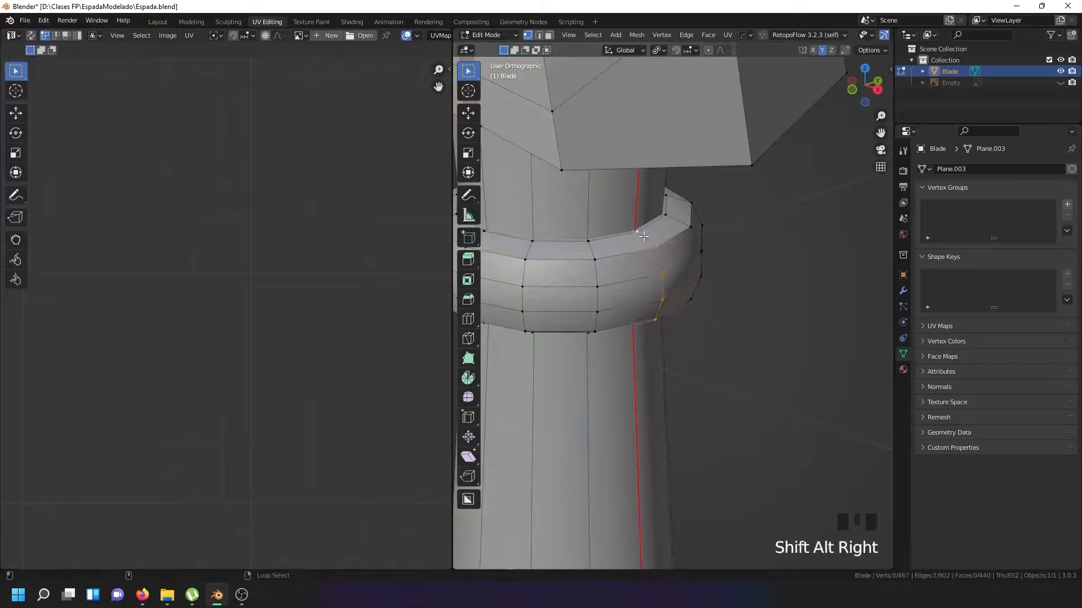
pyautogui.press('u')
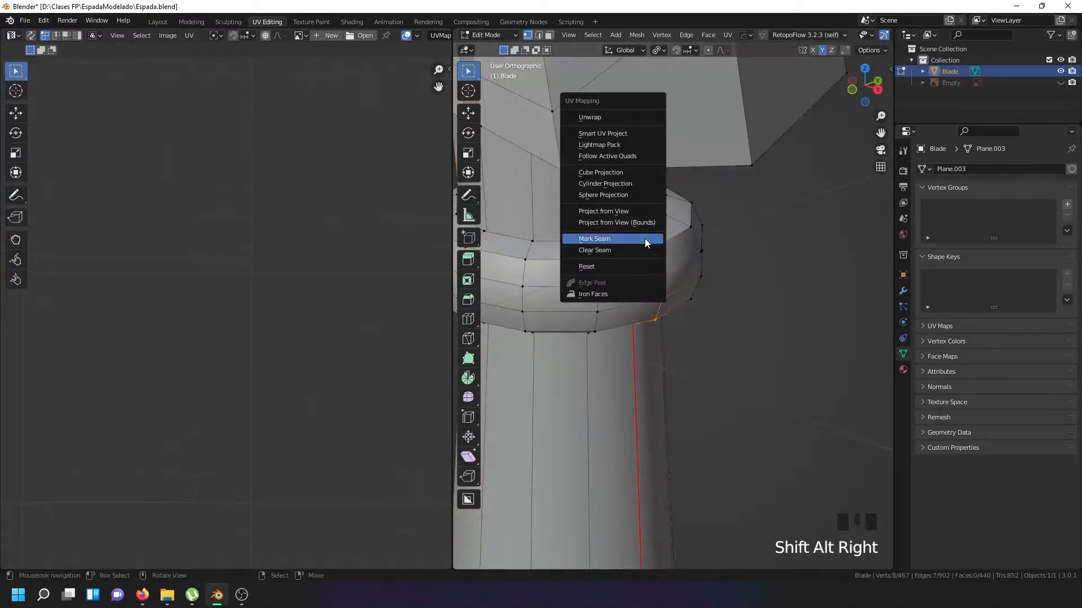
pyautogui.click(644, 238)
# Select the entire sword mesh and unwrap it using the new grip and collar seams
pyautogui.press('z')
pyautogui.scroll(2, 585, 238)
pyautogui.scroll(1, 585, 238)
pyautogui.press('z')
pyautogui.scroll(-13, 639, 279)
pyautogui.moveTo(642, 326); pyautogui.dragTo(658, 322, button='middle')
pyautogui.press('a')
pyautogui.press('a')
pyautogui.press('a')
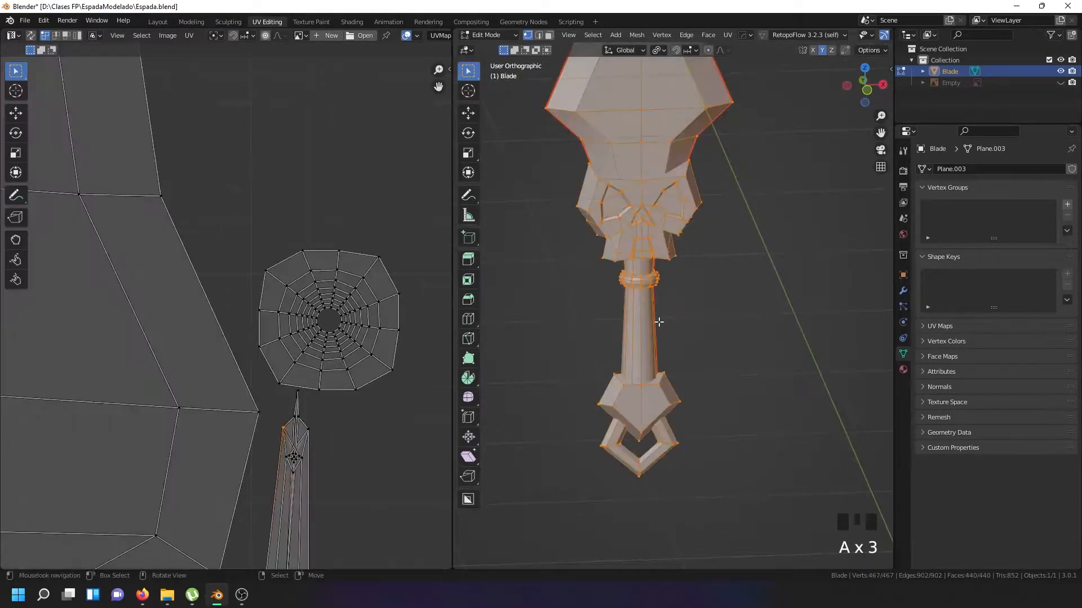
pyautogui.press('u')
pyautogui.click(620, 201)
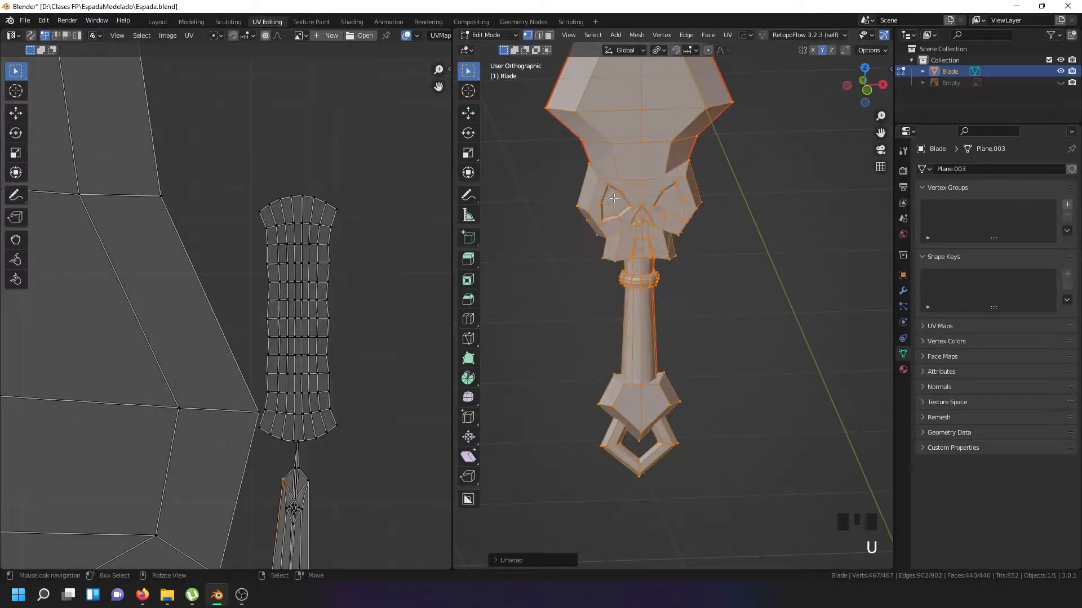
# Examine the UV islands of the collar, the grip and the narrow pommel ring close up
pyautogui.scroll(-8, 291, 285)
pyautogui.scroll(6, 288, 360)
pyautogui.scroll(-4, 327, 456)
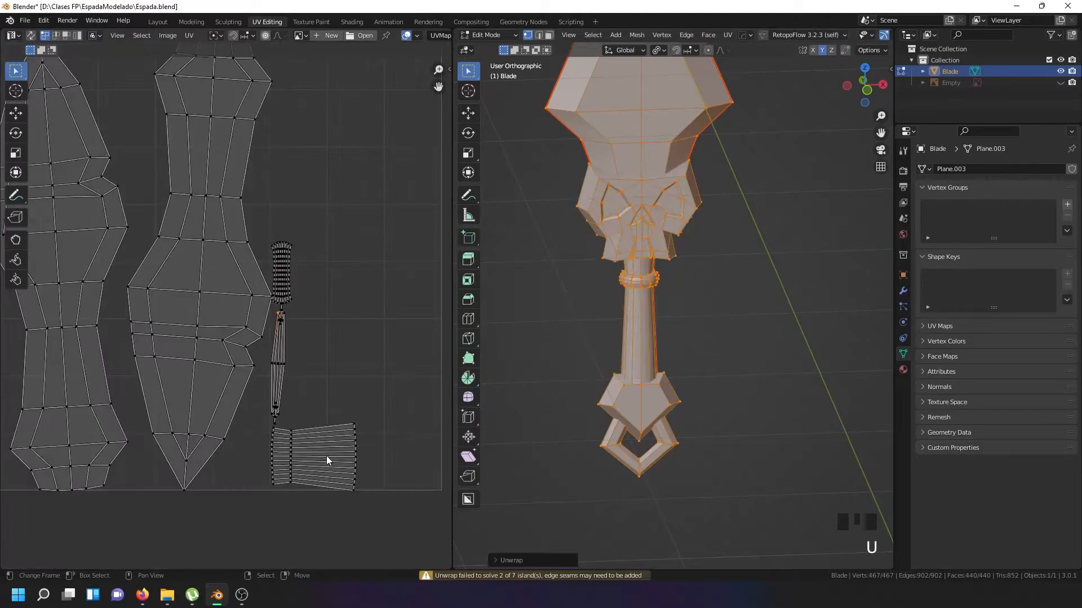
pyautogui.rightClick(320, 452)
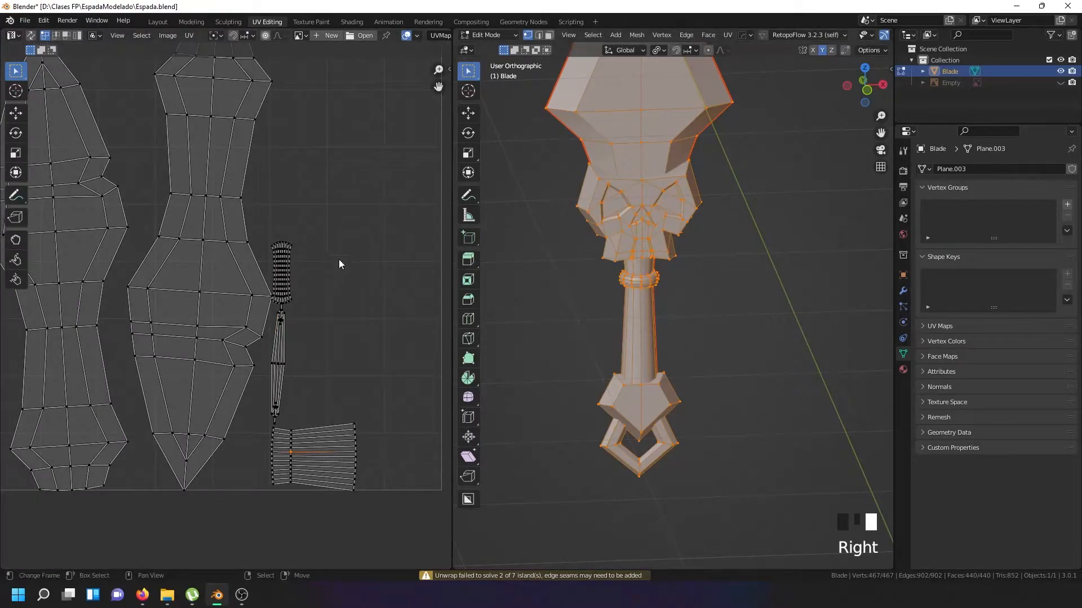
pyautogui.scroll(6, 281, 273)
pyautogui.scroll(-6, 302, 285)
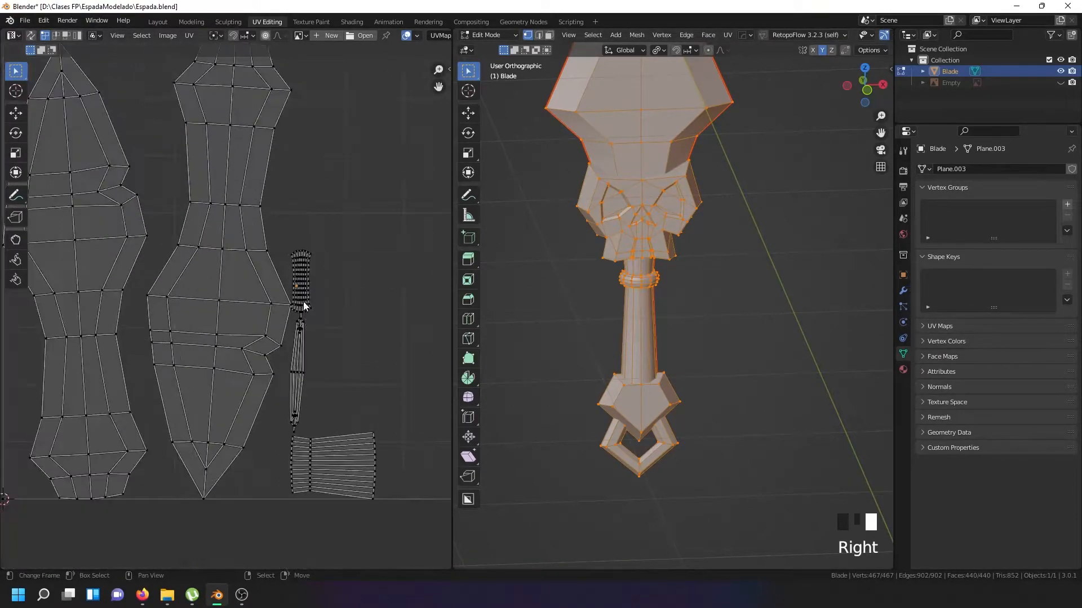
pyautogui.scroll(2, 301, 411)
pyautogui.rightClick(292, 385)
pyautogui.scroll(-4, 292, 385)
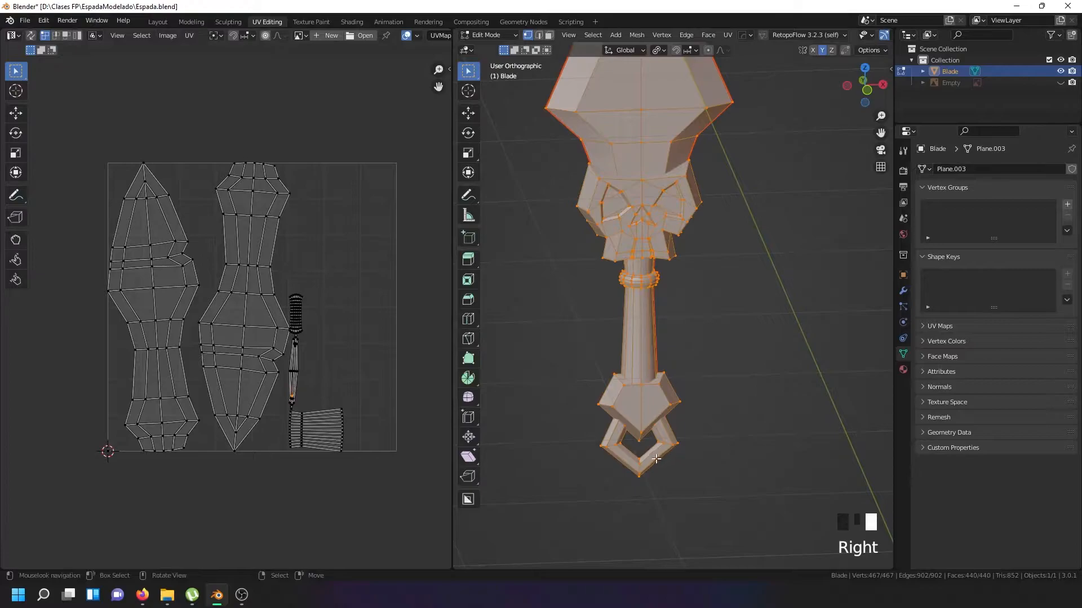
# Select the inner edge loop of the diamond-shaped pommel ring and mark it as a seam
pyautogui.scroll(9, 619, 449)
pyautogui.rightClick(612, 327)
pyautogui.keyDown('alt'); pyautogui.keyDown('shift'); pyautogui.rightClick(644, 306); pyautogui.keyUp('shift'); pyautogui.keyUp('alt')
pyautogui.moveTo(644, 305); pyautogui.dragTo(593, 298, button='middle')
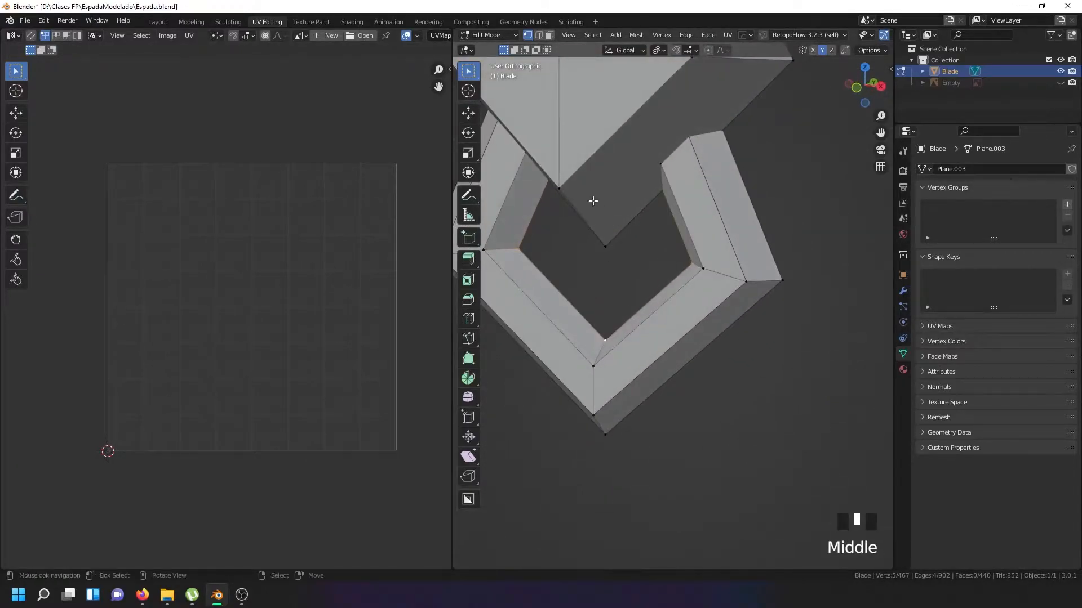
pyautogui.press('z')
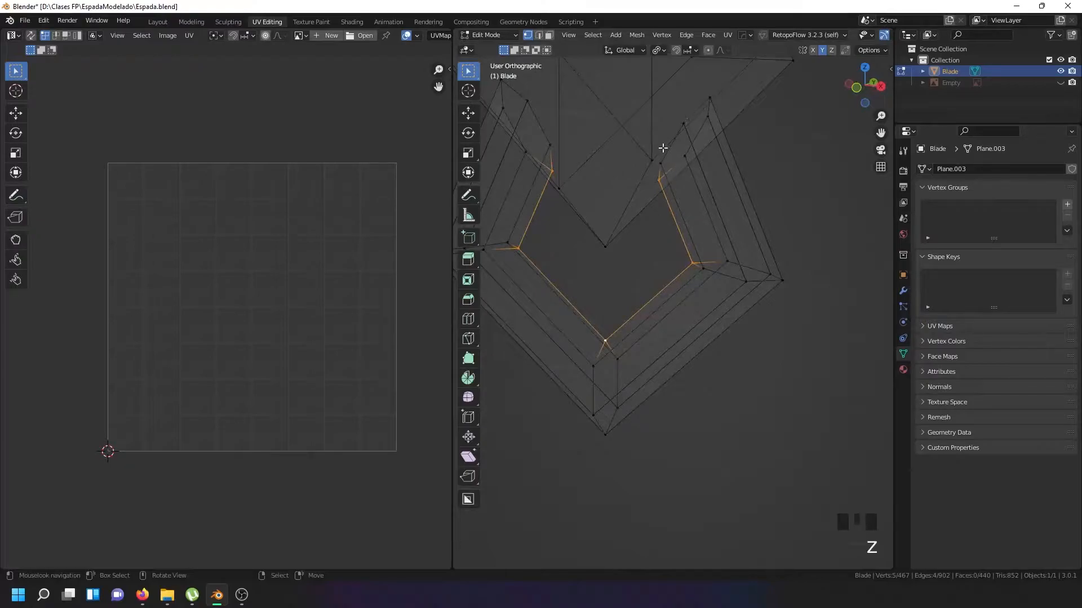
pyautogui.scroll(-5, 646, 194)
pyautogui.press('z')
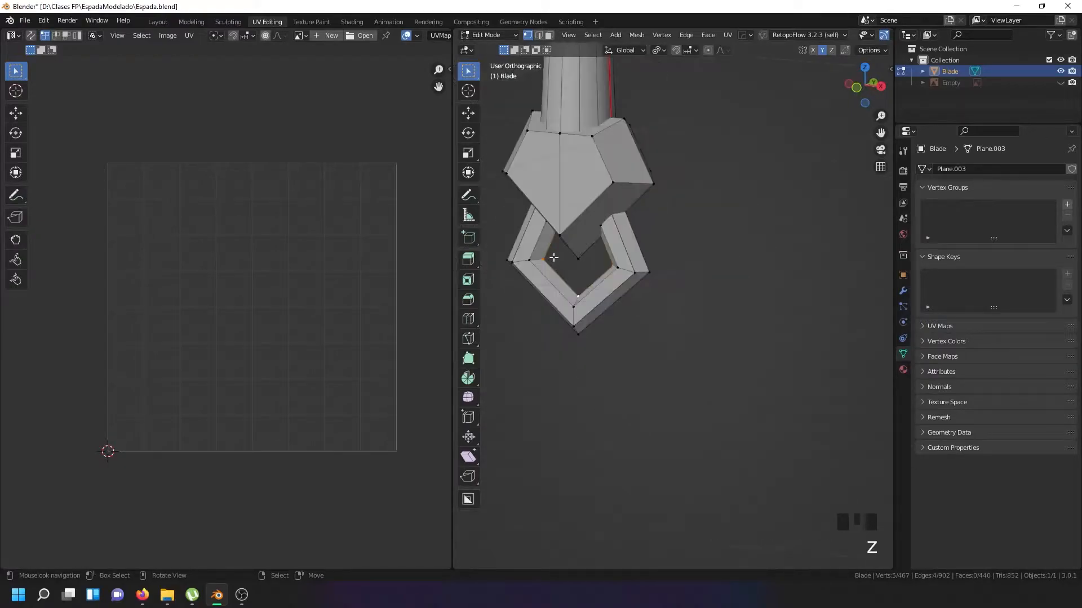
pyautogui.moveTo(647, 194); pyautogui.dragTo(647, 268, button='middle')
pyautogui.press('u')
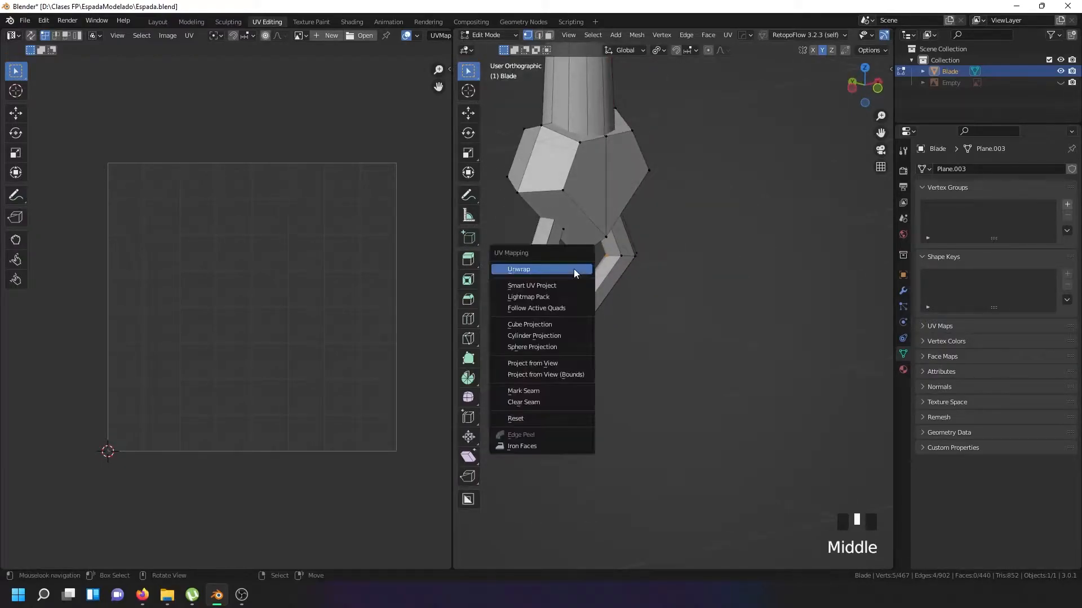
pyautogui.click(546, 389)
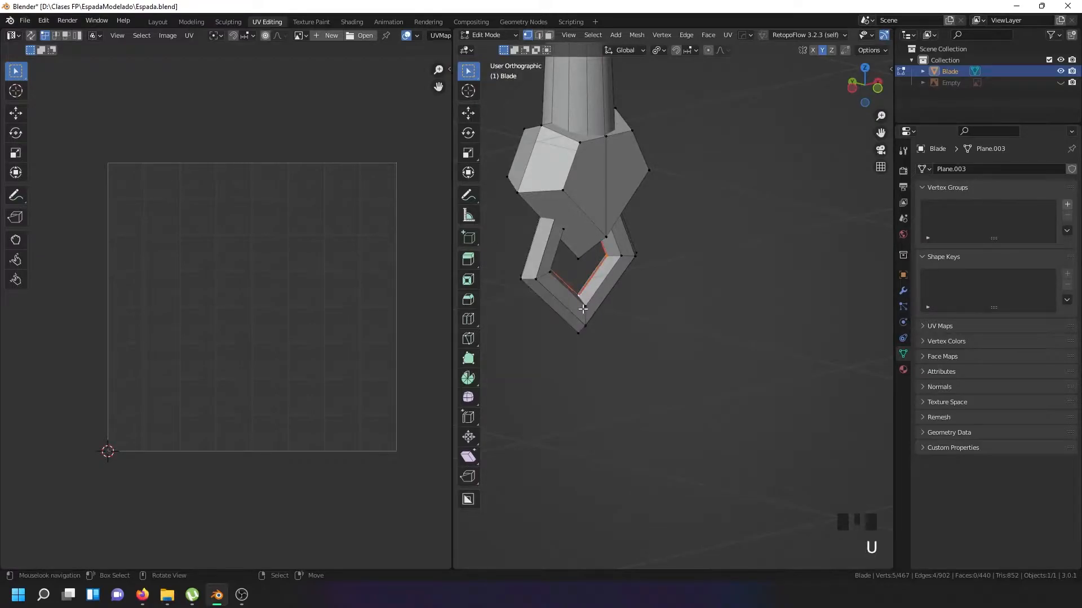
# Select the linked geometry of the pommel ring and unwrap it on its own
pyautogui.press('l')
pyautogui.press('u')
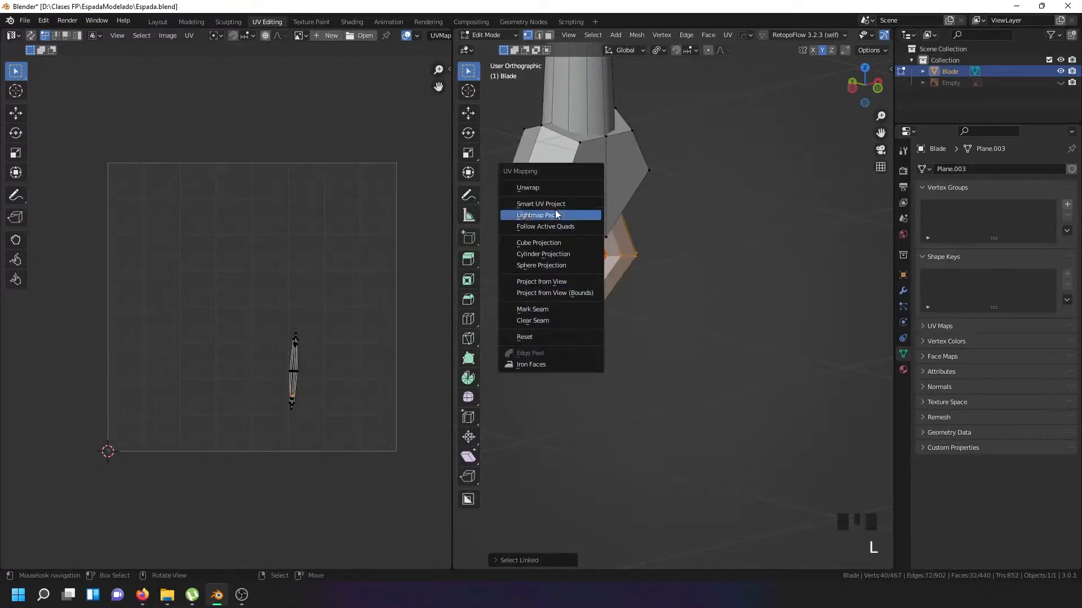
pyautogui.click(549, 188)
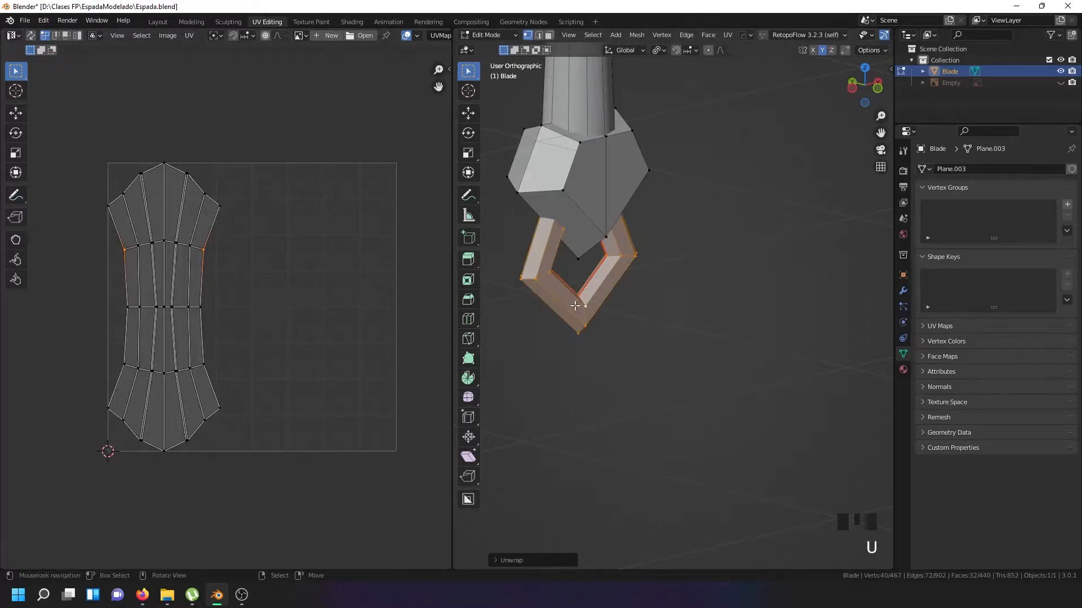
# Select the entire sword mesh and unwrap all parts together
pyautogui.press('a')
pyautogui.press('a')
pyautogui.press('a')
pyautogui.press('u')
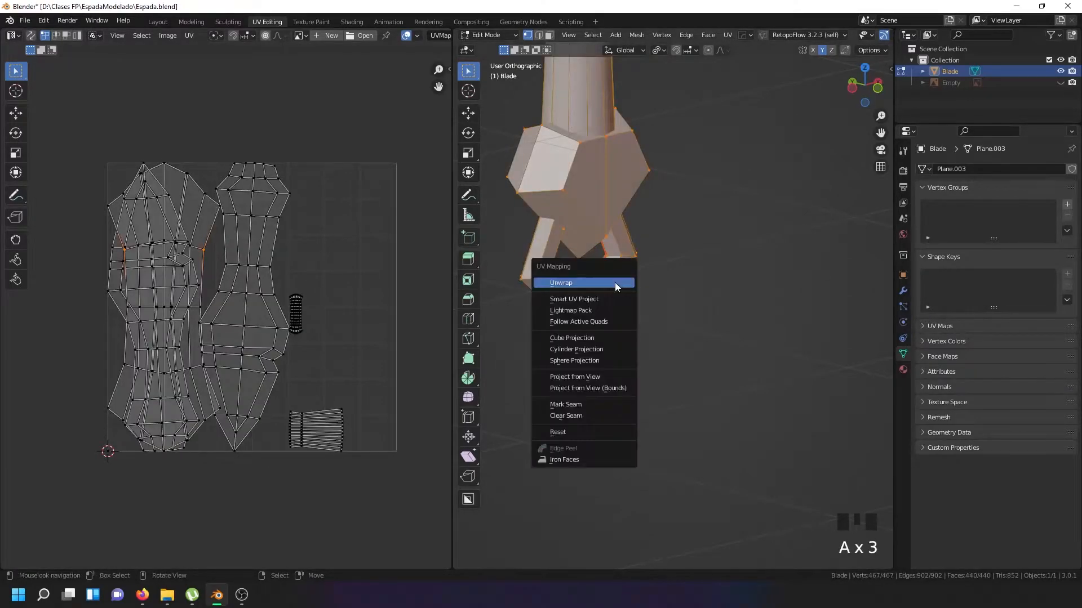
pyautogui.click(604, 276)
# Inspect the pommel ring's UV island and its wireframe geometry for doubled edges, with the whole sword mesh selected
pyautogui.scroll(2, 299, 383)
pyautogui.scroll(8, 299, 384)
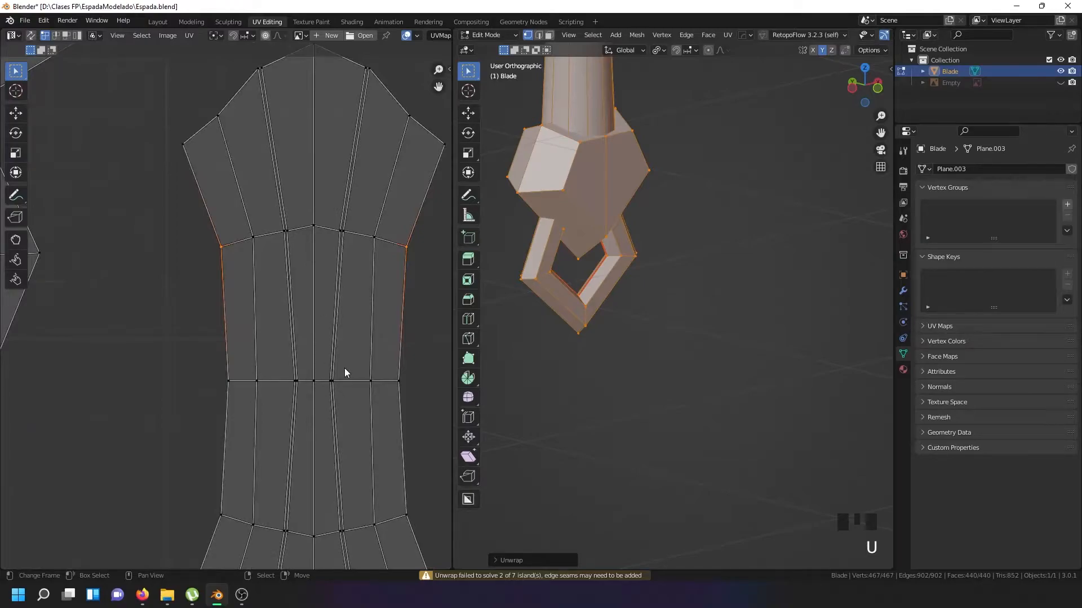
pyautogui.moveTo(585, 192); pyautogui.dragTo(604, 120, button='middle')
pyautogui.scroll(6, 568, 220)
pyautogui.click(551, 192)
pyautogui.press('z')
pyautogui.scroll(3, 501, 228)
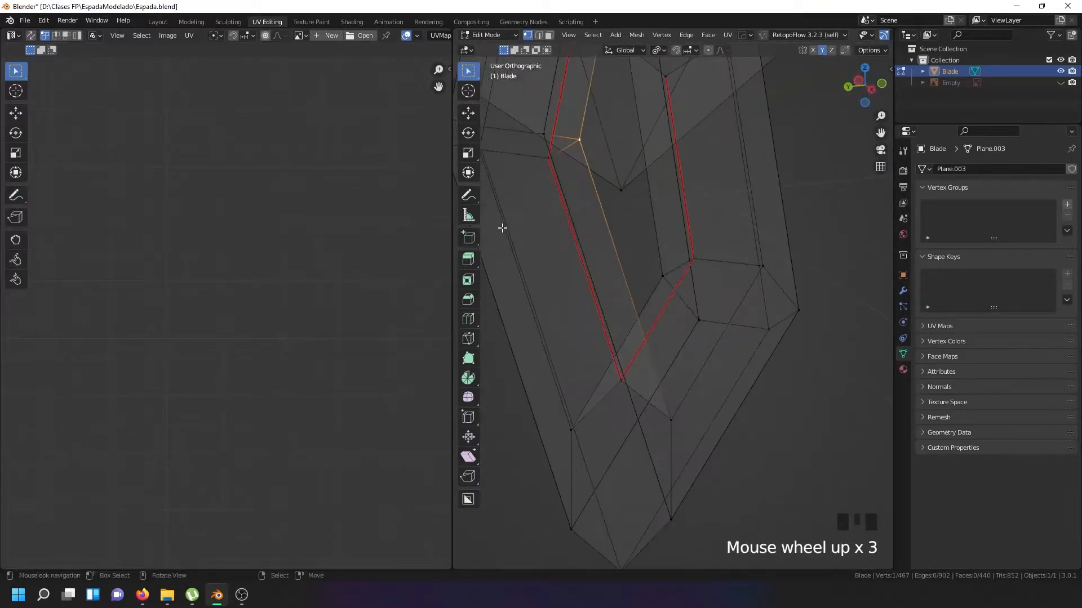
pyautogui.moveTo(527, 226); pyautogui.dragTo(551, 225, button='middle')
pyautogui.scroll(-3, 553, 239)
pyautogui.press('a')
pyautogui.press('a')
pyautogui.press('a')
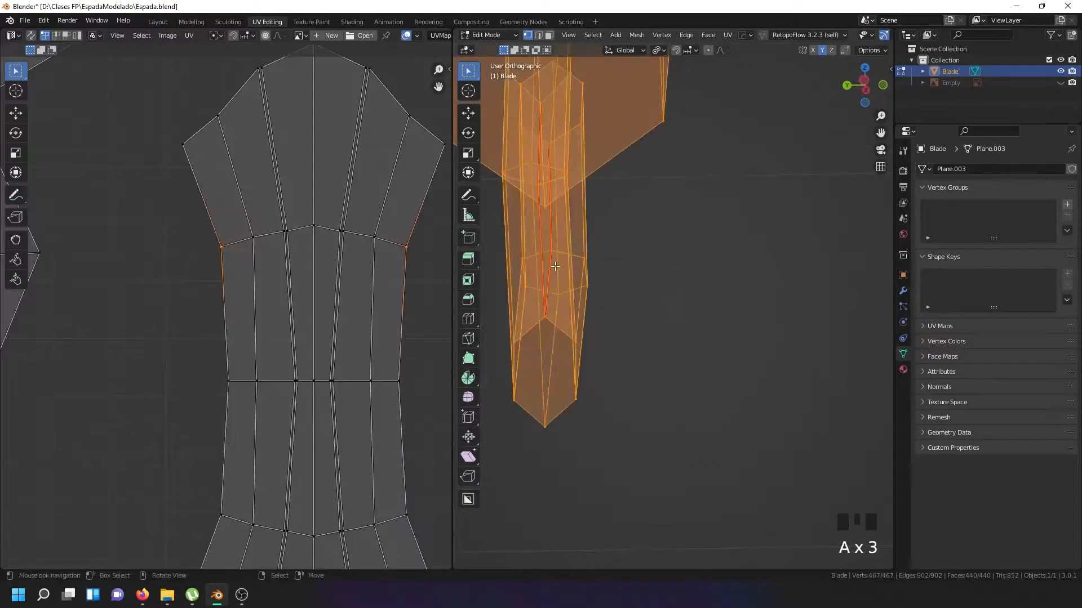
pyautogui.scroll(-5, 313, 317)
pyautogui.scroll(6, 333, 296)
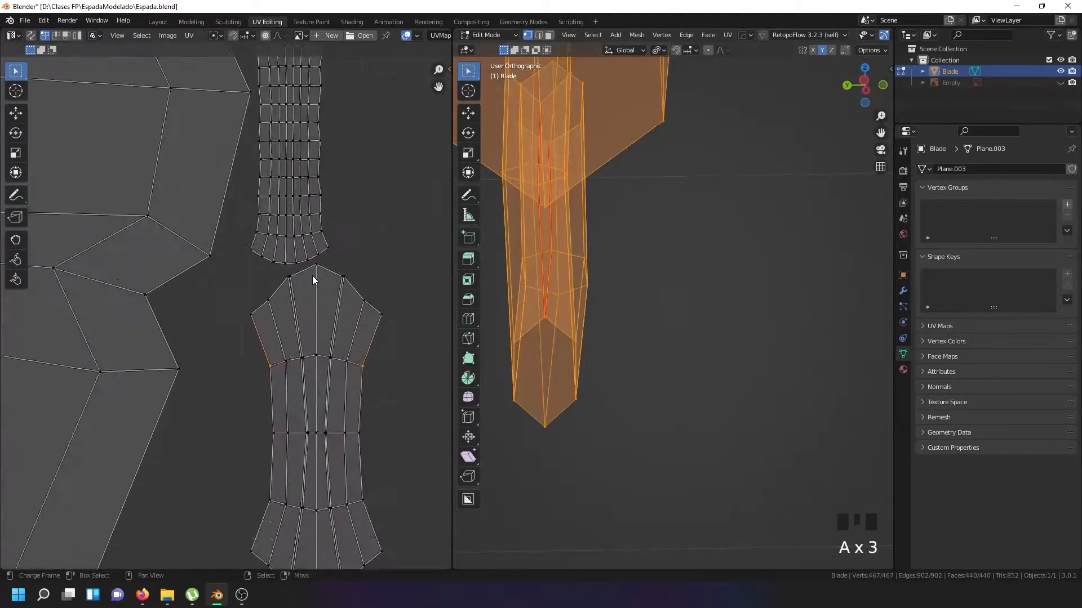
pyautogui.scroll(-8, 620, 237)
pyautogui.keyDown('shift'); pyautogui.moveTo(623, 225); pyautogui.dragTo(625, 333, button='middle'); pyautogui.keyUp('shift')
pyautogui.scroll(-5, 626, 336)
pyautogui.scroll(2, 627, 336)
pyautogui.scroll(2, 184, 243)
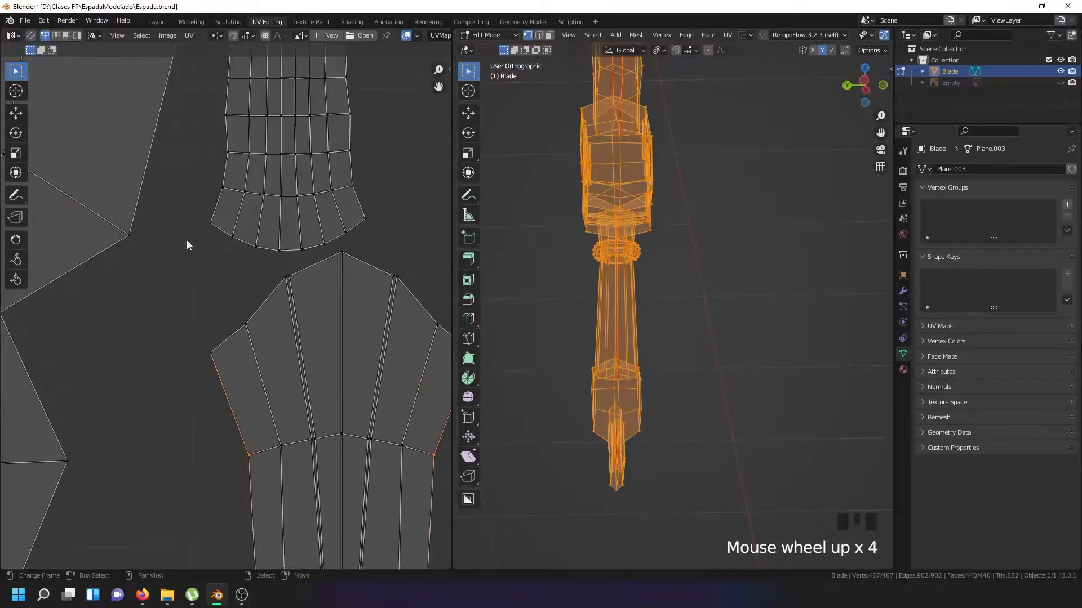
# Turn on UV sync selection and select the doubled lengthwise edge loop in the pommel ring's UV island
pyautogui.click(31, 36)
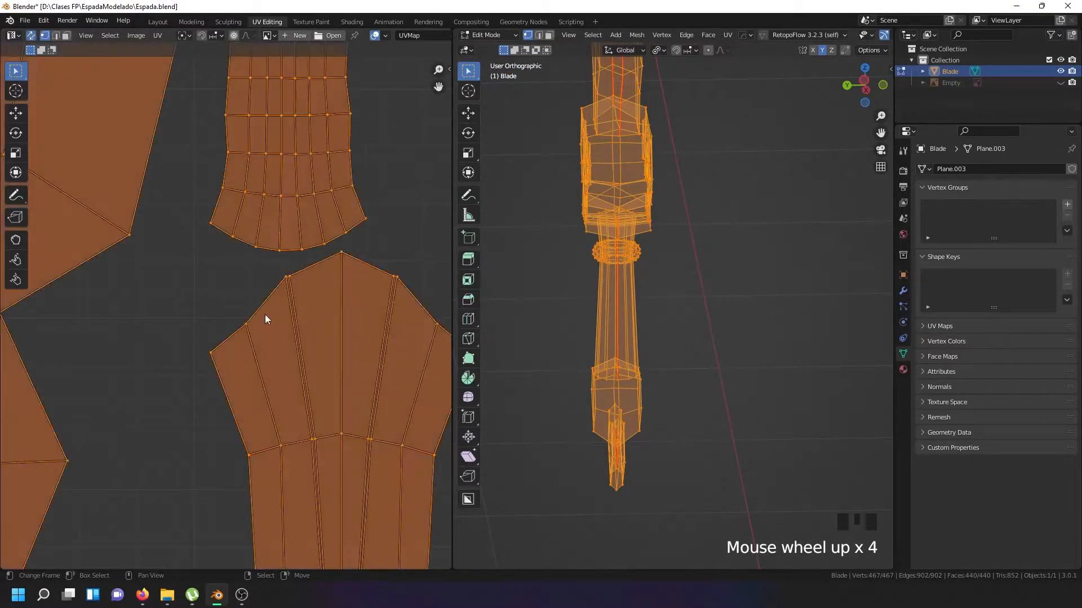
pyautogui.rightClick(277, 291)
pyautogui.keyDown('alt'); pyautogui.keyDown('shift'); pyautogui.rightClick(286, 289); pyautogui.keyUp('shift'); pyautogui.keyUp('alt')
# Try moving the selected pommel ring loop on the mesh to check for duplicate vertices
pyautogui.moveTo(586, 350)
pyautogui.mouseDown(button='middle')
pyautogui.moveTo(599, 357)
pyautogui.moveTo(543, 389)
pyautogui.mouseUp(button='middle')
pyautogui.scroll(6, 604, 458)
pyautogui.press('z')
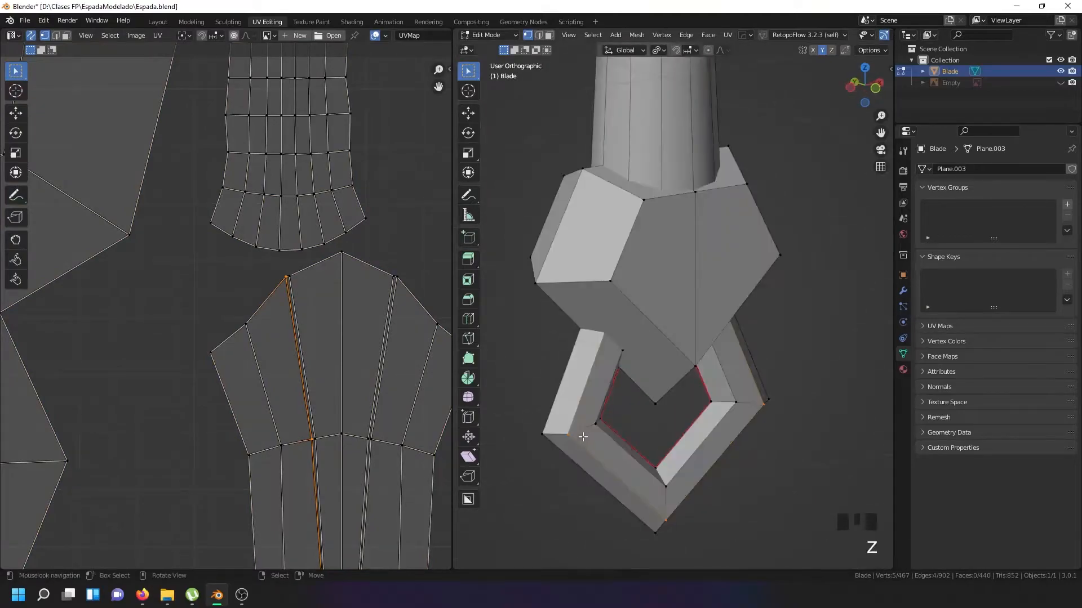
pyautogui.scroll(7, 577, 434)
pyautogui.moveTo(565, 430); pyautogui.dragTo(583, 403, button='middle')
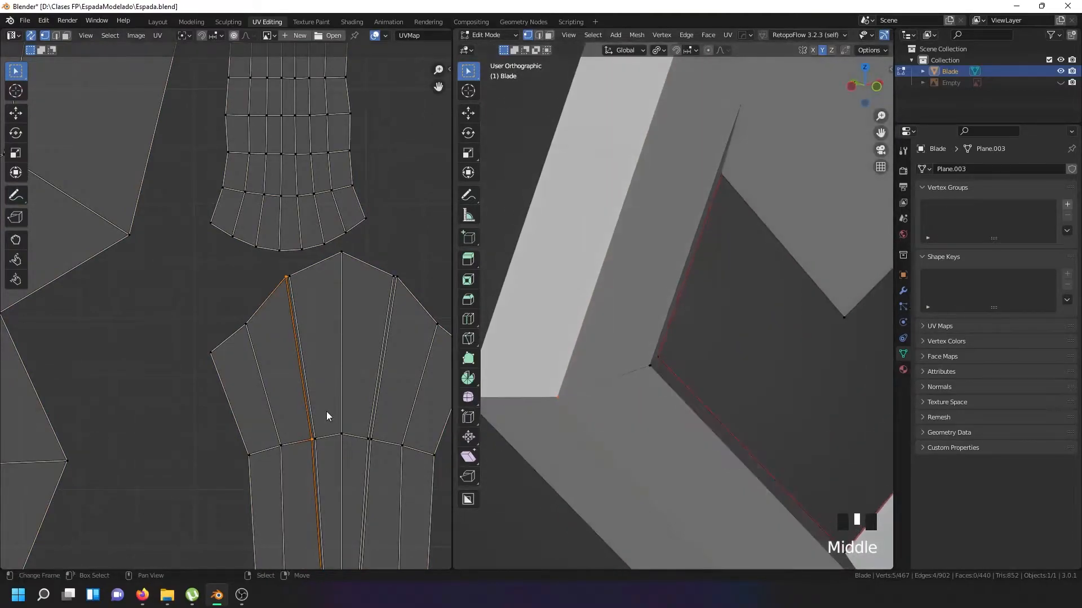
pyautogui.press('g')
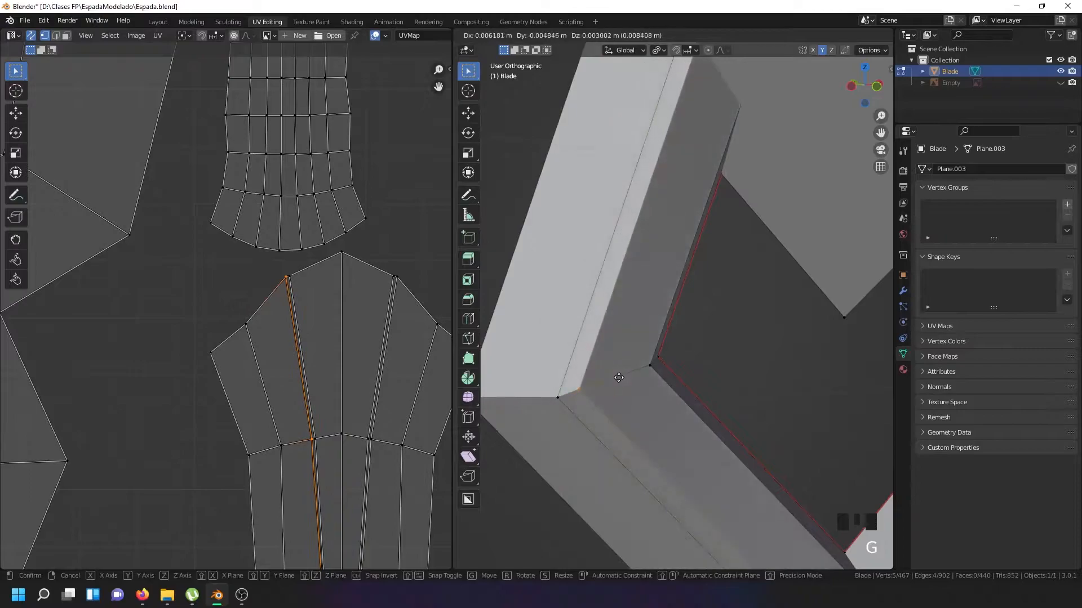
pyautogui.click(648, 359)
# Select the entire sword mesh and merge its duplicate vertices by distance
pyautogui.scroll(-8, 643, 352)
pyautogui.press('a')
pyautogui.press('a')
pyautogui.press('a')
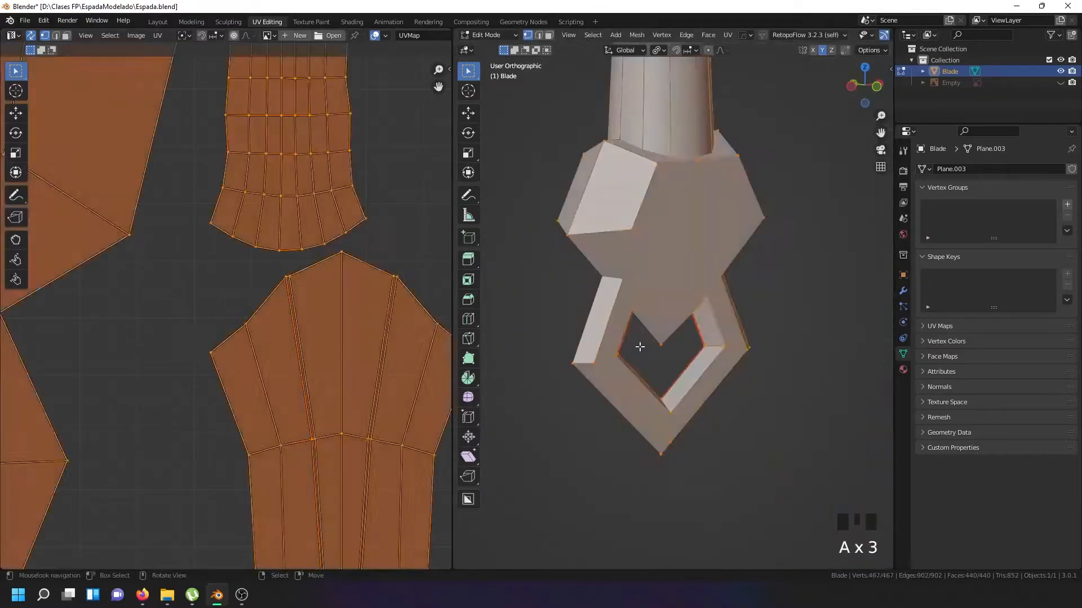
pyautogui.press('w')
pyautogui.moveTo(657, 350)
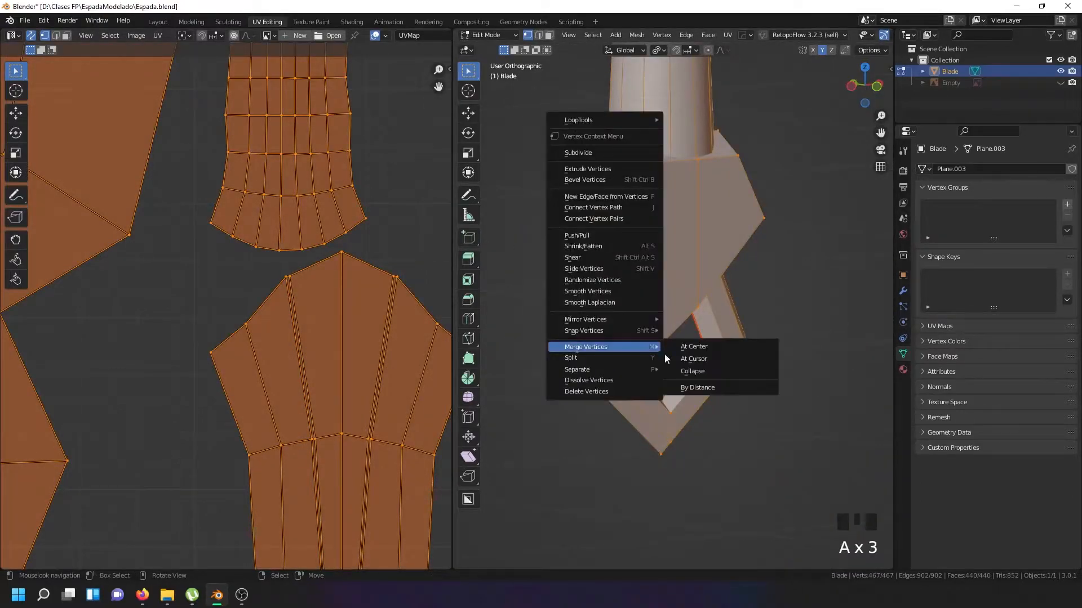
pyautogui.click(691, 386)
# Unwrap the whole cleaned-up sword mesh again
pyautogui.scroll(-6, 648, 340)
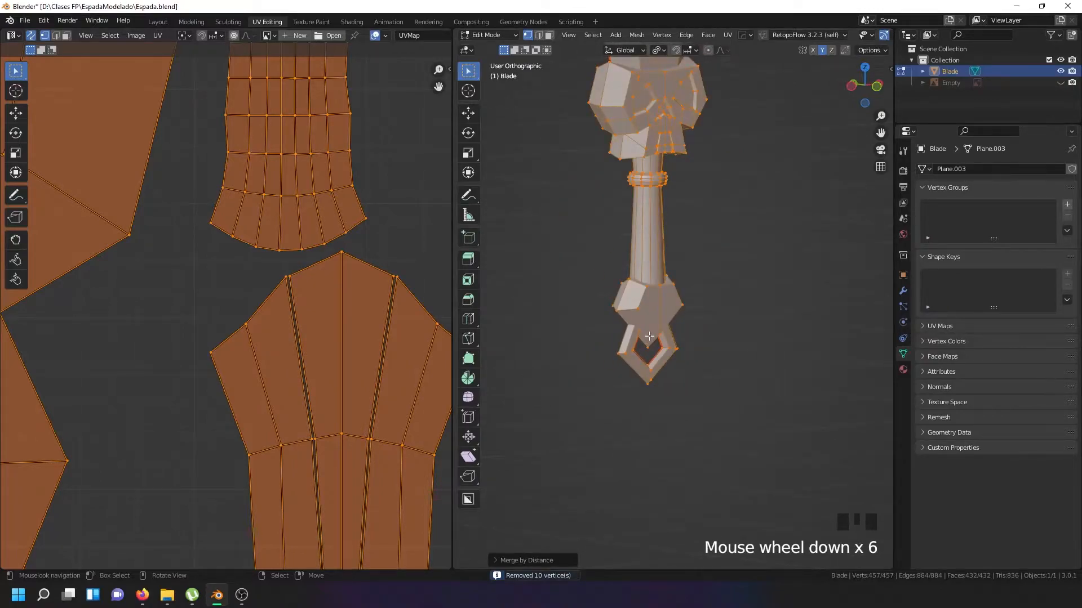
pyautogui.press('u')
pyautogui.click(649, 336)
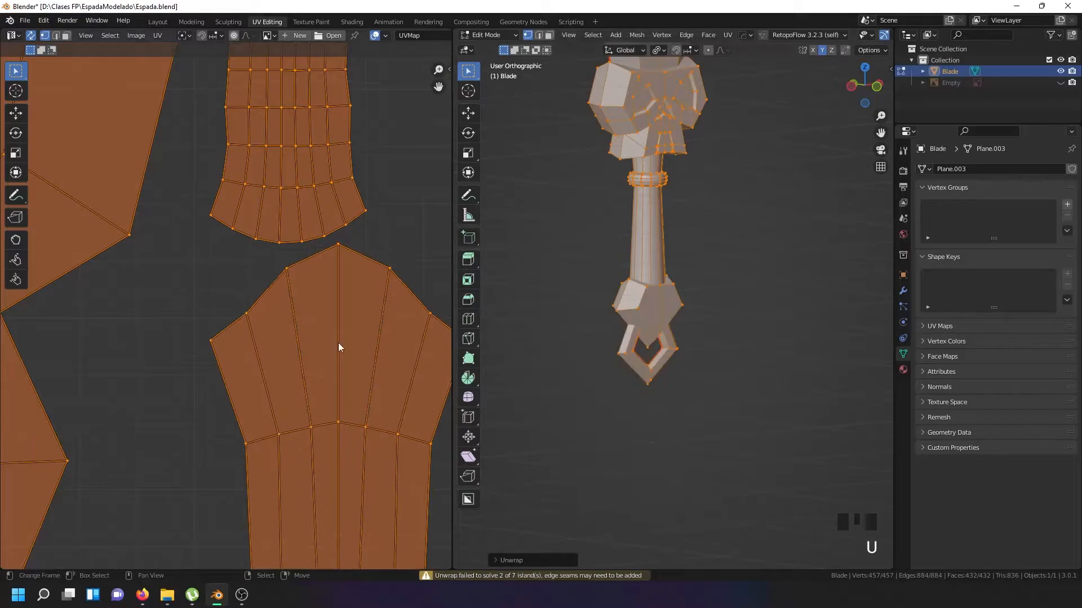
# Inspect the UV islands of the sword and repeat the unwrap on the full mesh
pyautogui.scroll(10, 337, 344)
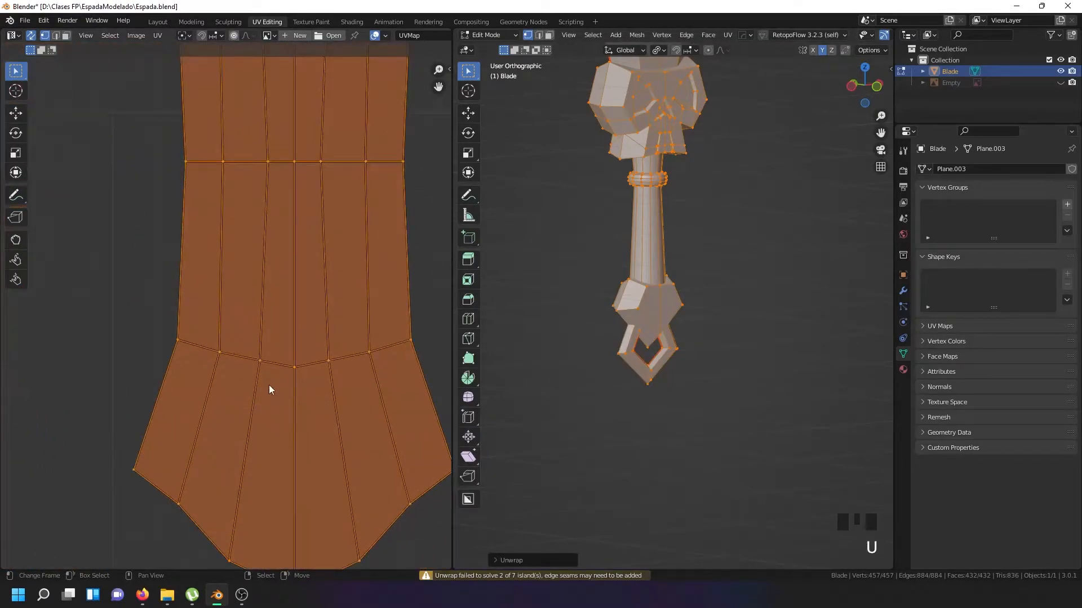
pyautogui.scroll(-7, 268, 389)
pyautogui.scroll(-12, 620, 536)
pyautogui.keyDown('shift'); pyautogui.moveTo(620, 535); pyautogui.dragTo(585, 597, button='middle'); pyautogui.keyUp('shift')
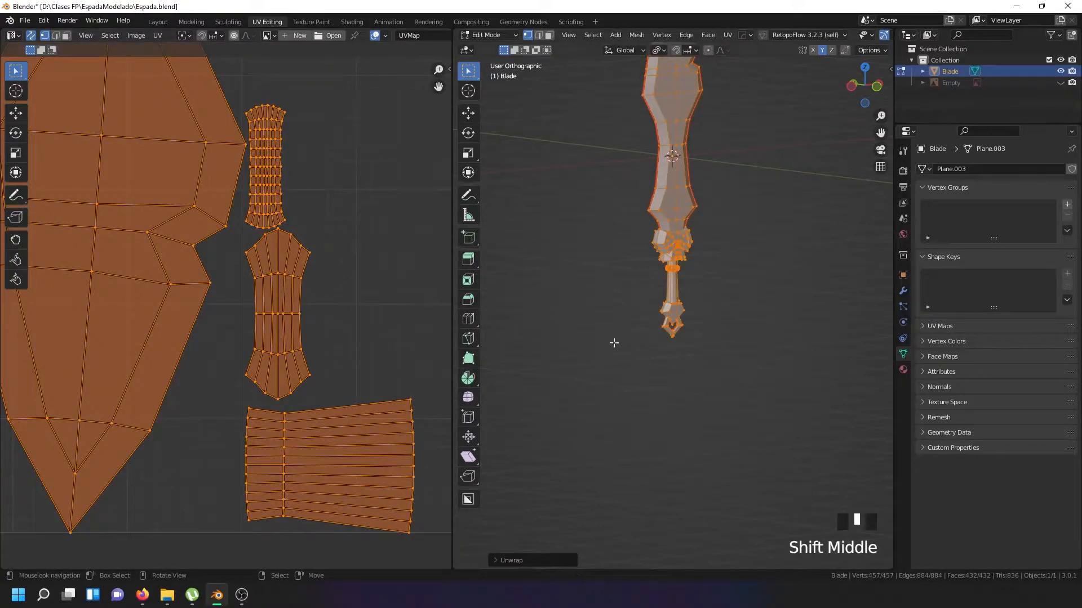
pyautogui.press('u')
pyautogui.click(621, 317)
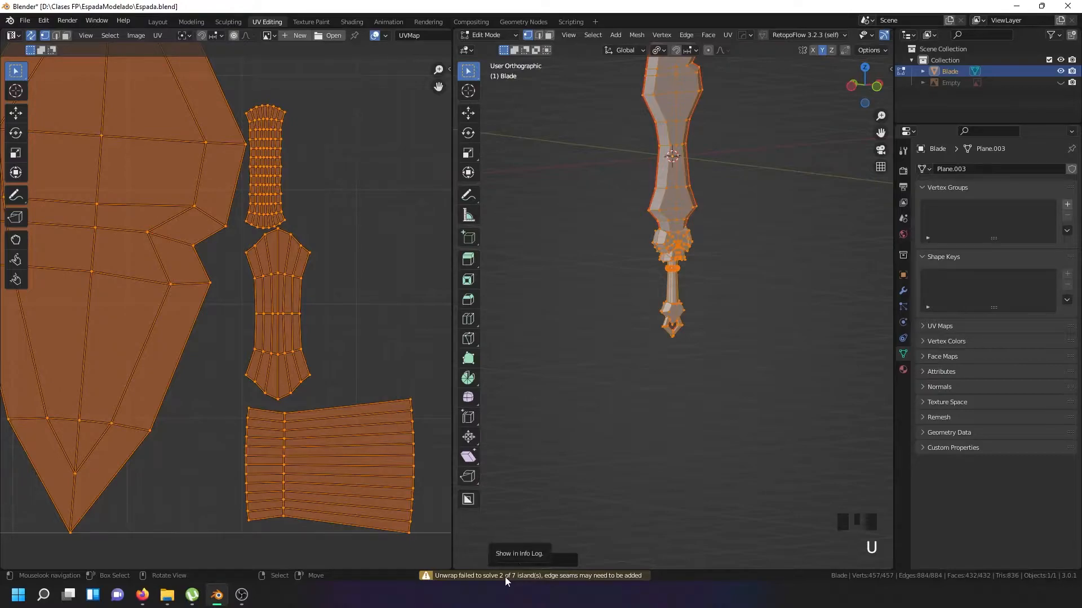
# Select the outer edge loop around the side of the skull guard and mark it as a seam
pyautogui.scroll(7, 686, 291)
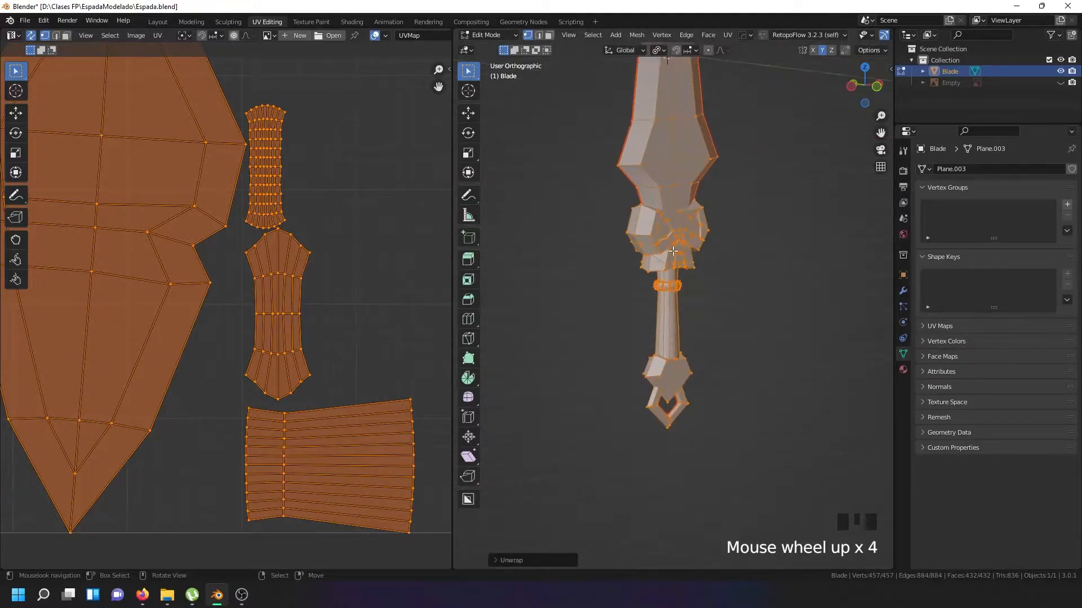
pyautogui.rightClick(656, 465)
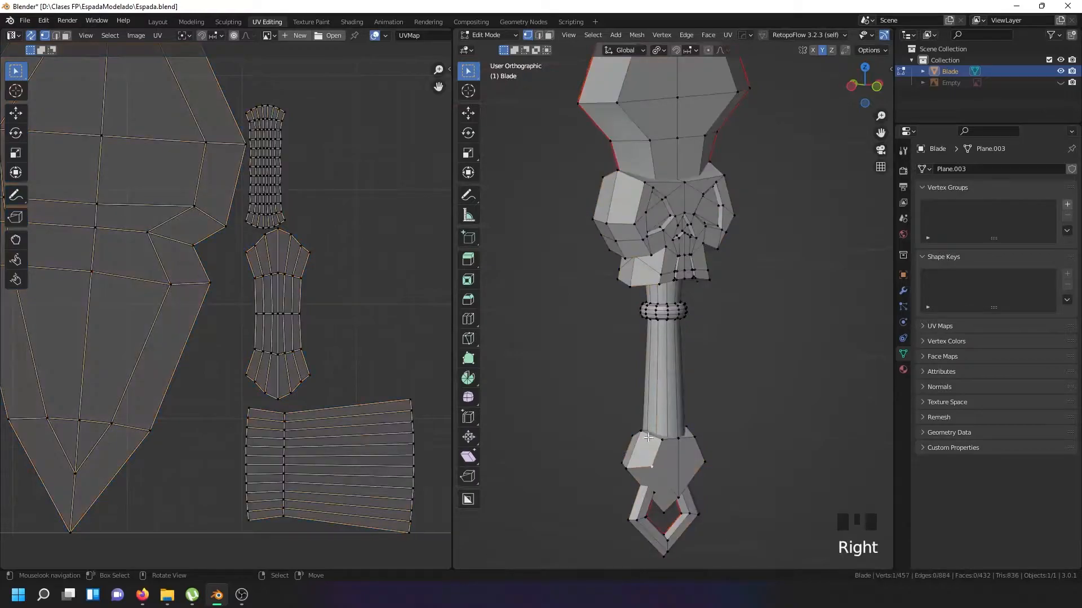
pyautogui.rightClick(654, 240)
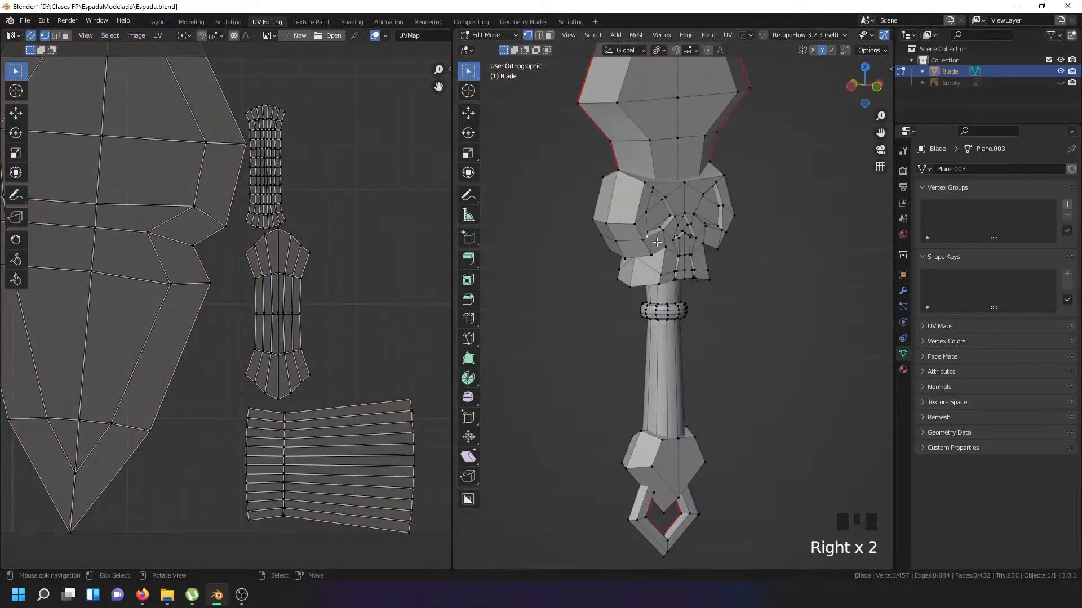
pyautogui.scroll(2, 655, 243)
pyautogui.rightClick(628, 213)
pyautogui.keyDown('alt'); pyautogui.keyDown('shift'); pyautogui.rightClick(628, 213); pyautogui.keyUp('shift'); pyautogui.keyUp('alt')
pyautogui.keyDown('shift'); pyautogui.moveTo(627, 213); pyautogui.dragTo(645, 336, button='middle'); pyautogui.keyUp('shift')
pyautogui.scroll(3, 694, 290)
pyautogui.keyDown('alt'); pyautogui.keyDown('shift'); pyautogui.rightClick(693, 290); pyautogui.keyUp('shift'); pyautogui.keyUp('alt')
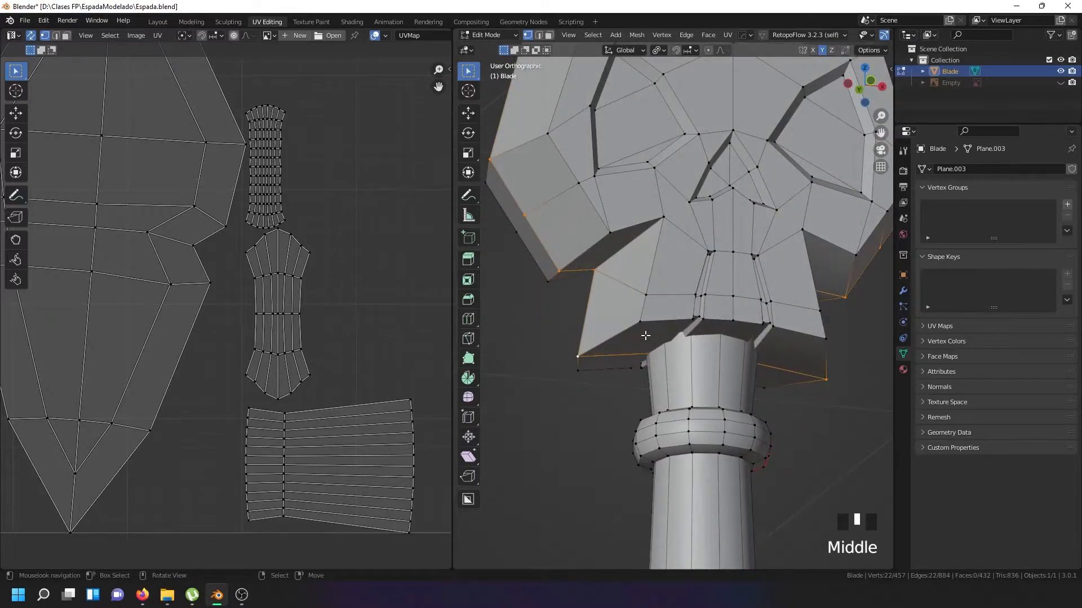
pyautogui.press('u')
pyautogui.press('u')
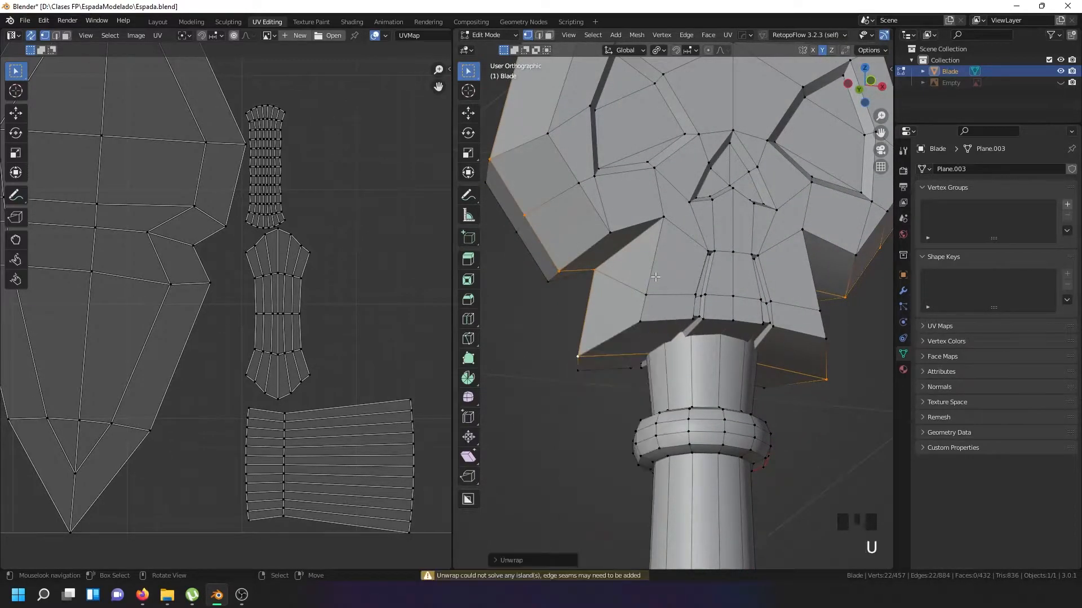
pyautogui.scroll(-2, 645, 336)
pyautogui.press('u')
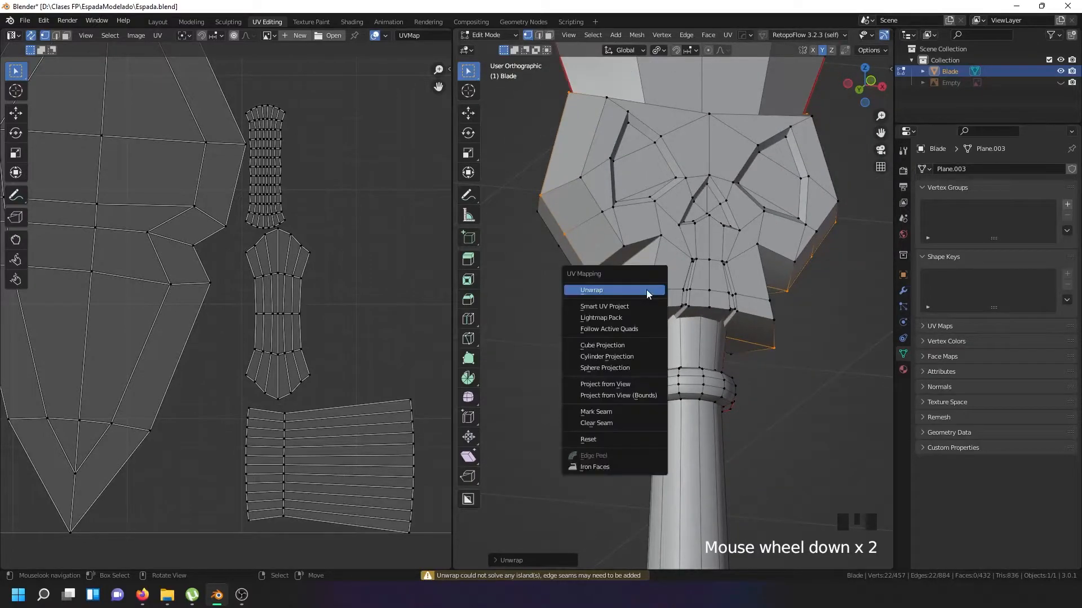
pyautogui.click(598, 413)
# Select the entire sword mesh, unwrap it with the skull guard seam, and check the resulting islands
pyautogui.press('a')
pyautogui.press('a')
pyautogui.press('a')
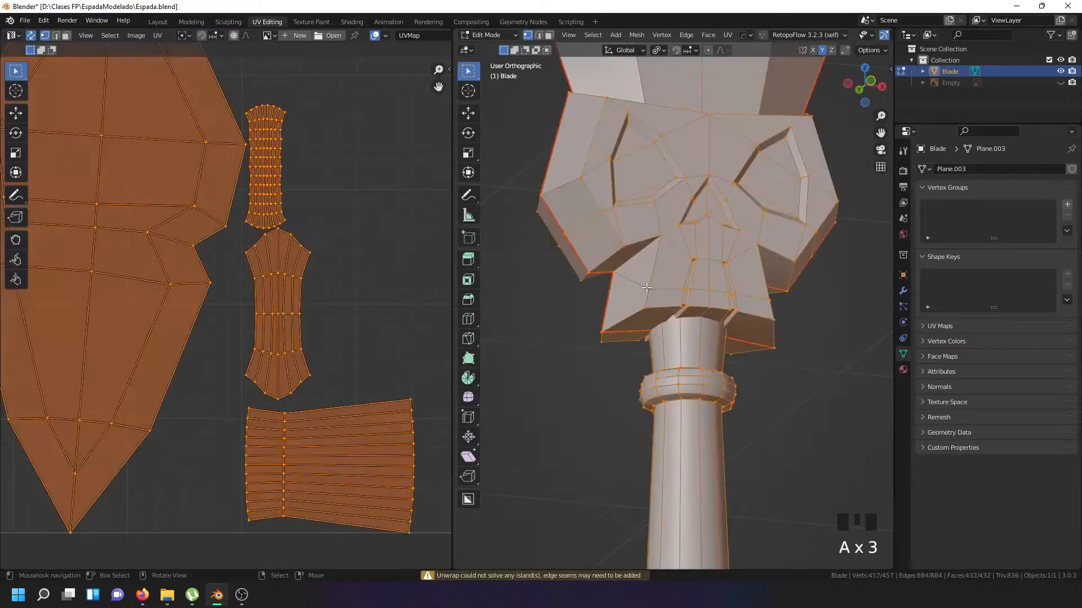
pyautogui.press('u')
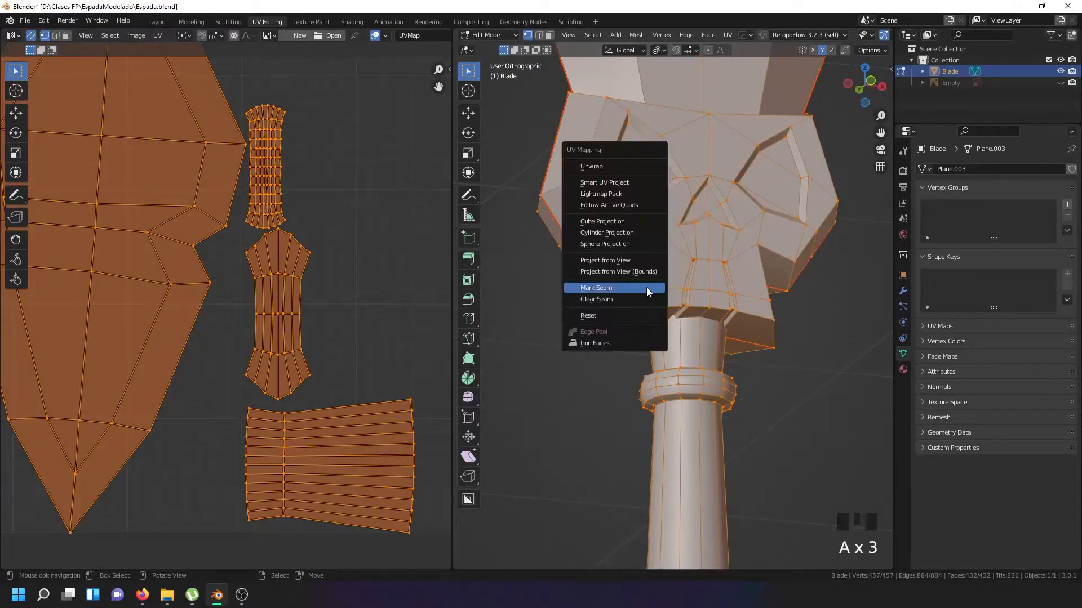
pyautogui.click(608, 166)
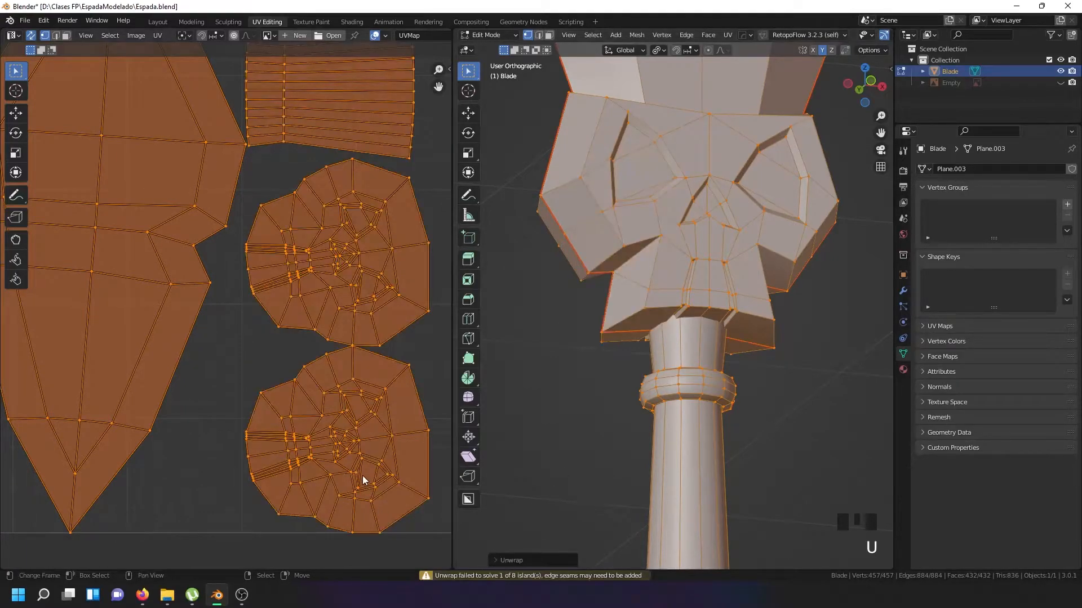
pyautogui.scroll(3, 363, 478)
pyautogui.scroll(-3, 355, 462)
pyautogui.scroll(-11, 731, 266)
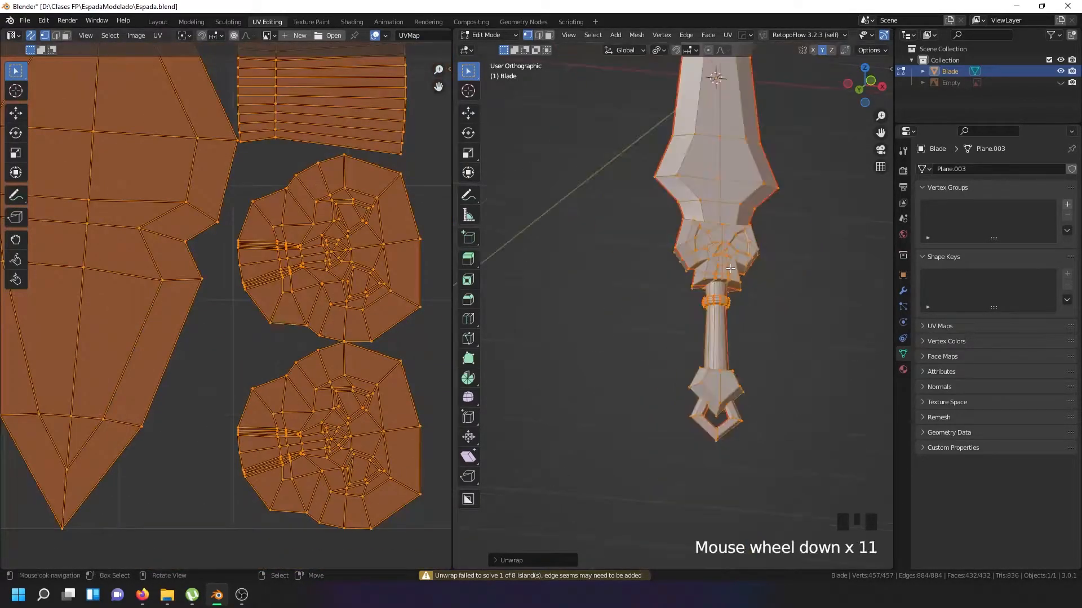
# Select the outer edge loop around the faceted pommel below the grip and mark it as a seam
pyautogui.scroll(6, 715, 391)
pyautogui.rightClick(712, 348)
pyautogui.keyDown('alt'); pyautogui.keyDown('shift'); pyautogui.rightClick(712, 349); pyautogui.keyUp('shift'); pyautogui.keyUp('alt')
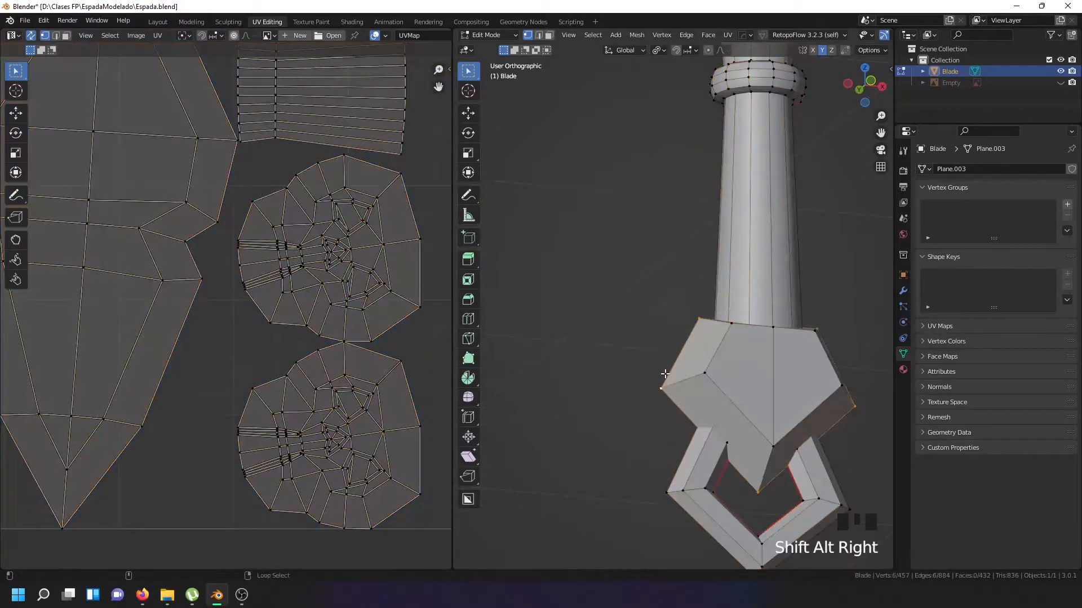
pyautogui.press('u')
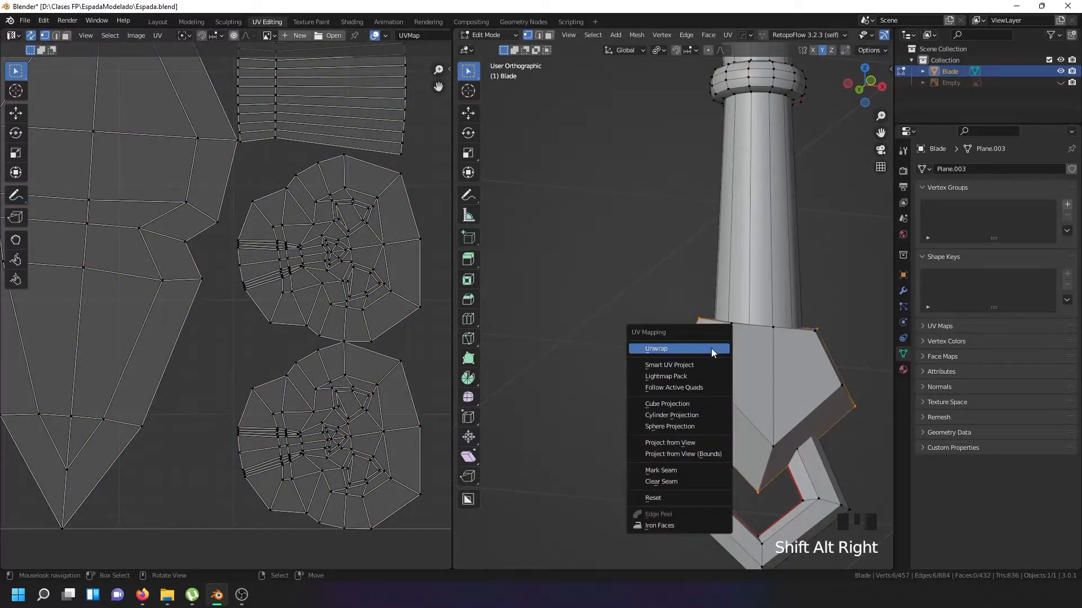
pyautogui.click(675, 475)
# Unwrap the whole mesh with the pommel seam included and review the full UV layout
pyautogui.press('a')
pyautogui.press('a')
pyautogui.press('a')
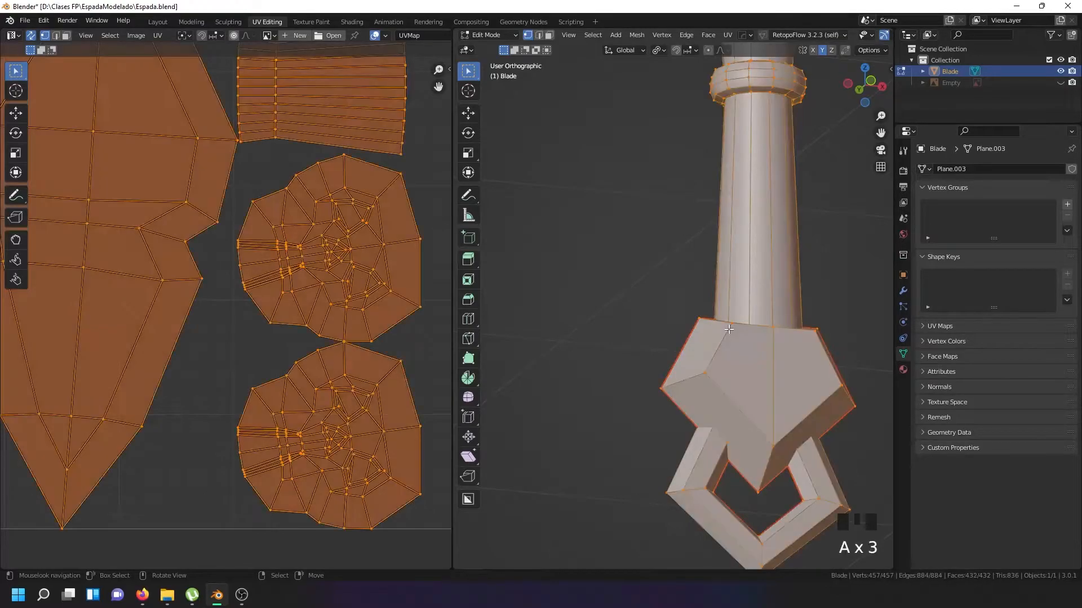
pyautogui.press('u')
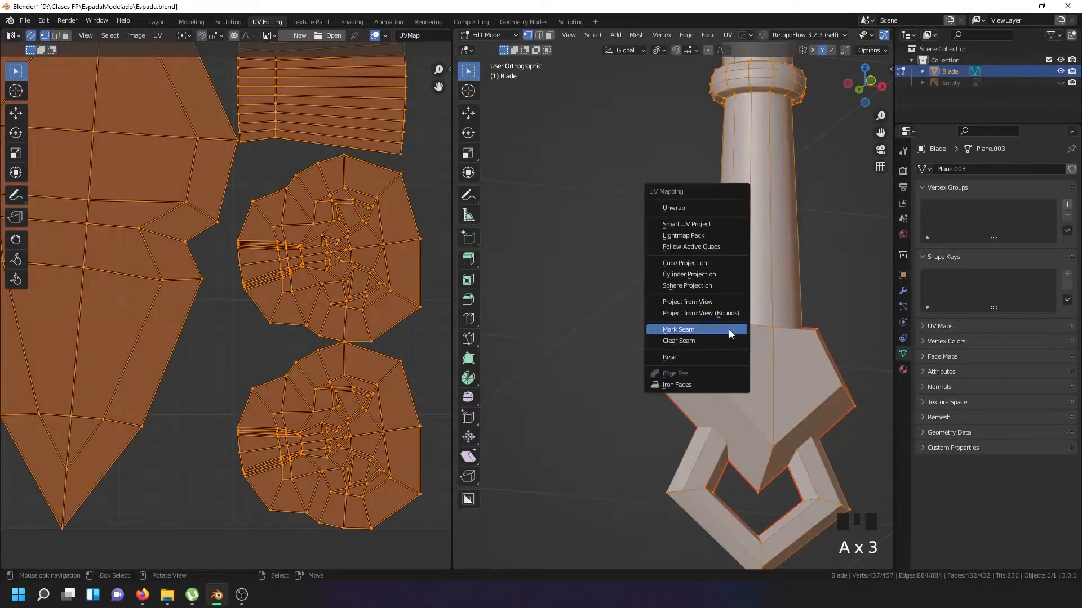
pyautogui.click(678, 208)
pyautogui.scroll(-8, 292, 296)
pyautogui.scroll(5, 282, 279)
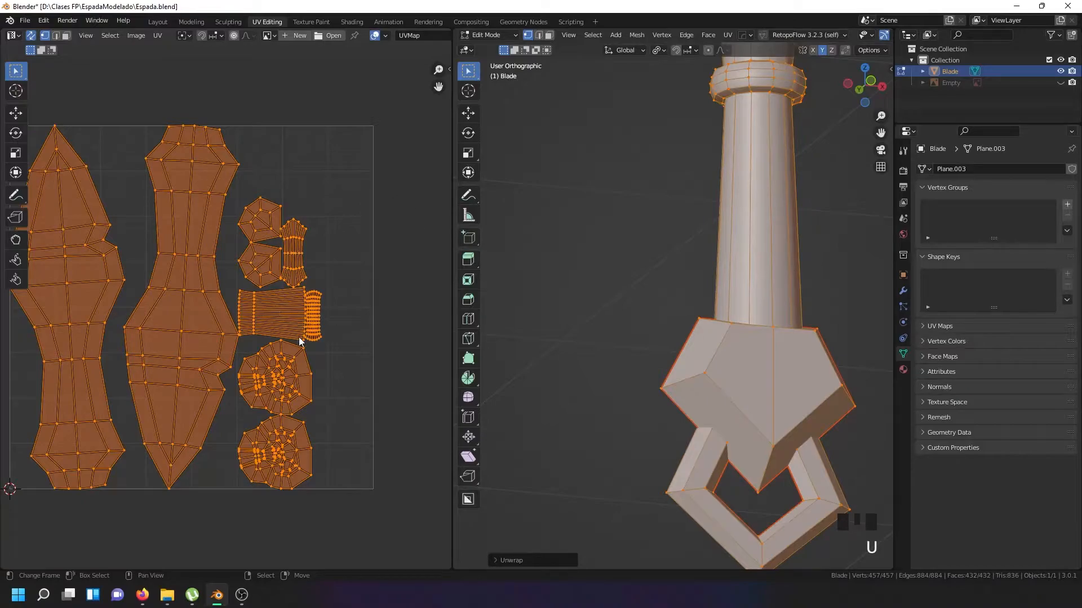
pyautogui.scroll(-1, 299, 337)
pyautogui.scroll(1, 130, 314)
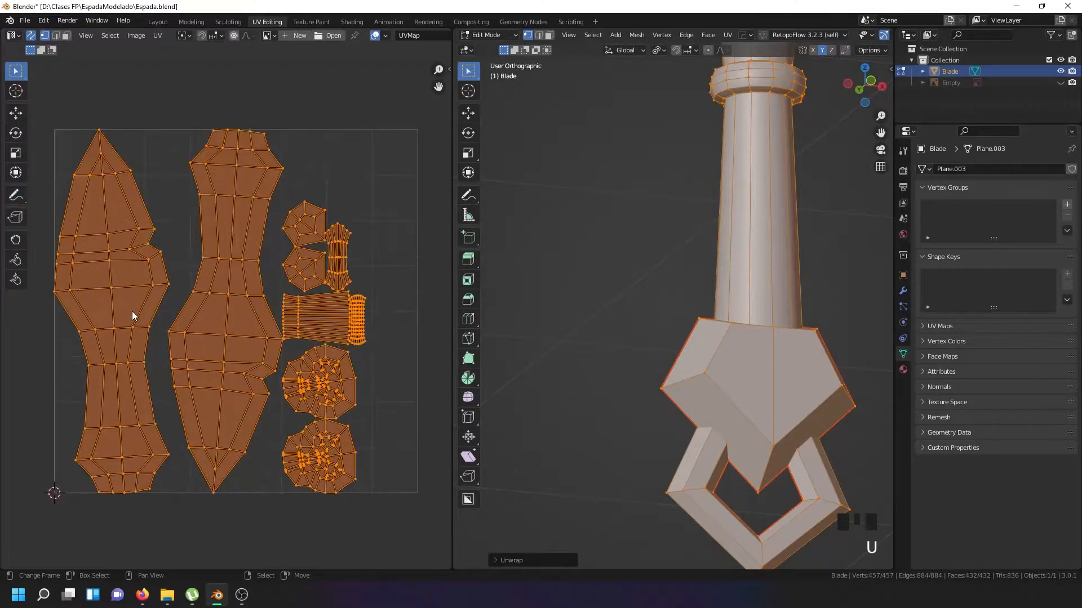
# Turn off UV sync selection and select the whole mesh so that all UV islands can be edited
pyautogui.rightClick(130, 313)
pyautogui.press('l')
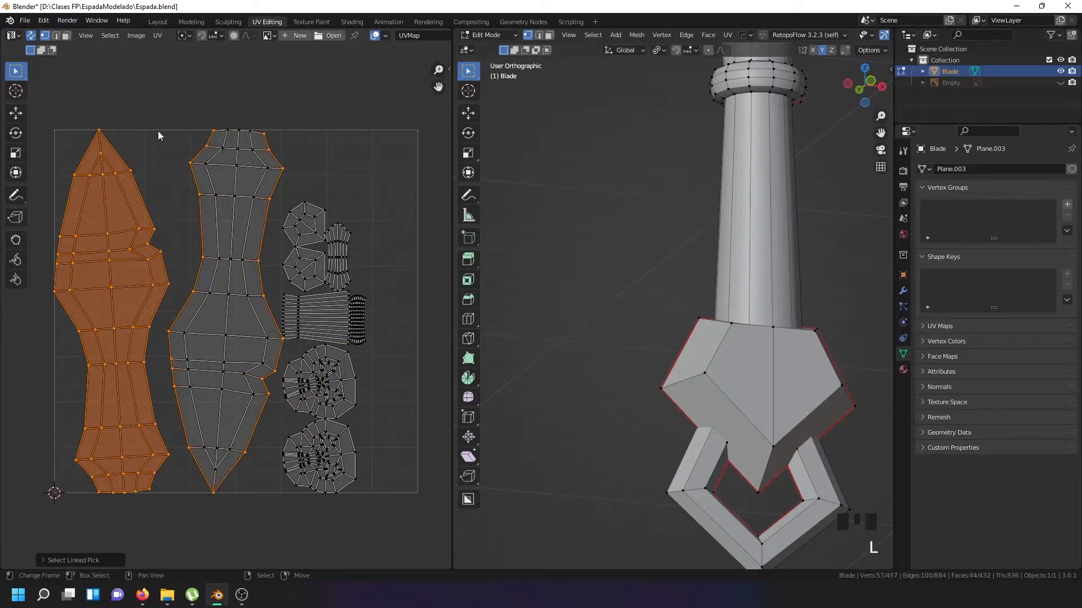
pyautogui.click(34, 34)
pyautogui.rightClick(177, 285)
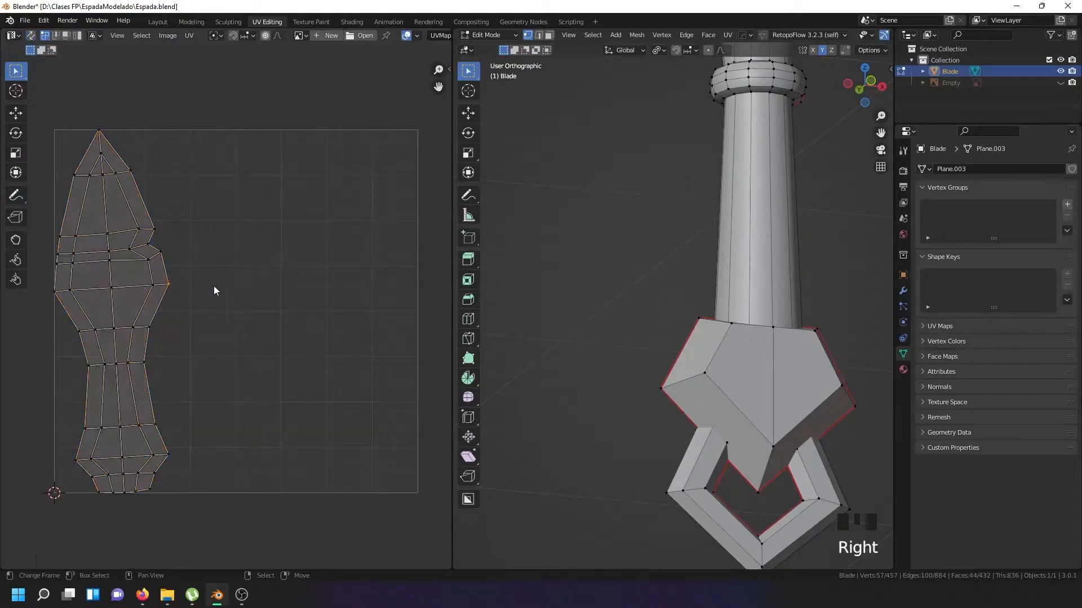
pyautogui.press('a')
pyautogui.press('a')
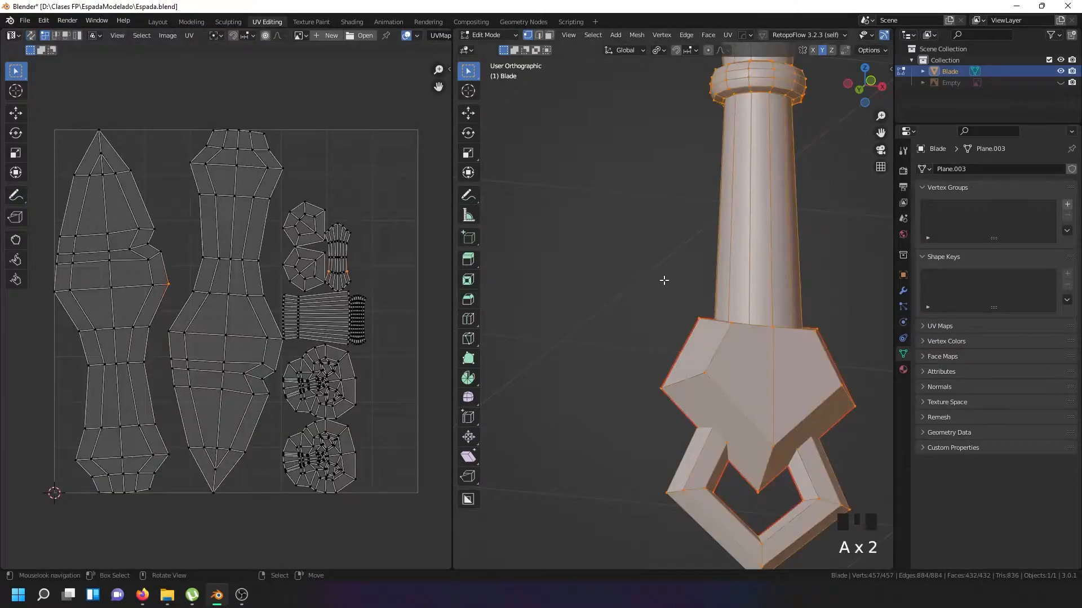
# Select the first blade UV island, rotate it about 3.3° to stand upright, and scale it down slightly
pyautogui.rightClick(128, 284)
pyautogui.press('l')
pyautogui.scroll(1, 160, 224)
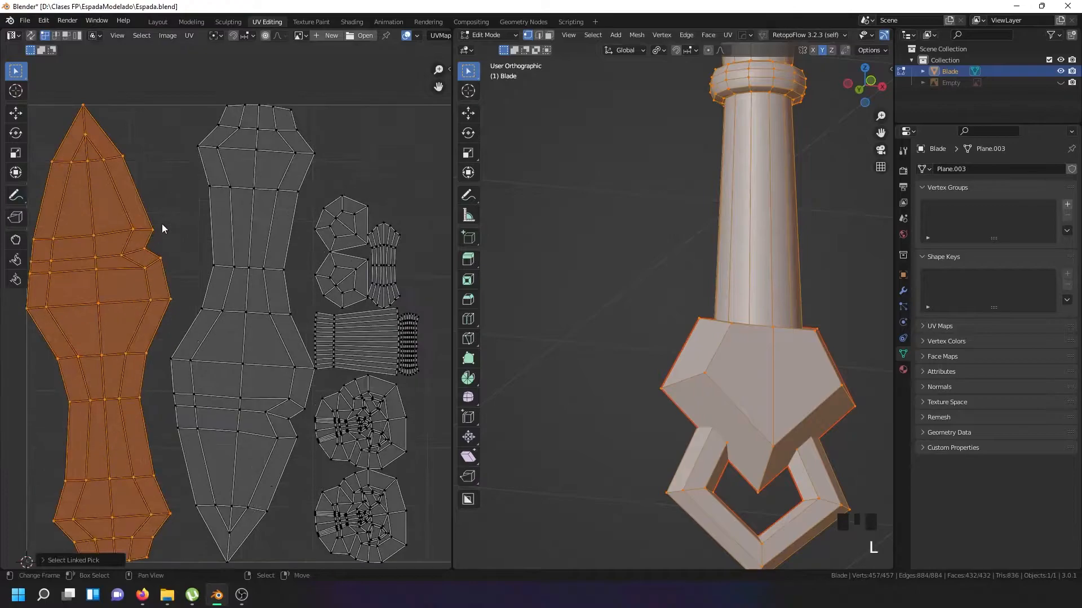
pyautogui.press('r')
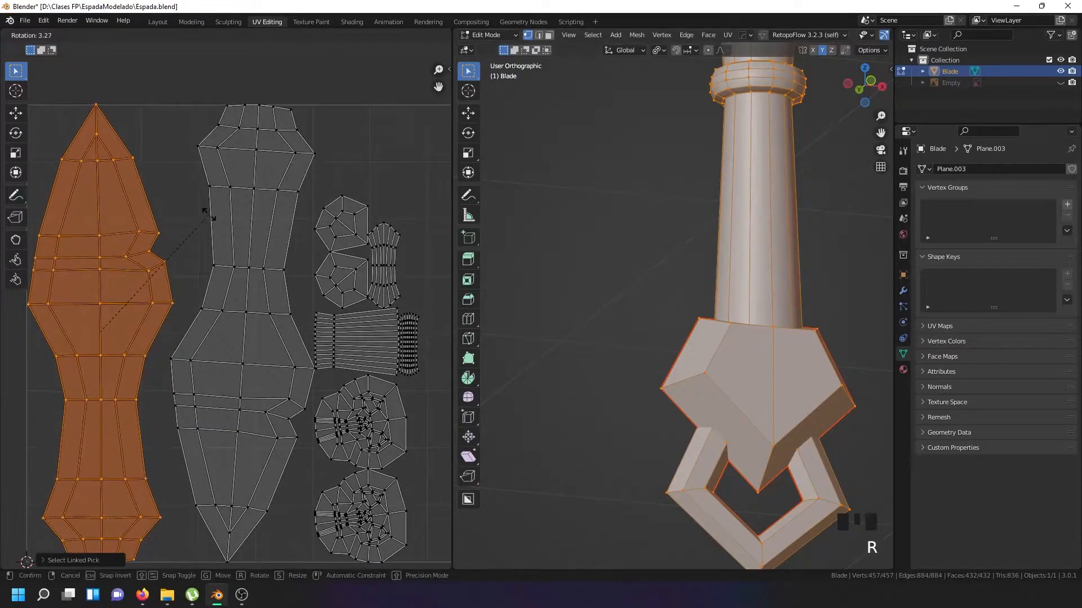
pyautogui.click(210, 217)
pyautogui.press('s')
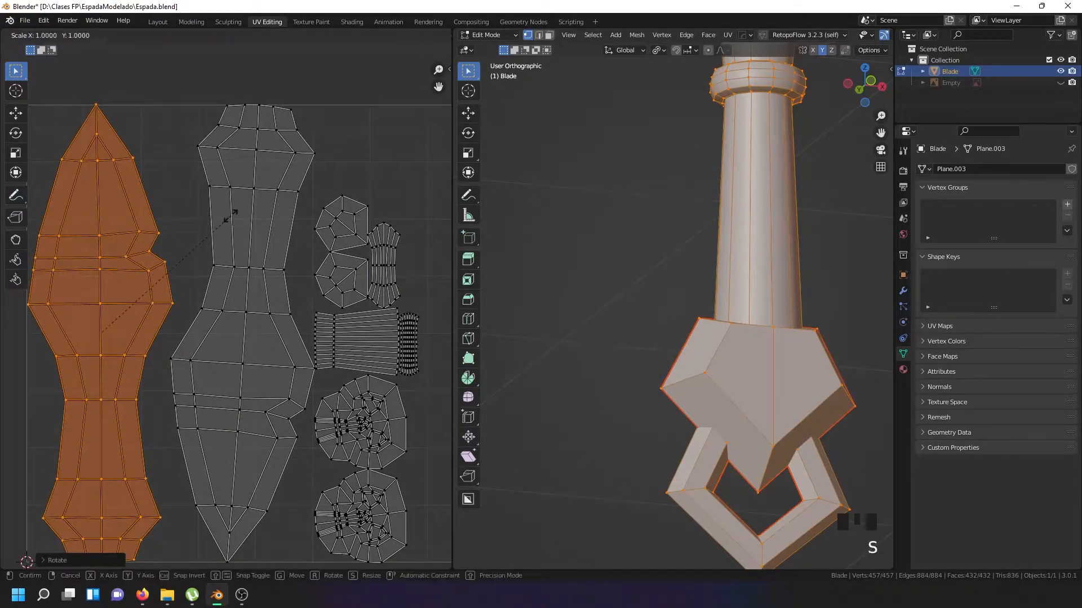
pyautogui.click(224, 219)
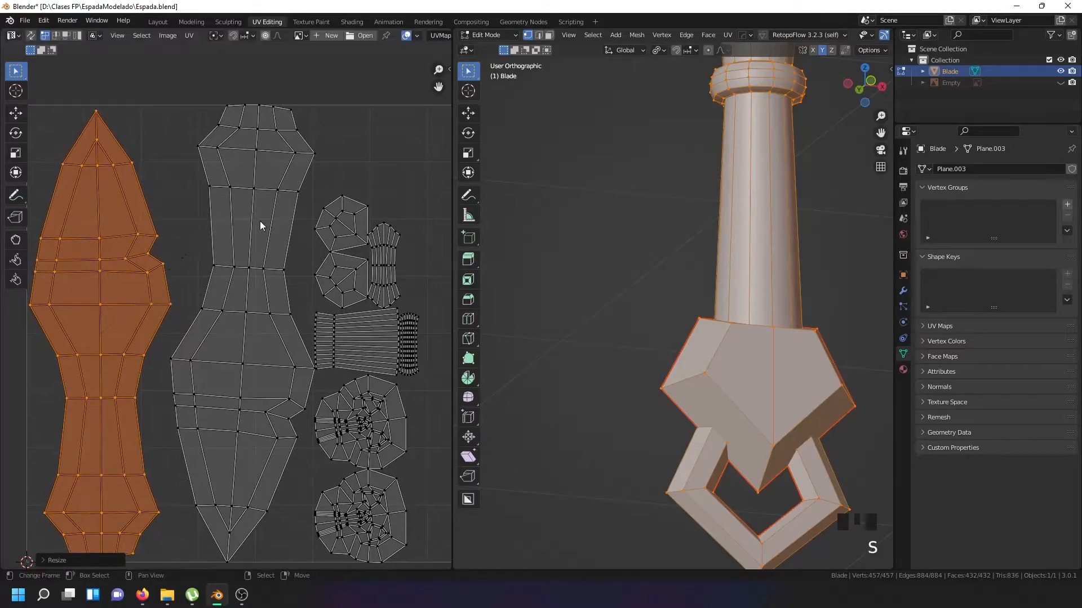
# Select the second blade UV island, rotate it until its centre line is vertical, and scale it to about 0.98
pyautogui.rightClick(260, 221)
pyautogui.press('l')
pyautogui.press('r')
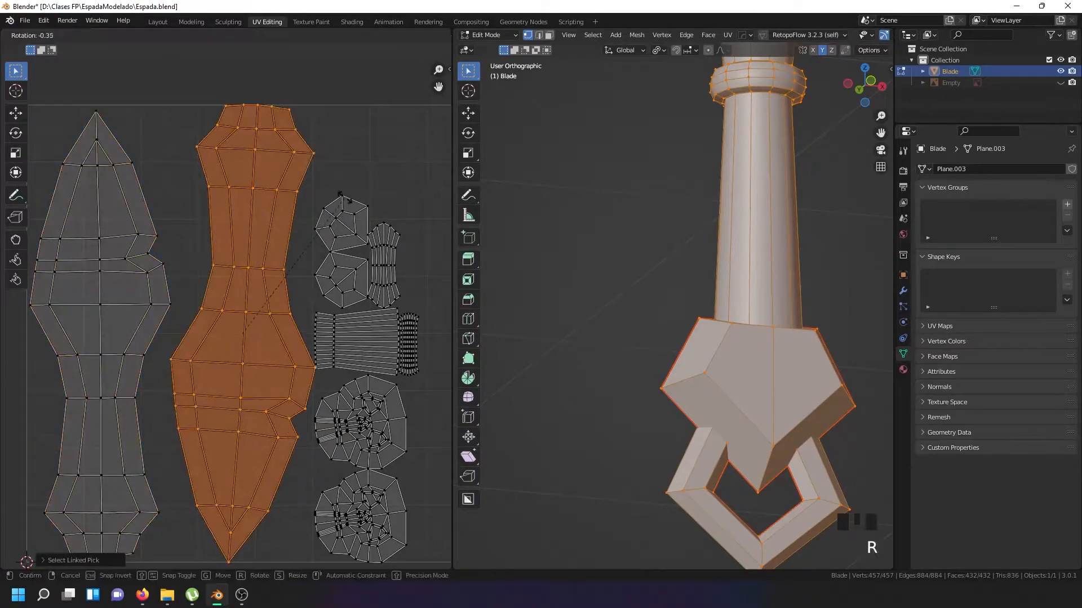
pyautogui.click(335, 196)
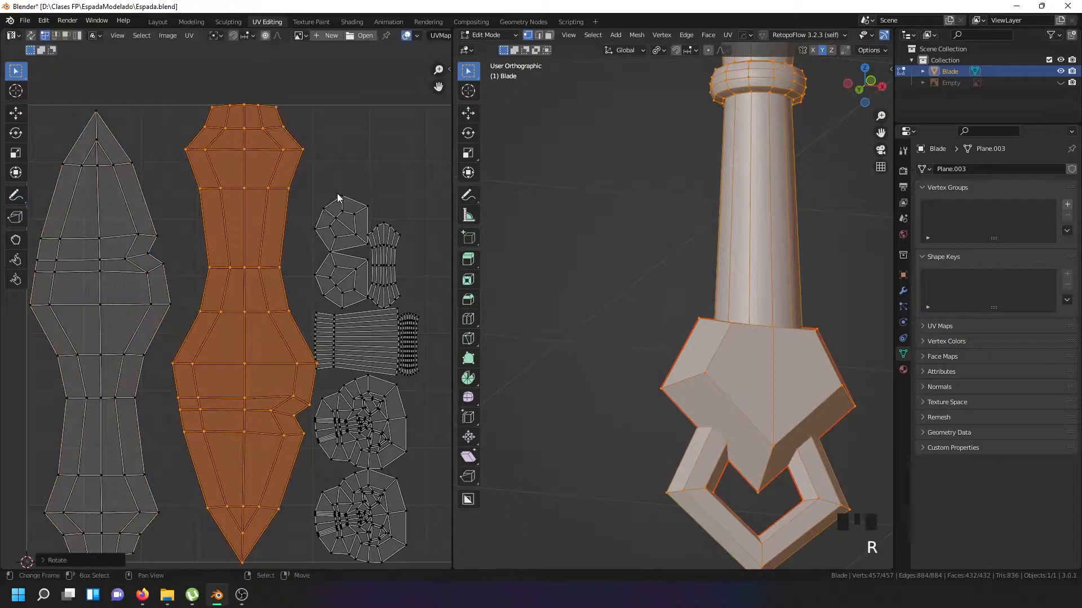
pyautogui.press('s')
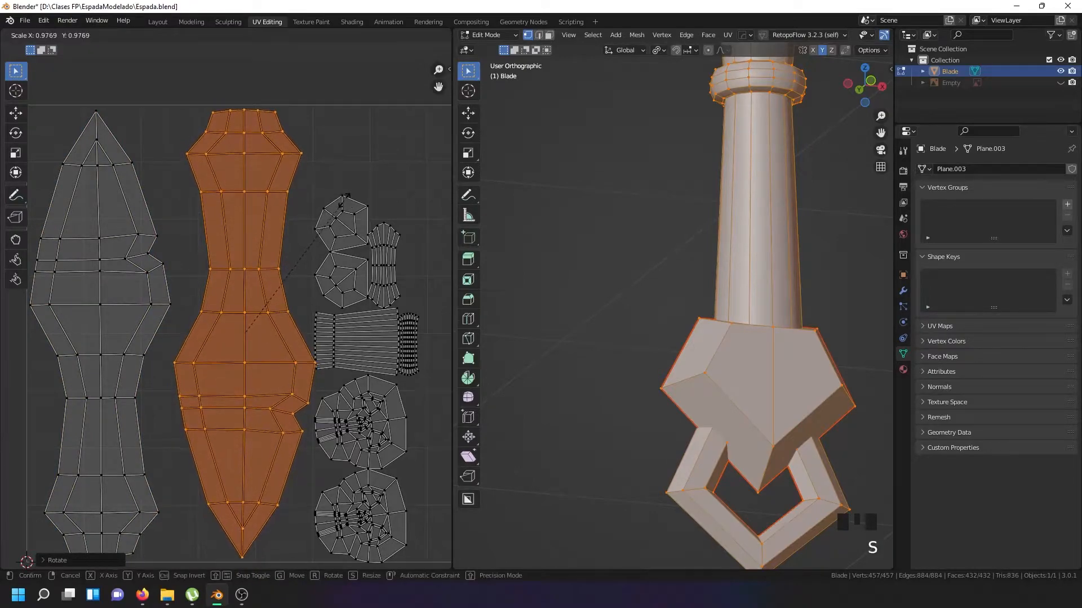
pyautogui.click(343, 199)
# Move the second blade UV island along the X axis, close against the first blade island
pyautogui.press('g')
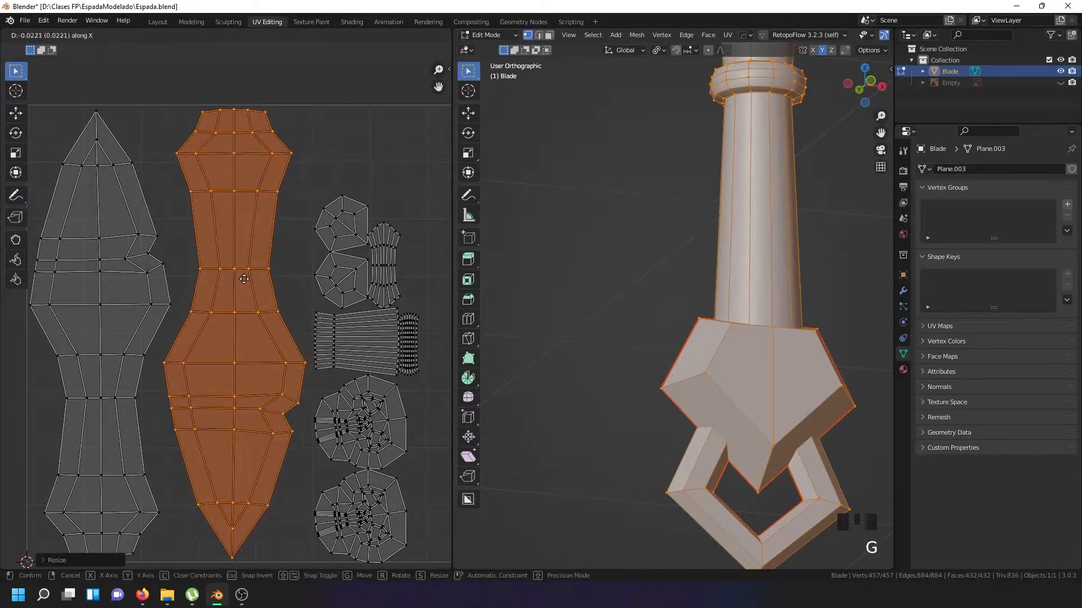
pyautogui.click(232, 279)
pyautogui.scroll(-4, 249, 269)
pyautogui.scroll(3, 276, 277)
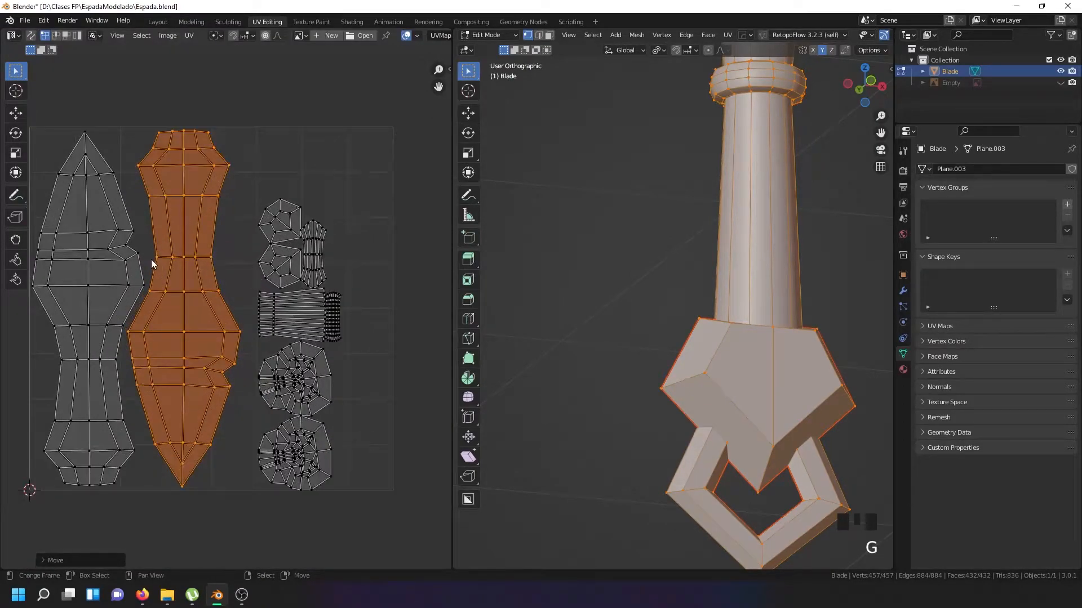
# Select the upper skull guard UV island, rotate it by about half a turn, and move it closer to the second blade island
pyautogui.rightClick(283, 382)
pyautogui.scroll(2, 294, 389)
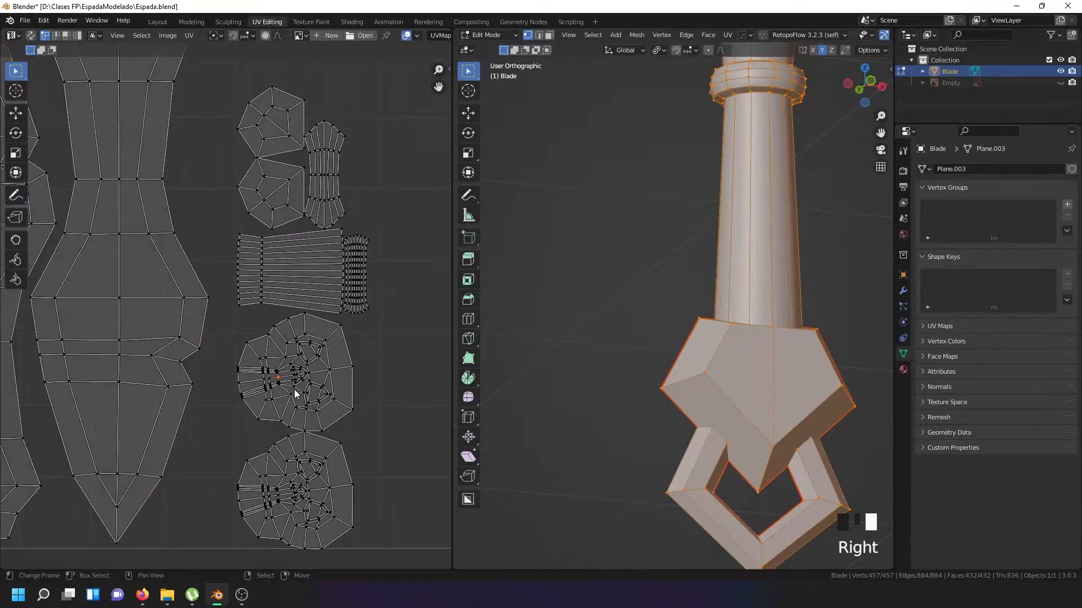
pyautogui.press('l')
pyautogui.press('r')
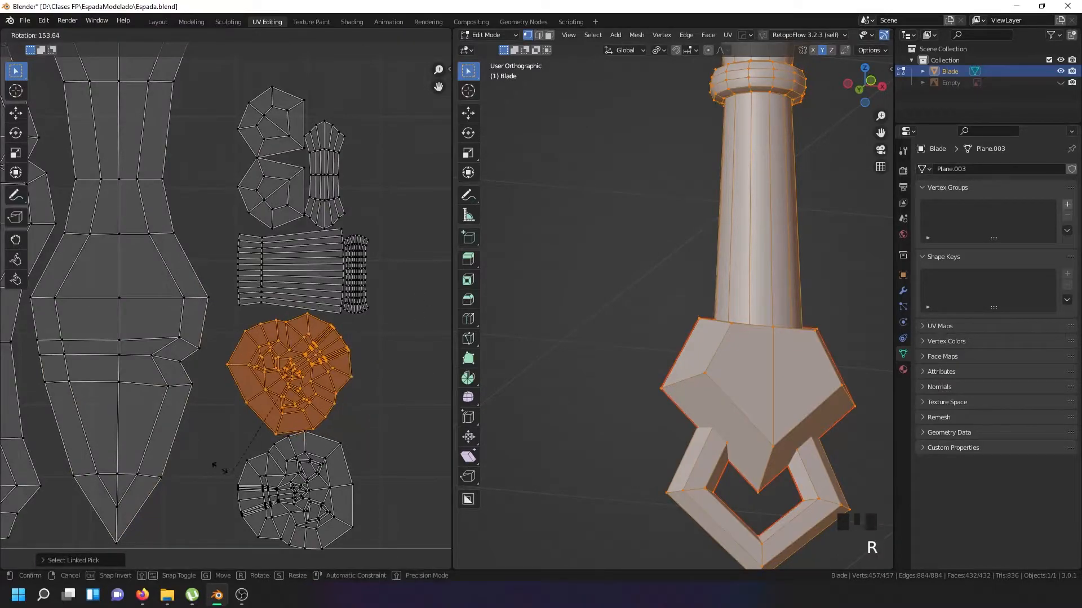
pyautogui.click(173, 420)
pyautogui.press('g')
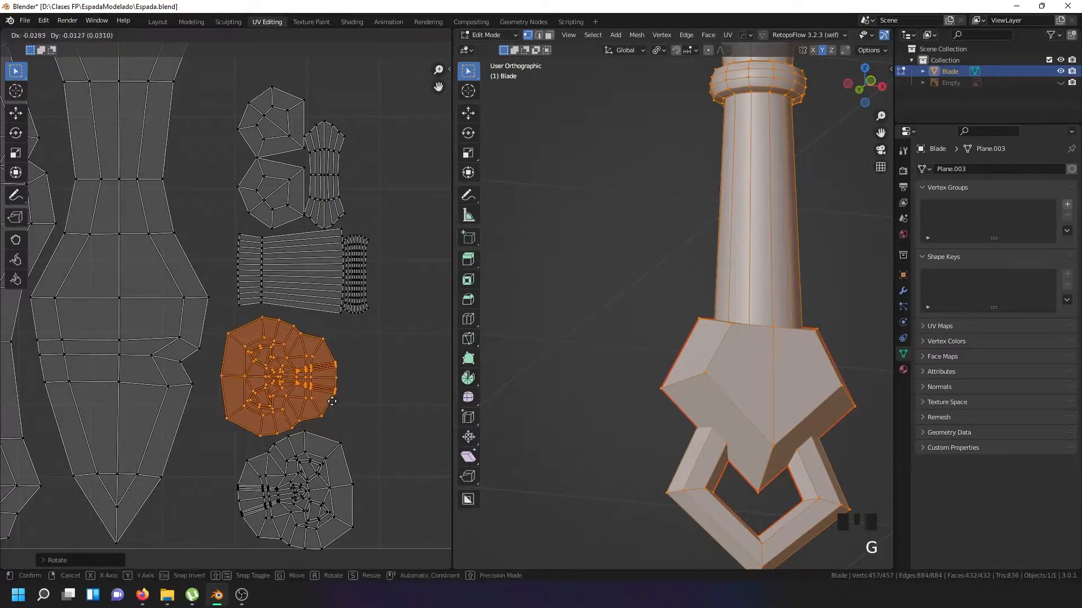
pyautogui.click(308, 415)
pyautogui.scroll(-4, 316, 417)
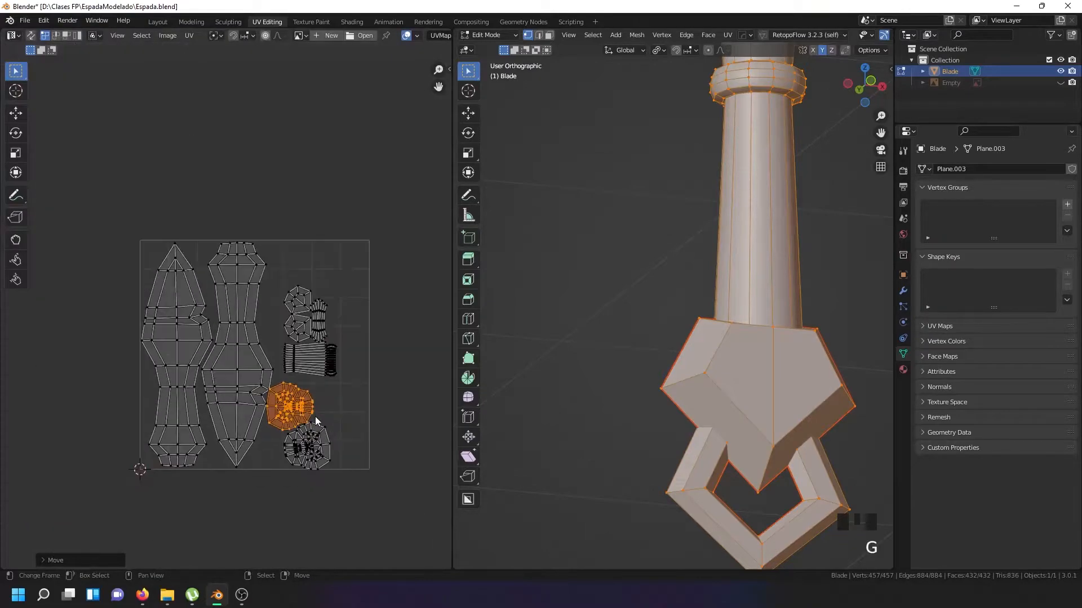
# Add the lower skull guard UV island to the selection and move both guard islands slightly up, clear of the blade island
pyautogui.scroll(4, 316, 417)
pyautogui.press('l')
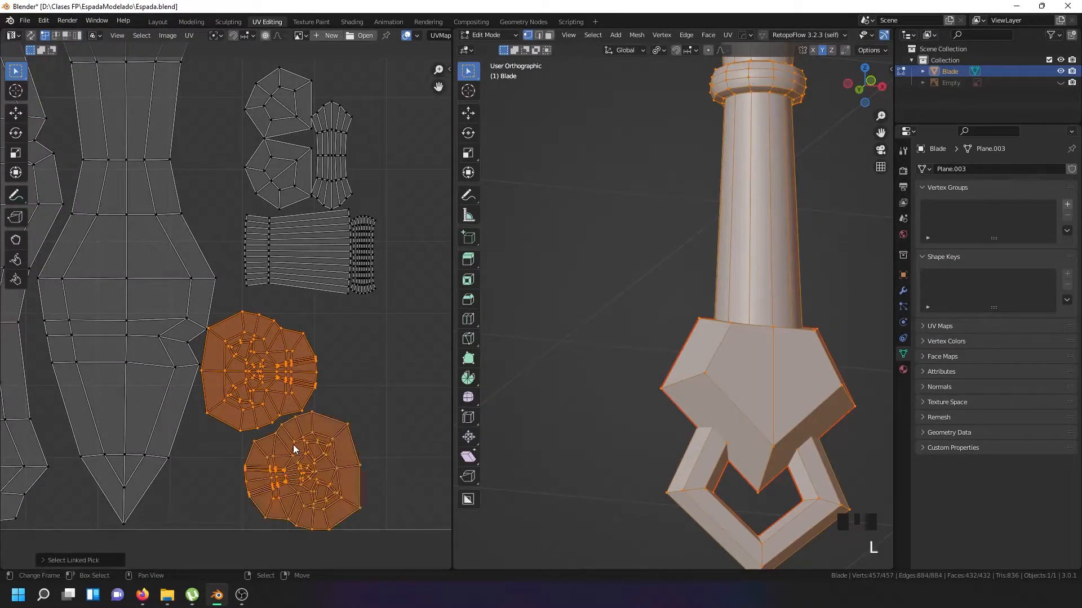
pyautogui.press('g')
pyautogui.click(314, 419)
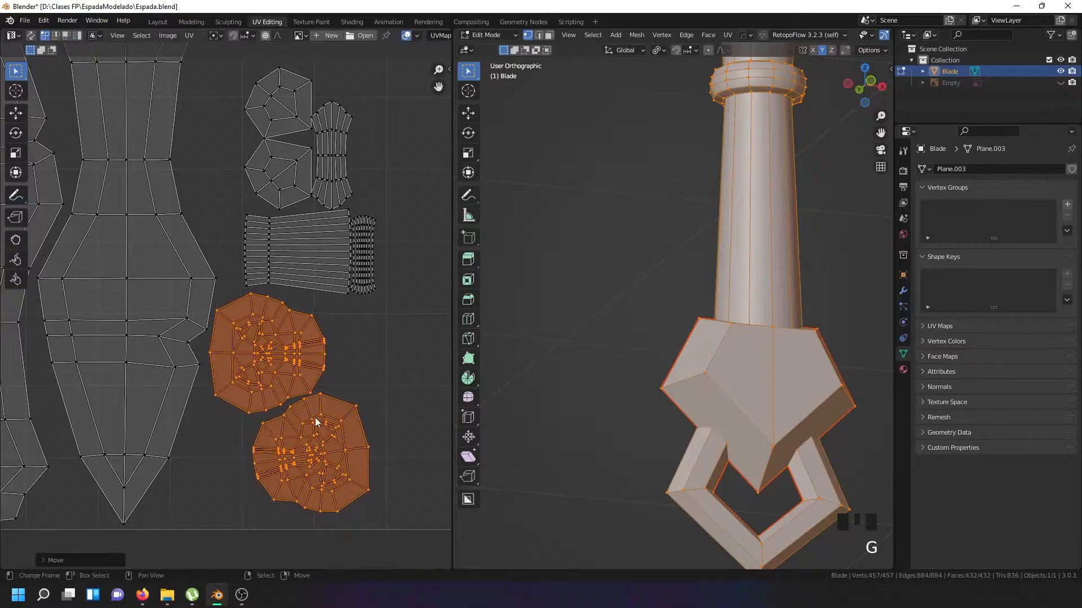
# Select only the lower skull guard UV island and rotate it slightly until its symmetry line is horizontal
pyautogui.rightClick(330, 427)
pyautogui.press('l')
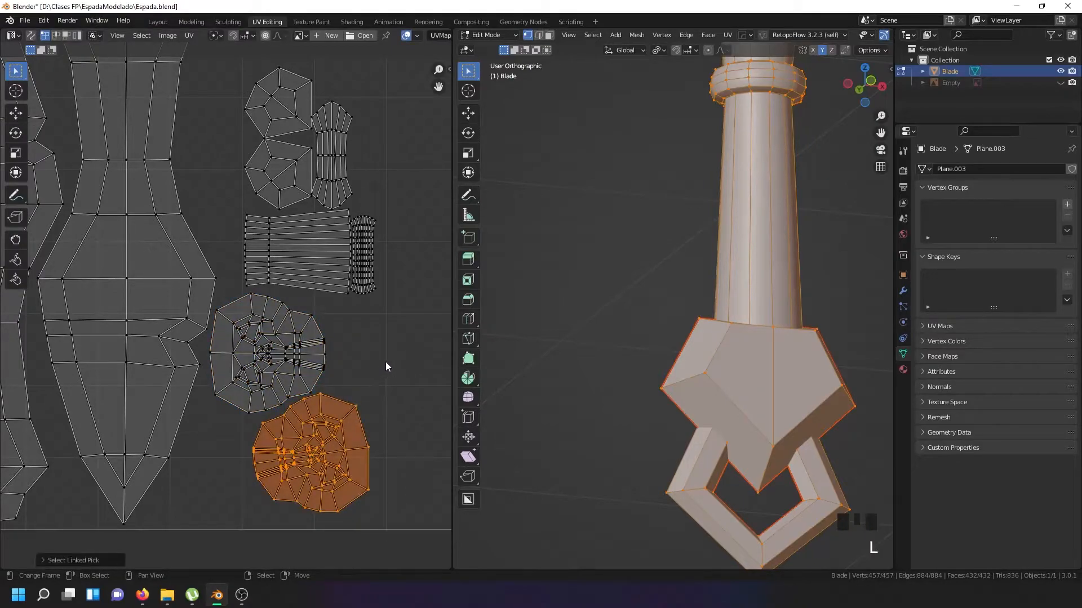
pyautogui.press('r')
pyautogui.click(381, 390)
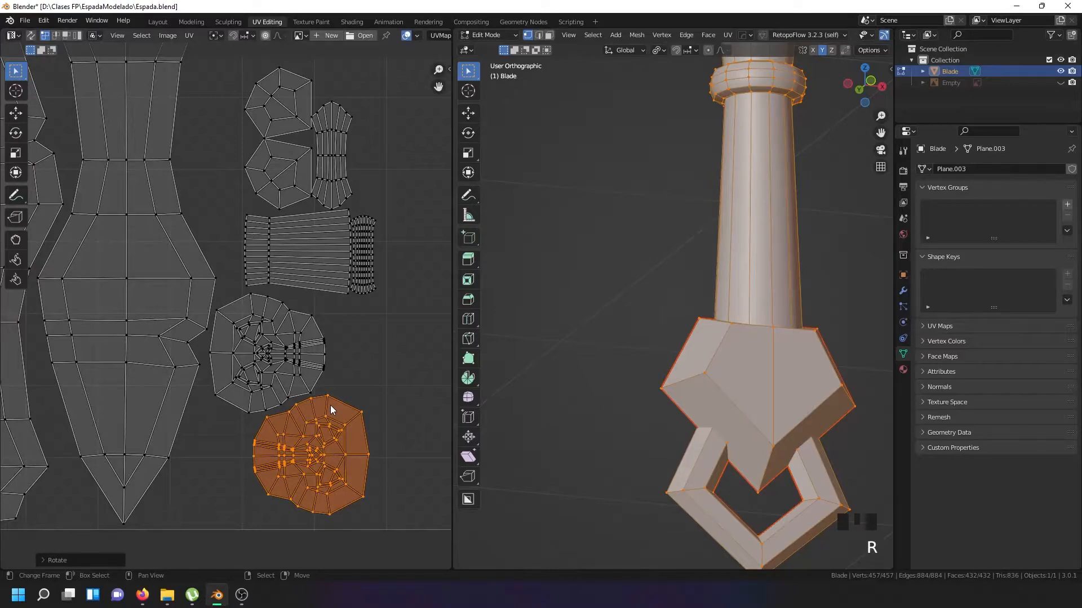
pyautogui.scroll(-4, 316, 405)
pyautogui.scroll(1, 306, 406)
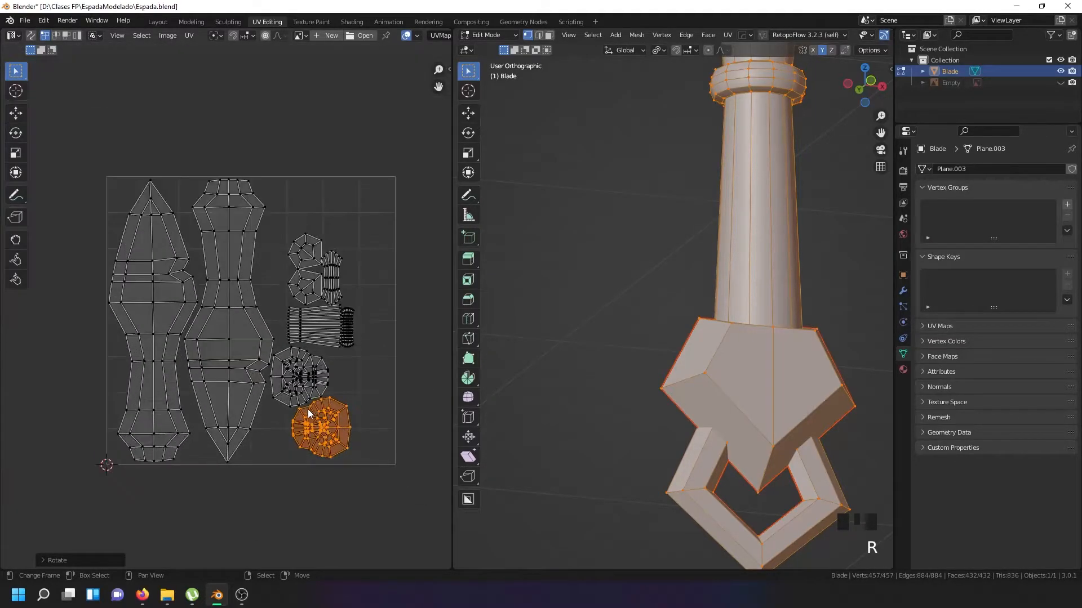
pyautogui.rightClick(324, 429)
pyautogui.rightClick(327, 431)
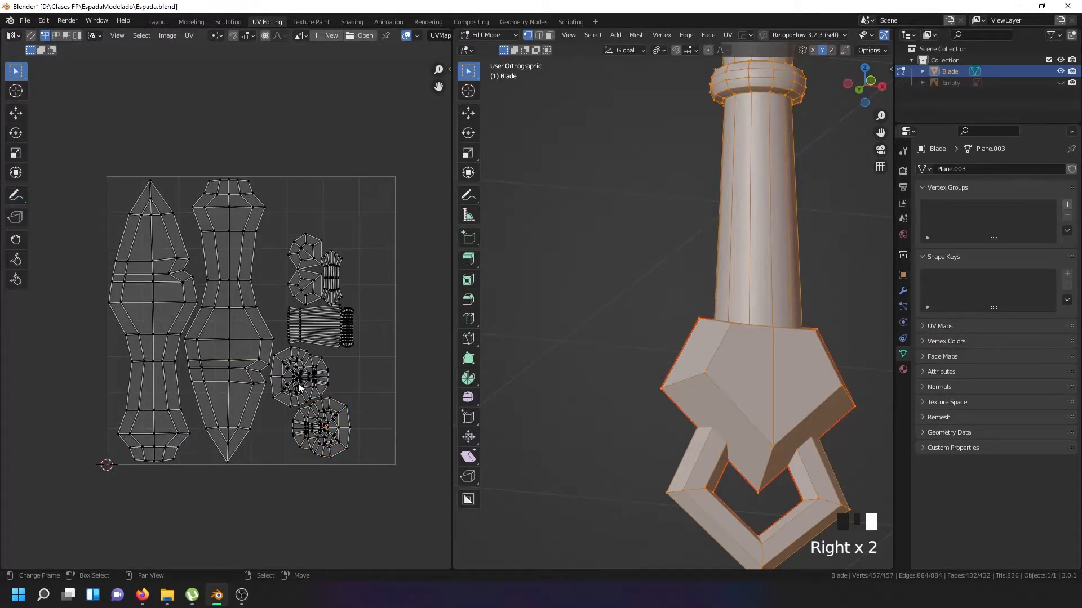
pyautogui.rightClick(193, 372)
pyautogui.rightClick(167, 356)
pyautogui.press('Tab')
pyautogui.press('Tab')
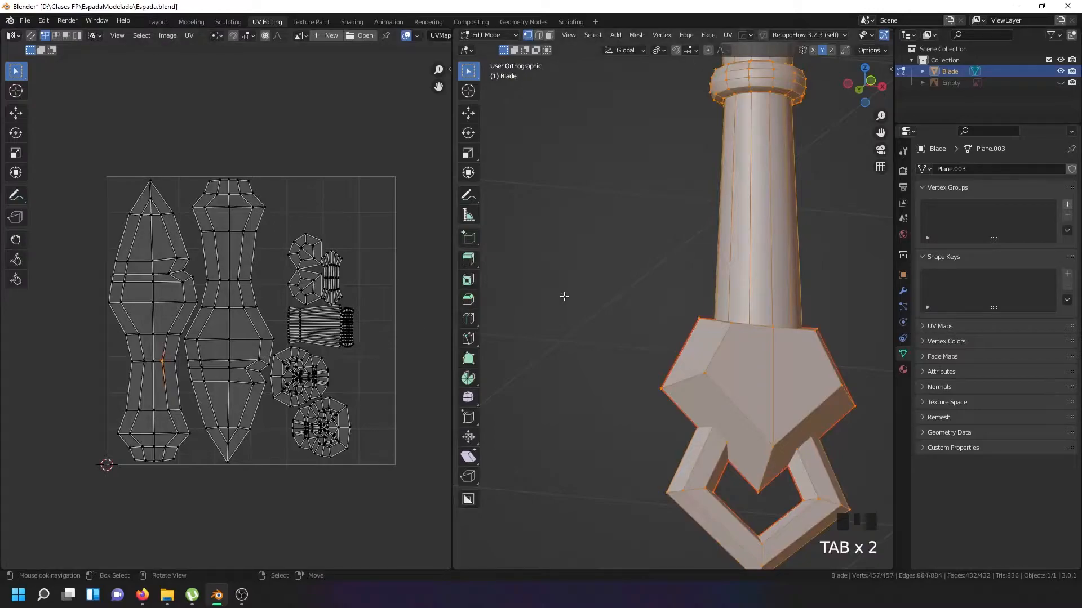
pyautogui.press('Tab')
pyautogui.press('Tab')
# Select the linked meshes of the pommel gem, skull guard and blade, and separate them from the handle into their own object
pyautogui.rightClick(704, 350)
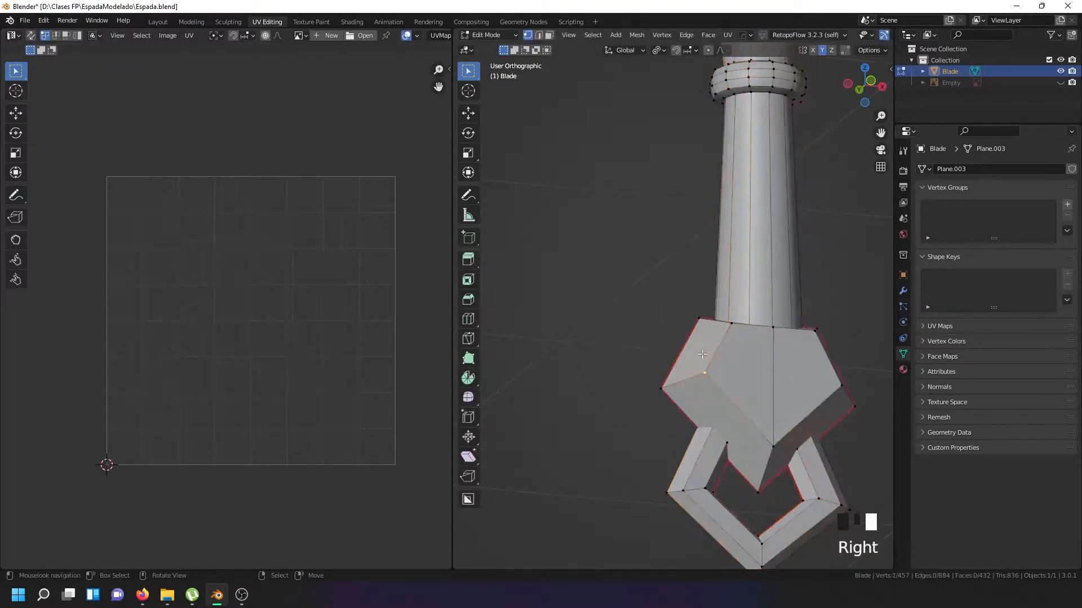
pyautogui.press('l')
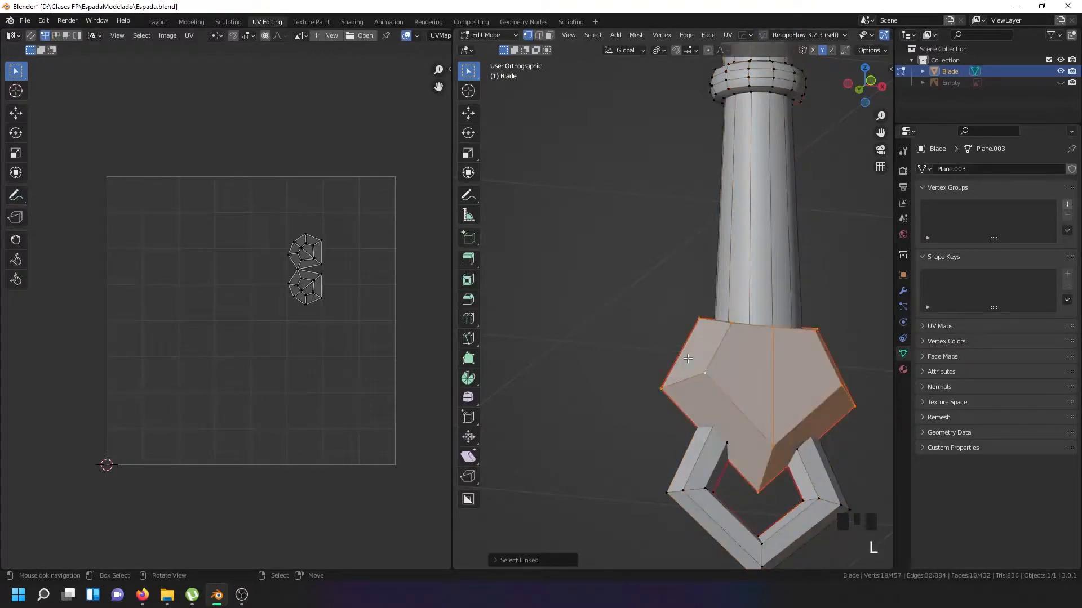
pyautogui.scroll(-7, 688, 359)
pyautogui.scroll(3, 687, 282)
pyautogui.press('l')
pyautogui.press('l')
pyautogui.scroll(-7, 674, 163)
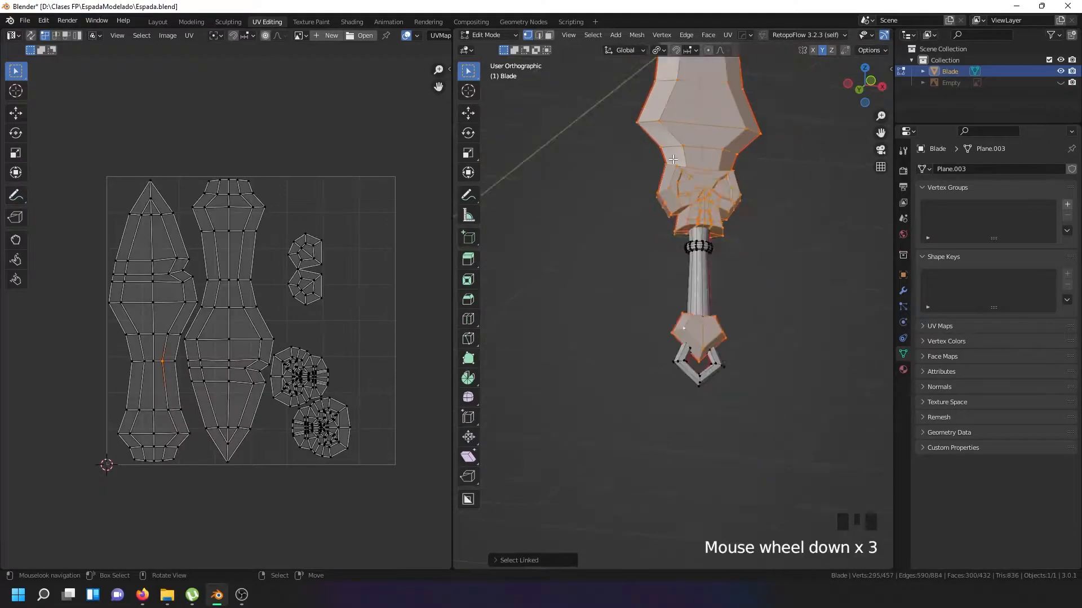
pyautogui.scroll(3, 693, 174)
pyautogui.press('p')
pyautogui.click(683, 191)
pyautogui.press('Tab')
# Edit the separated object in wireframe from the right side view and delete the faces of its half on the positive Y side
pyautogui.rightClick(695, 191)
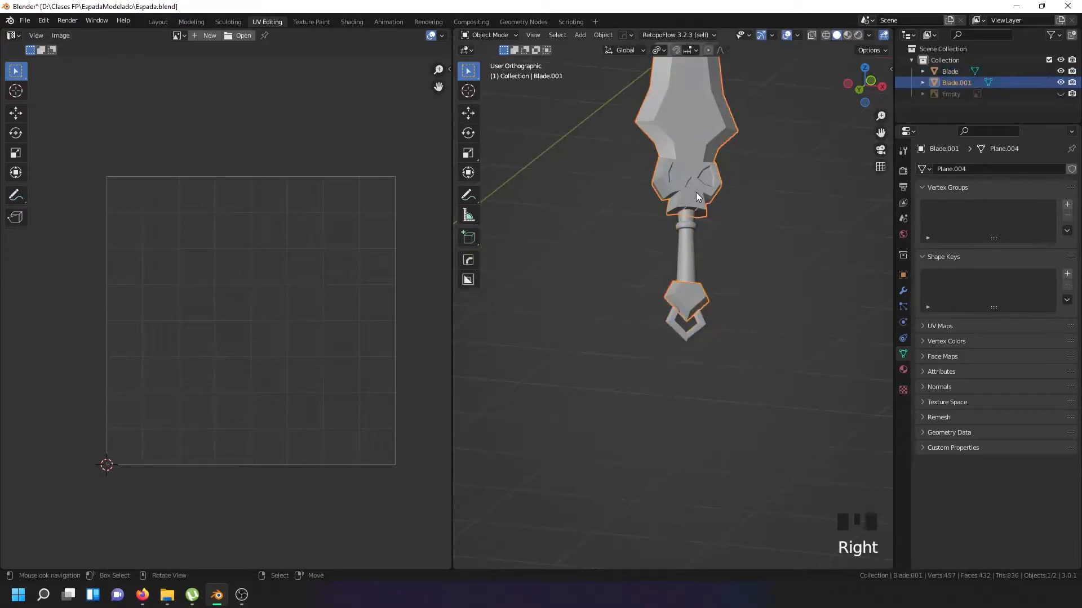
pyautogui.press('Tab')
pyautogui.press('a')
pyautogui.press('KP_3')
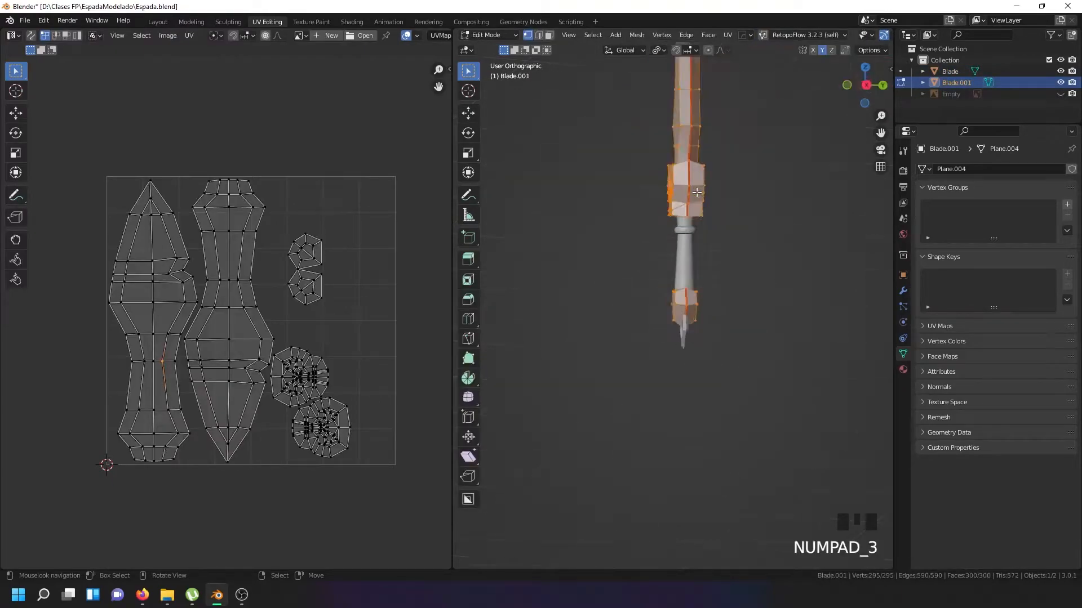
pyautogui.scroll(-6, 697, 192)
pyautogui.keyDown('shift'); pyautogui.moveTo(688, 158); pyautogui.dragTo(687, 293, button='middle'); pyautogui.keyUp('shift')
pyautogui.scroll(2, 688, 294)
pyautogui.press('a')
pyautogui.press('z')
pyautogui.scroll(1, 688, 294)
pyautogui.scroll(-2, 693, 268)
pyautogui.press('b')
pyautogui.moveTo(715, 89); pyautogui.dragTo(657, 479)
pyautogui.scroll(4, 642, 325)
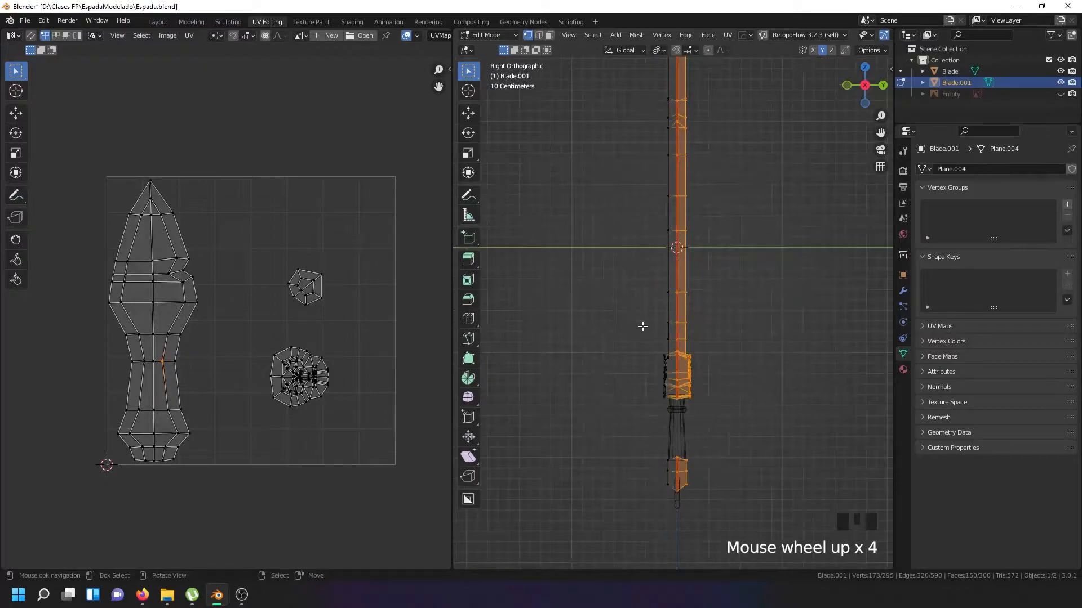
pyautogui.press('x')
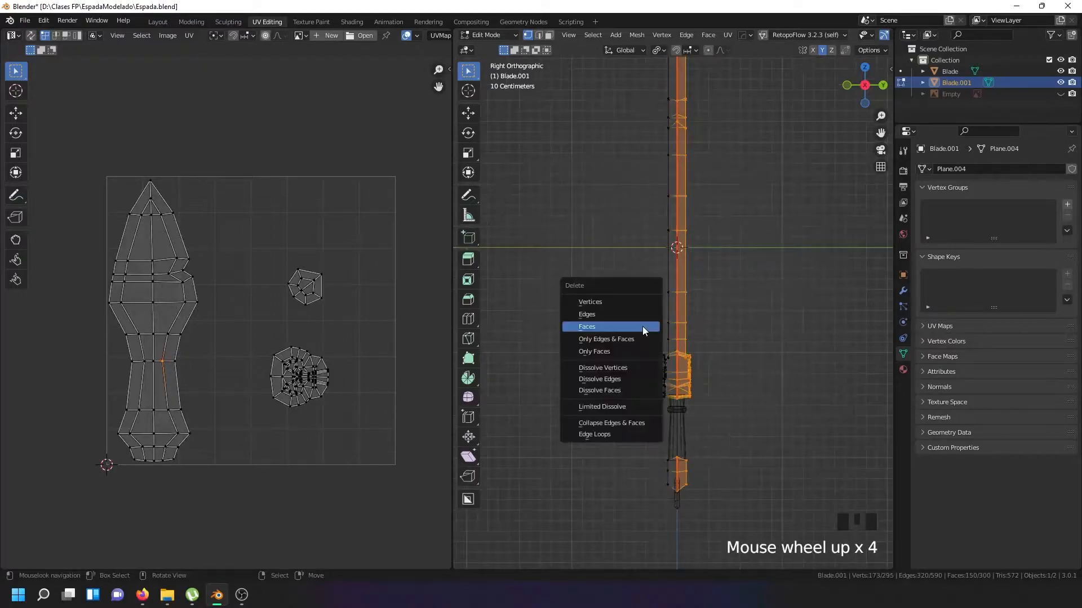
pyautogui.click(606, 326)
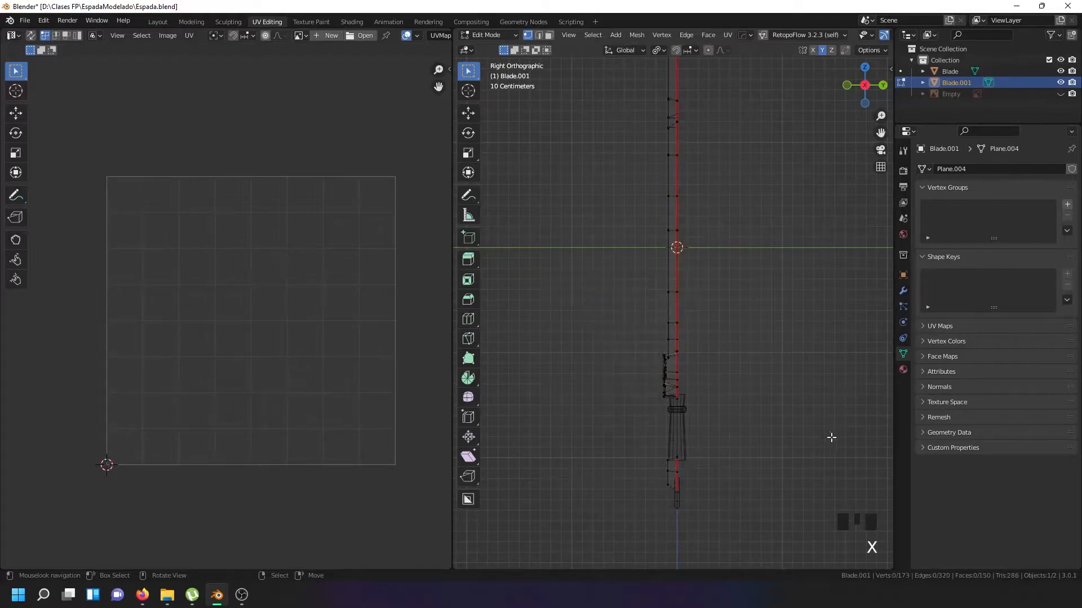
# Add a Mirror modifier to the remaining half and mirror it on the Y axis only, with X turned off
pyautogui.click(903, 293)
pyautogui.click(965, 169)
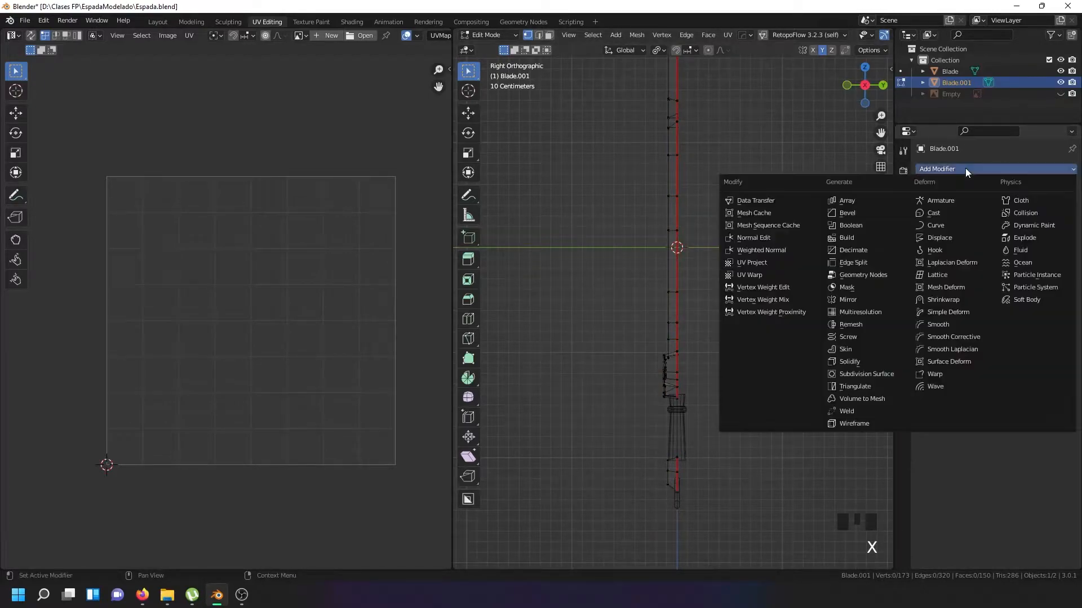
pyautogui.click(867, 299)
pyautogui.click(1019, 204)
pyautogui.scroll(-3, 660, 343)
pyautogui.moveTo(659, 343); pyautogui.dragTo(851, 231, button='middle')
pyautogui.scroll(5, 776, 220)
pyautogui.click(991, 204)
pyautogui.scroll(-3, 649, 336)
pyautogui.moveTo(650, 336); pyautogui.dragTo(749, 314, button='middle')
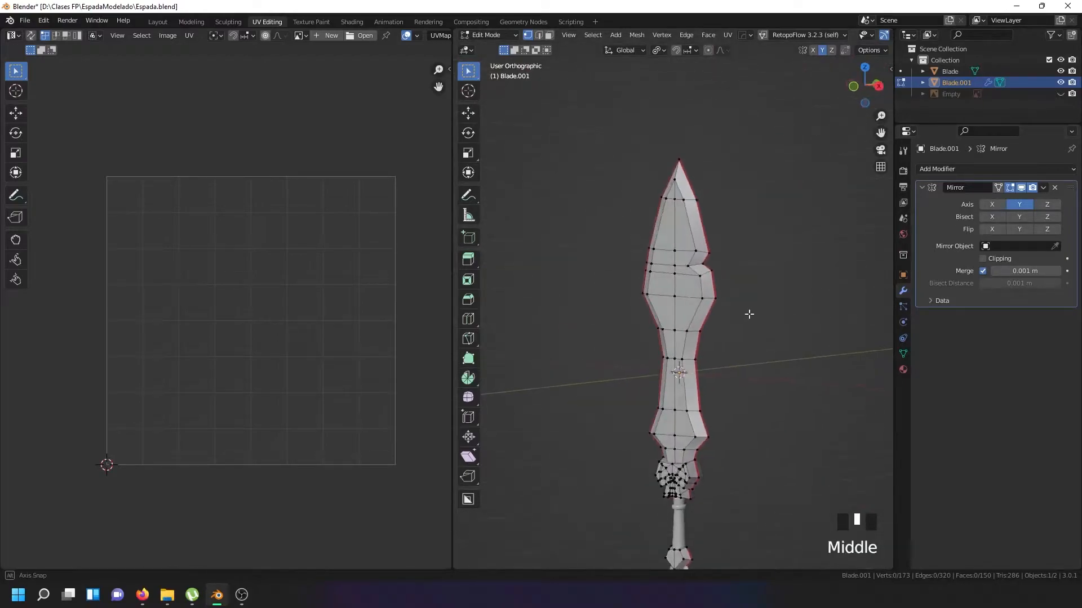
pyautogui.scroll(-3, 743, 317)
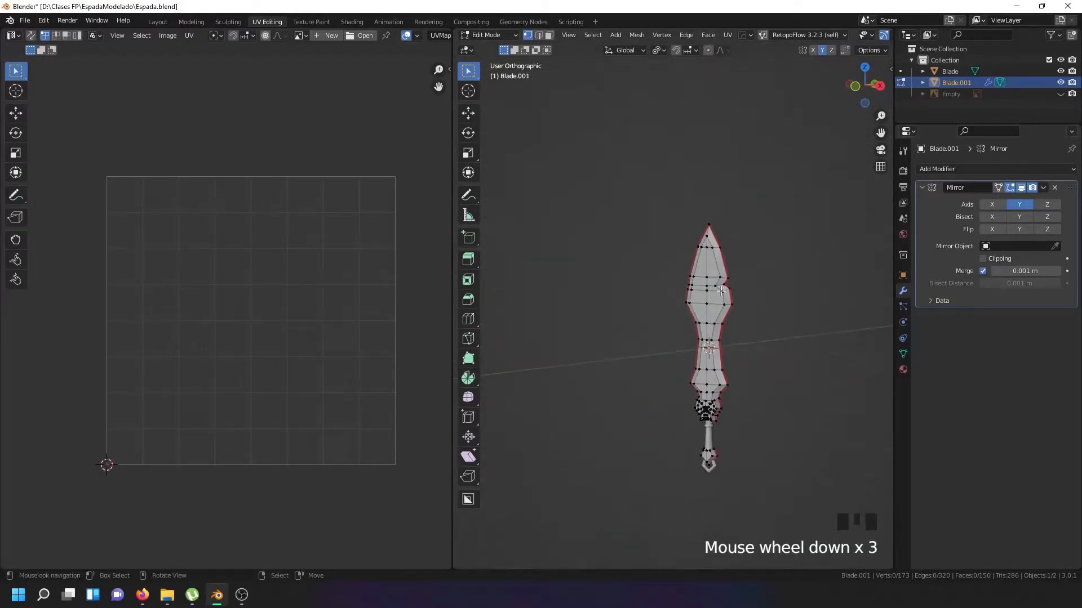
# Select the handle object together with the mirrored blade object and put both into Edit Mode
pyautogui.press('a')
pyautogui.press('a')
pyautogui.press('a')
pyautogui.press('a')
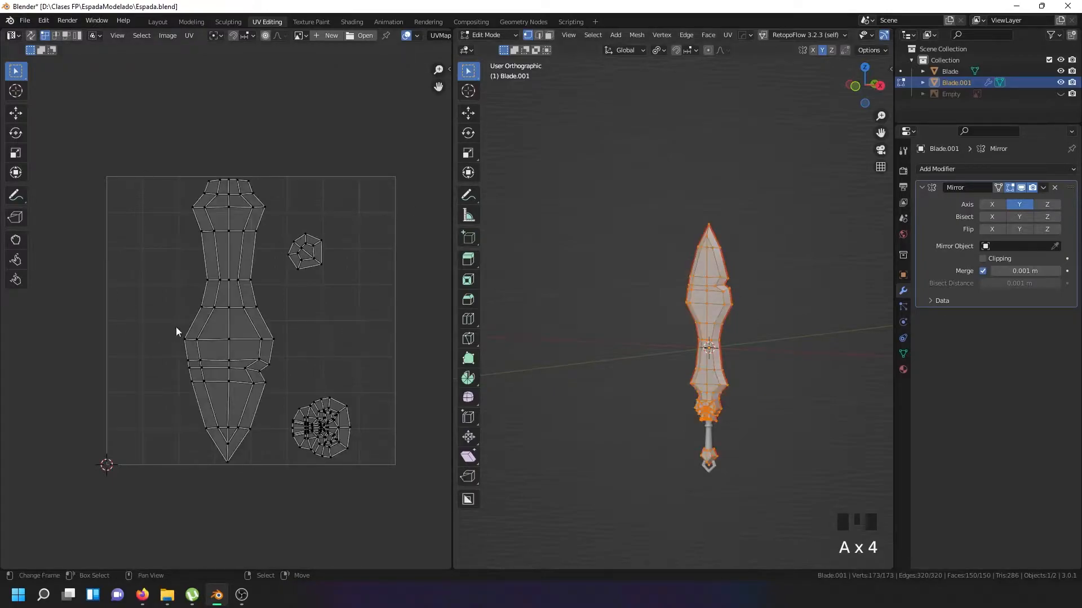
pyautogui.press('Tab')
pyautogui.scroll(3, 718, 431)
pyautogui.keyDown('shift'); pyautogui.rightClick(711, 442); pyautogui.keyUp('shift')
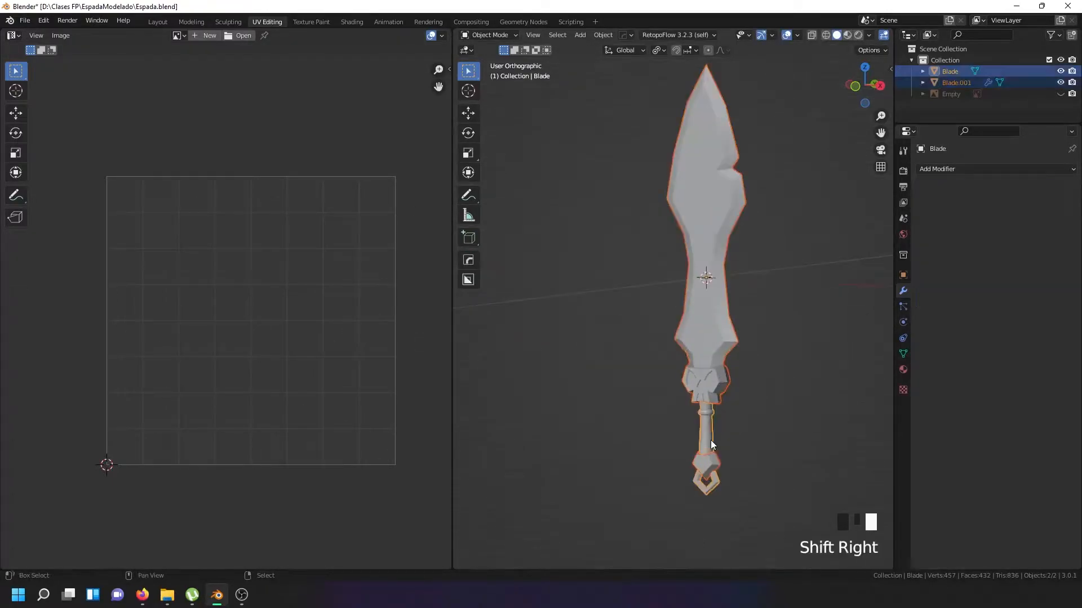
pyautogui.press('Tab')
# Select all the geometry of both objects and unwrap it with Unwrap
pyautogui.press('a')
pyautogui.press('a')
pyautogui.press('a')
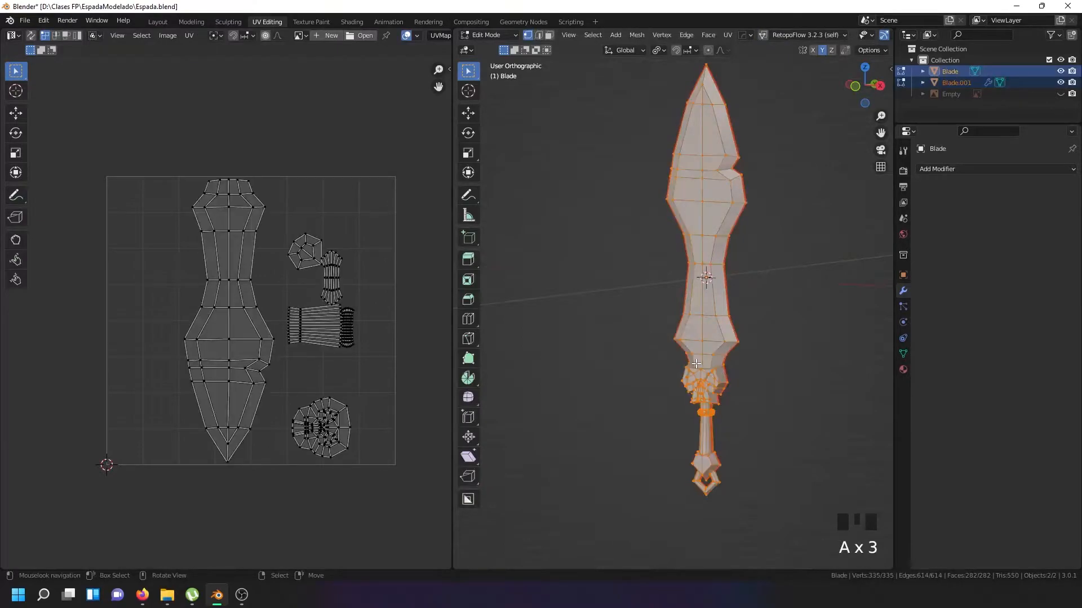
pyautogui.press('u')
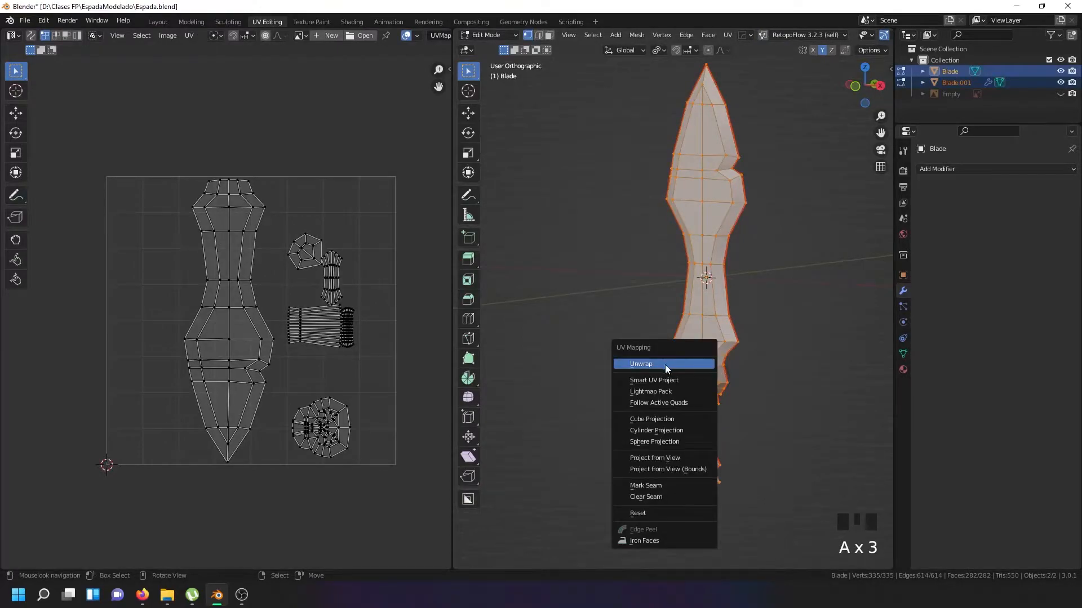
pyautogui.click(664, 363)
pyautogui.scroll(-3, 233, 361)
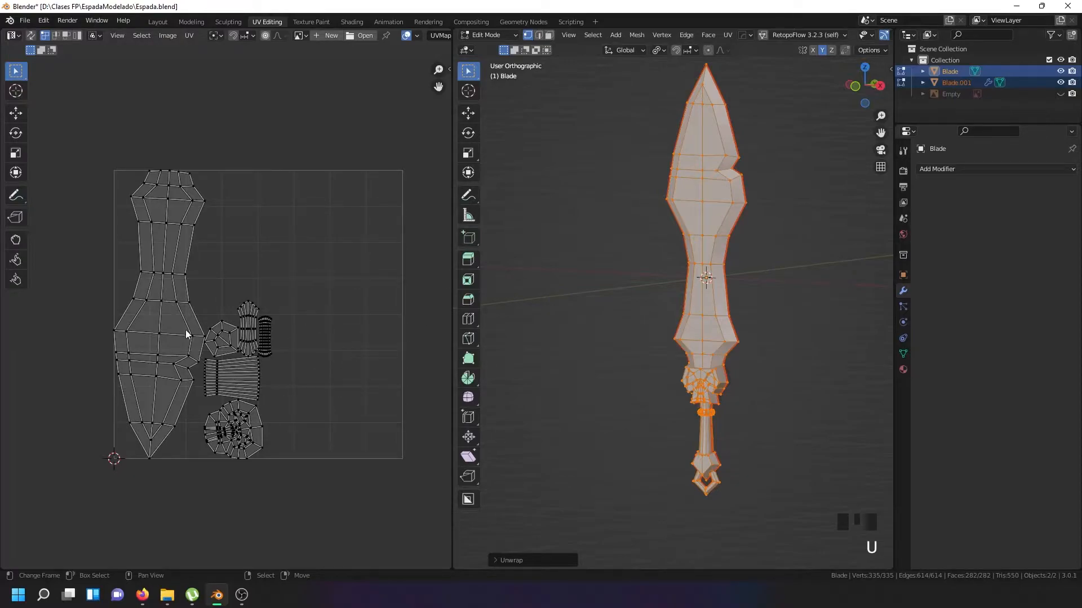
# Select all UV islands, move them toward the middle of the UV square, and rotate them together so the blade lies diagonally
pyautogui.press('a')
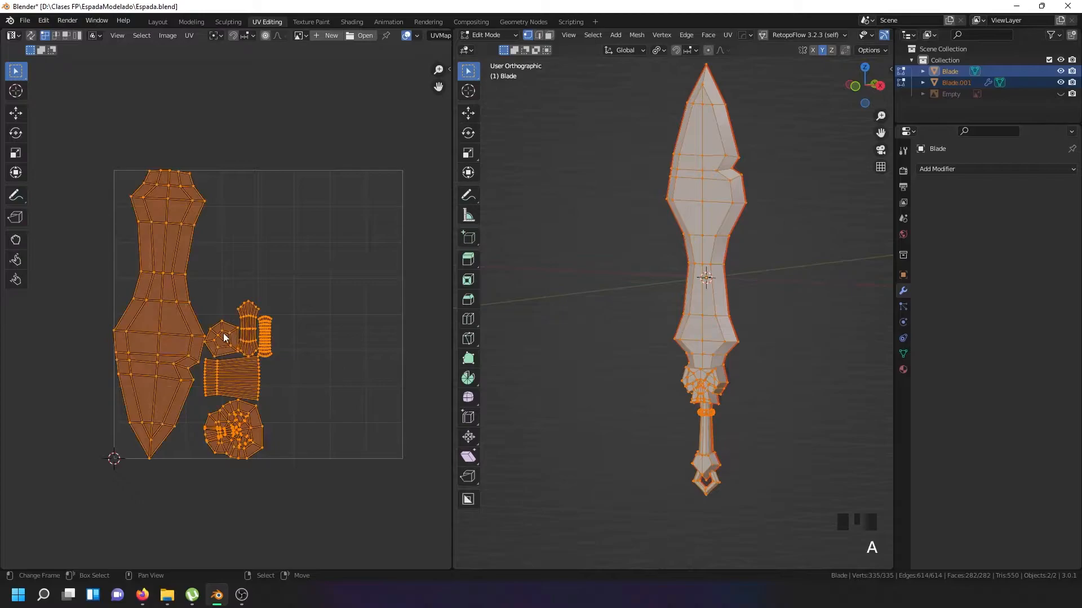
pyautogui.press('g')
pyautogui.click(368, 263)
pyautogui.press('r')
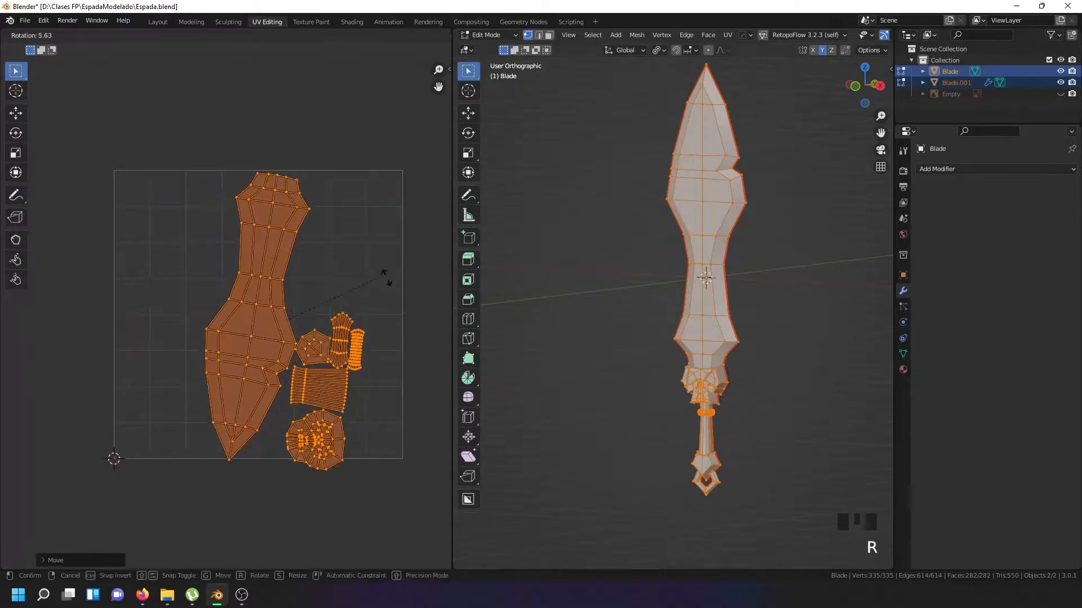
pyautogui.click(381, 343)
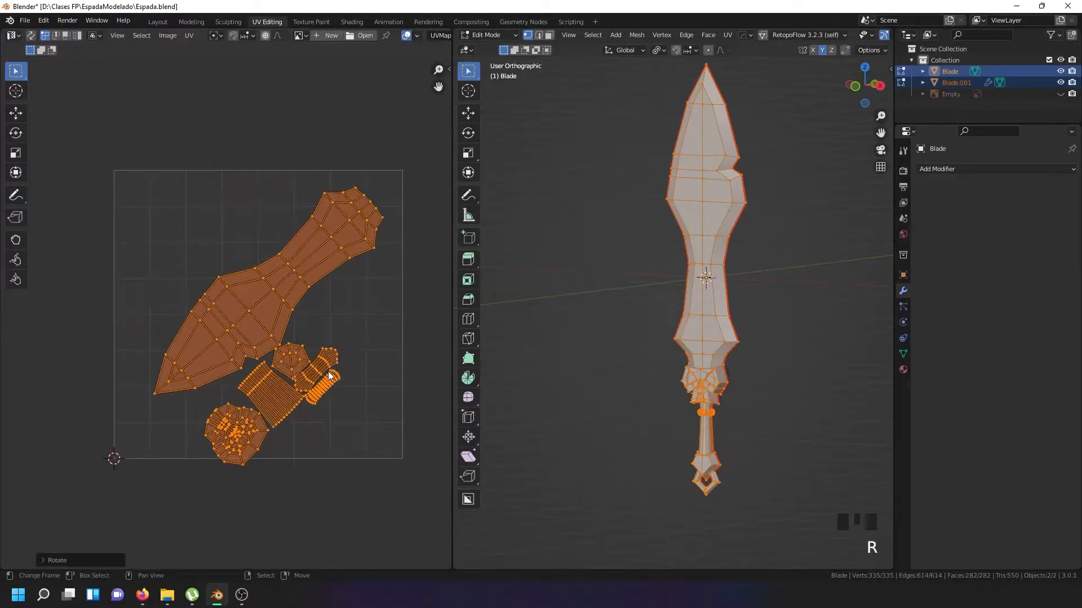
# Reposition all the UV islands and fine-tune their rotation so the blade follows the diagonal of the UV square
pyautogui.press('g')
pyautogui.click(350, 342)
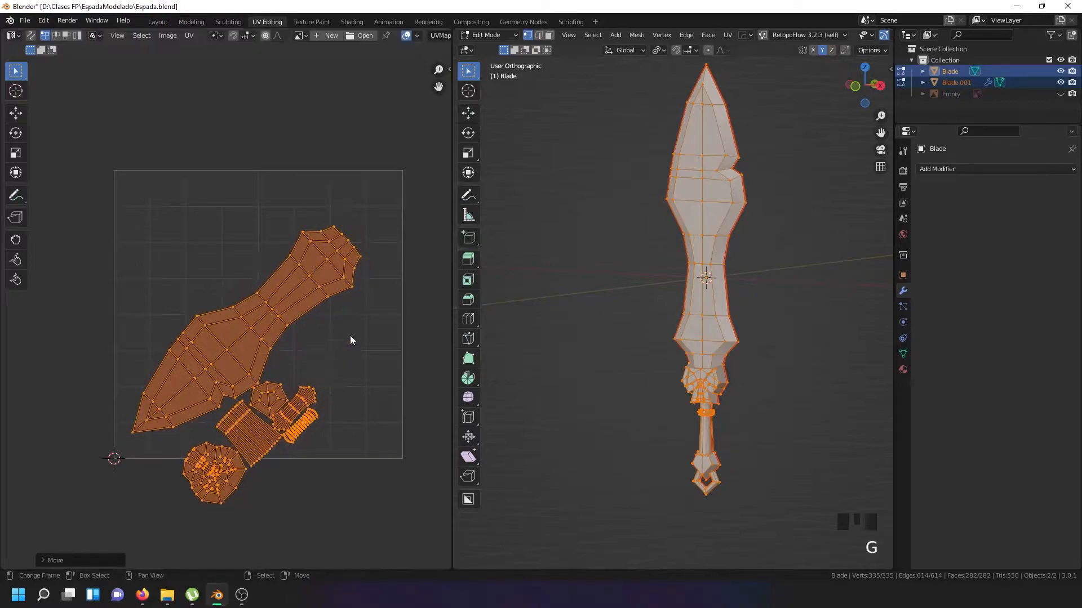
pyautogui.press('g')
pyautogui.click(393, 290)
pyautogui.press('r')
pyautogui.click(396, 273)
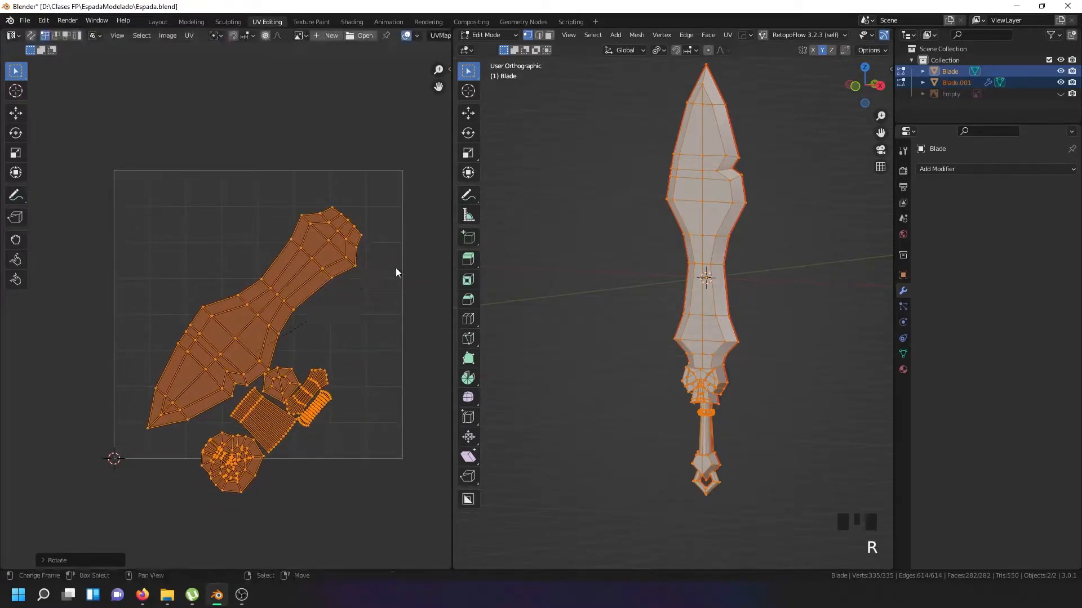
# Select every UV island except the blade and move them outside the UV square, beyond its lower-right corner
pyautogui.rightClick(279, 427)
pyautogui.press('l')
pyautogui.press('l')
pyautogui.press('l')
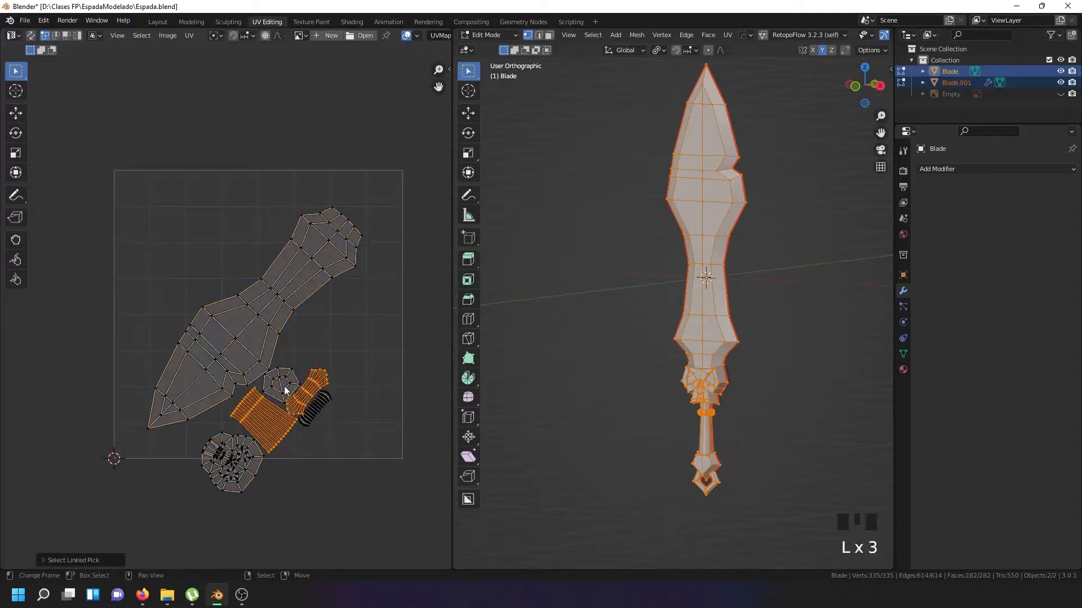
pyautogui.press('l')
pyautogui.press('l')
pyautogui.press('l')
pyautogui.press('g')
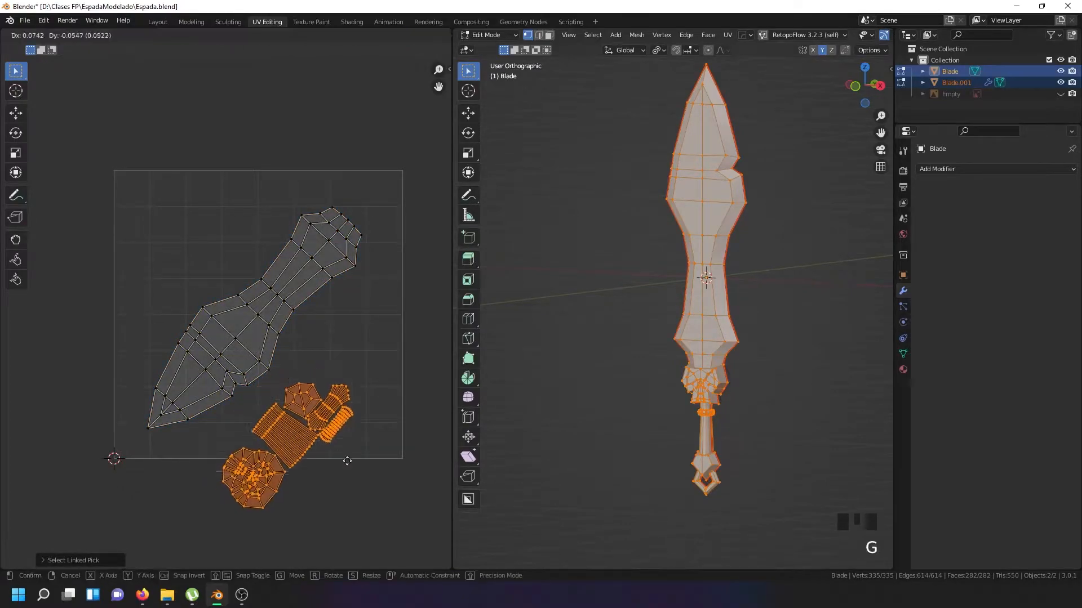
pyautogui.click(396, 493)
# Select the blade UV island, scale it up, and shift it up and to the right within the UV square
pyautogui.rightClick(235, 363)
pyautogui.press('l')
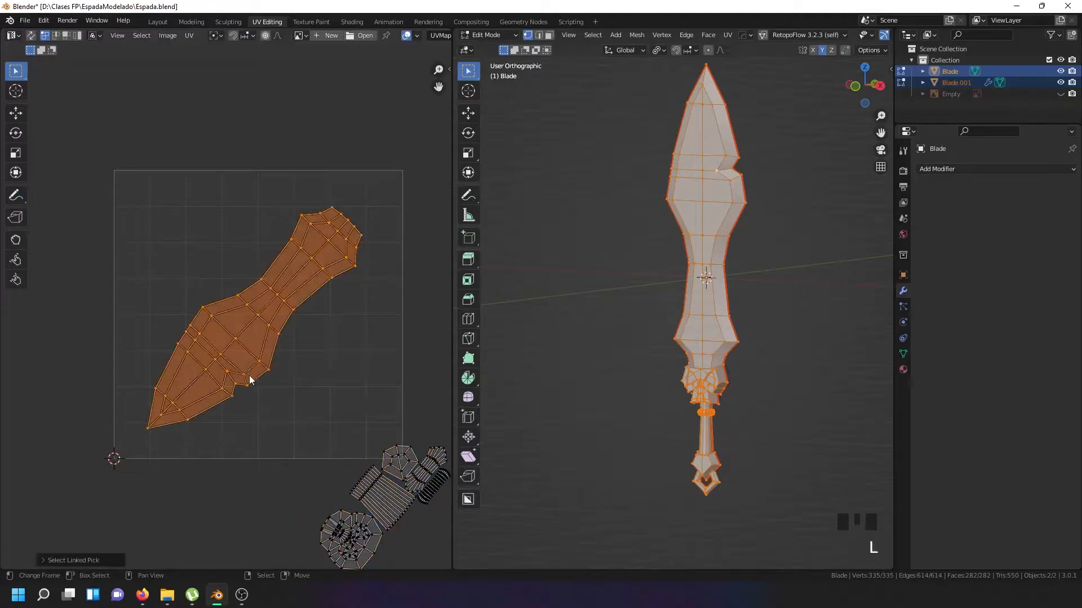
pyautogui.press('s')
pyautogui.click(271, 386)
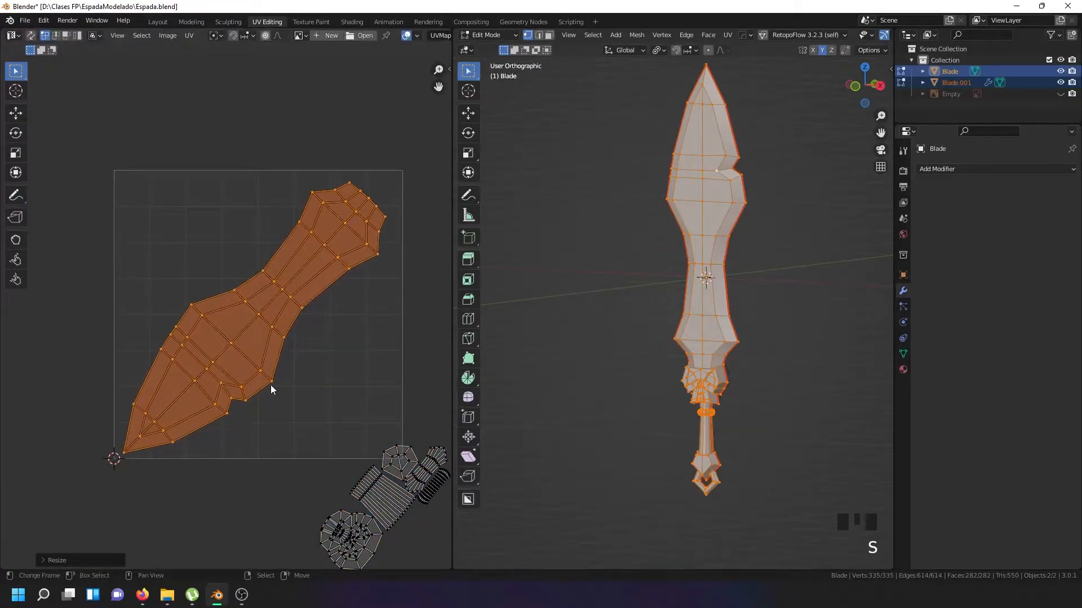
pyautogui.press('g')
pyautogui.click(311, 370)
# Rescale the blade UV island and fine-tune its position and rotation so it spans the UV square from corner to corner
pyautogui.press('s')
pyautogui.click(286, 360)
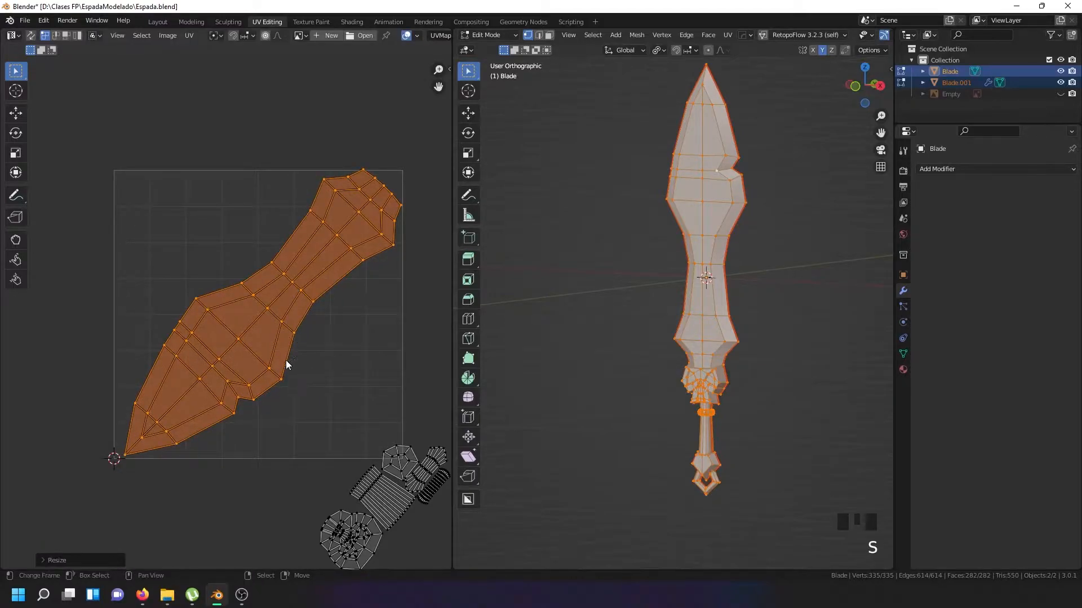
pyautogui.press('g')
pyautogui.click(281, 360)
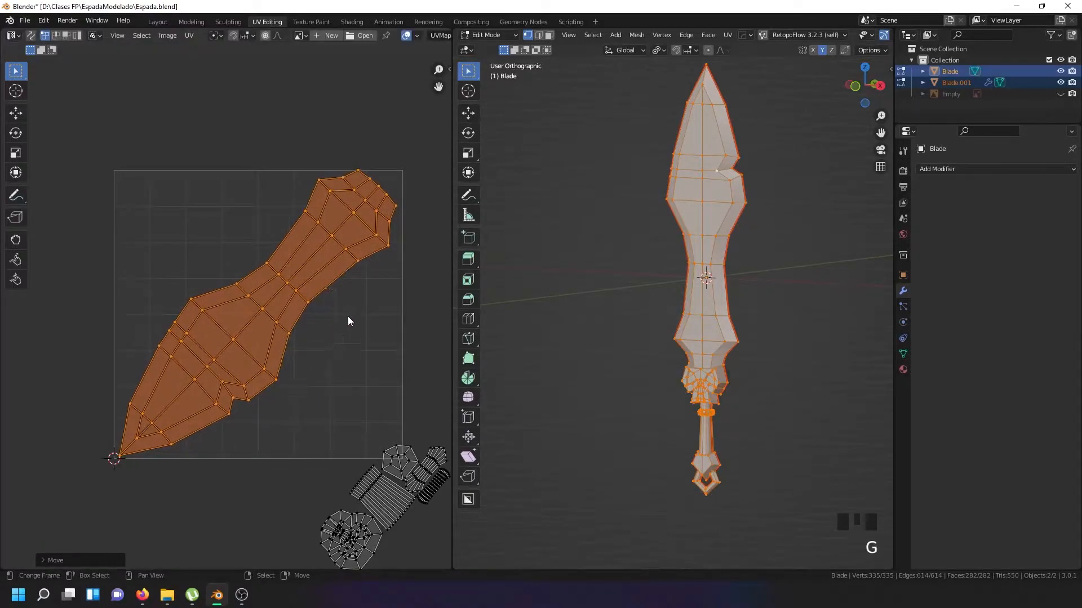
pyautogui.press('r')
pyautogui.click(330, 329)
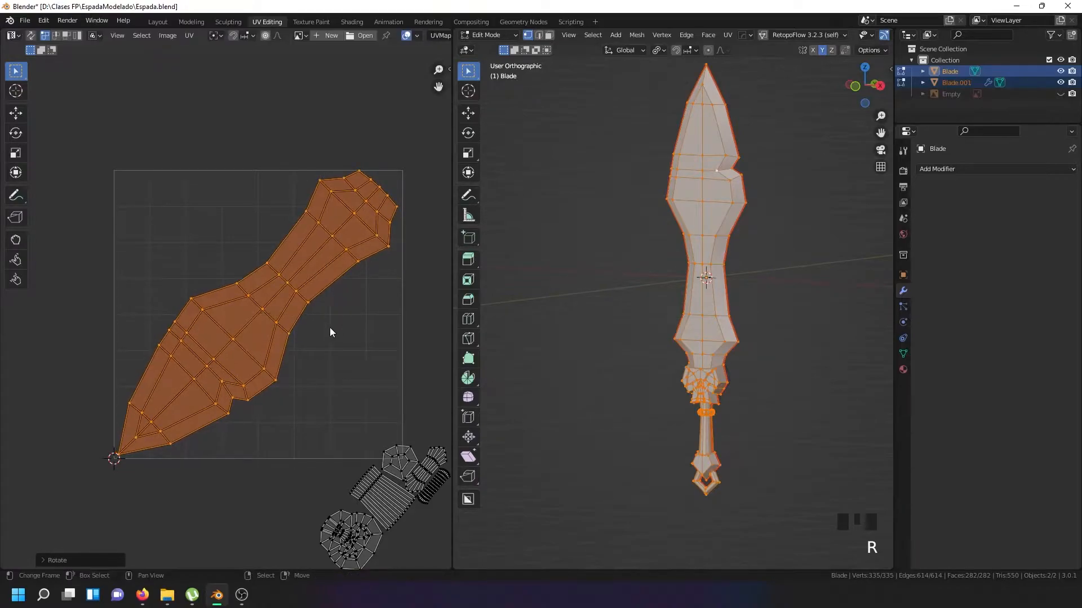
# Nudge the blade UV island into place, and move the skull island into the UV square below the blade, rotating it to face sideways
pyautogui.press('g')
pyautogui.click(329, 326)
pyautogui.rightClick(349, 530)
pyautogui.press('l')
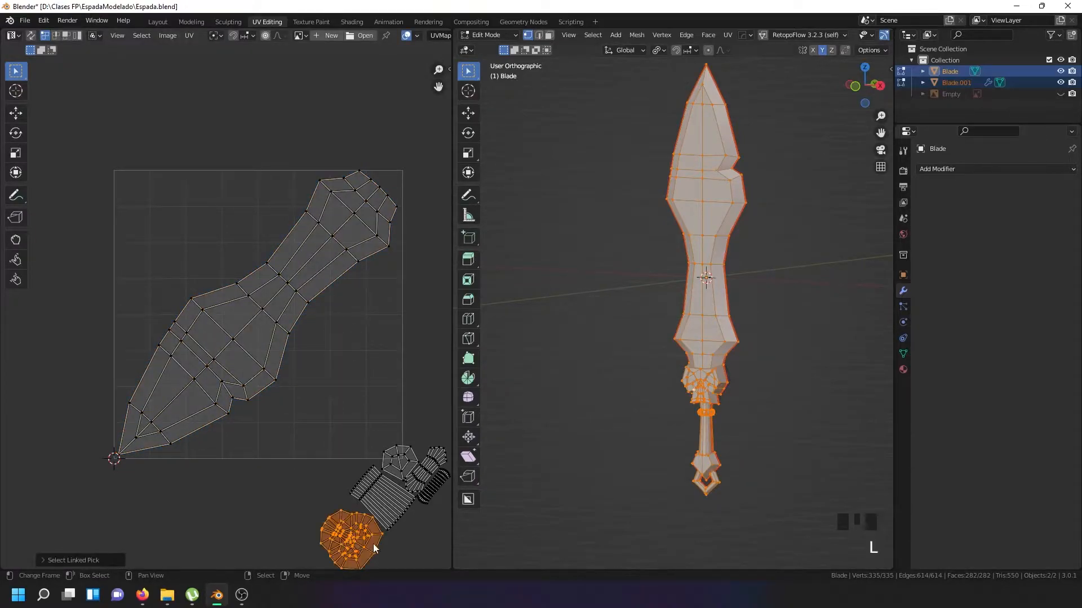
pyautogui.press('g')
pyautogui.click(358, 397)
pyautogui.press('r')
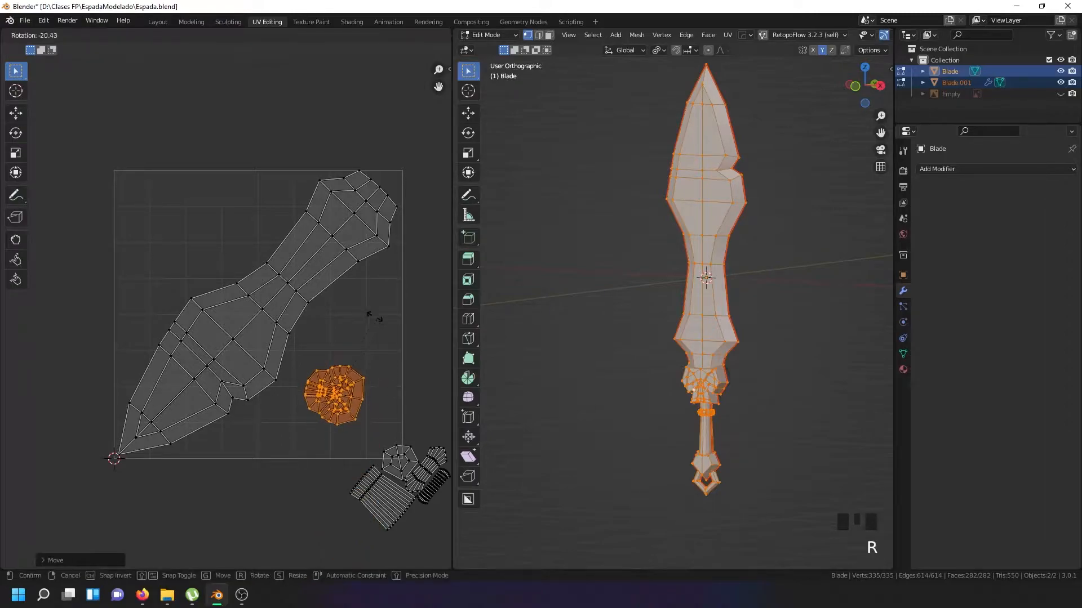
pyautogui.click(356, 297)
# Move the handle UV island into the UV square between the blade and the skull island, and rotate it upright
pyautogui.moveTo(398, 498); pyautogui.dragTo(307, 482, button='middle')
pyautogui.rightClick(307, 482)
pyautogui.rightClick(308, 482)
pyautogui.press('l')
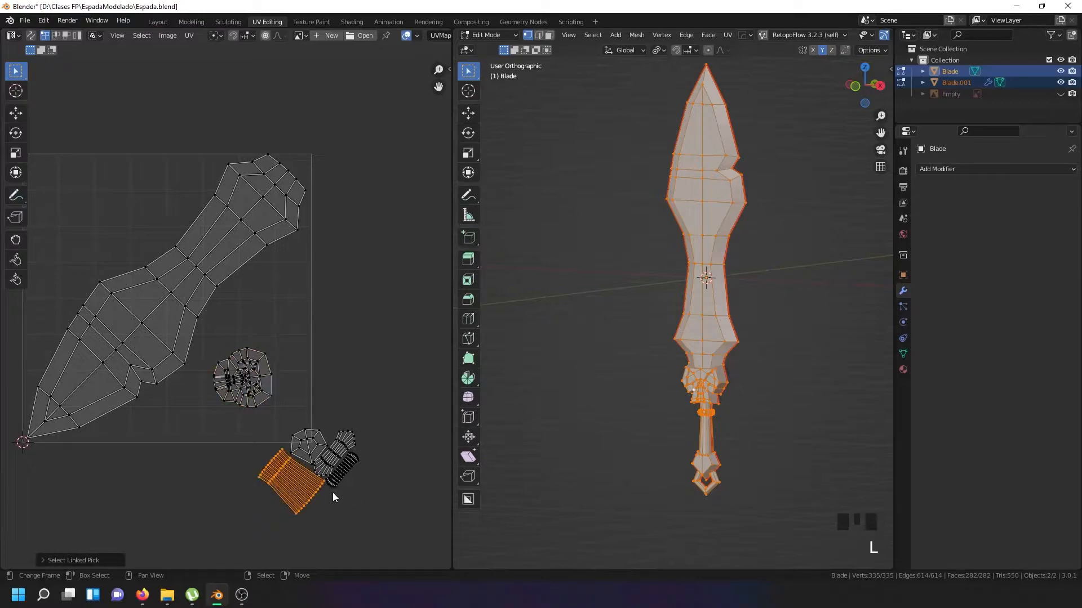
pyautogui.press('g')
pyautogui.click(310, 303)
pyautogui.scroll(2, 303, 249)
pyautogui.press('r')
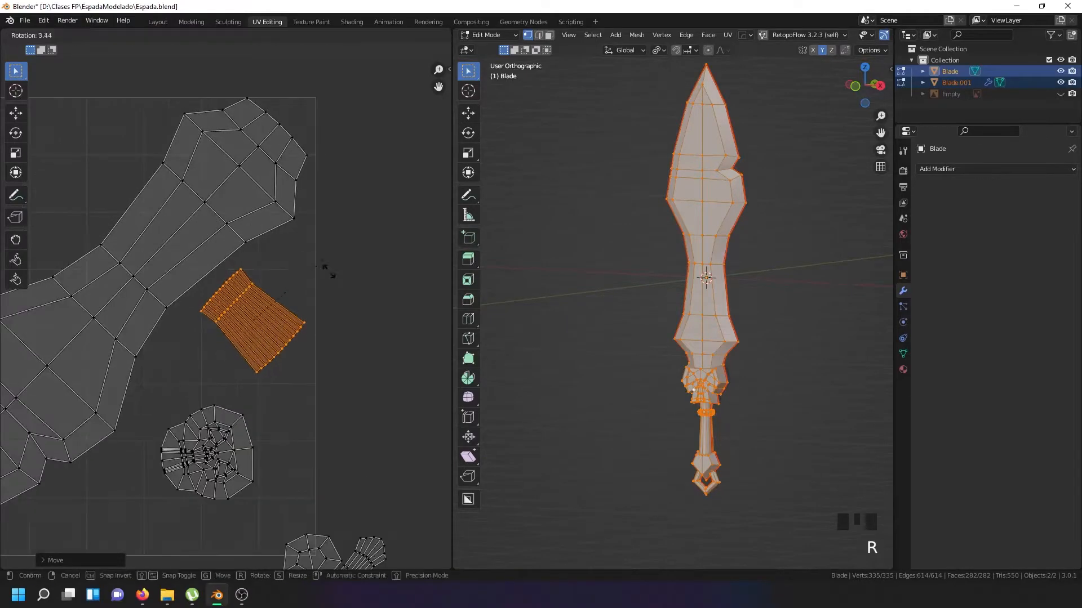
pyautogui.click(321, 327)
pyautogui.scroll(-2, 321, 330)
pyautogui.scroll(4, 700, 438)
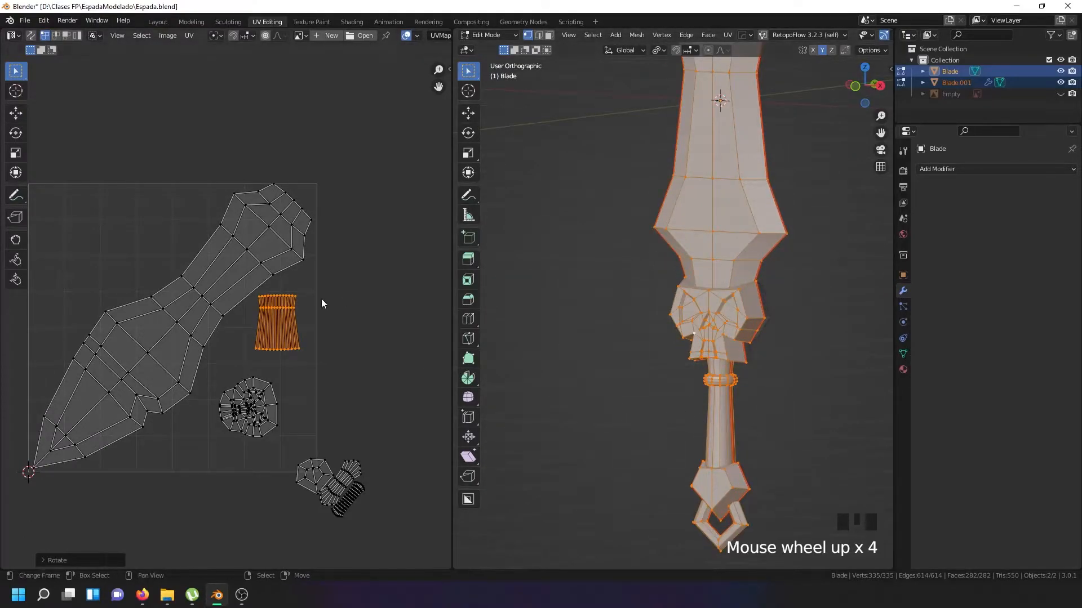
# Move the pommel ring's UV island to the right edge of the UV square beside the skull island and rotate it horizontal
pyautogui.scroll(3, 348, 483)
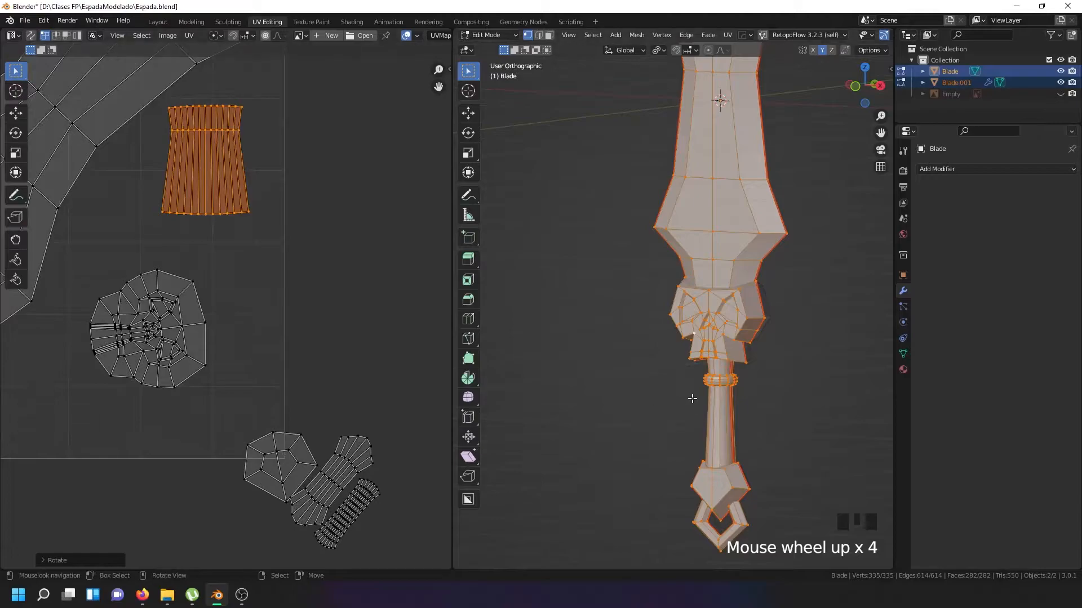
pyautogui.rightClick(355, 466)
pyautogui.press('l')
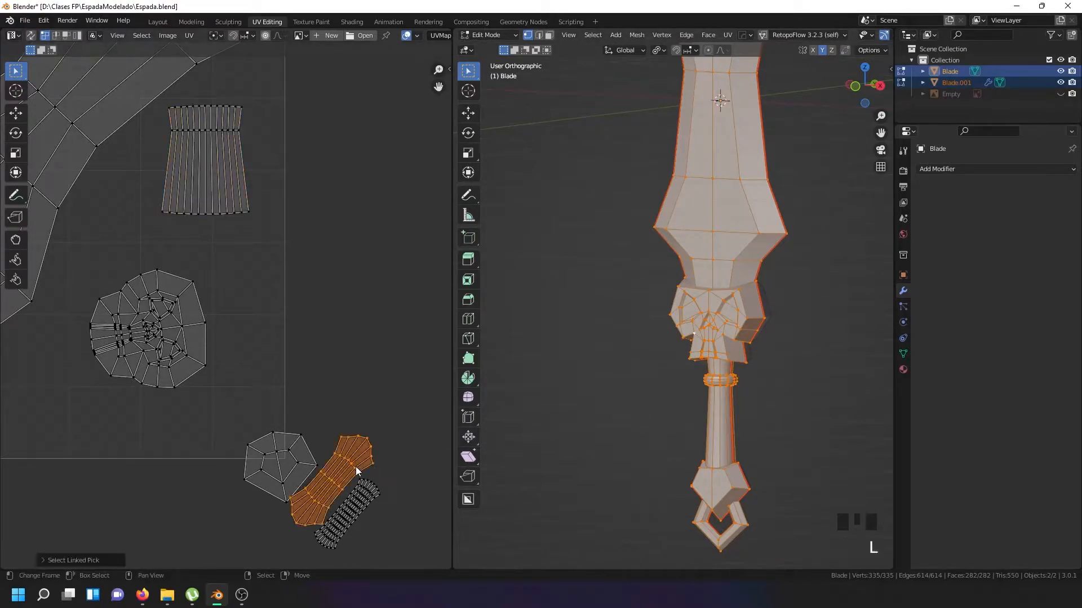
pyautogui.press('g')
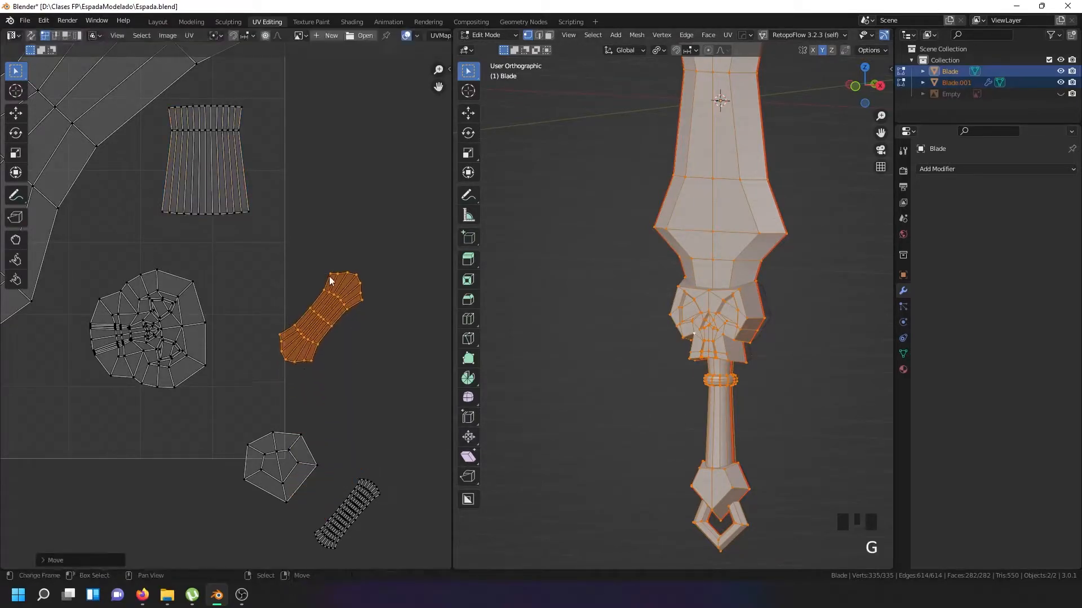
pyautogui.press('r')
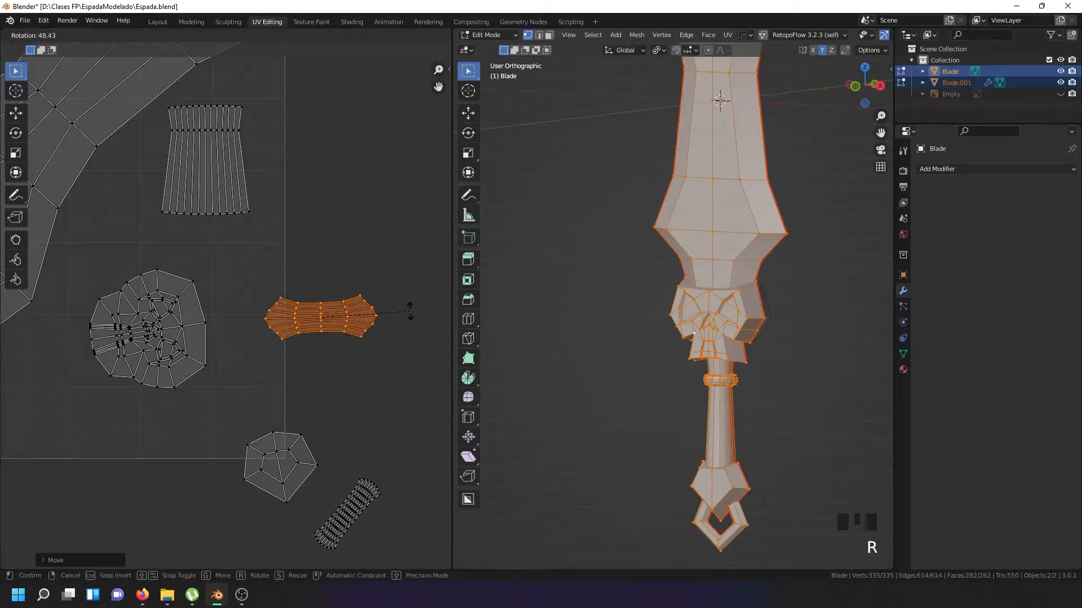
pyautogui.click(370, 307)
pyautogui.scroll(4, 341, 304)
# Straighten the top two horizontal edge rows of the pommel ring's UV island by scaling each to 0 along Y
pyautogui.rightClick(314, 296)
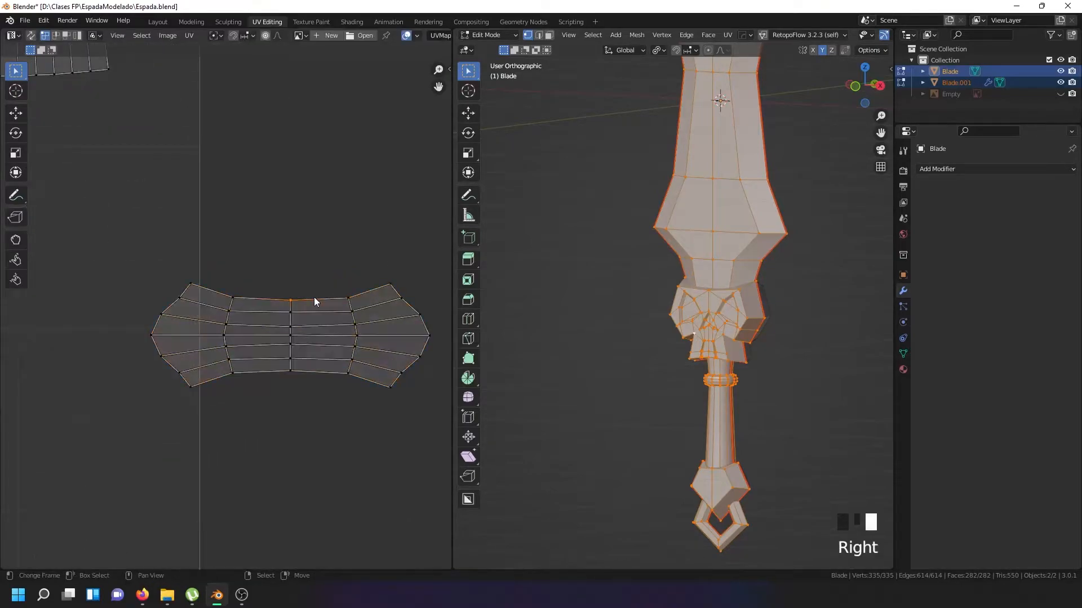
pyautogui.keyDown('alt'); pyautogui.keyDown('shift'); pyautogui.rightClick(305, 296); pyautogui.keyUp('shift'); pyautogui.keyUp('alt')
pyautogui.press('s')
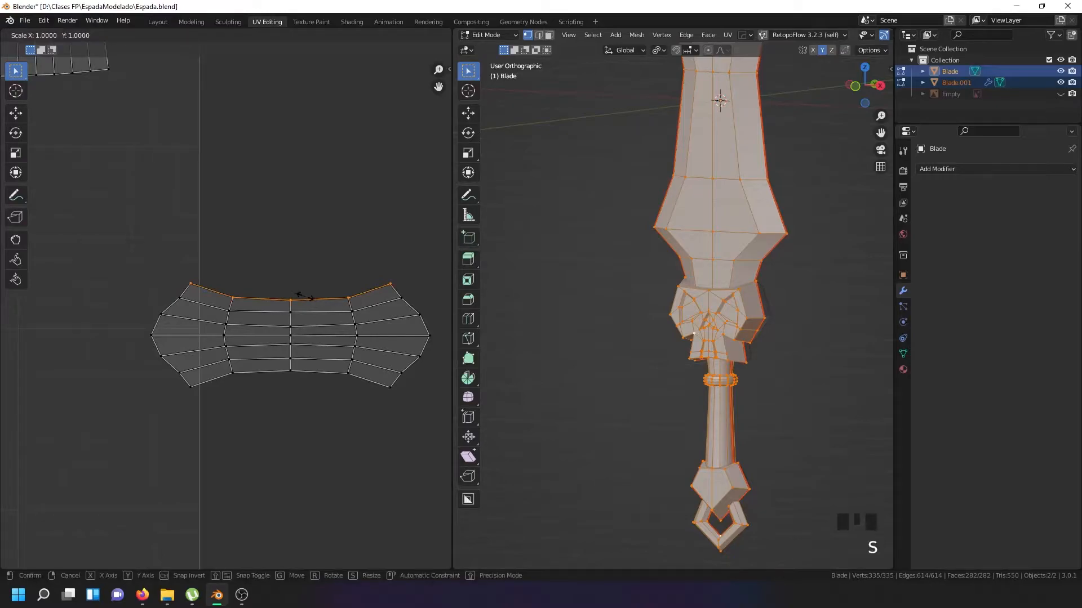
pyautogui.press('y')
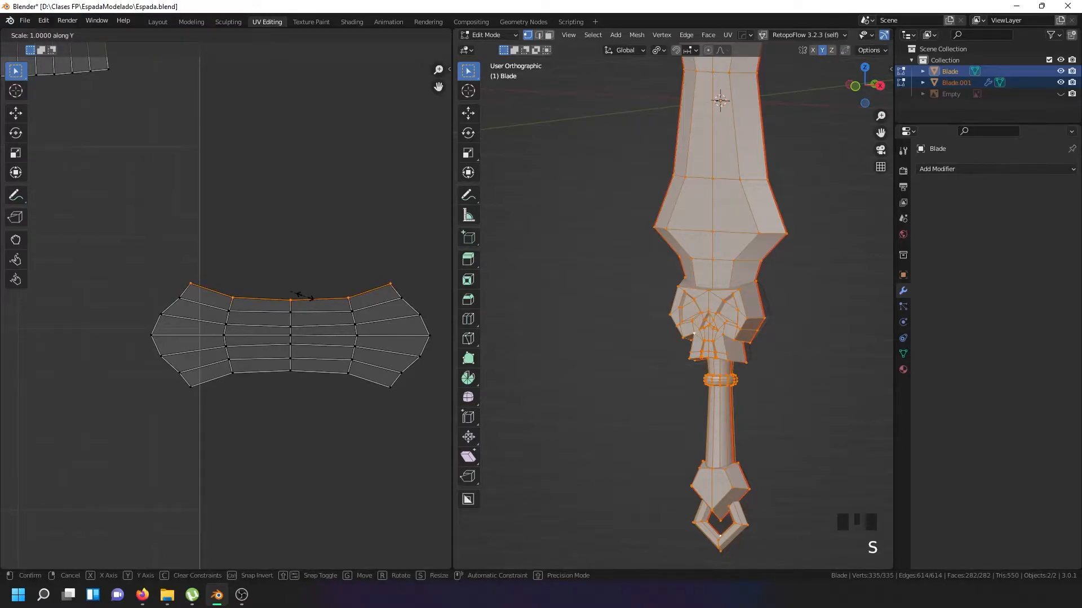
pyautogui.write('0')
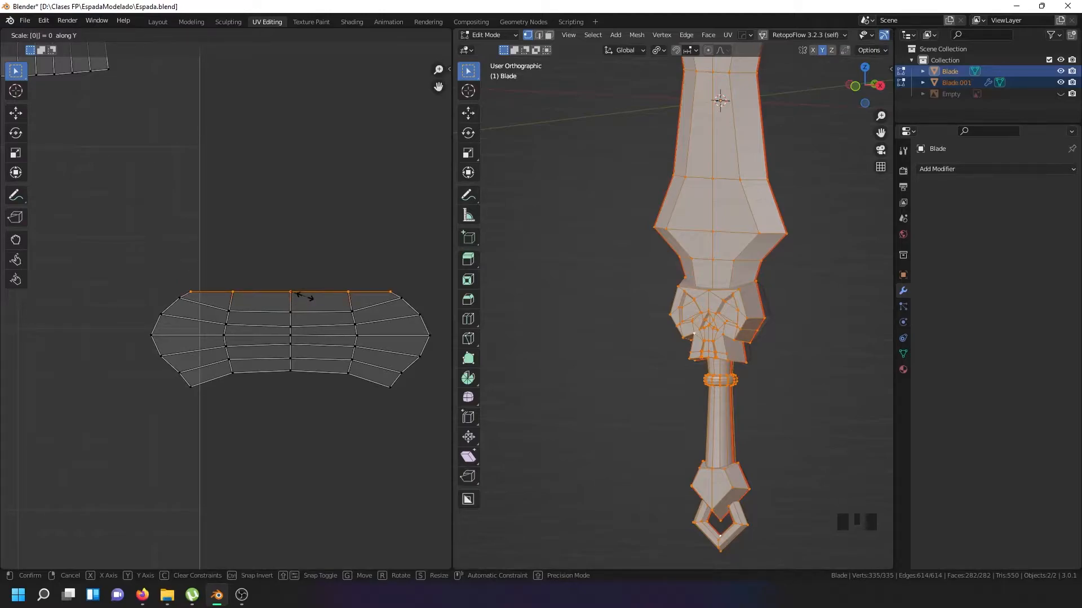
pyautogui.press('Return')
pyautogui.keyDown('alt'); pyautogui.keyDown('shift'); pyautogui.rightClick(256, 312); pyautogui.keyUp('shift'); pyautogui.keyUp('alt')
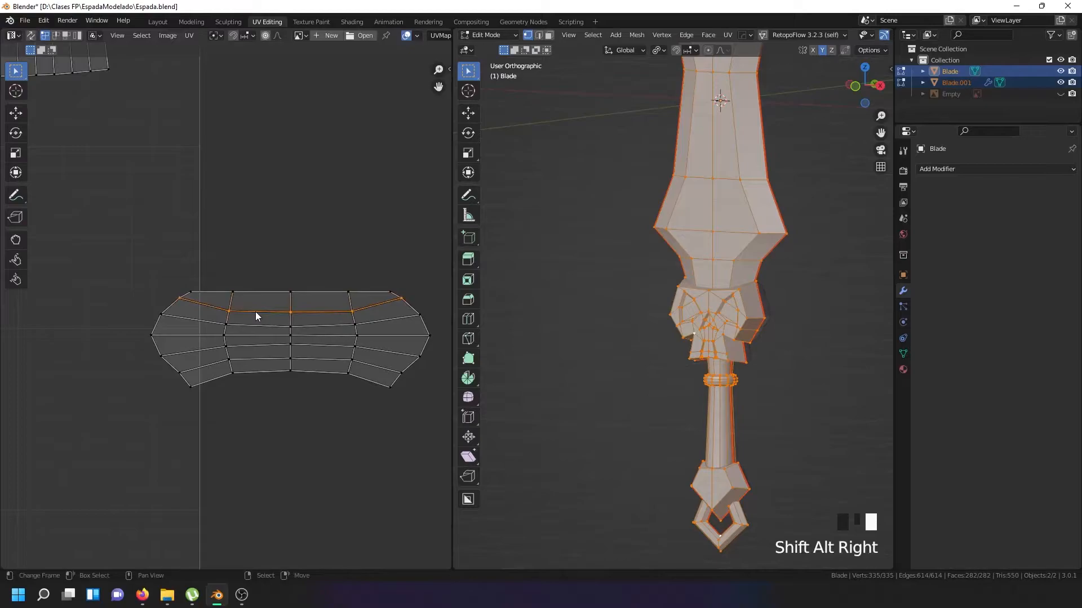
pyautogui.write('sy0')
pyautogui.press('Return')
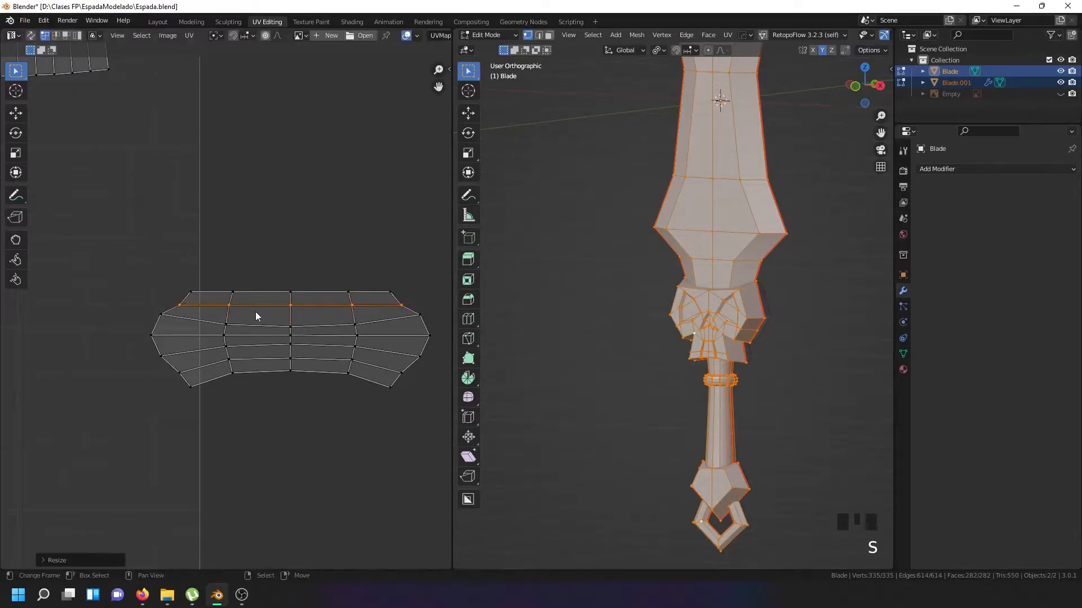
# Flatten the three middle horizontal edge rows of the pommel ring's UV island by scaling each to 0 along Y
pyautogui.rightClick(259, 324)
pyautogui.keyDown('alt'); pyautogui.keyDown('shift'); pyautogui.rightClick(254, 325); pyautogui.keyUp('shift'); pyautogui.keyUp('alt')
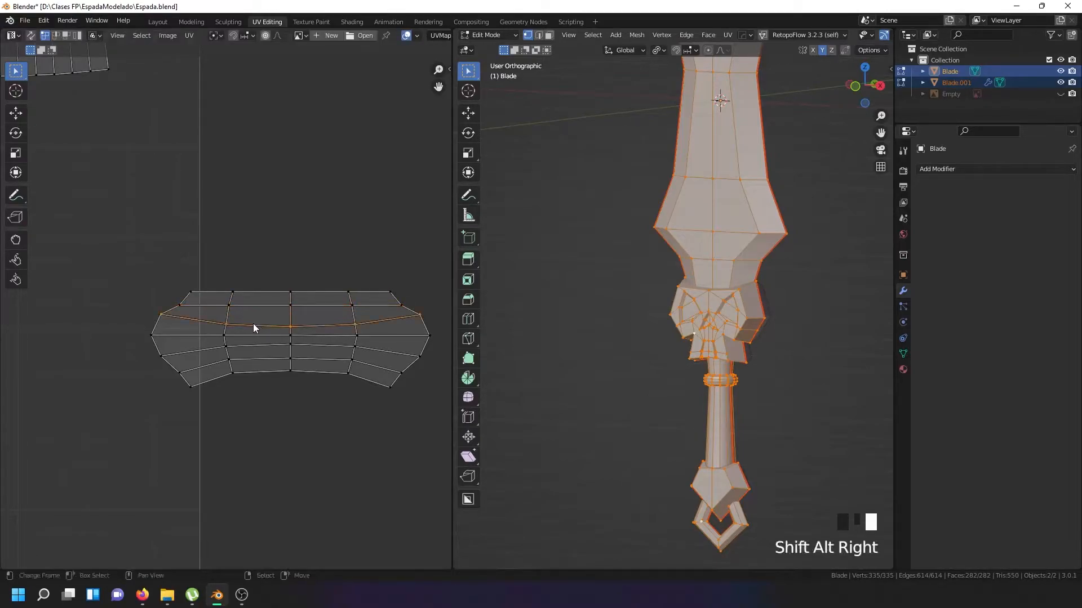
pyautogui.write('sy0')
pyautogui.press('Return')
pyautogui.keyDown('alt'); pyautogui.keyDown('shift'); pyautogui.rightClick(245, 336); pyautogui.keyUp('shift'); pyautogui.keyUp('alt')
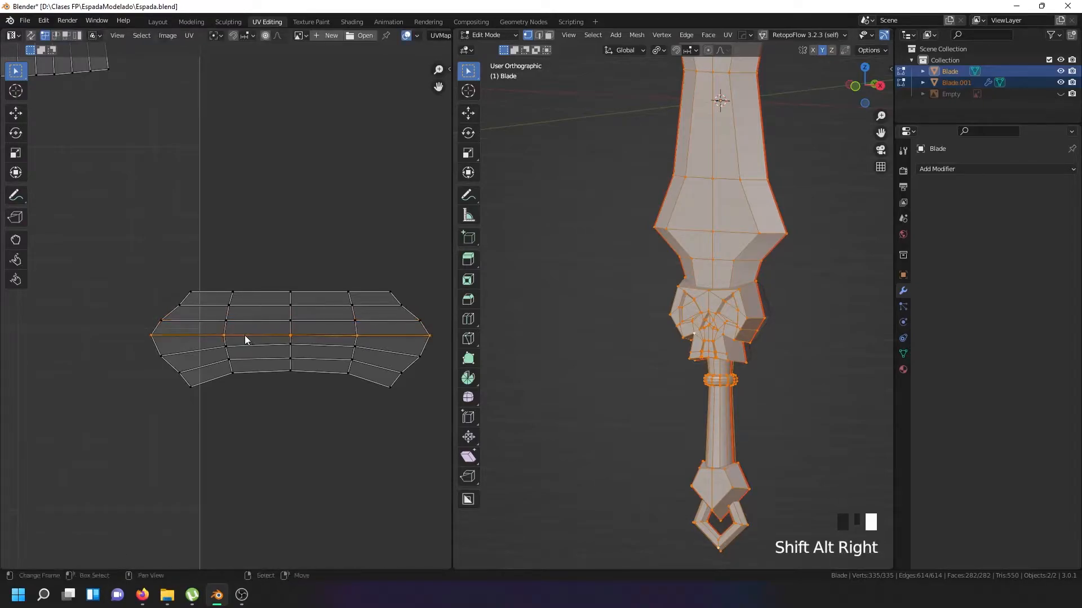
pyautogui.write('sy0')
pyautogui.press('Return')
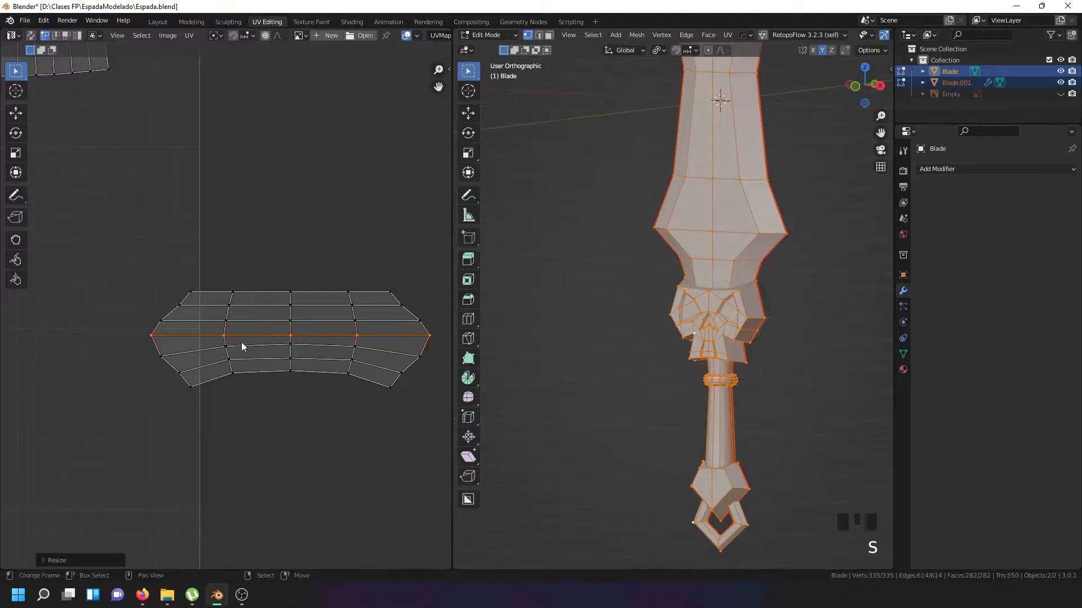
pyautogui.rightClick(238, 349)
pyautogui.keyDown('alt'); pyautogui.keyDown('shift'); pyautogui.rightClick(239, 348); pyautogui.keyUp('shift'); pyautogui.keyUp('alt')
pyautogui.write('sy0')
pyautogui.press('Return')
# Flatten the bottom two horizontal edge rows of the pommel ring's UV island by scaling each to 0 along Y
pyautogui.rightClick(238, 360)
pyautogui.keyDown('alt'); pyautogui.keyDown('shift'); pyautogui.rightClick(238, 360); pyautogui.keyUp('shift'); pyautogui.keyUp('alt')
pyautogui.keyDown('alt'); pyautogui.keyDown('shift'); pyautogui.rightClick(238, 360); pyautogui.keyUp('shift'); pyautogui.keyUp('alt')
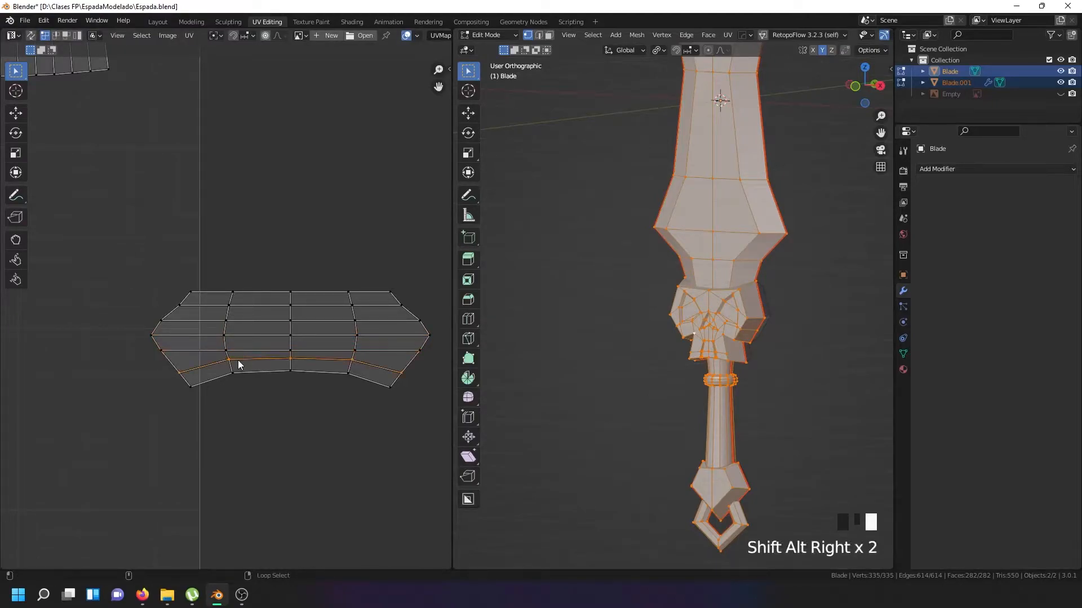
pyautogui.write('sy0')
pyautogui.press('Return')
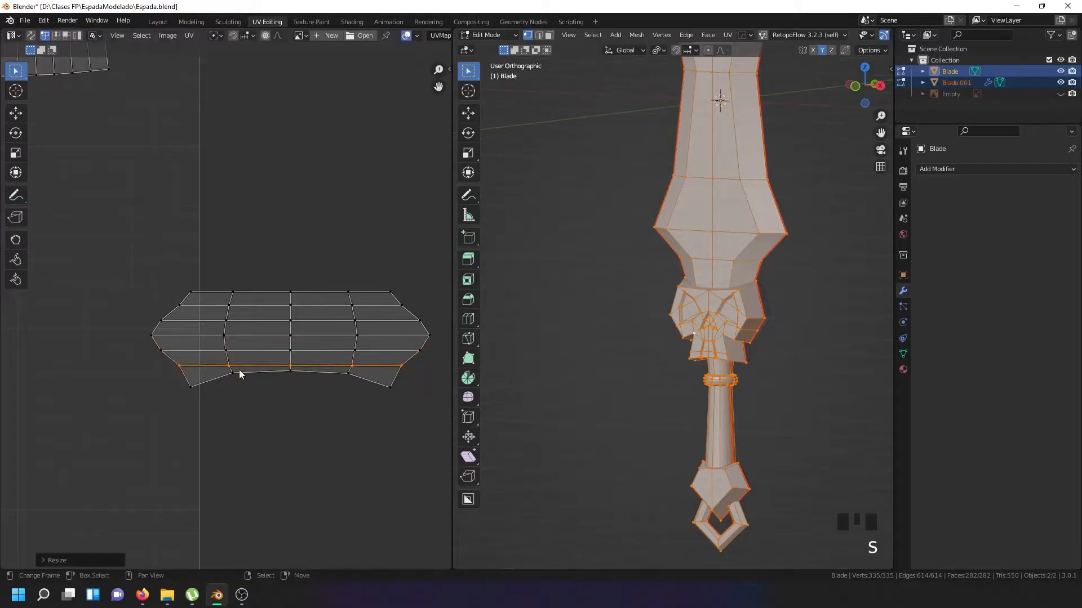
pyautogui.rightClick(240, 373)
pyautogui.keyDown('alt'); pyautogui.keyDown('shift'); pyautogui.rightClick(241, 373); pyautogui.keyUp('shift'); pyautogui.keyUp('alt')
pyautogui.keyDown('alt'); pyautogui.keyDown('shift'); pyautogui.rightClick(241, 374); pyautogui.keyUp('shift'); pyautogui.keyUp('alt')
pyautogui.write('sy0')
pyautogui.press('Return')
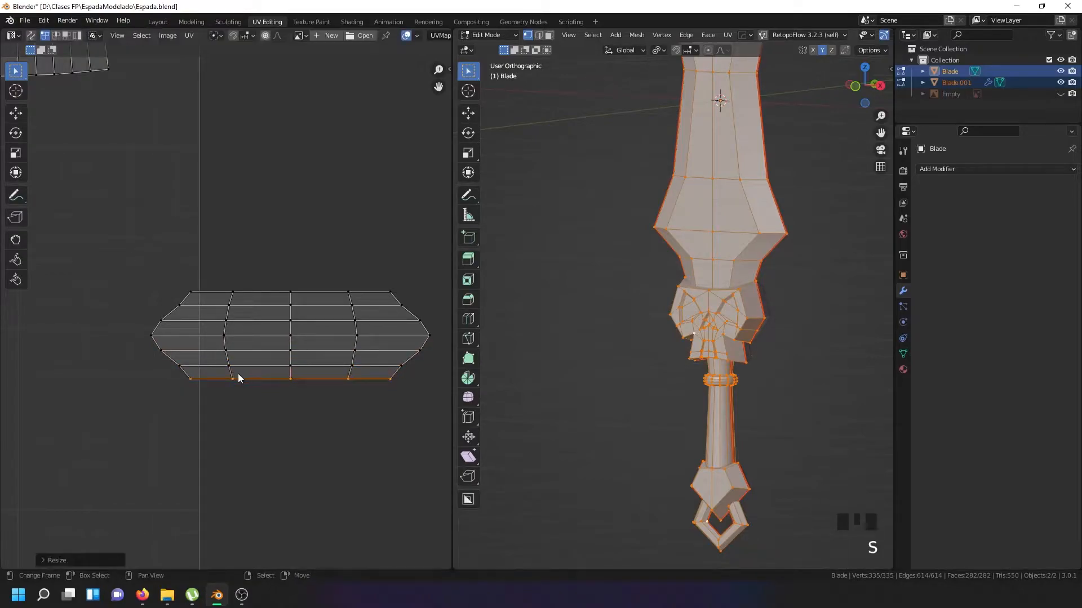
# Straighten the left end and the adjacent vertical edge column of the pommel ring's UV island by scaling each to 0 along X
pyautogui.rightClick(173, 357)
pyautogui.keyDown('alt'); pyautogui.keyDown('shift'); pyautogui.rightClick(177, 358); pyautogui.keyUp('shift'); pyautogui.keyUp('alt')
pyautogui.keyDown('alt'); pyautogui.keyDown('shift'); pyautogui.rightClick(209, 366); pyautogui.keyUp('shift'); pyautogui.keyUp('alt')
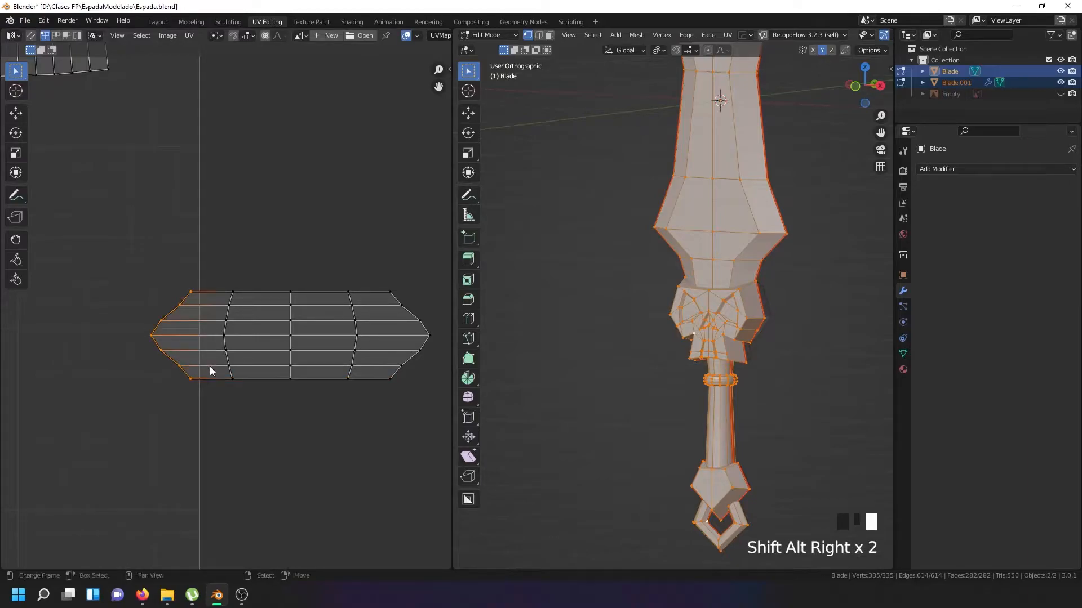
pyautogui.write('sx0')
pyautogui.press('Return')
pyautogui.keyDown('alt'); pyautogui.keyDown('shift'); pyautogui.rightClick(226, 358); pyautogui.keyUp('shift'); pyautogui.keyUp('alt')
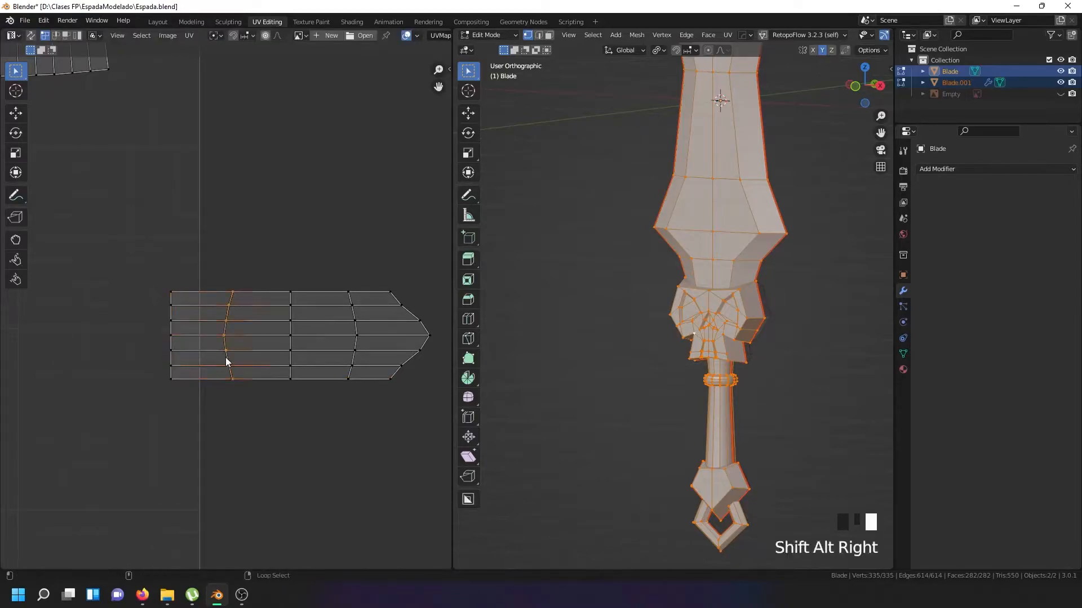
pyautogui.write('sx')
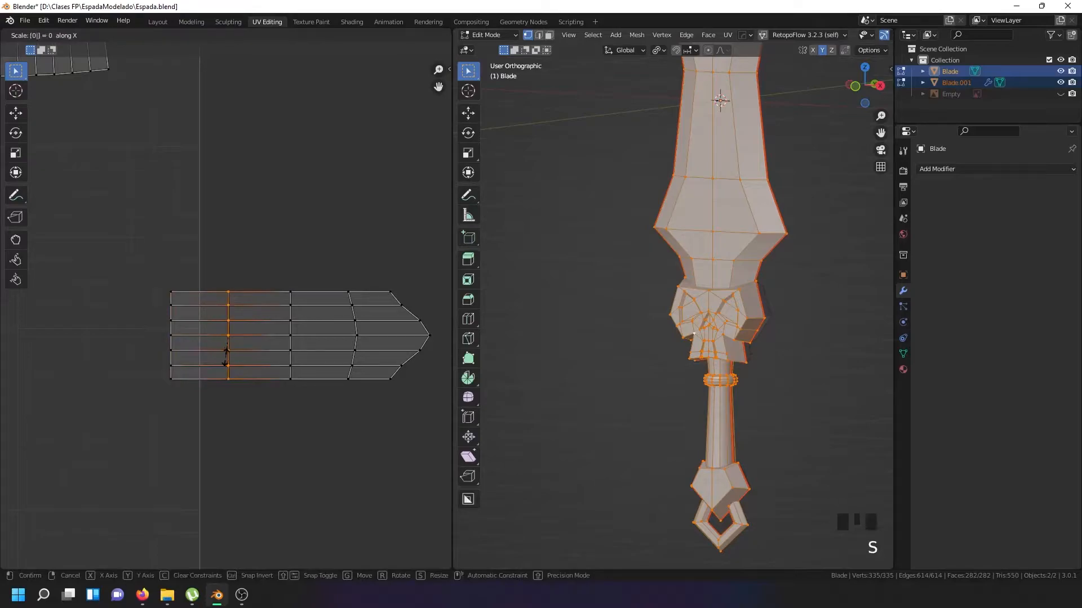
pyautogui.write('0')
pyautogui.press('Return')
# Straighten the middle column, the next column and the right end of the pommel ring's UV island by scaling each to 0 along X
pyautogui.rightClick(292, 354)
pyautogui.keyDown('alt'); pyautogui.keyDown('shift'); pyautogui.rightClick(291, 355); pyautogui.keyUp('shift'); pyautogui.keyUp('alt')
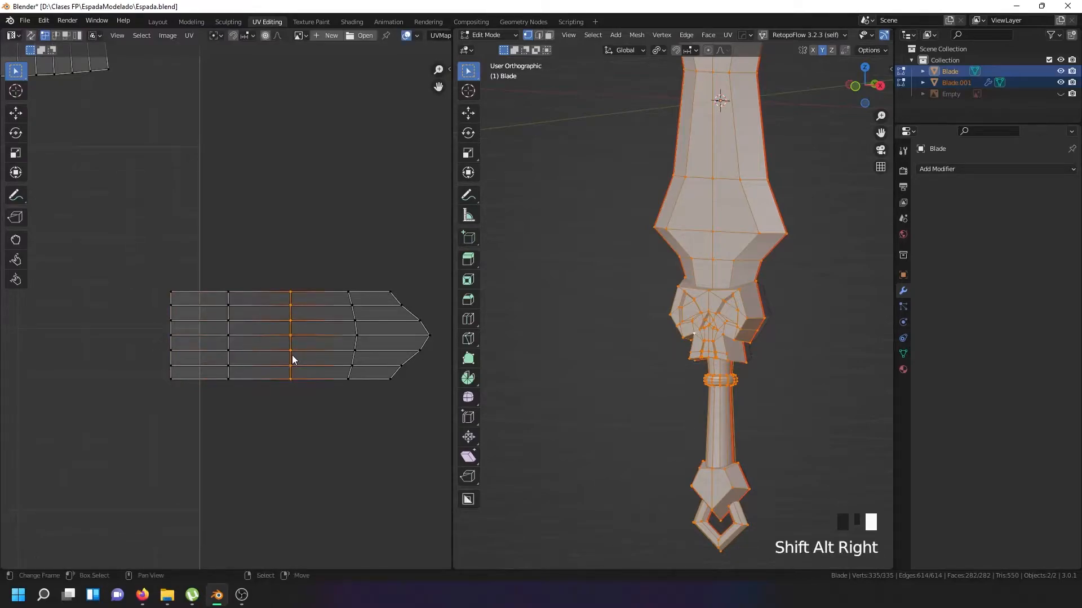
pyautogui.write('sx0')
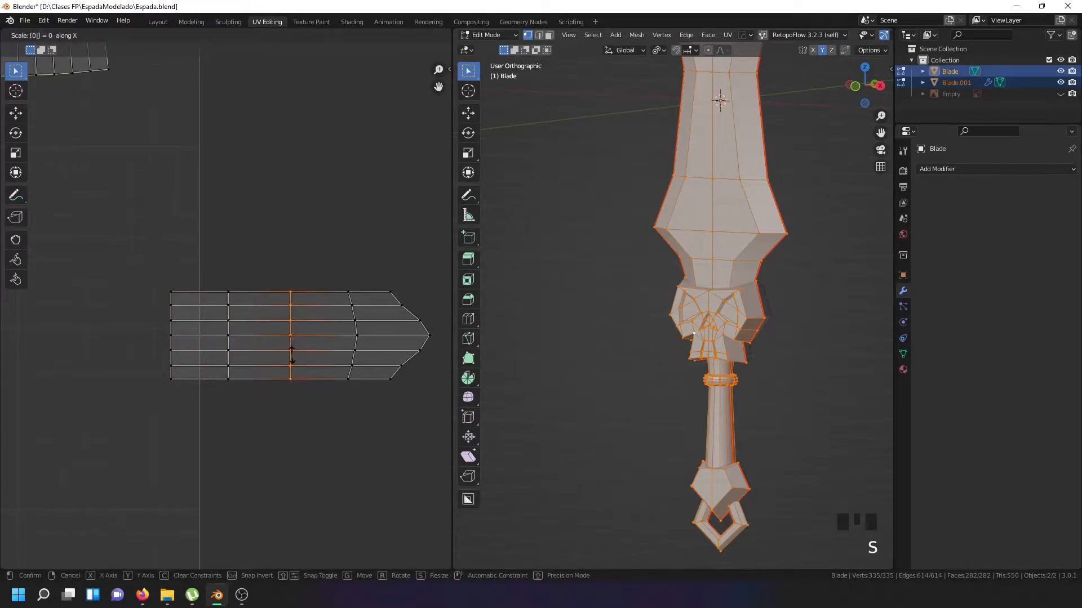
pyautogui.press('Return')
pyautogui.rightClick(349, 362)
pyautogui.keyDown('alt'); pyautogui.keyDown('shift'); pyautogui.rightClick(356, 359); pyautogui.keyUp('shift'); pyautogui.keyUp('alt')
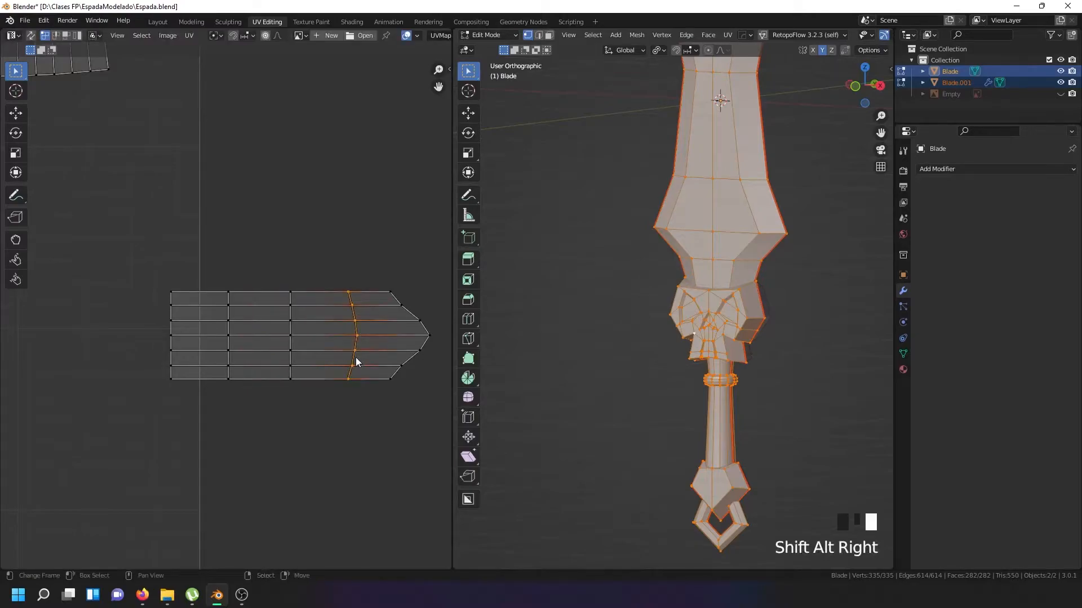
pyautogui.write('sx0')
pyautogui.press('Return')
pyautogui.keyDown('alt'); pyautogui.keyDown('shift'); pyautogui.rightClick(406, 361); pyautogui.keyUp('shift'); pyautogui.keyUp('alt')
pyautogui.keyDown('alt'); pyautogui.keyDown('shift'); pyautogui.rightClick(406, 361); pyautogui.keyUp('shift'); pyautogui.keyUp('alt')
pyautogui.write('s')
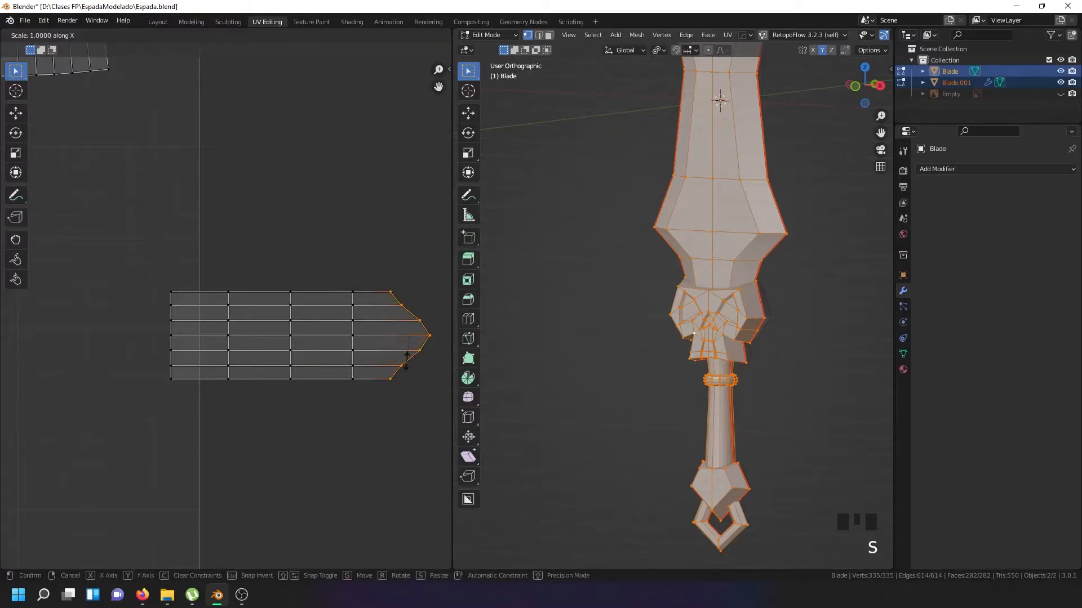
pyautogui.write('x0')
pyautogui.press('Return')
# Drop the selection of all UV islands and return both sword objects to Object Mode
pyautogui.scroll(-6, 384, 358)
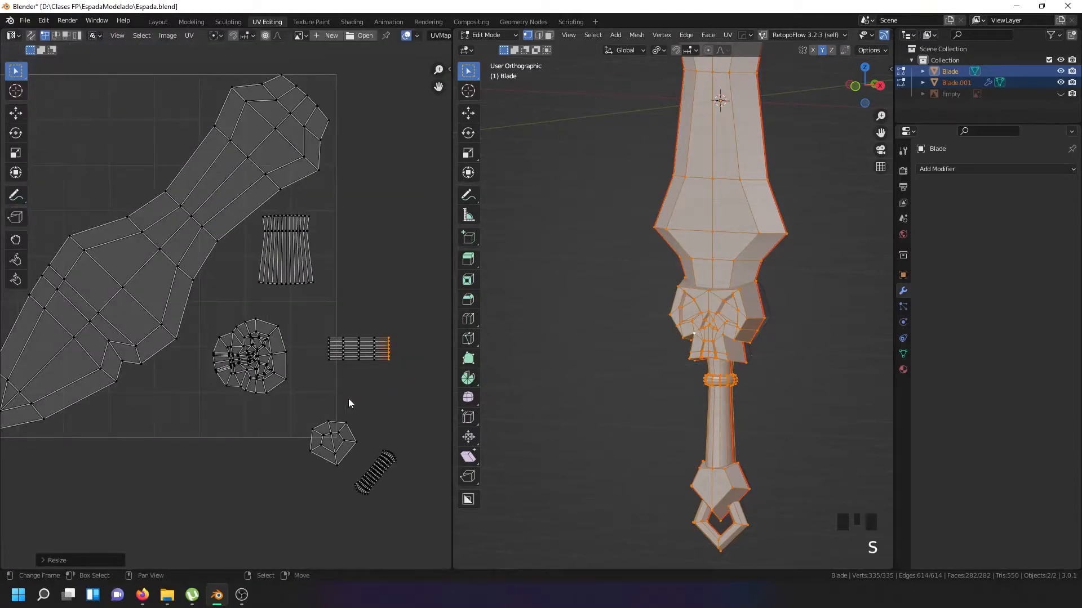
pyautogui.scroll(3, 387, 456)
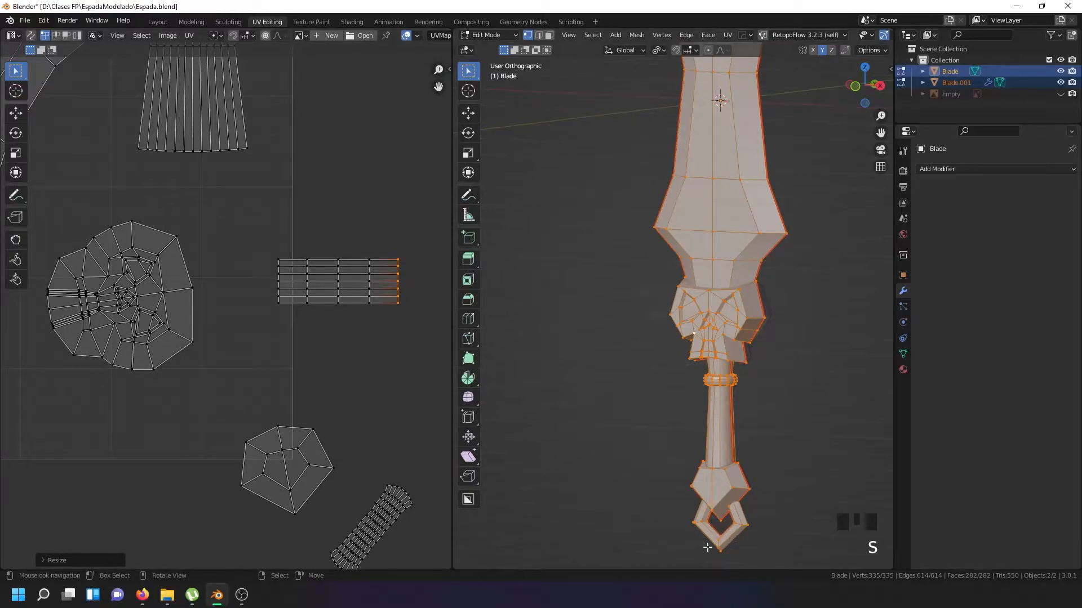
pyautogui.scroll(-1, 305, 478)
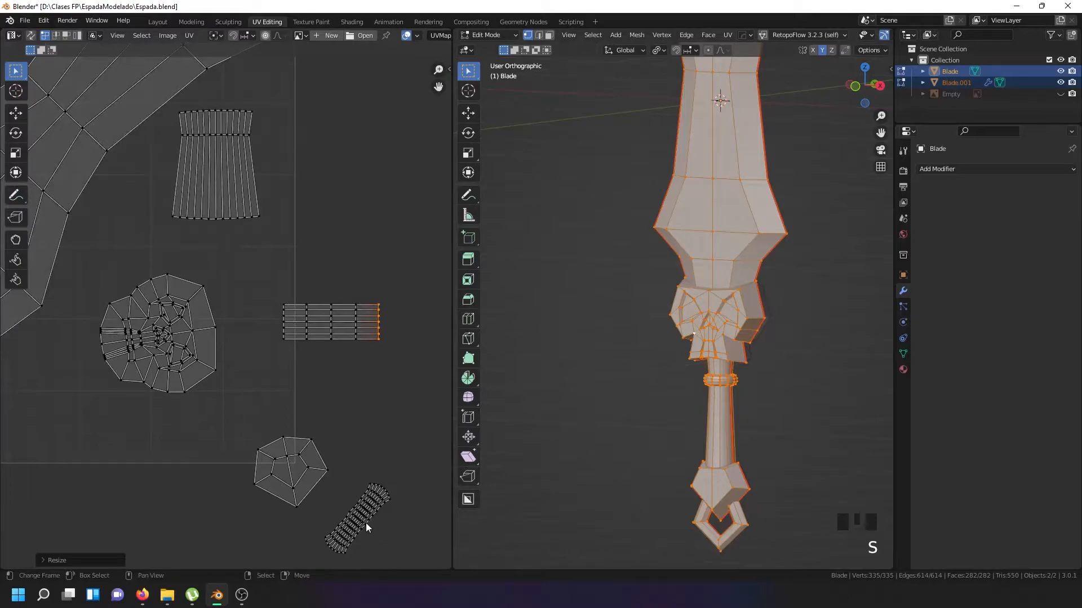
pyautogui.scroll(-4, 349, 347)
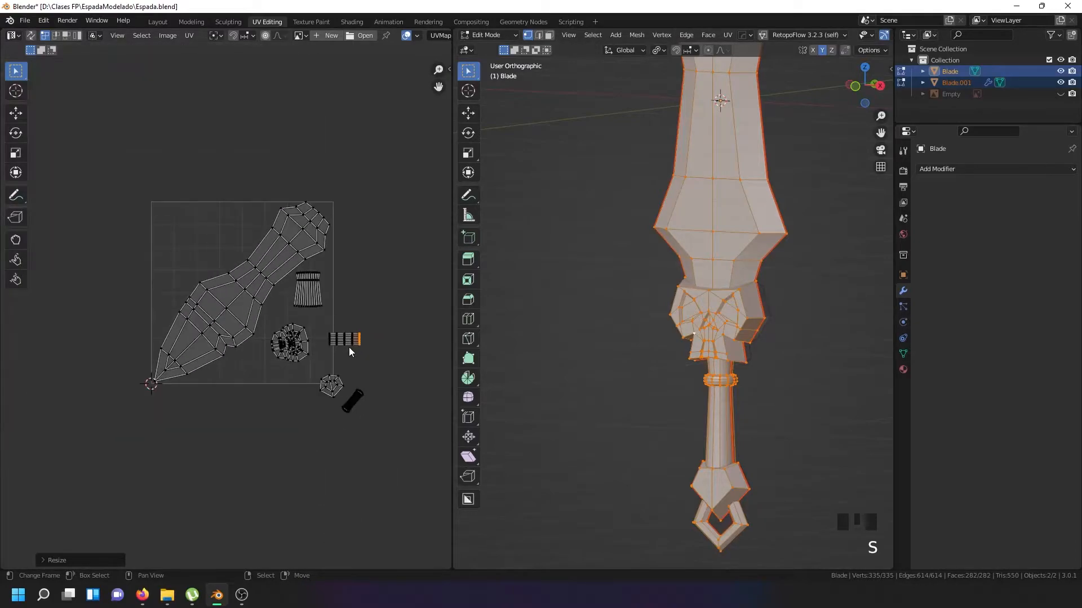
pyautogui.scroll(1, 350, 347)
pyautogui.press('a')
pyautogui.press('a')
pyautogui.press('a')
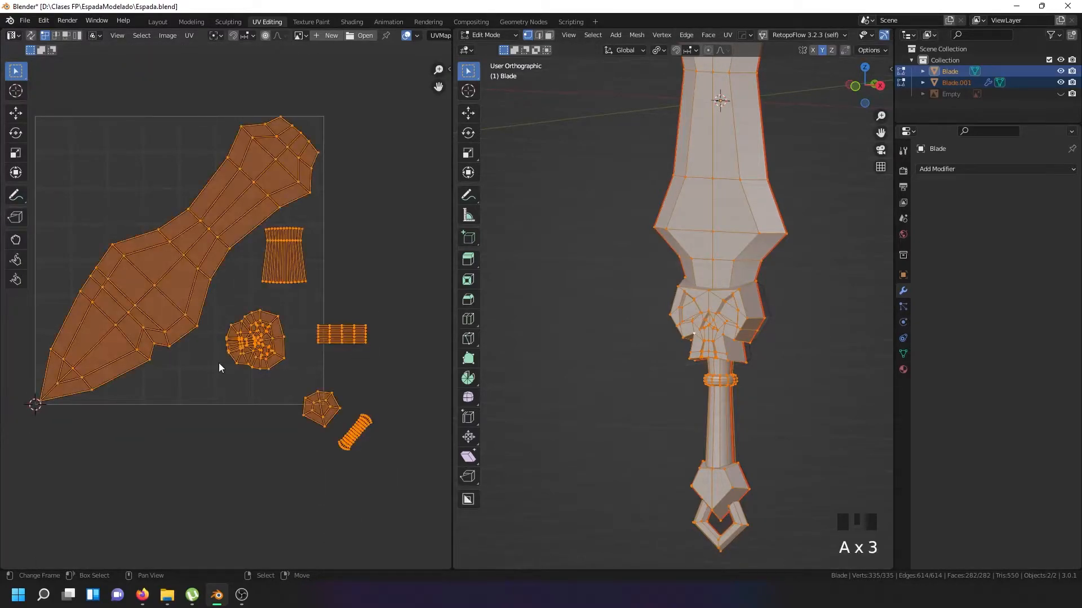
pyautogui.rightClick(244, 352)
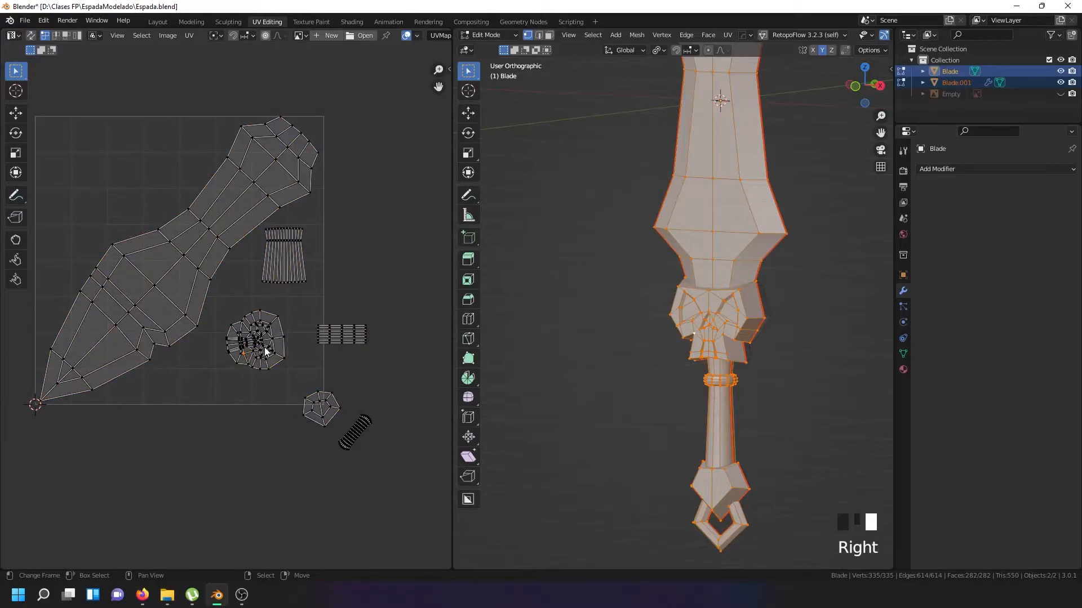
pyautogui.press('Tab')
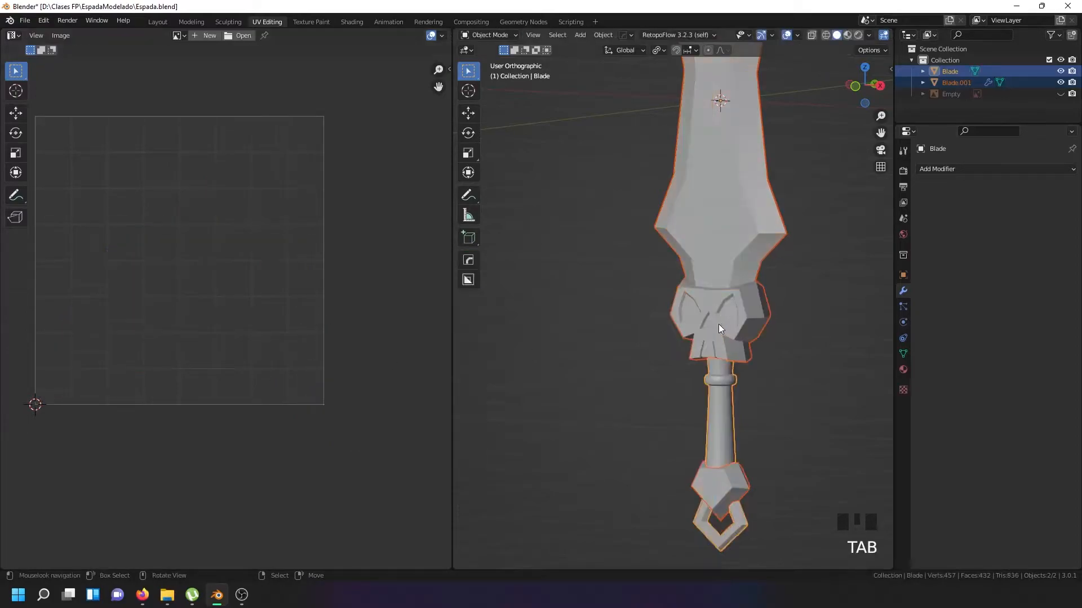
# Create a new material on the handle object Blade and set its Base Color input to an Image Texture
pyautogui.moveTo(666, 341); pyautogui.dragTo(709, 359, button='middle')
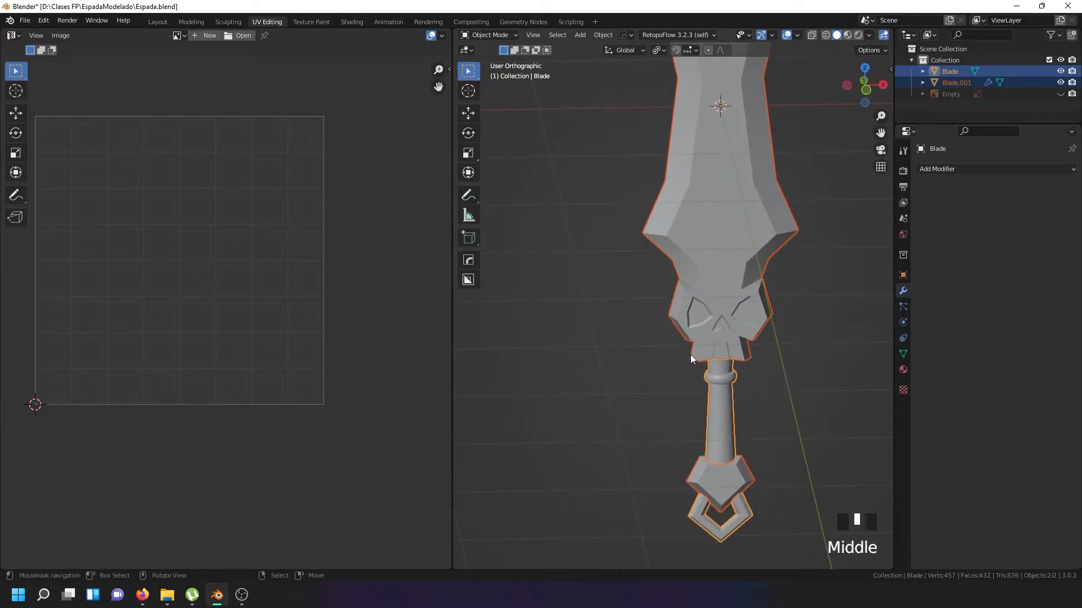
pyautogui.click(904, 370)
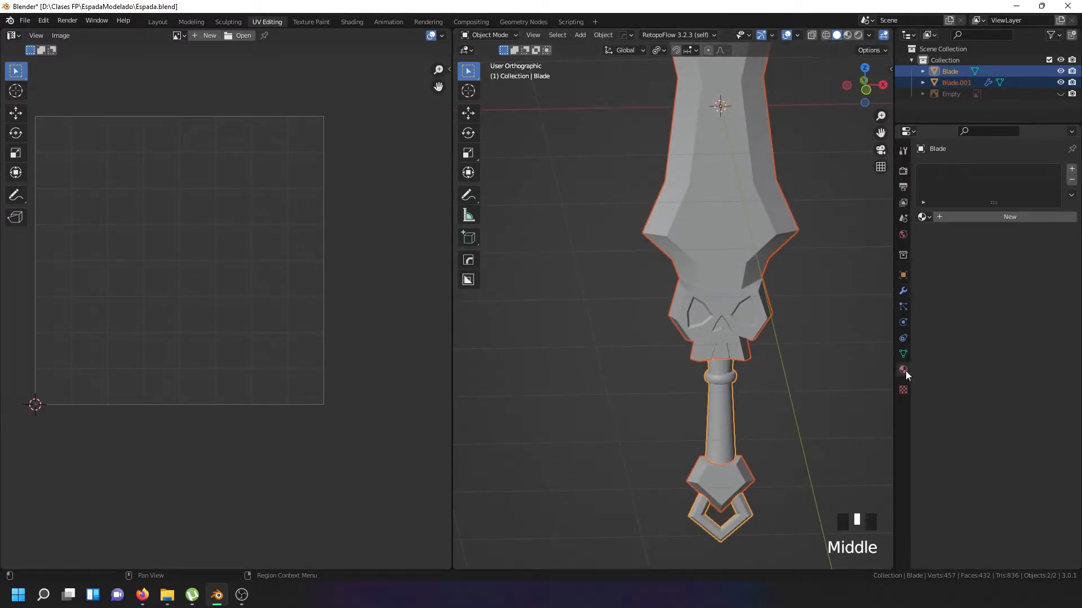
pyautogui.click(945, 218)
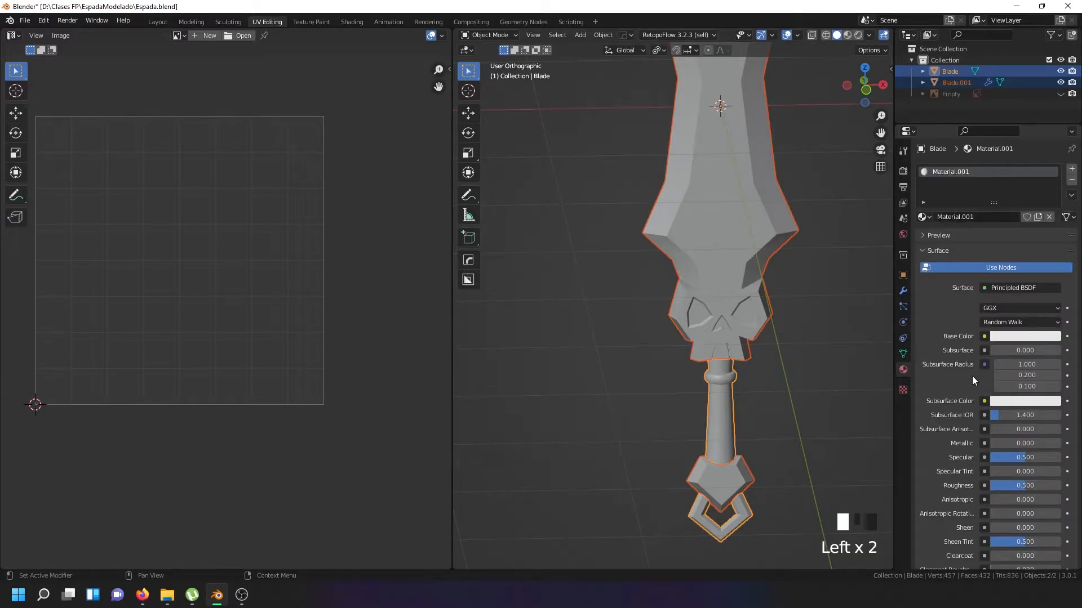
pyautogui.rightClick(731, 387)
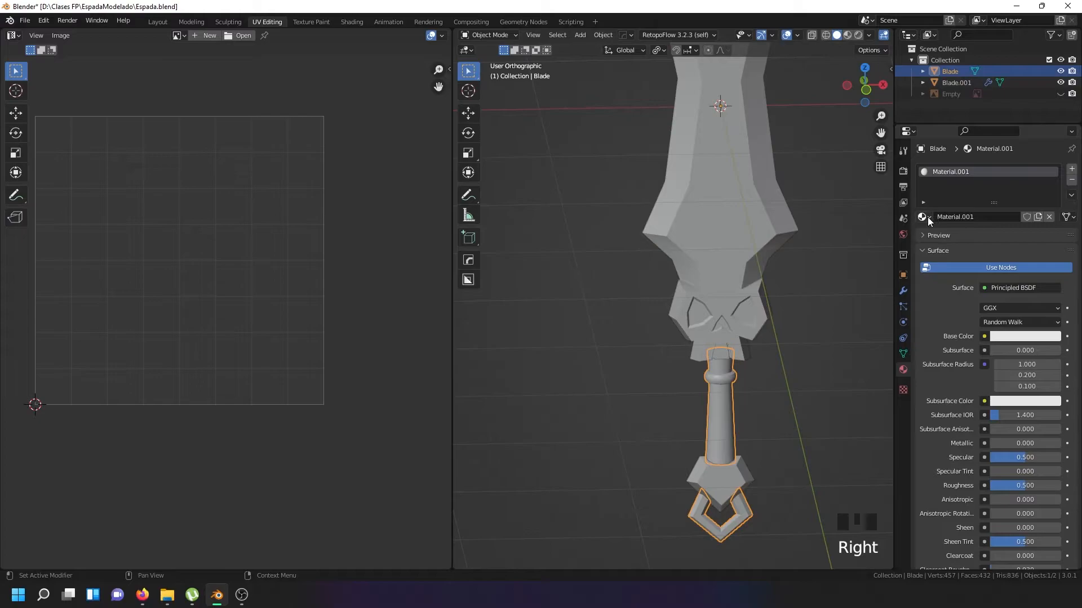
pyautogui.click(984, 336)
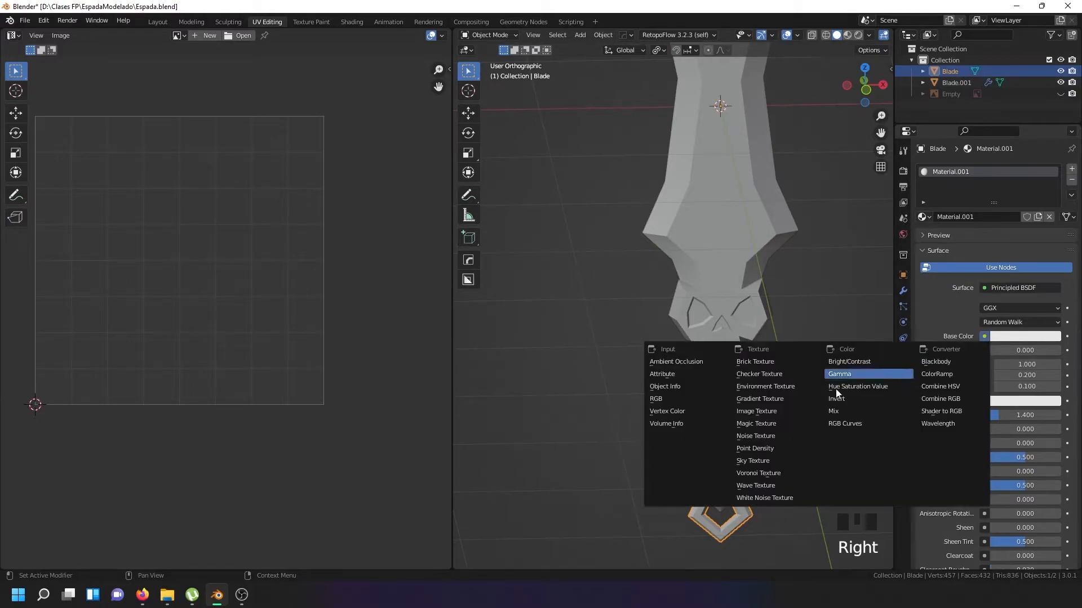
pyautogui.click(778, 409)
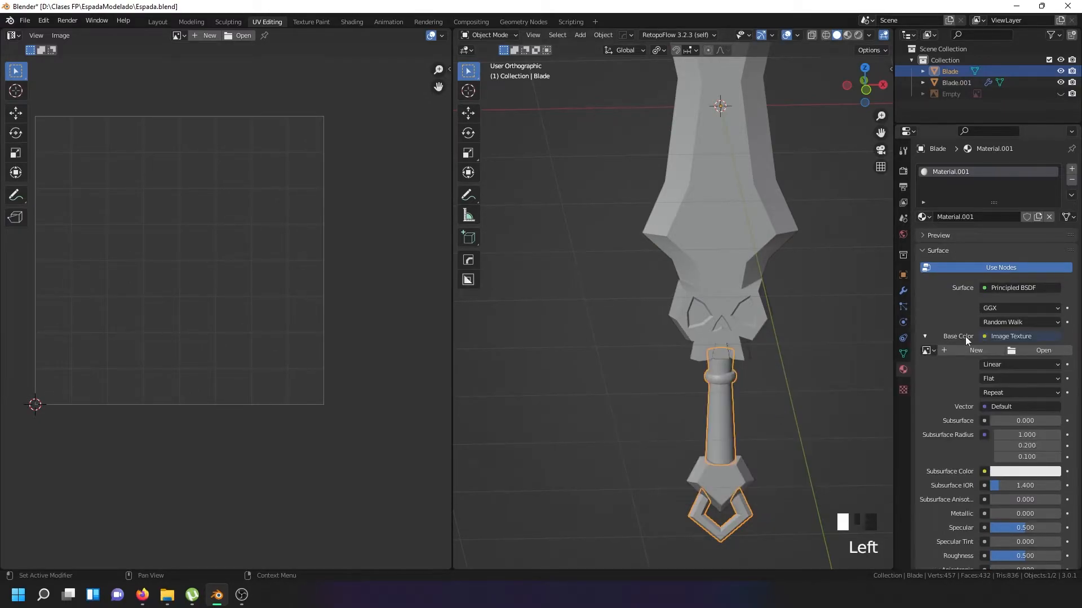
pyautogui.click(989, 353)
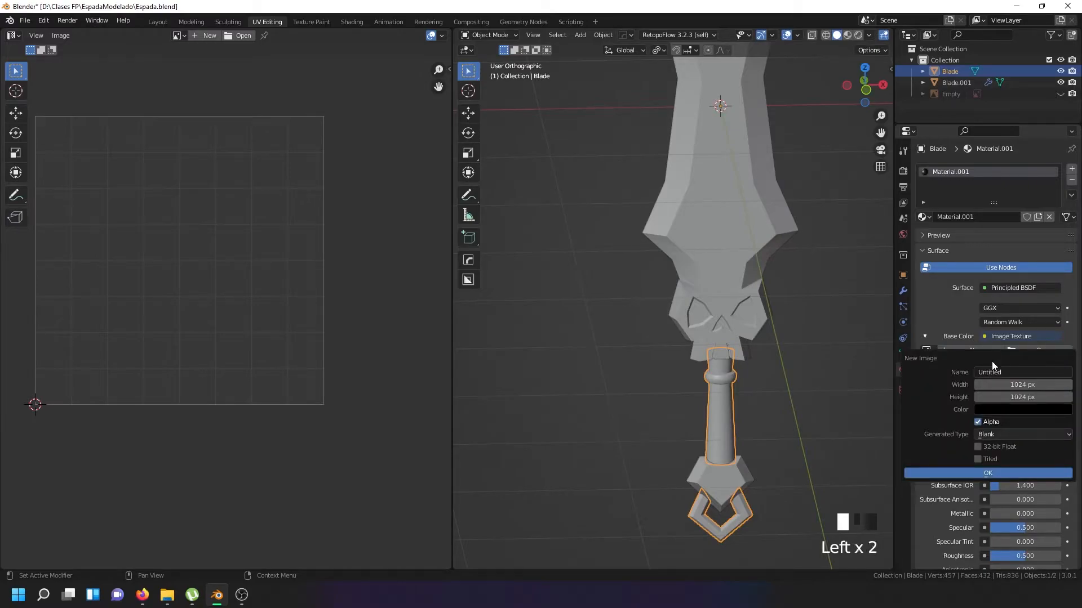
pyautogui.click(973, 478)
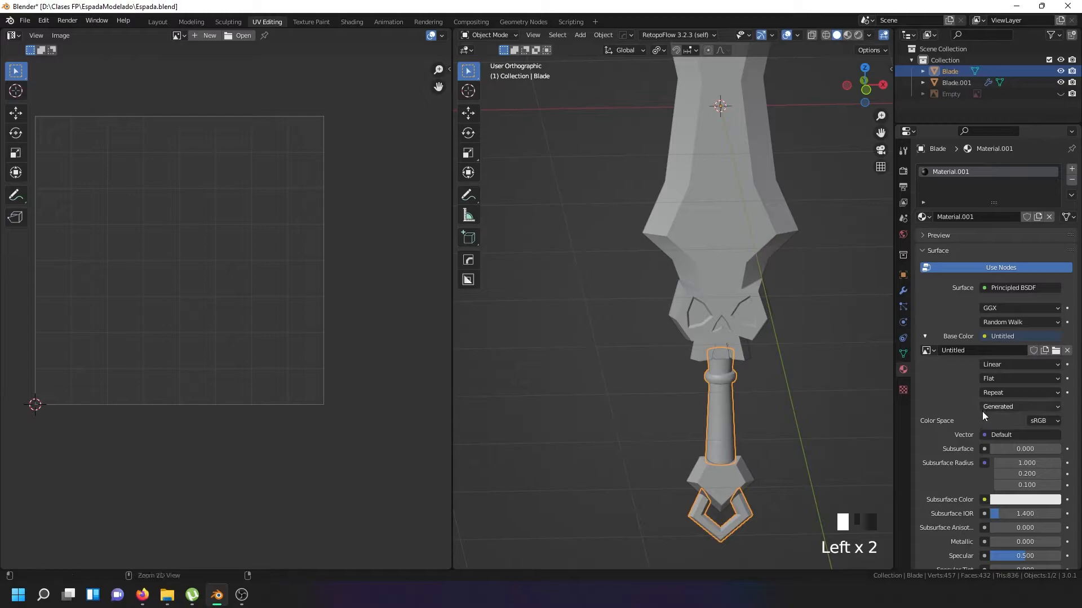
pyautogui.hotkey('ctrl', 'z')
# Create a 1024 x 1024 px UV Grid image for the handle's Base Color and show the viewport in Material Preview
pyautogui.click(964, 352)
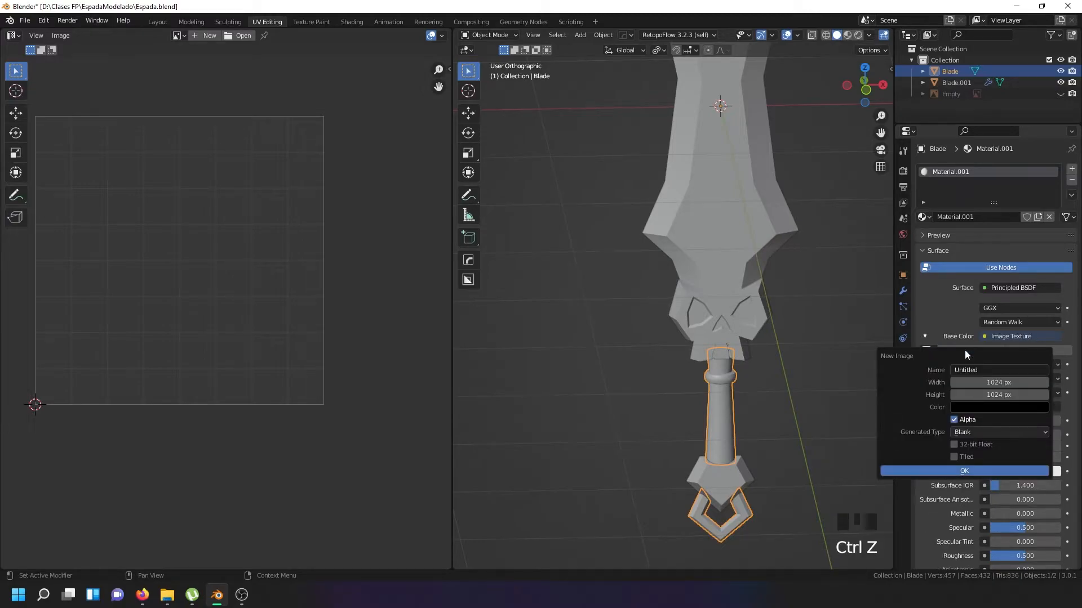
pyautogui.click(973, 431)
pyautogui.click(978, 457)
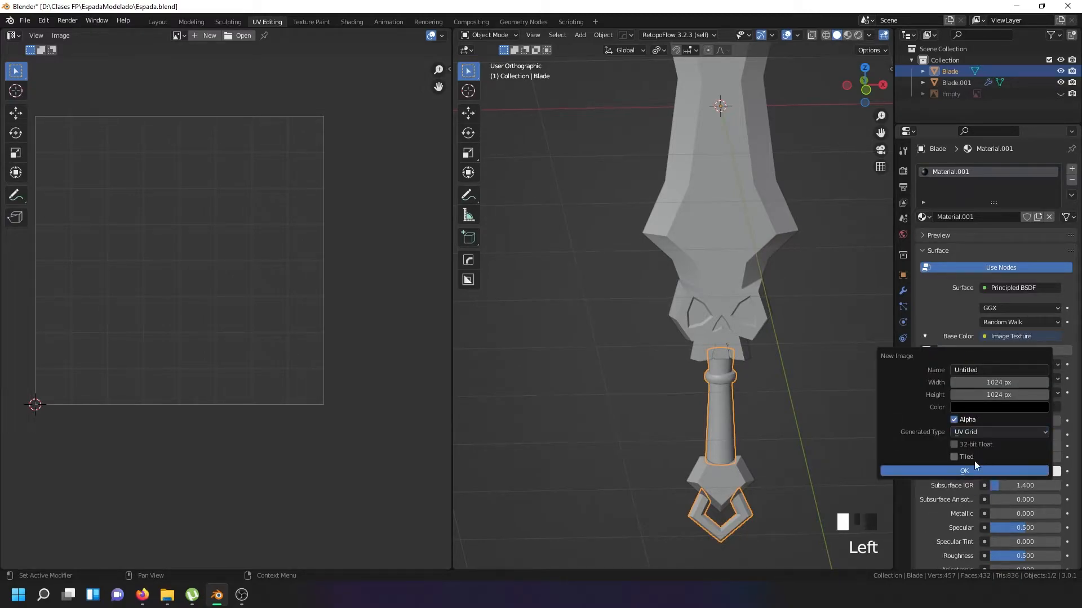
pyautogui.click(933, 471)
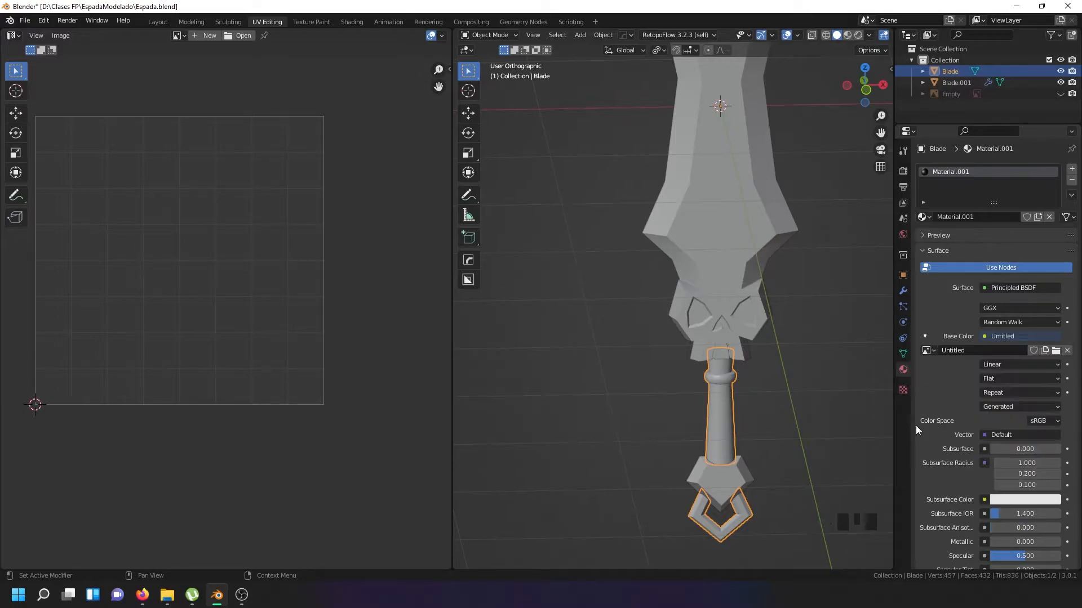
pyautogui.click(847, 35)
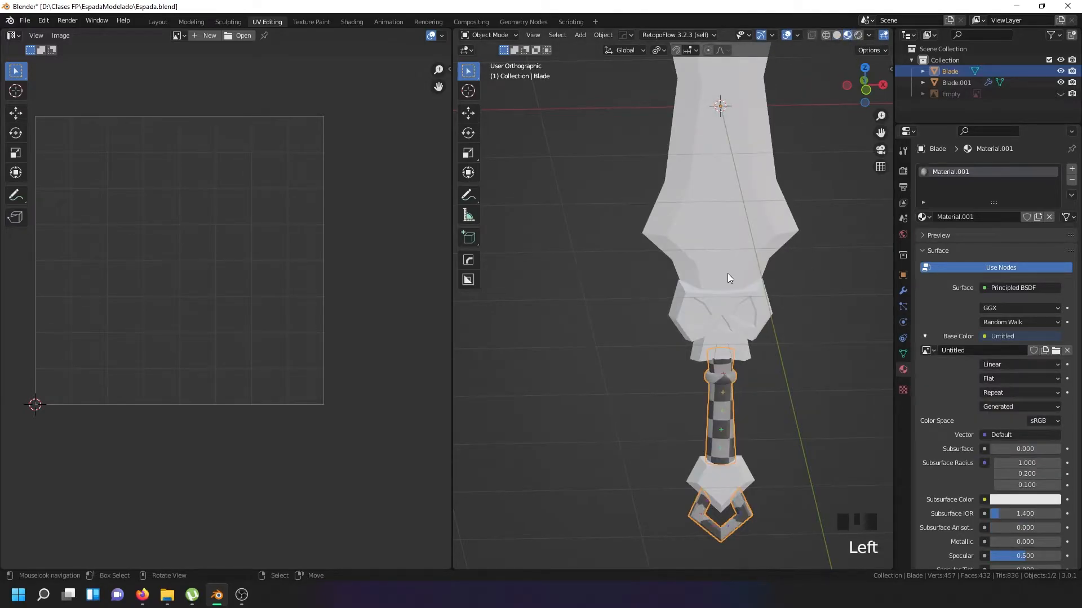
# Assign Material.001 to Blade.001 and briefly enter and leave Edit Mode to load the grid texture in the UV editor
pyautogui.scroll(-3, 728, 273)
pyautogui.scroll(7, 718, 357)
pyautogui.rightClick(688, 424)
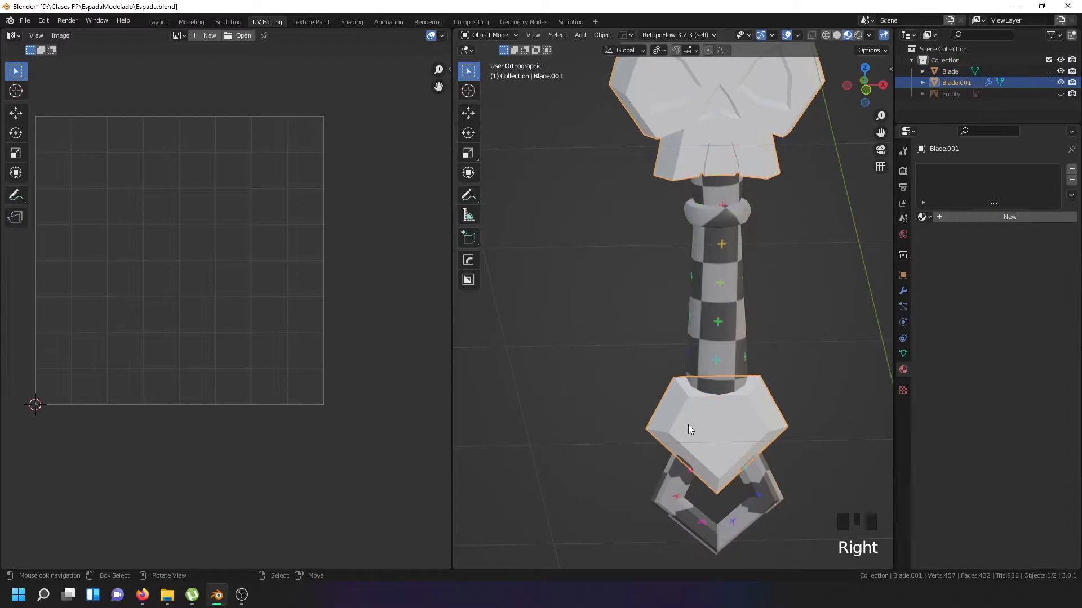
pyautogui.click(924, 217)
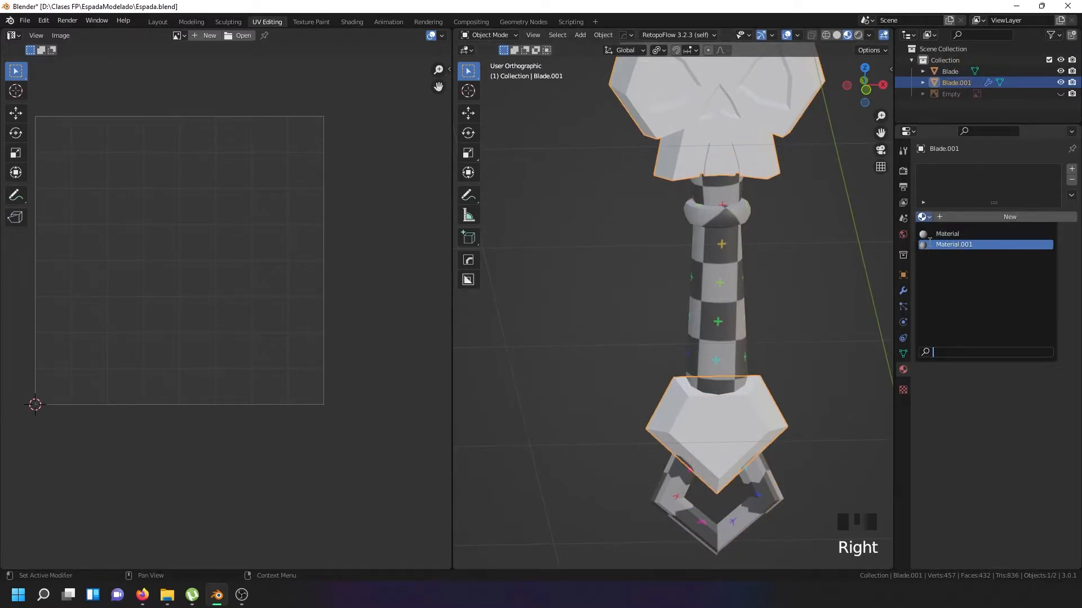
pyautogui.click(930, 243)
pyautogui.scroll(-8, 678, 356)
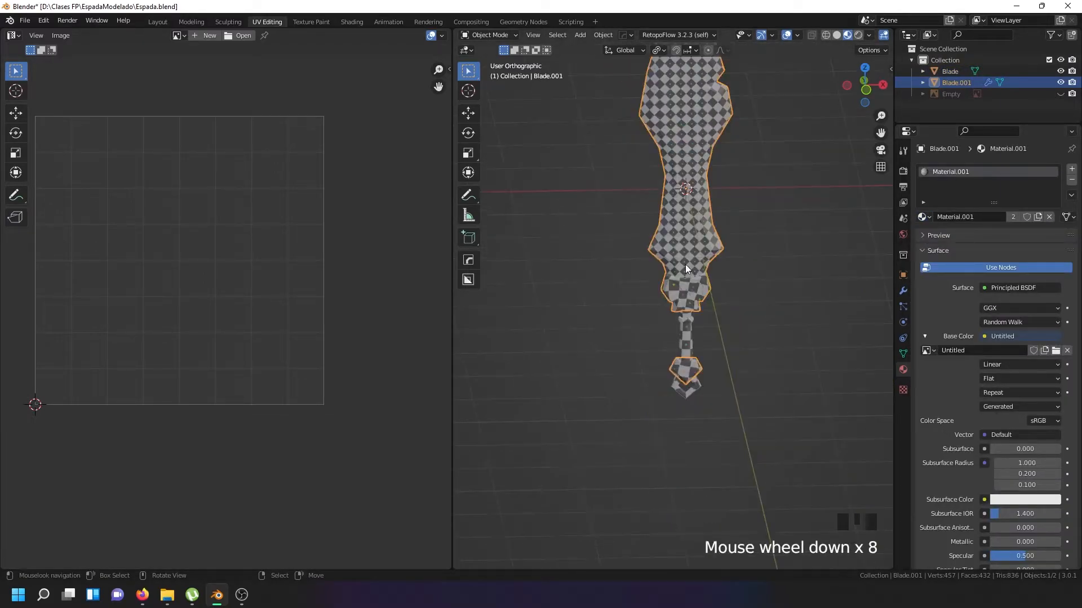
pyautogui.press('Tab')
pyautogui.press('Tab')
# Compare the checker size and distortion across the blade, skull guard and handle in front view
pyautogui.scroll(5, 693, 311)
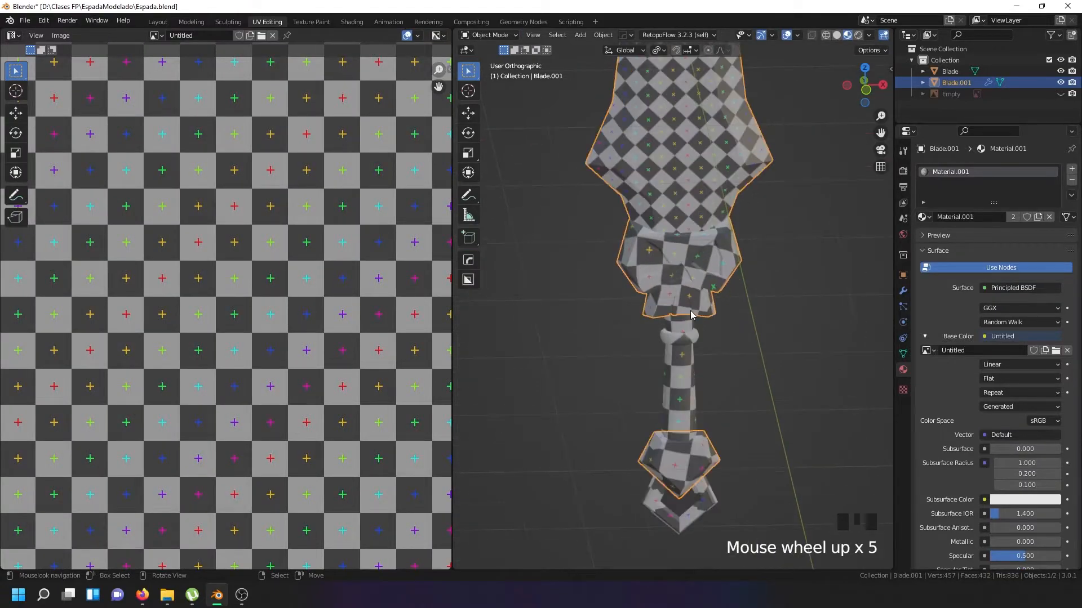
pyautogui.press('KP_1')
pyautogui.scroll(6, 682, 293)
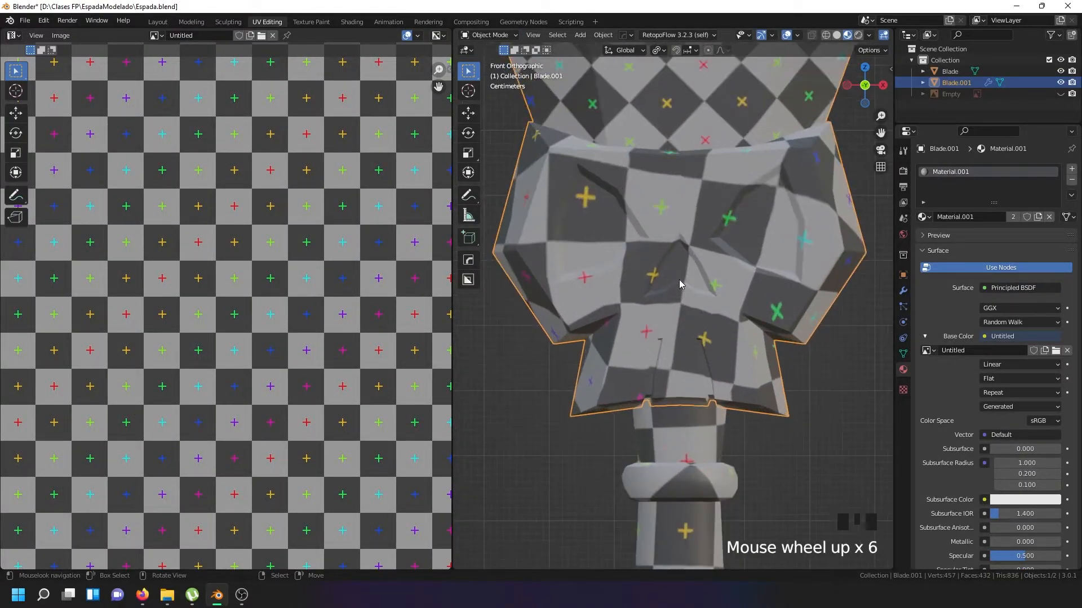
pyautogui.scroll(-7, 665, 275)
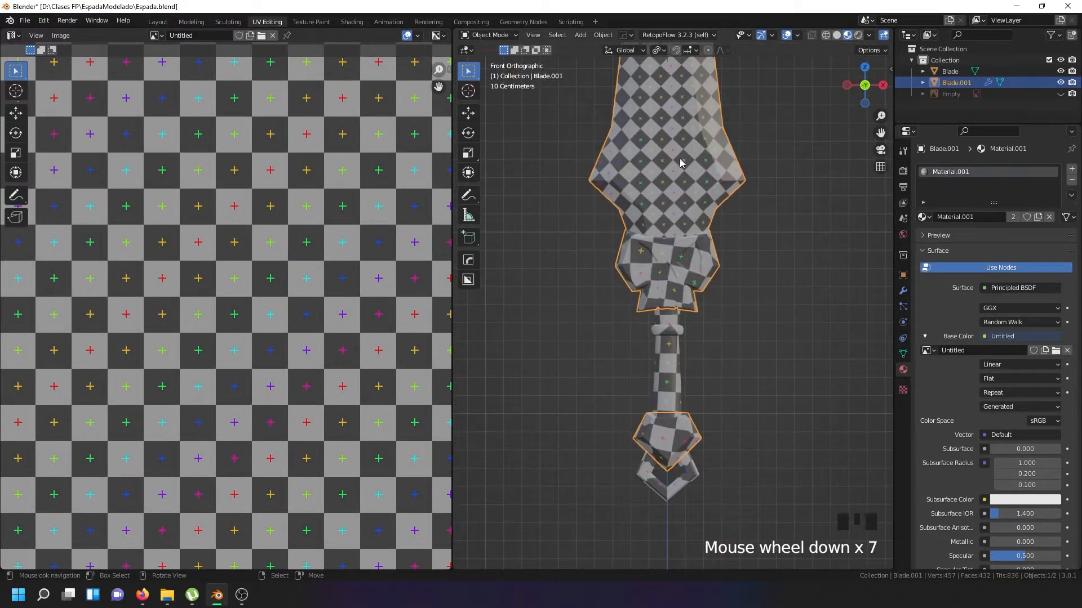
pyautogui.scroll(-6, 686, 175)
pyautogui.scroll(3, 680, 96)
pyautogui.keyDown('shift'); pyautogui.moveTo(679, 100); pyautogui.dragTo(676, 175, button='middle'); pyautogui.keyUp('shift')
pyautogui.scroll(6, 665, 203)
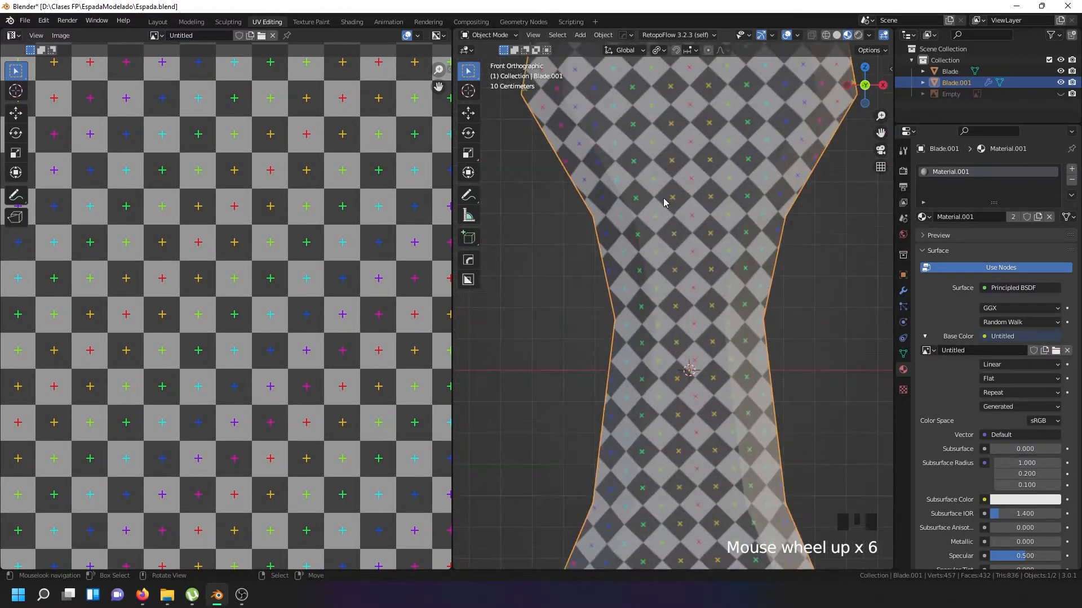
pyautogui.scroll(-7, 677, 265)
pyautogui.scroll(3, 680, 380)
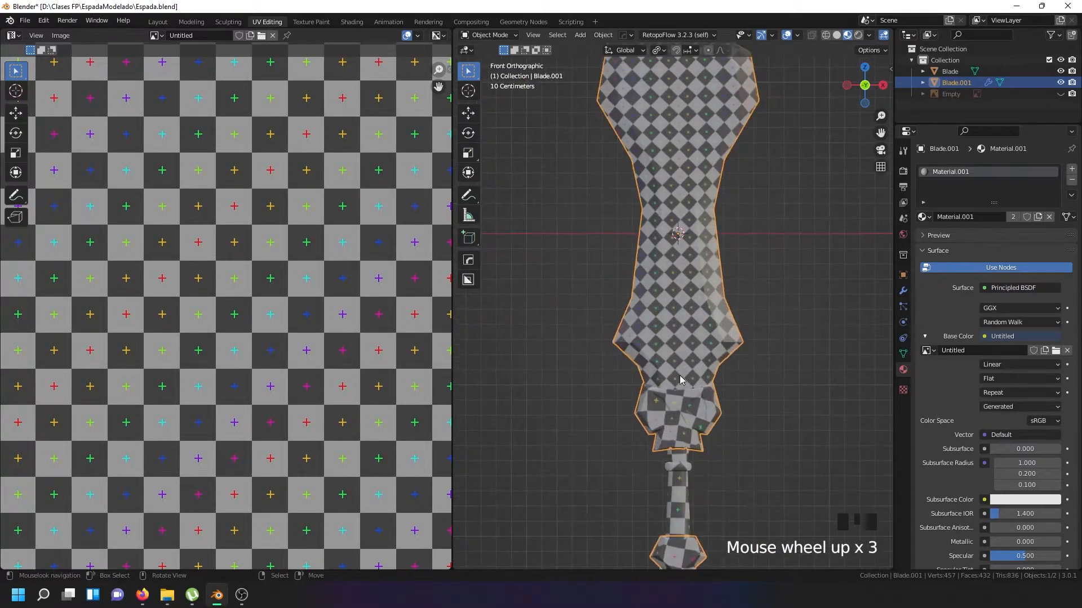
pyautogui.scroll(4, 680, 381)
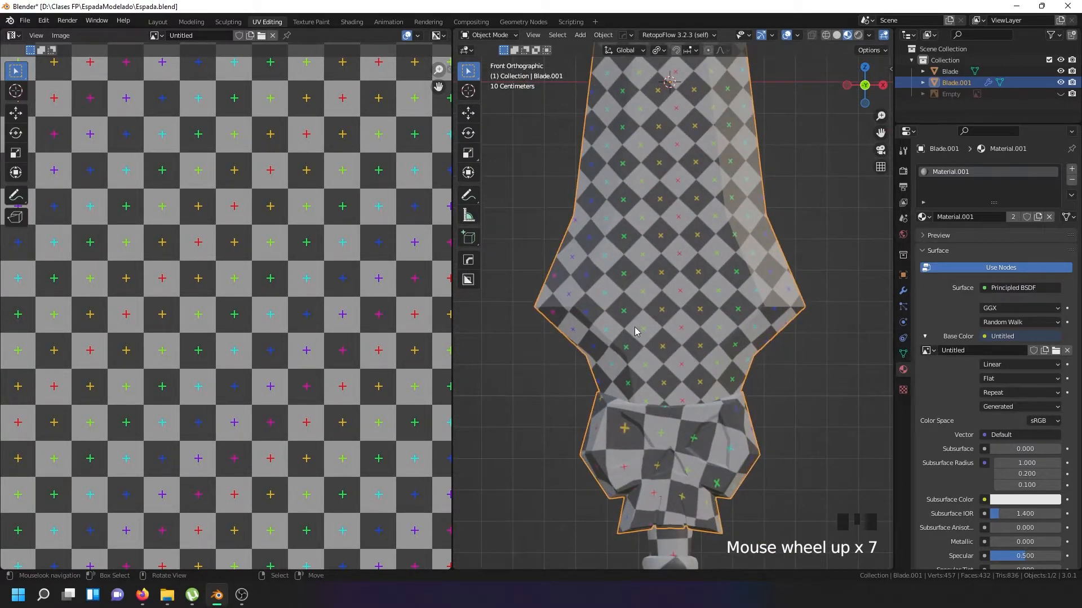
pyautogui.scroll(-2, 642, 341)
pyautogui.scroll(3, 672, 464)
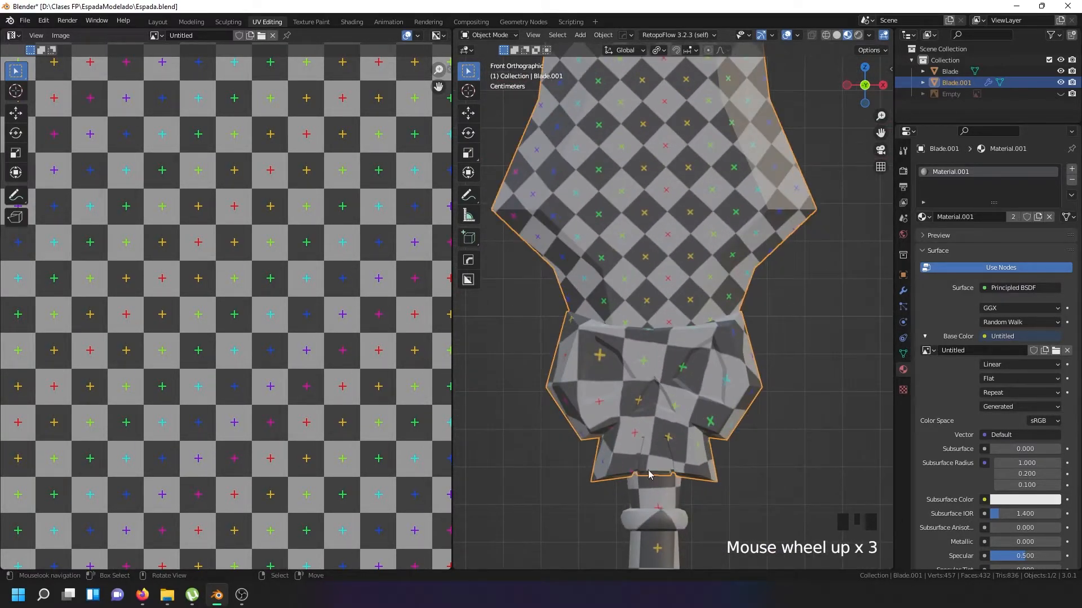
pyautogui.scroll(-5, 326, 391)
# Enter Edit Mode on Blade.001 and move the skull's UV island to the empty area above the diagonal blade
pyautogui.press('Tab')
pyautogui.scroll(5, 360, 431)
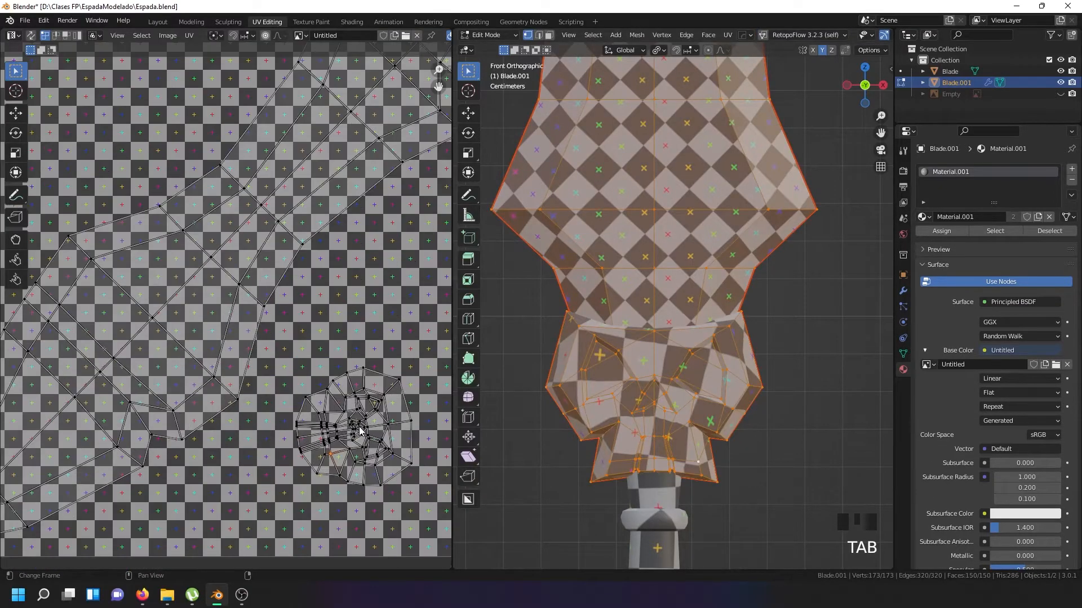
pyautogui.rightClick(360, 431)
pyautogui.press('l')
pyautogui.scroll(-4, 365, 434)
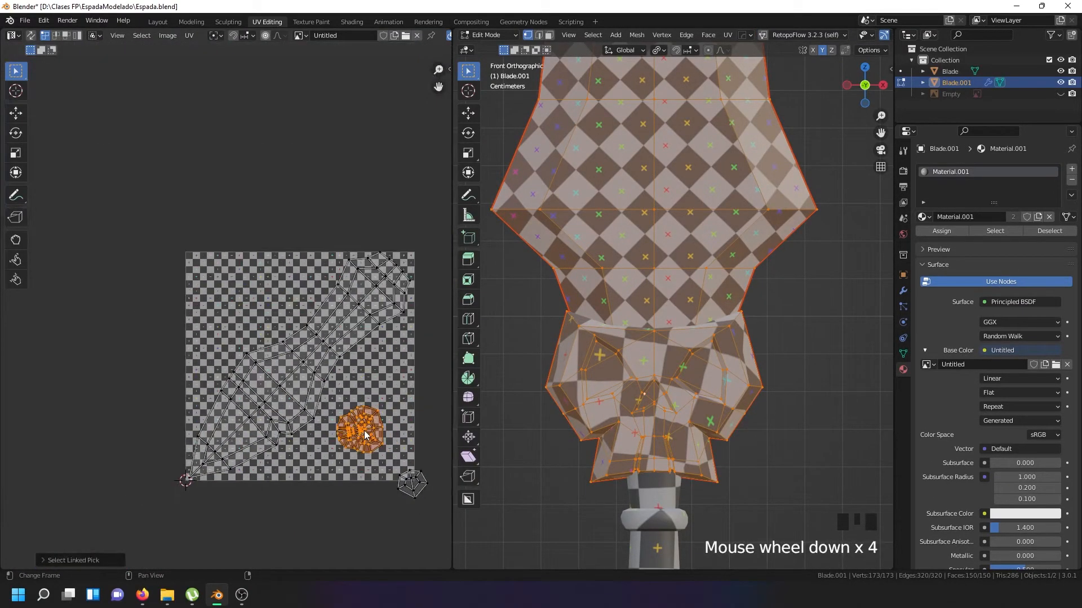
pyautogui.press('g')
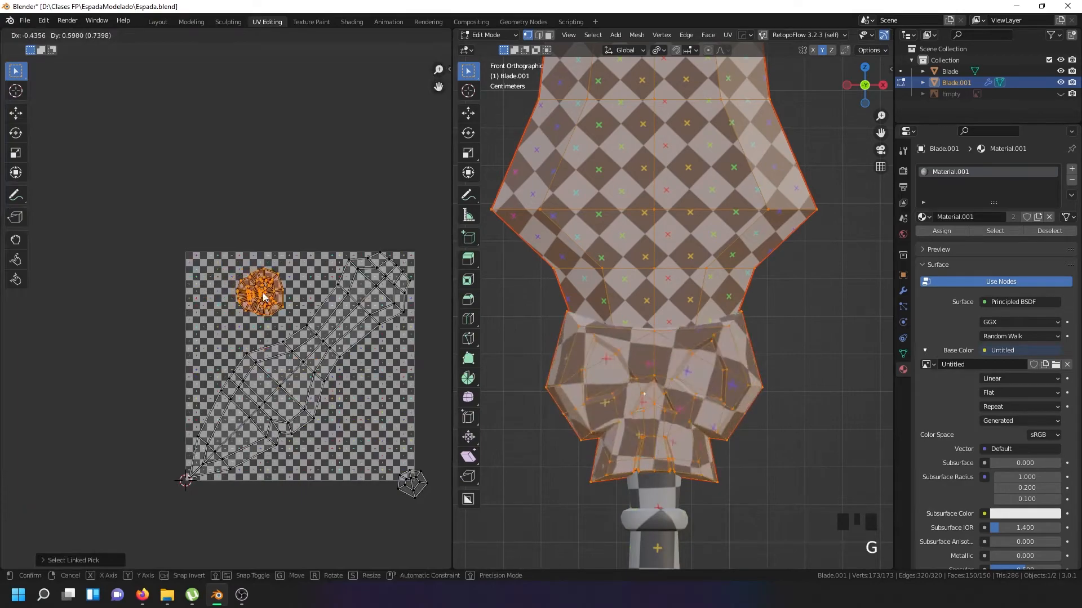
pyautogui.click(263, 293)
# Rotate the skull's UV island upright, roughly a quarter turn, and enlarge it about 1.46 times
pyautogui.scroll(2, 284, 297)
pyautogui.press('r')
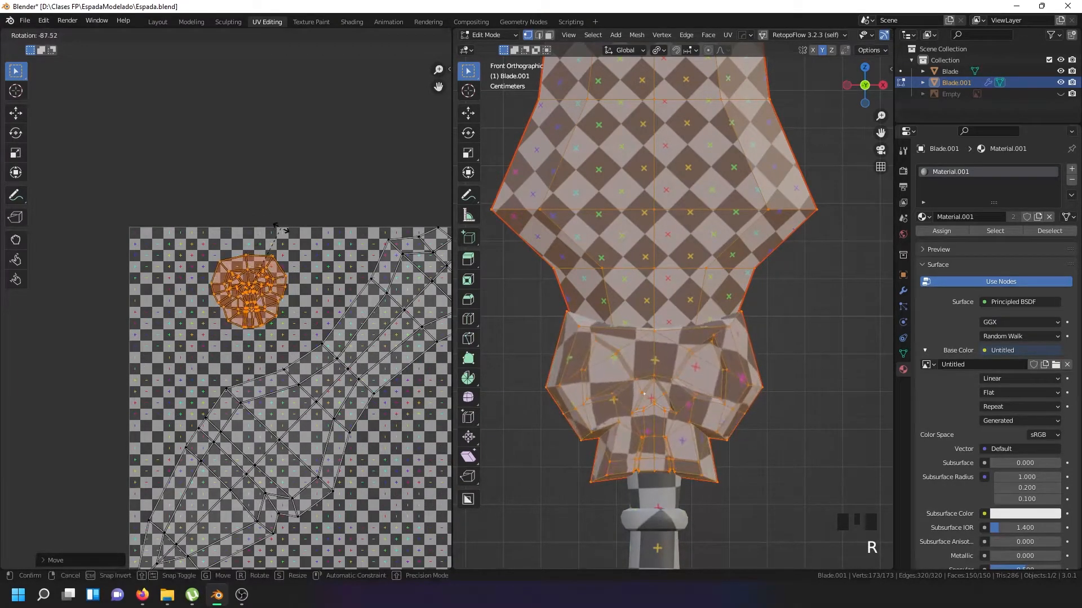
pyautogui.click(285, 235)
pyautogui.press('s')
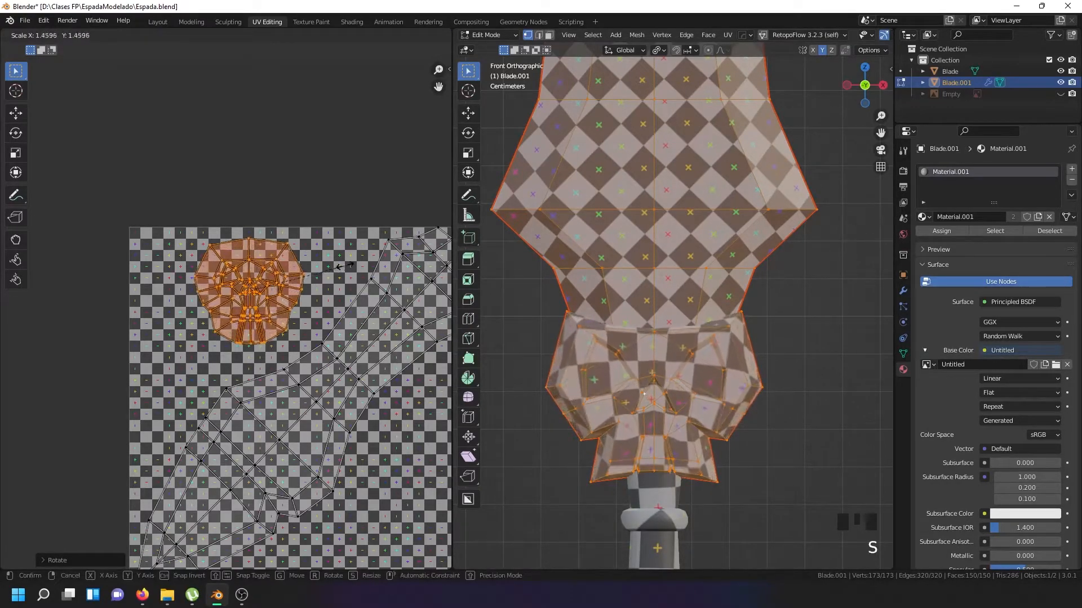
pyautogui.click(345, 265)
# Shift the enlarged skull UV island closer to the blade and up against the upper edge of the UV space
pyautogui.scroll(1, 304, 281)
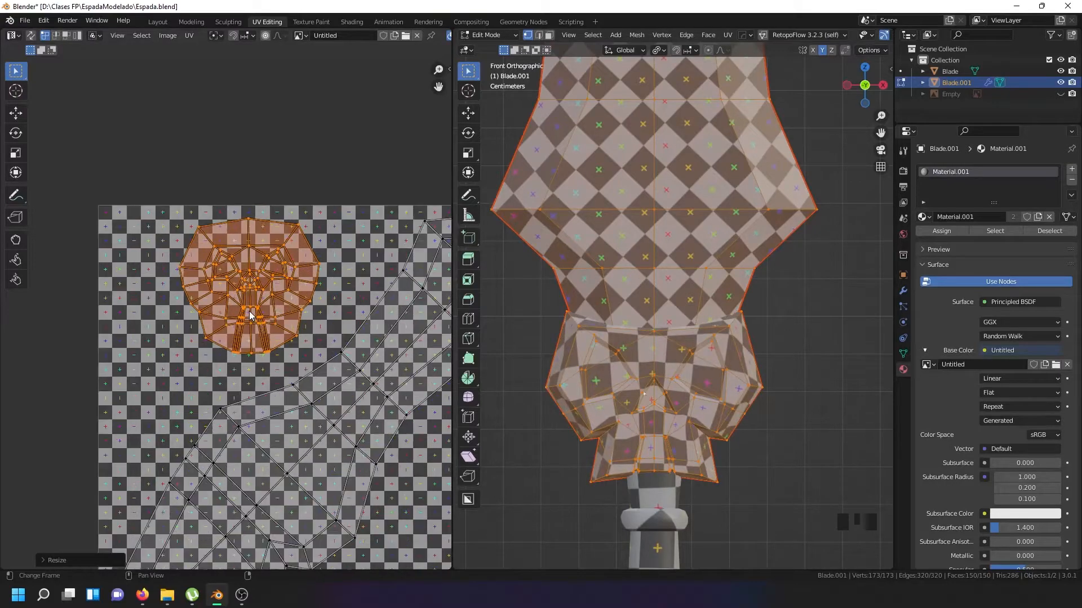
pyautogui.press('g')
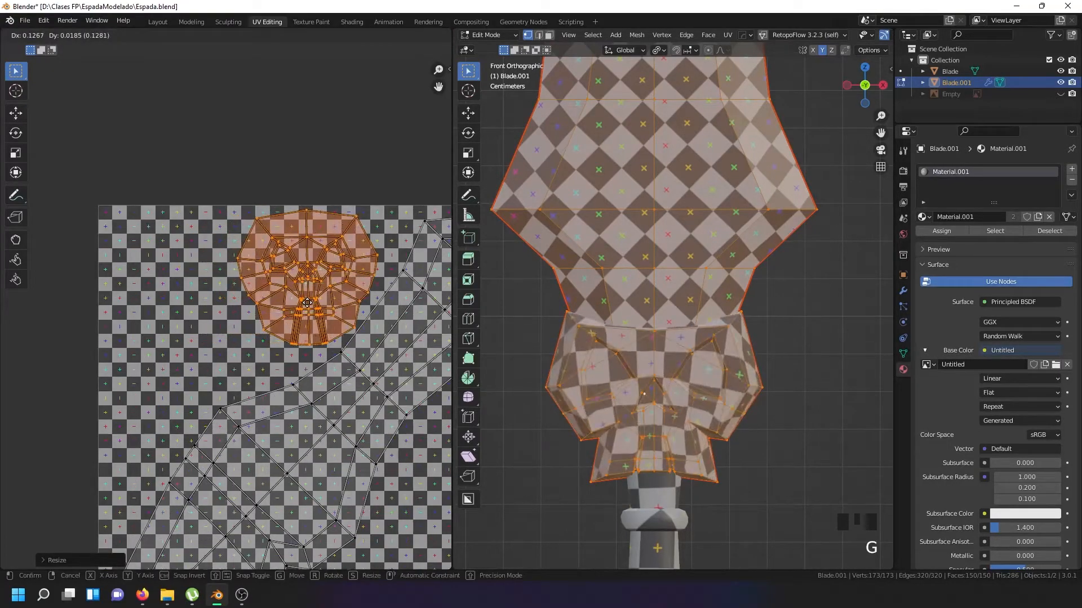
pyautogui.click(290, 282)
# Select the pentagonal pommel's UV island and move it inside the UV space, below the diagonal blade
pyautogui.scroll(-5, 304, 338)
pyautogui.scroll(3, 375, 451)
pyautogui.rightClick(376, 451)
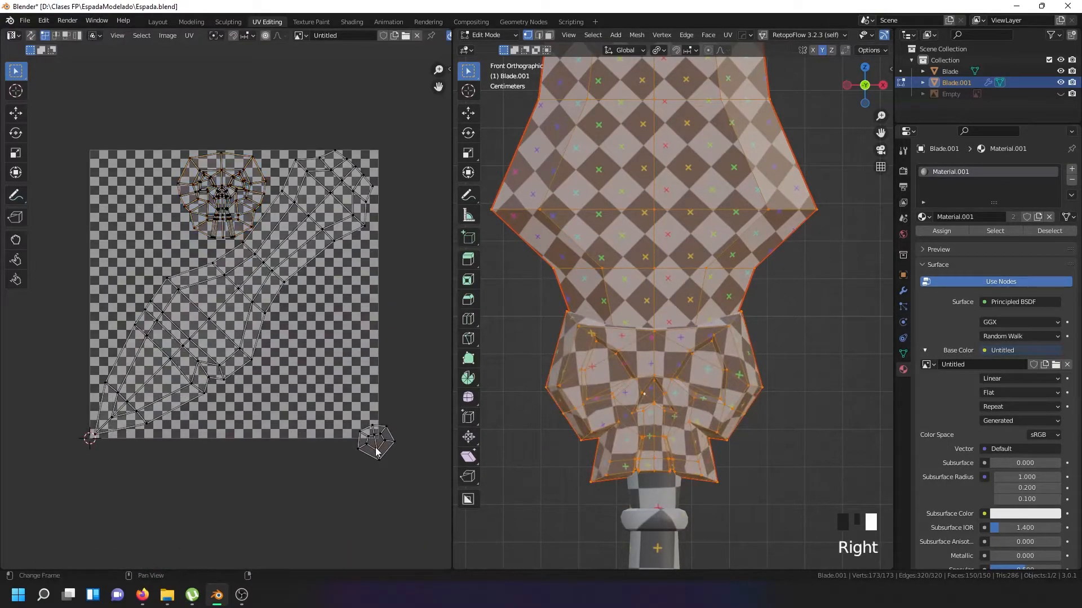
pyautogui.press('l')
pyautogui.scroll(-7, 631, 460)
pyautogui.scroll(8, 631, 461)
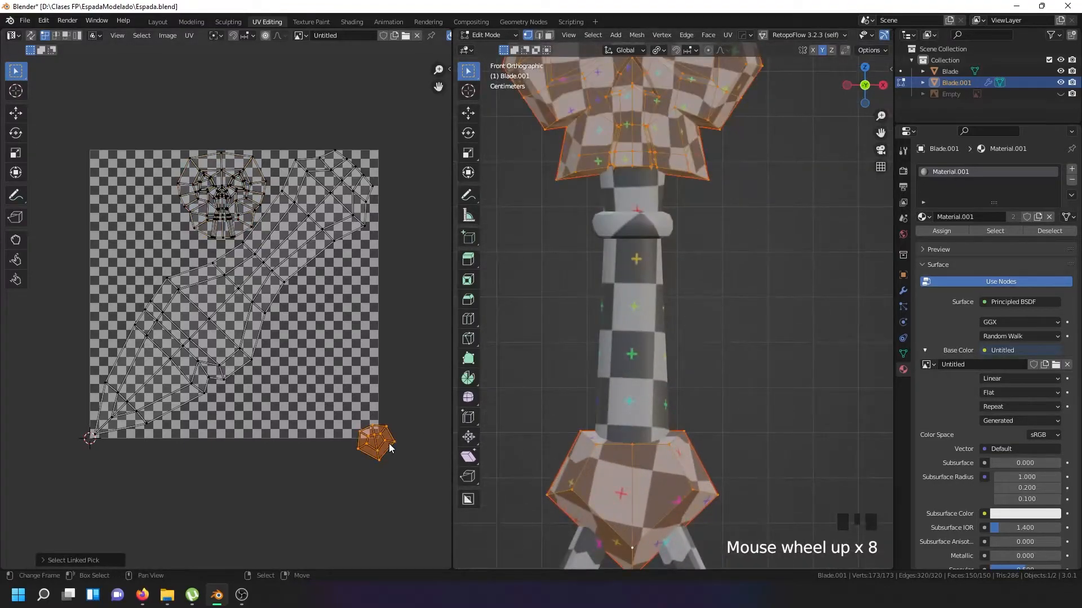
pyautogui.press('g')
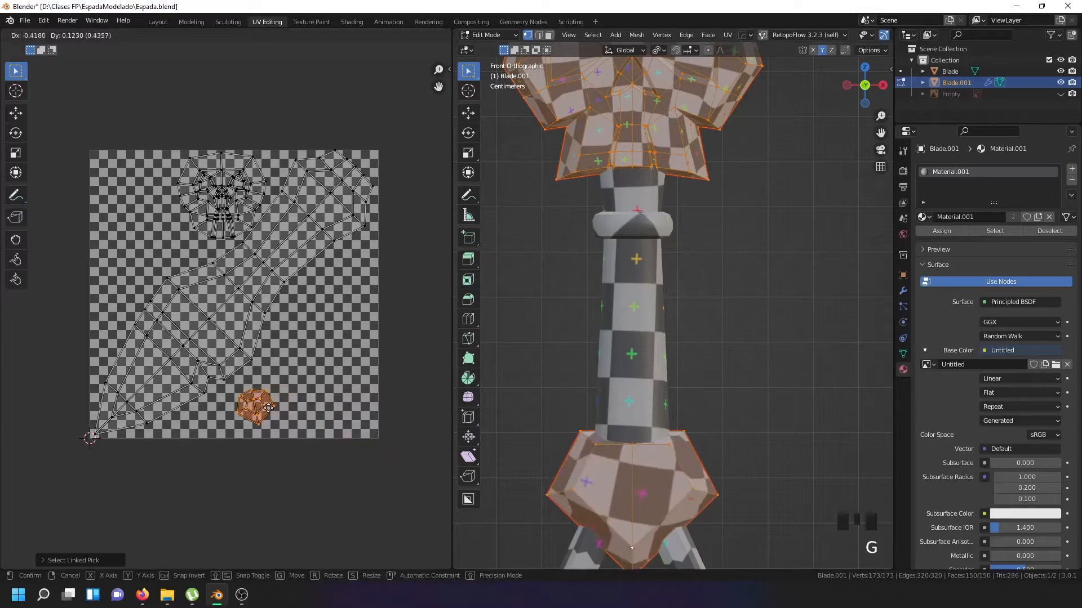
pyautogui.click(280, 407)
# Rotate the pentagonal pommel's UV island so that its point faces straight down
pyautogui.scroll(2, 287, 390)
pyautogui.press('r')
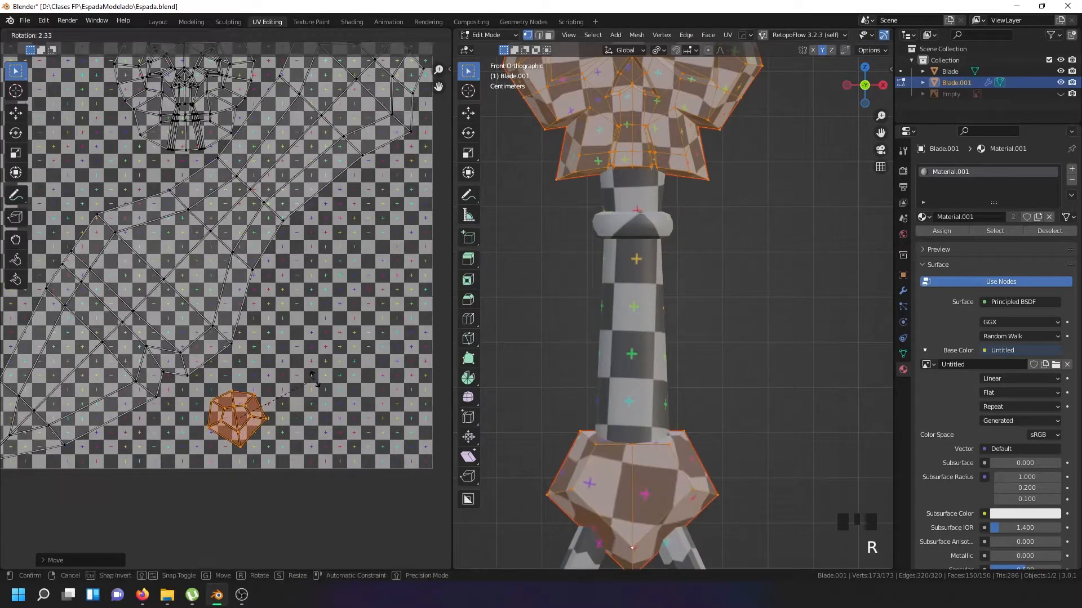
pyautogui.click(314, 395)
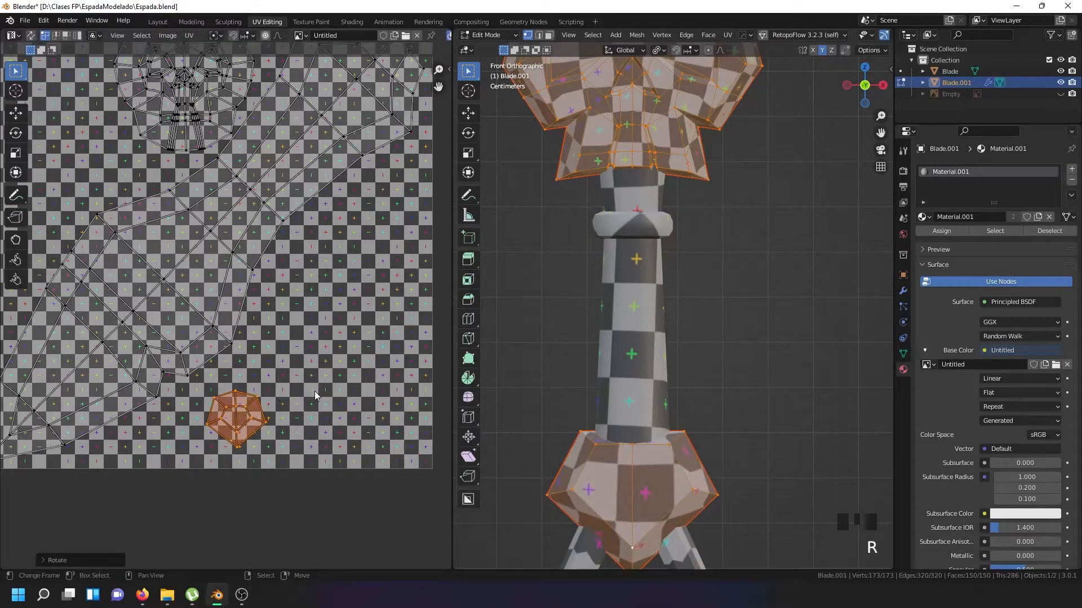
# Enlarge the pommel's UV island by roughly half and shift it left, closer to the underside of the diagonal blade
pyautogui.press('s')
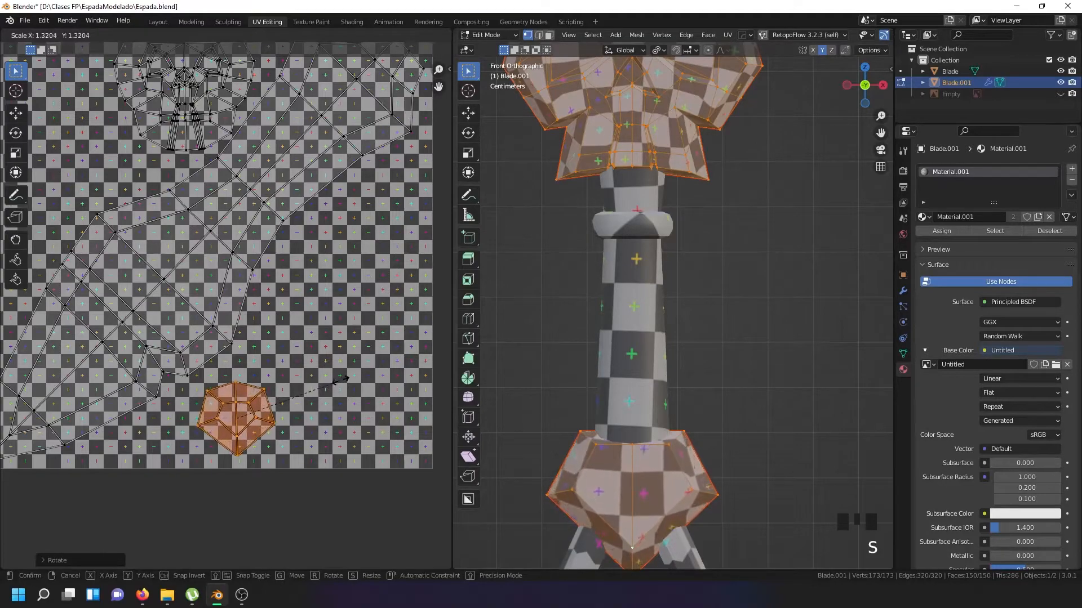
pyautogui.click(303, 407)
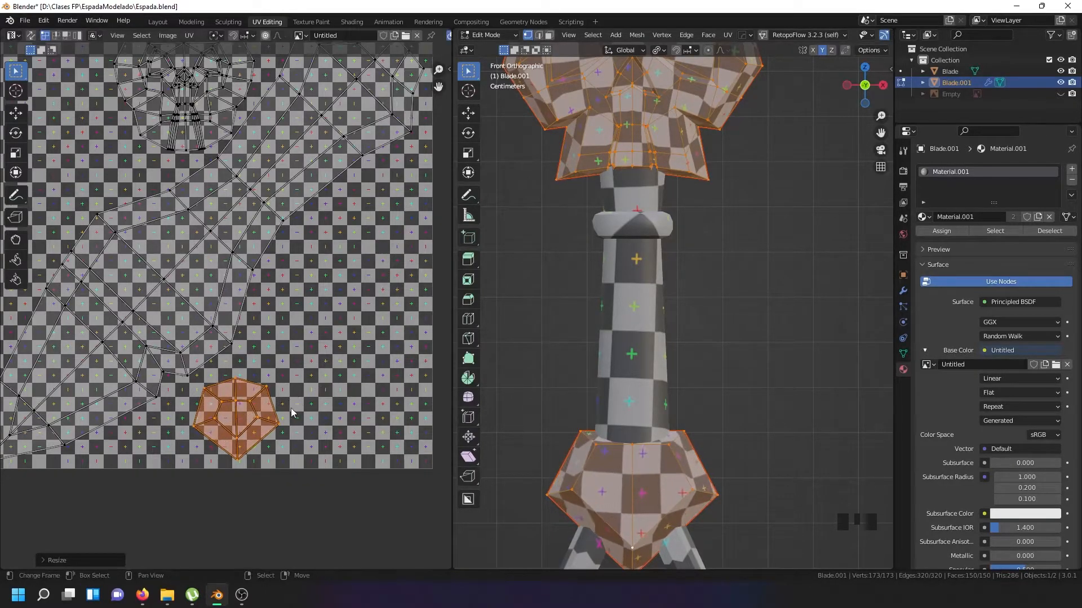
pyautogui.press('g')
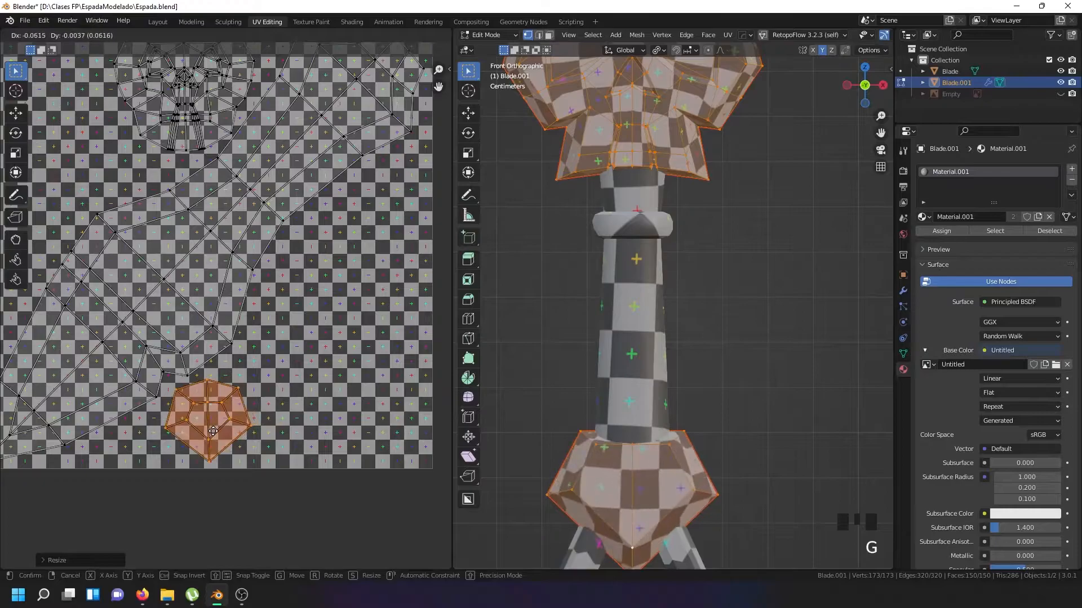
pyautogui.click(226, 432)
# Leave Edit Mode, select both Blade and Blade.001, and enter Edit Mode on the two objects together
pyautogui.scroll(-5, 244, 434)
pyautogui.press('a')
pyautogui.press('a')
pyautogui.press('a')
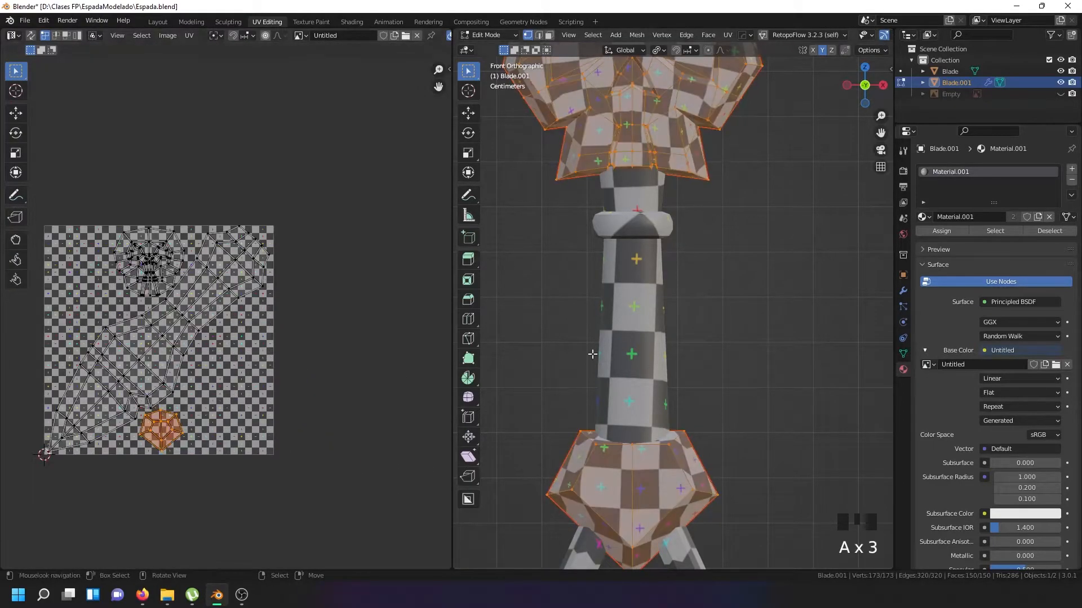
pyautogui.scroll(-4, 593, 354)
pyautogui.press('Tab')
pyautogui.press('a')
pyautogui.press('a')
pyautogui.press('a')
pyautogui.press('Tab')
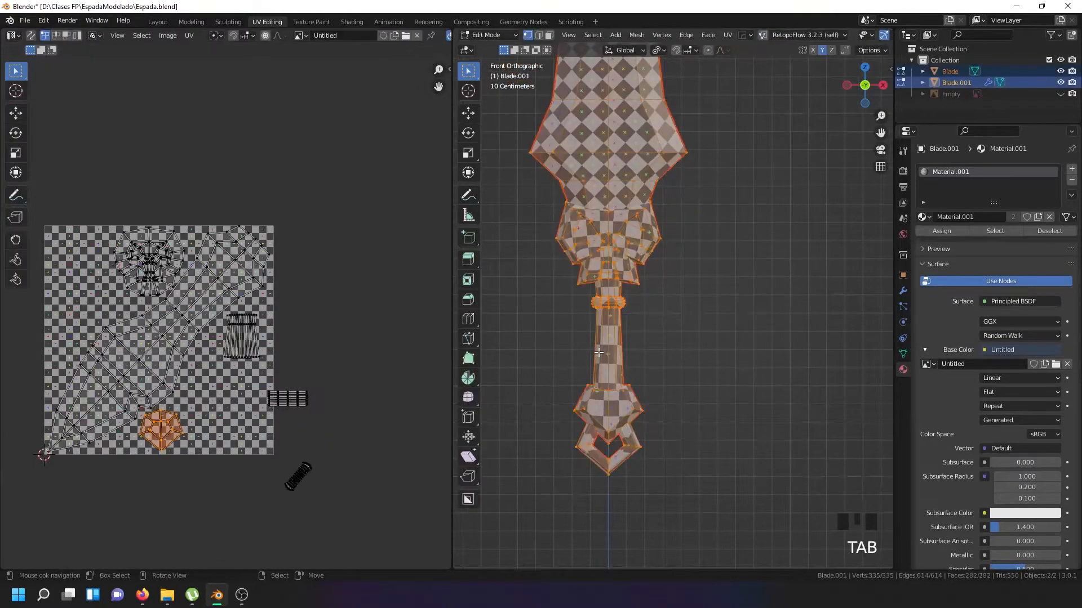
# Select the grip's UV island beside the diagonal blade, enlarge it by roughly a fifth, and shift it slightly down
pyautogui.scroll(3, 268, 394)
pyautogui.rightClick(251, 298)
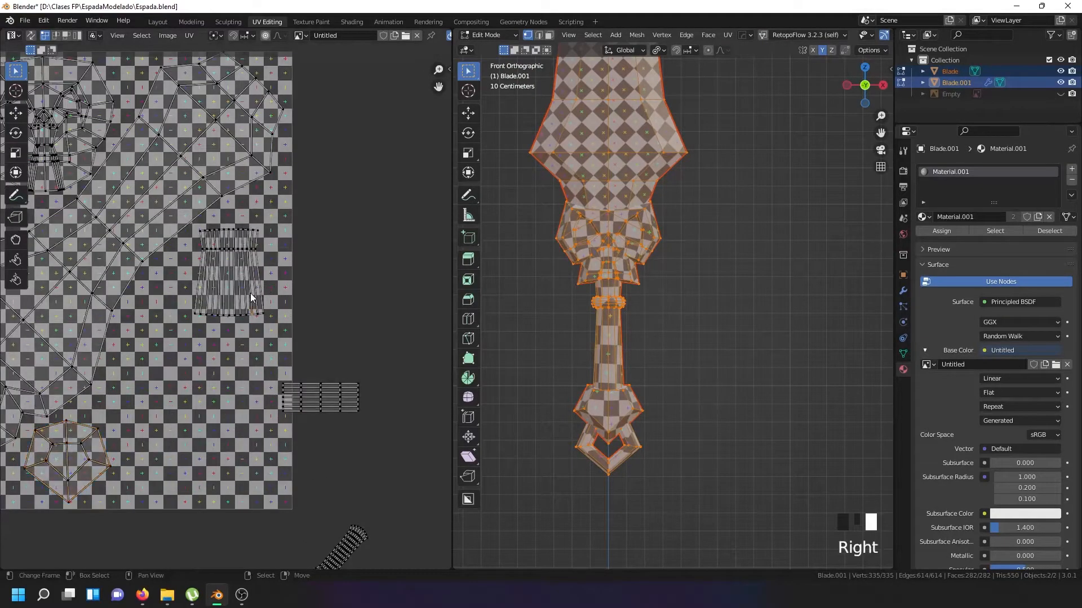
pyautogui.press('l')
pyautogui.scroll(1, 250, 296)
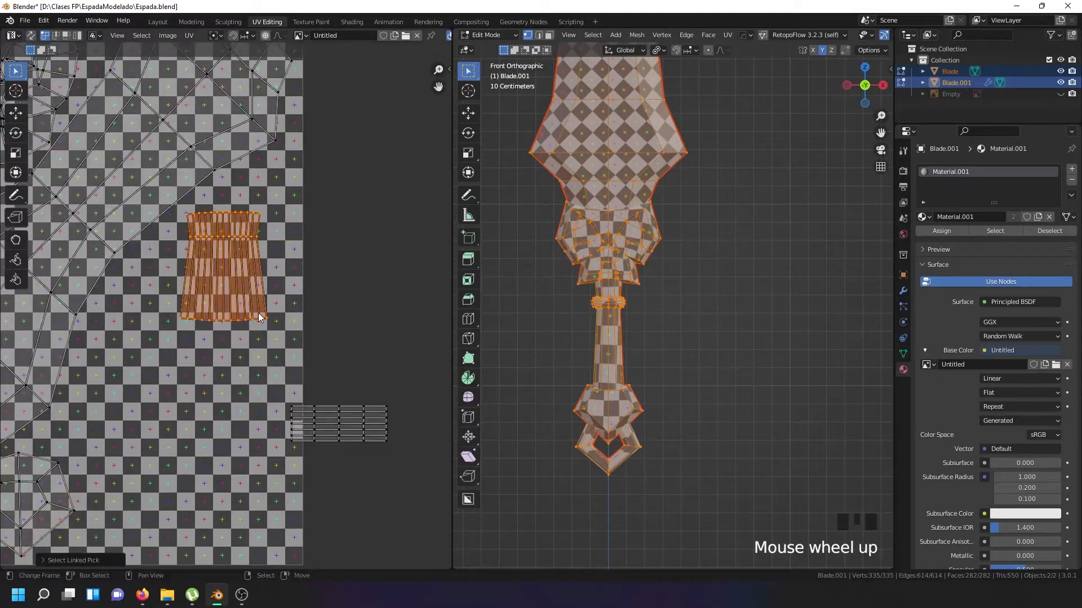
pyautogui.press('s')
pyautogui.click(274, 336)
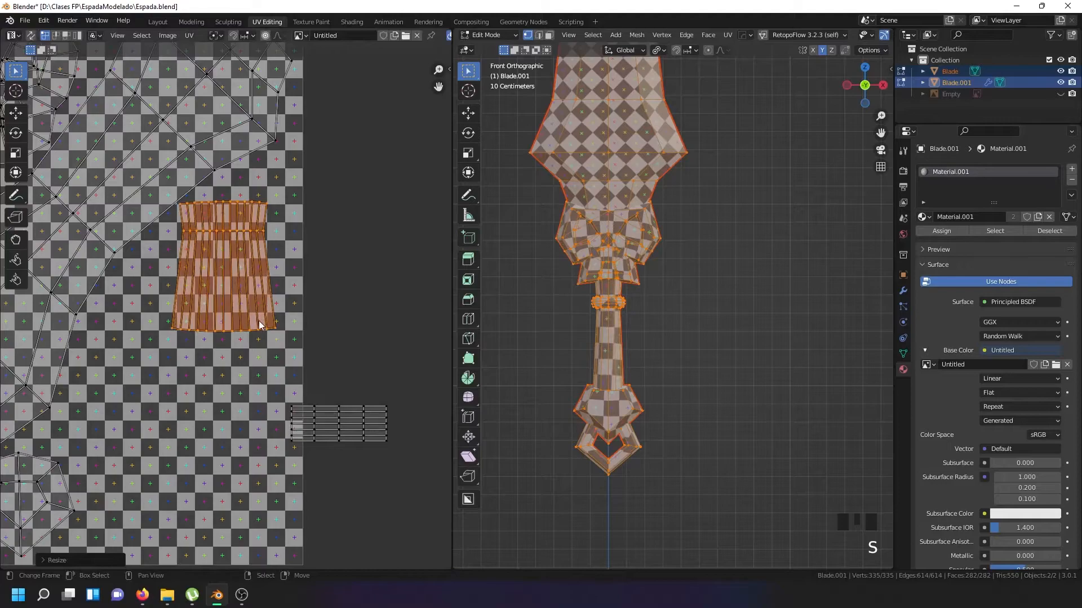
pyautogui.press('g')
pyautogui.click(262, 350)
# Enlarge the grip's UV island slightly more and rotate it a touch clockwise
pyautogui.press('s')
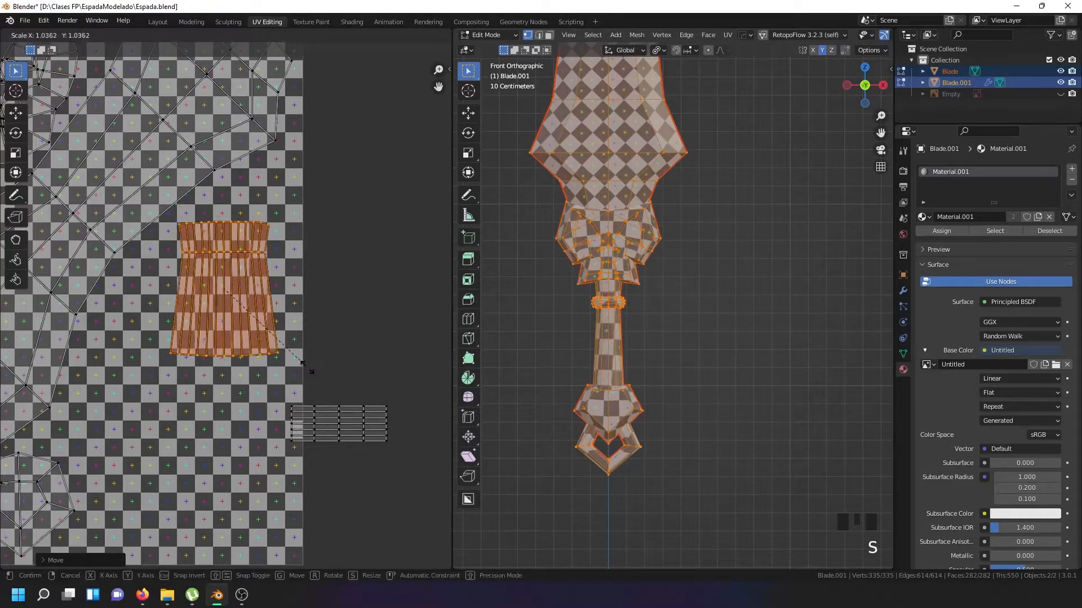
pyautogui.click(313, 372)
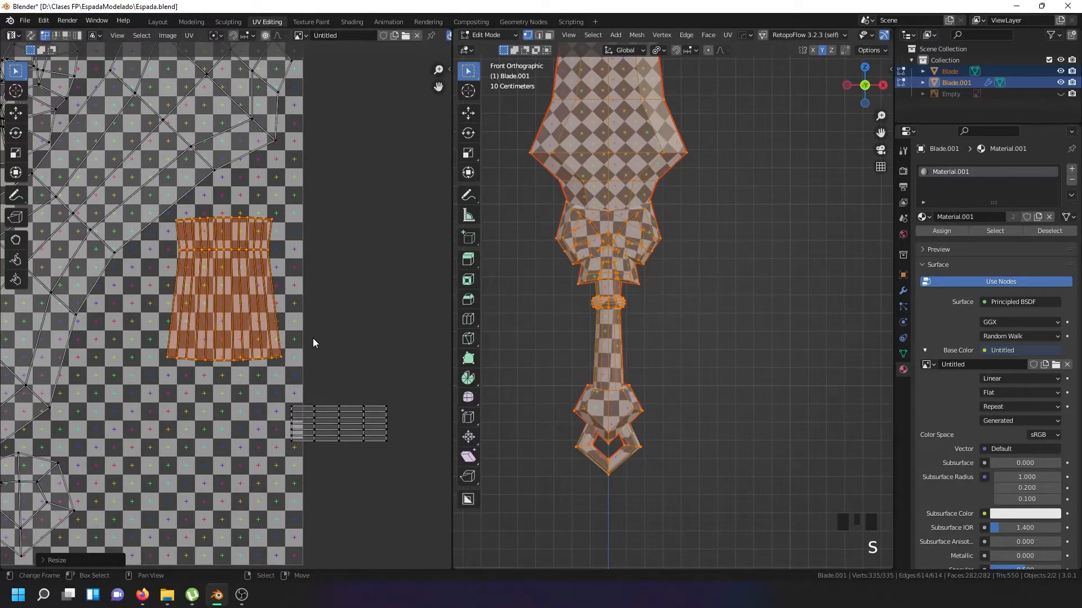
pyautogui.press('r')
pyautogui.click(322, 348)
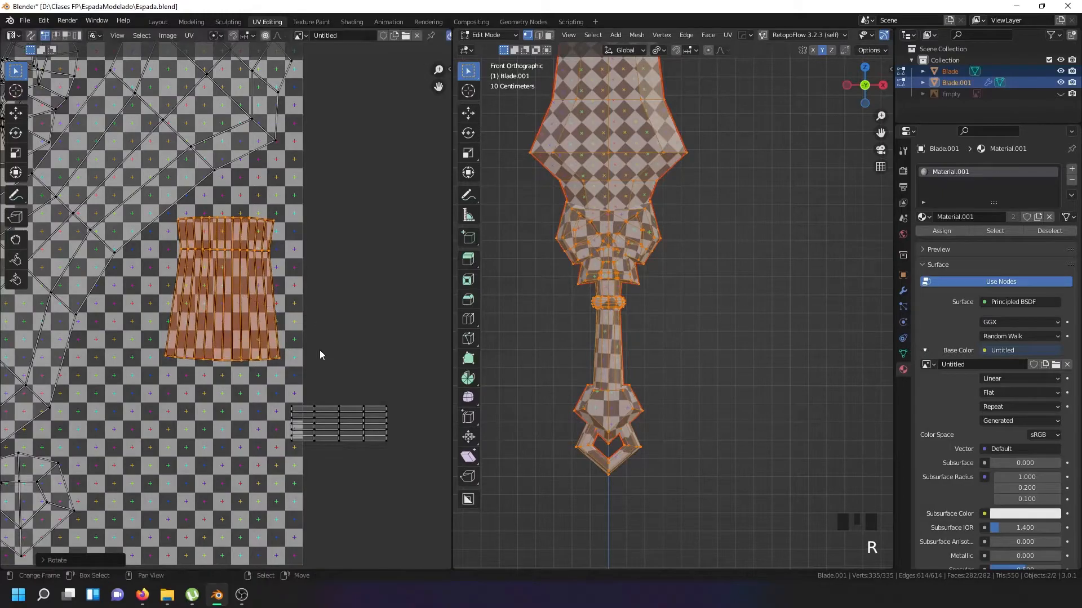
pyautogui.scroll(5, 602, 411)
# Select the rectangular UV island of the diamond-shaped end loop and move it inside the UV space, below the grip's island
pyautogui.scroll(-3, 374, 435)
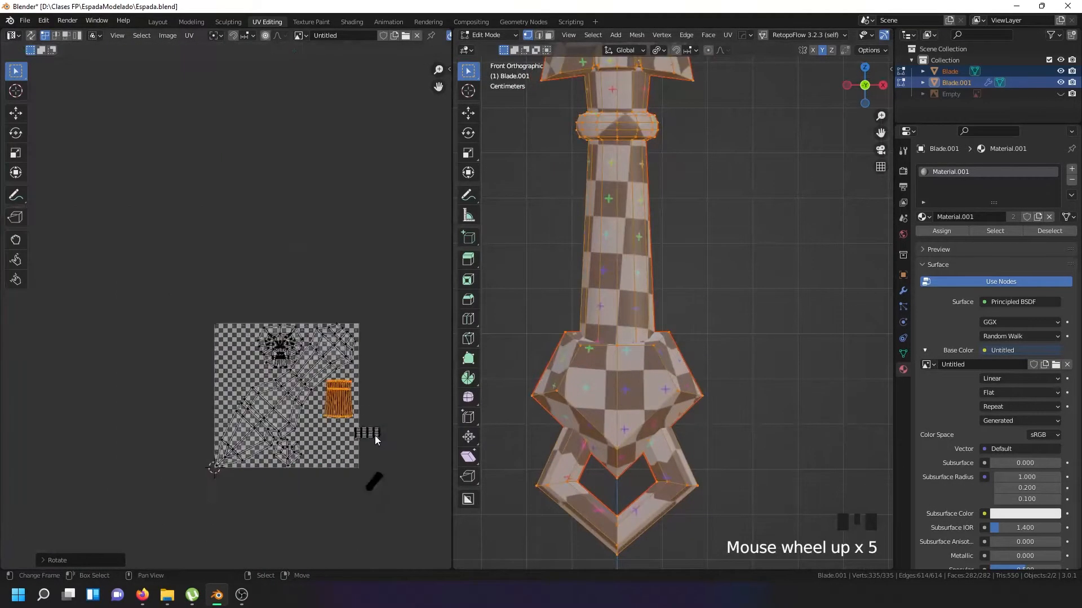
pyautogui.scroll(2, 373, 434)
pyautogui.rightClick(373, 435)
pyautogui.press('l')
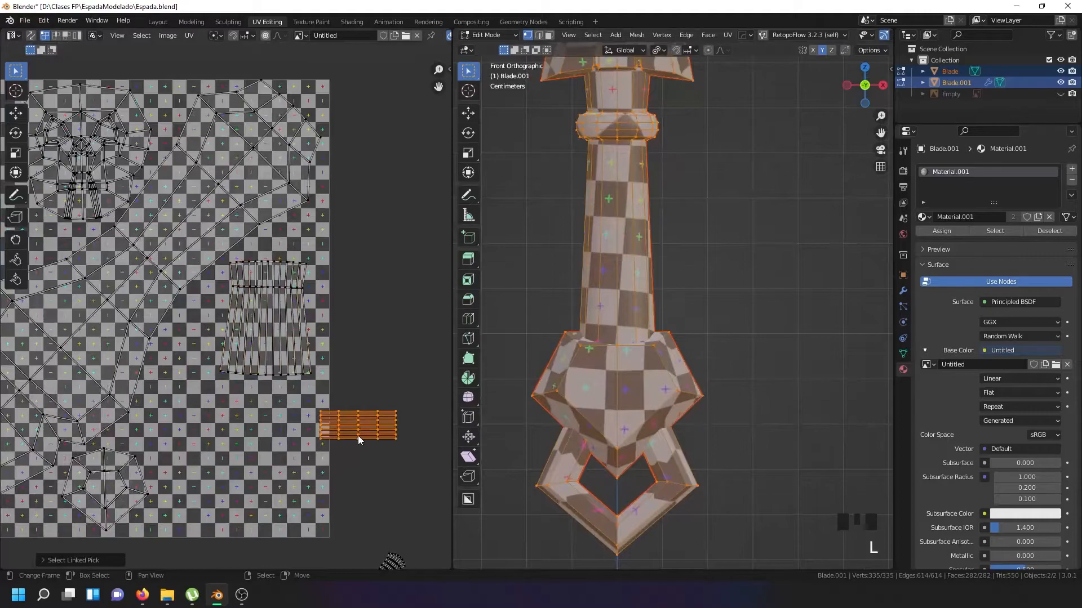
pyautogui.press('g')
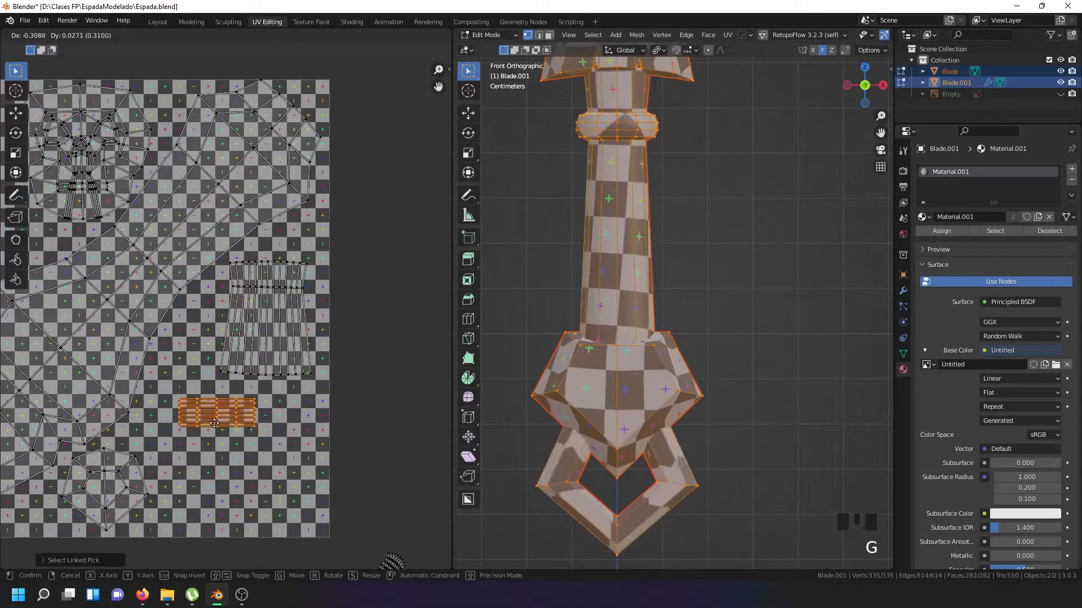
pyautogui.click(214, 423)
# Enlarge the end loop's rectangular UV island to roughly twice its size
pyautogui.scroll(4, 220, 423)
pyautogui.press('s')
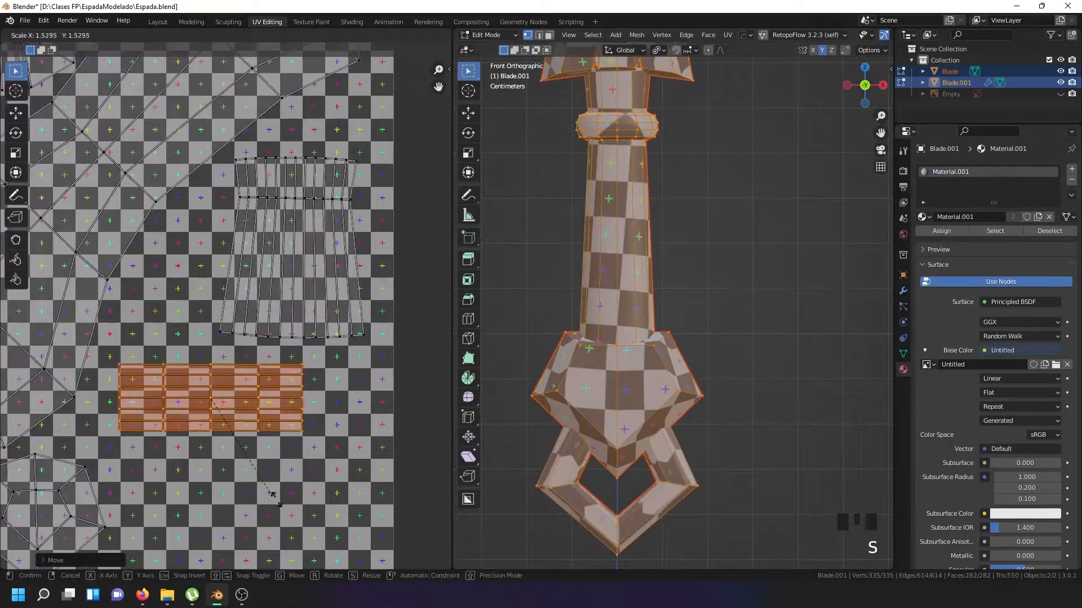
pyautogui.click(294, 529)
# Select a single vertex near the lower inner corner of the diamond-shaped end loop on the model
pyautogui.scroll(4, 641, 555)
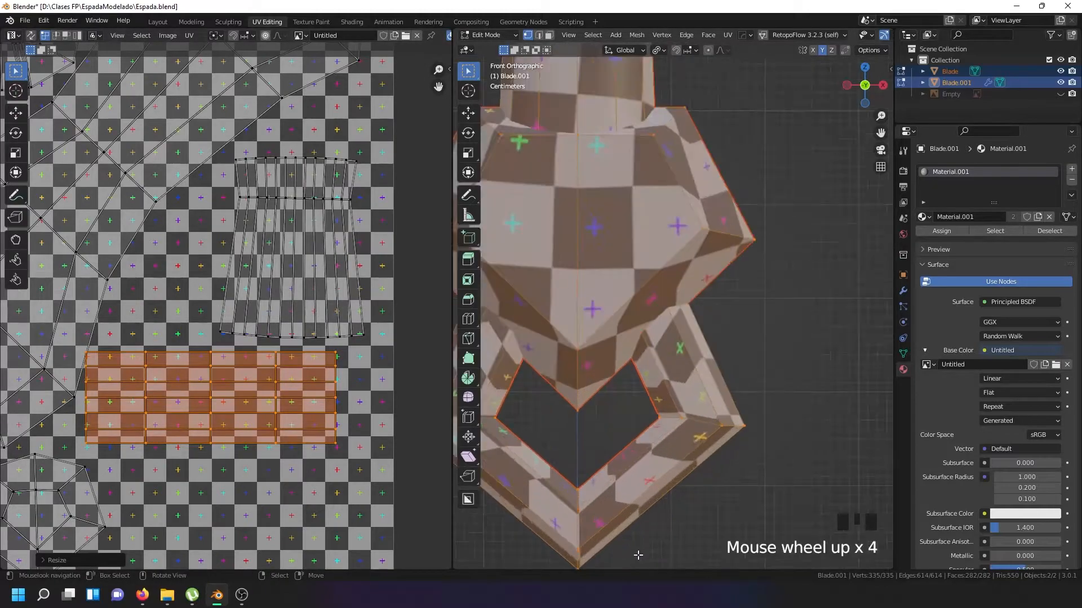
pyautogui.scroll(2, 592, 529)
pyautogui.rightClick(572, 502)
pyautogui.scroll(-2, 572, 501)
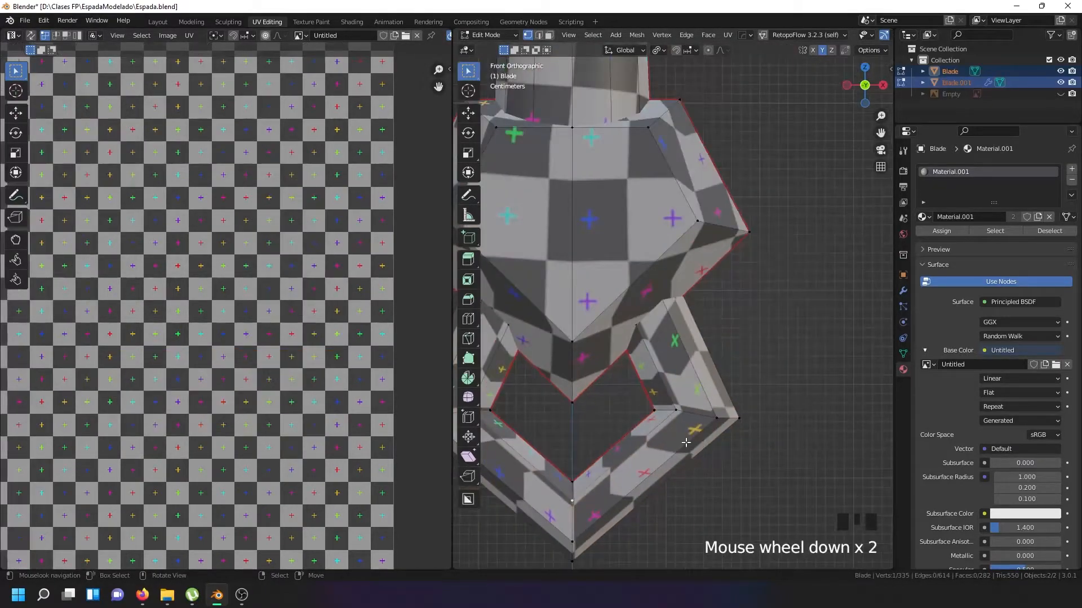
# Select the whole sword mesh and shift its rectangular UV island lower in the UV layout
pyautogui.press('Tab')
pyautogui.press('Tab')
pyautogui.press('a')
pyautogui.press('a')
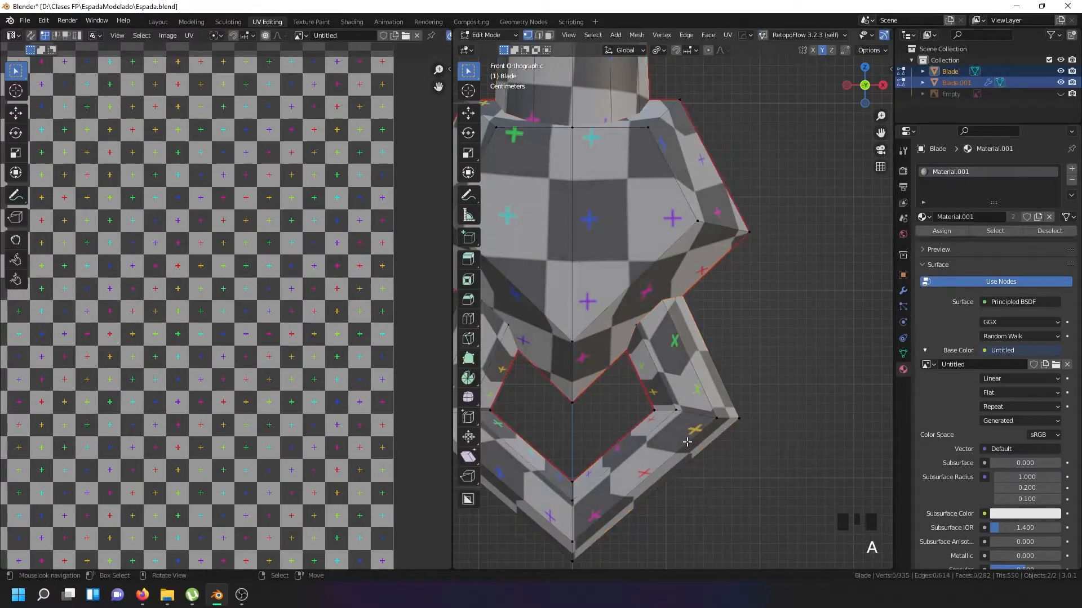
pyautogui.scroll(-4, 687, 442)
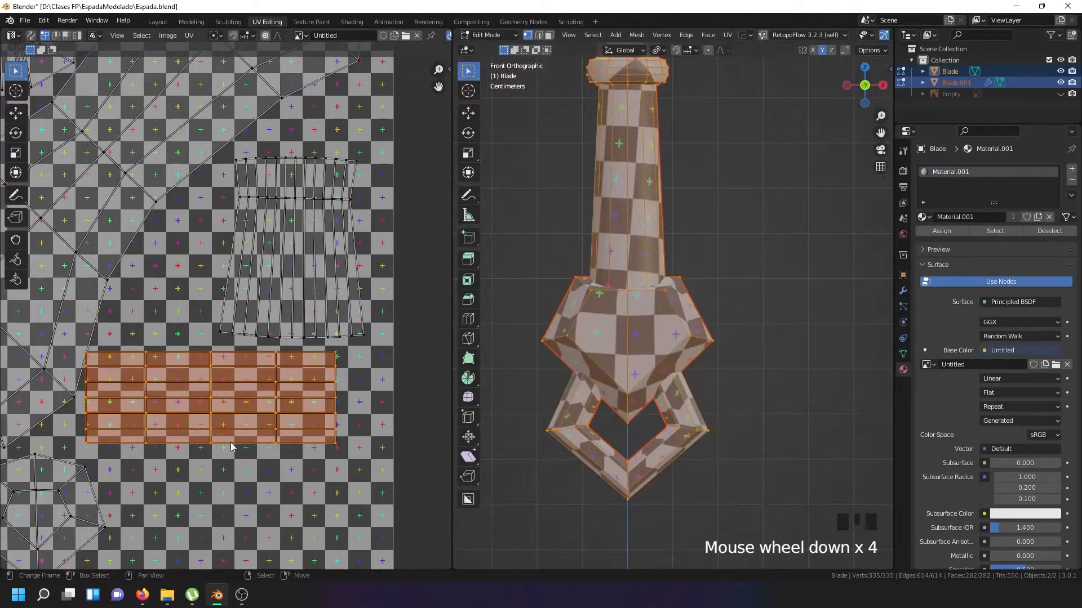
pyautogui.rightClick(231, 445)
pyautogui.press('l')
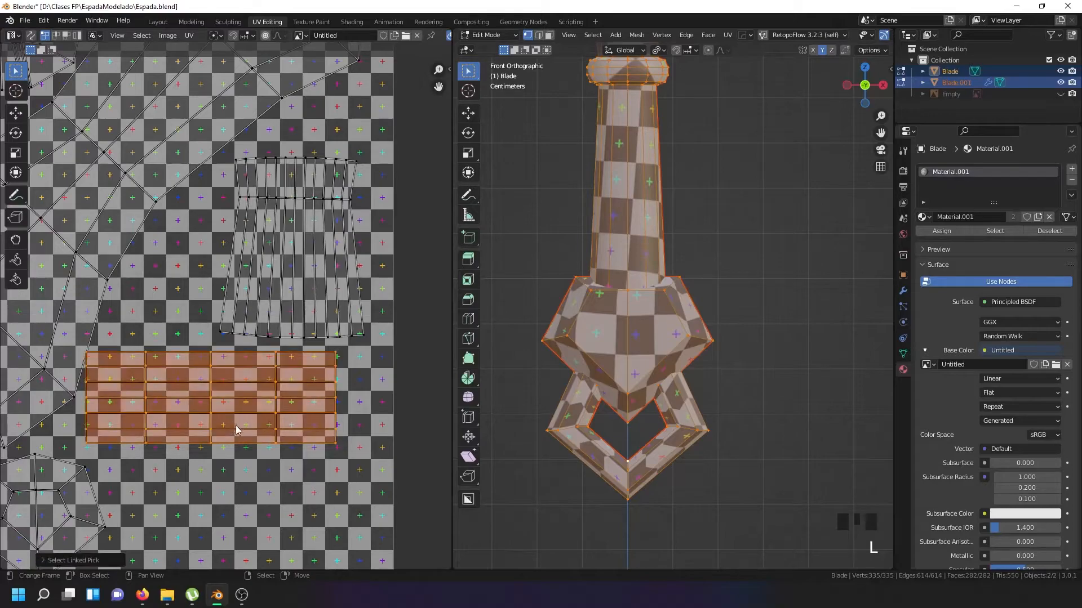
pyautogui.press('g')
pyautogui.click(268, 467)
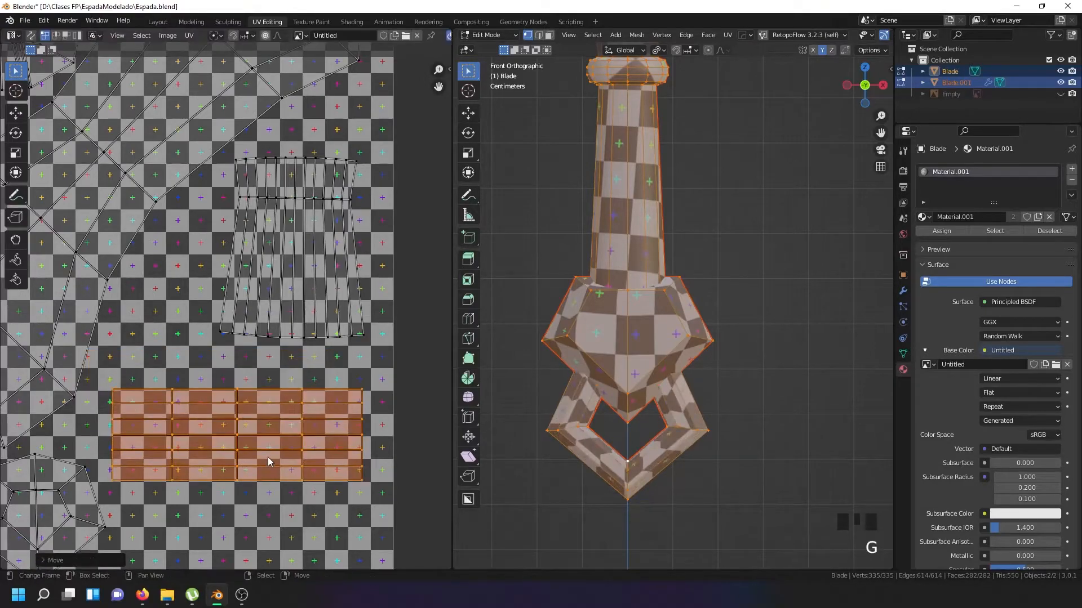
# Apply All Transforms to both sword objects in Object Mode
pyautogui.press('Tab')
pyautogui.hotkey('ctrl', 'a')
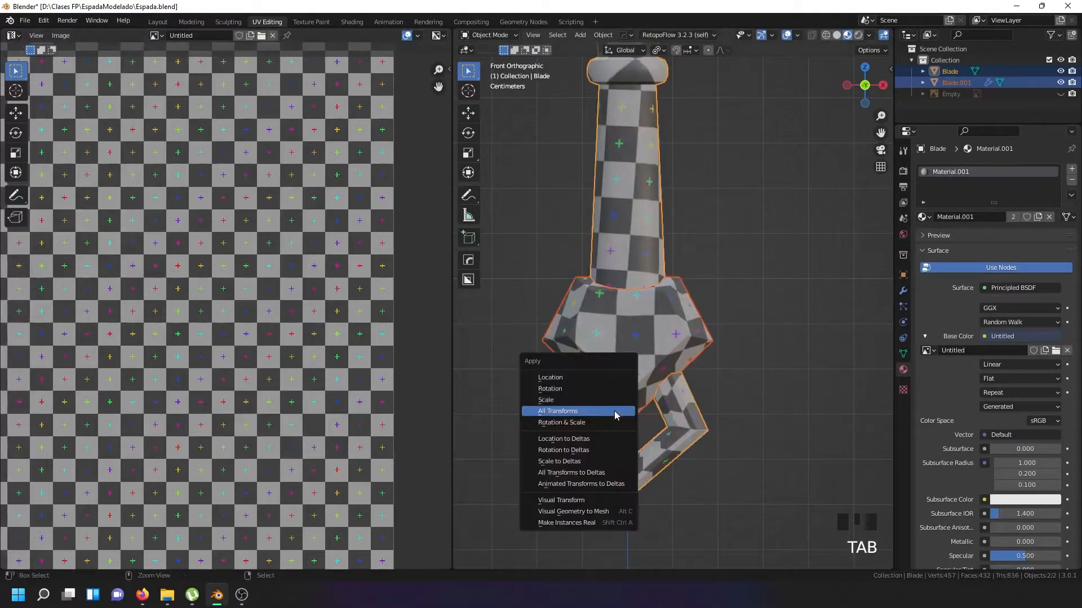
pyautogui.click(616, 413)
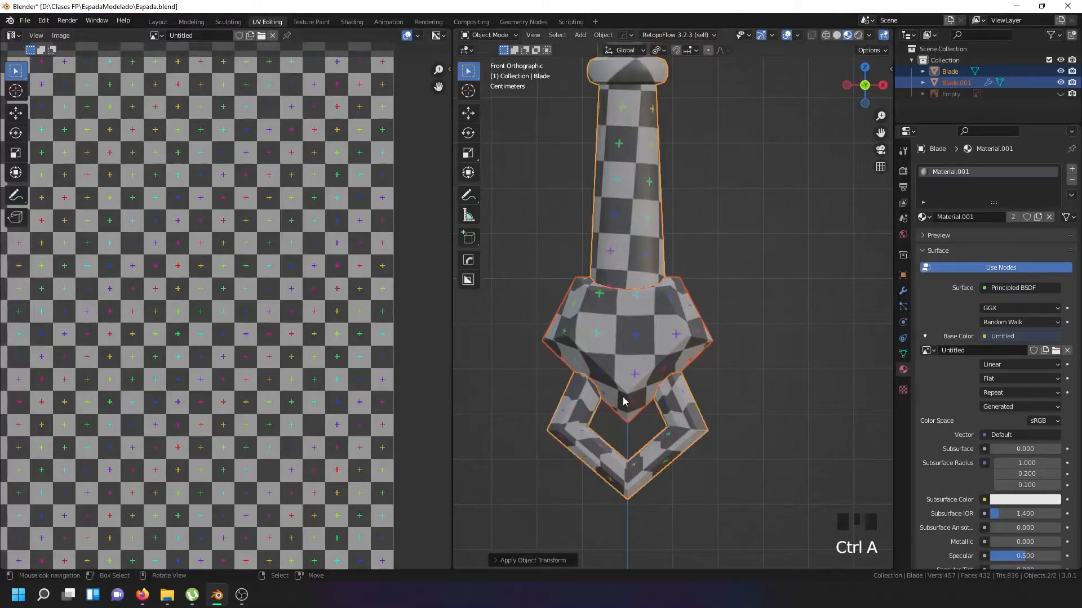
# Select all geometry of both sword objects in Edit Mode and unwrap it again
pyautogui.press('Tab')
pyautogui.press('a')
pyautogui.press('a')
pyautogui.press('a')
pyautogui.scroll(-6, 624, 397)
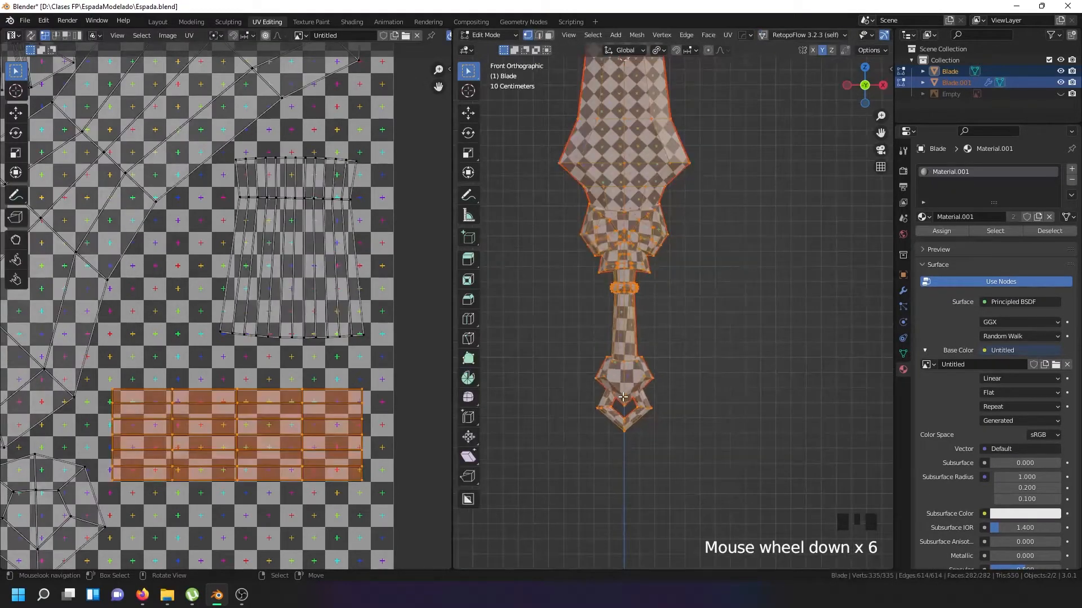
pyautogui.scroll(-2, 623, 396)
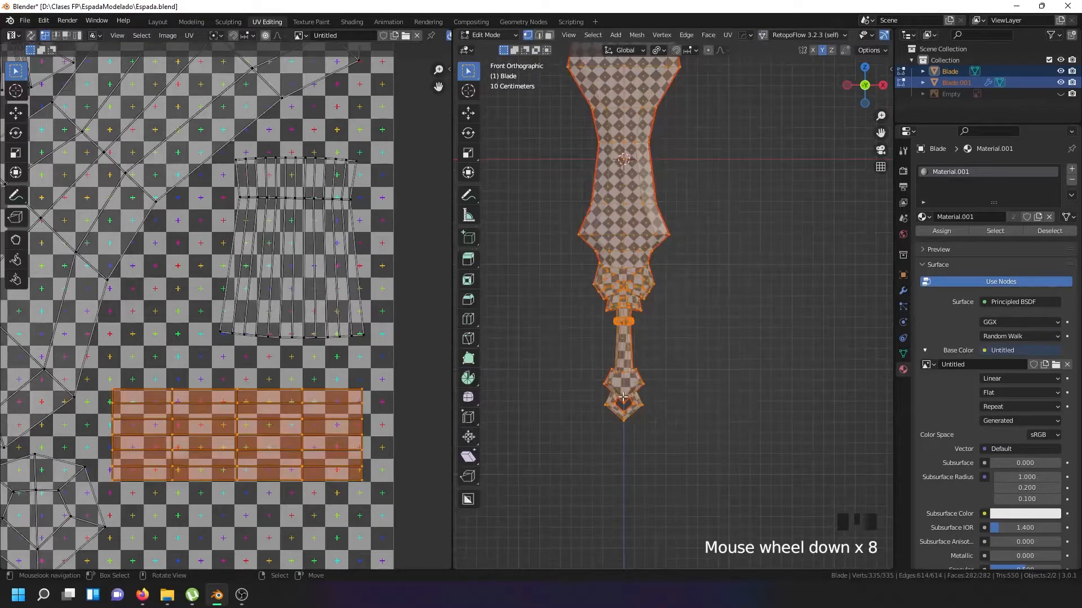
pyautogui.press('u')
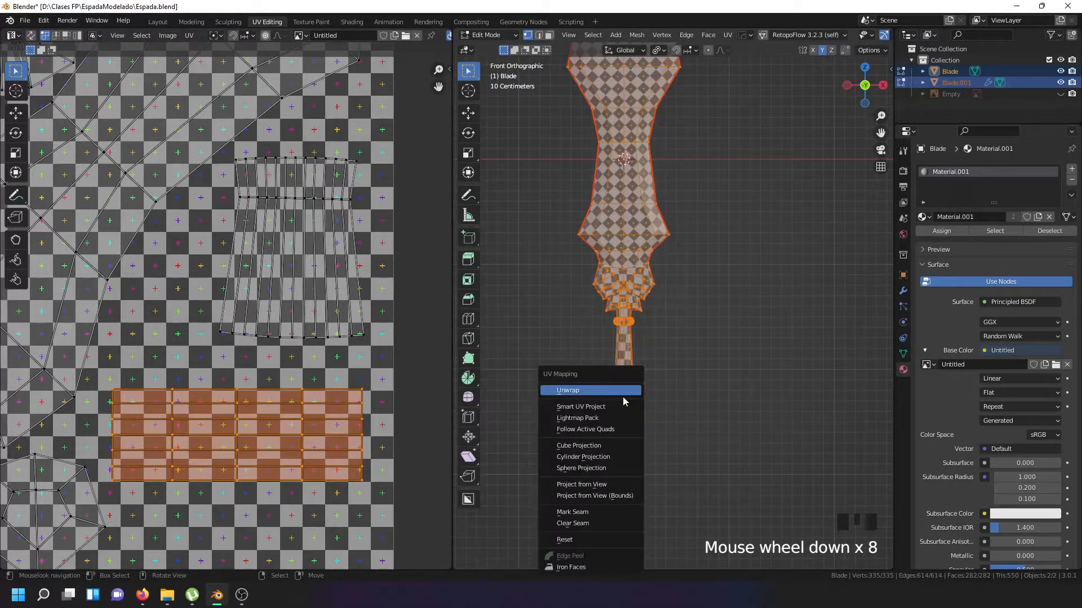
pyautogui.click(623, 397)
# Examine the new UV islands and the checker pattern on the sword's blade, guard and handle for even scale
pyautogui.scroll(-5, 333, 414)
pyautogui.scroll(3, 231, 414)
pyautogui.scroll(3, 238, 397)
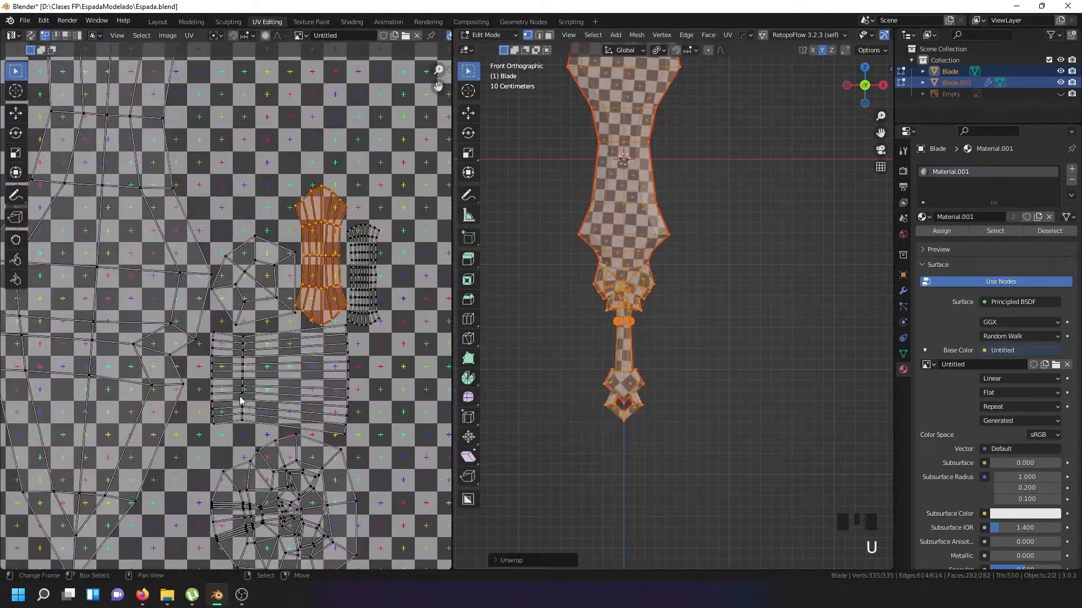
pyautogui.scroll(-3, 215, 379)
pyautogui.scroll(6, 292, 346)
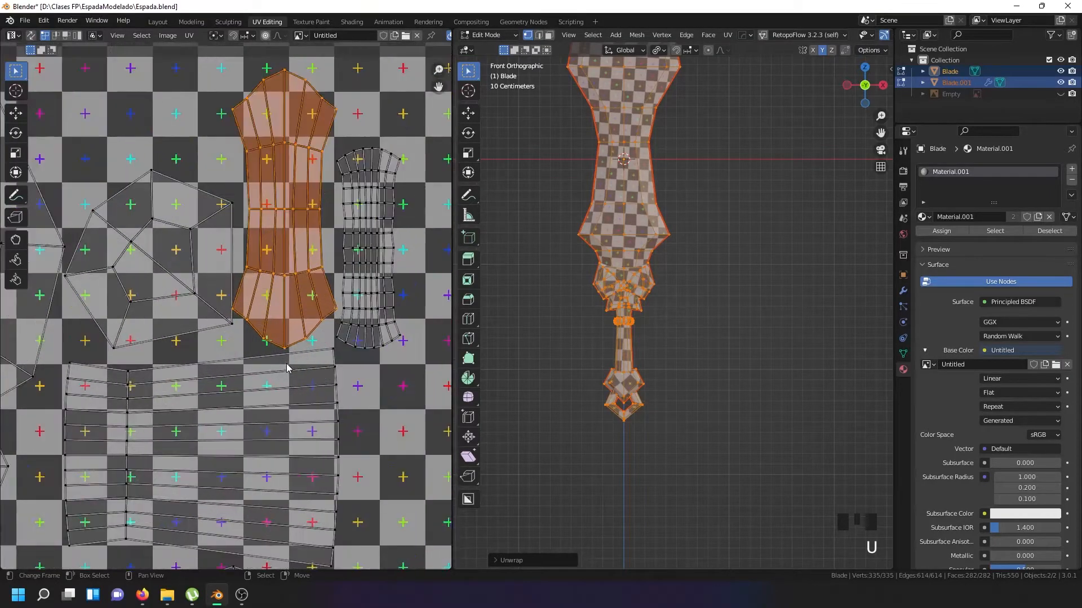
pyautogui.scroll(-7, 281, 349)
pyautogui.scroll(5, 629, 332)
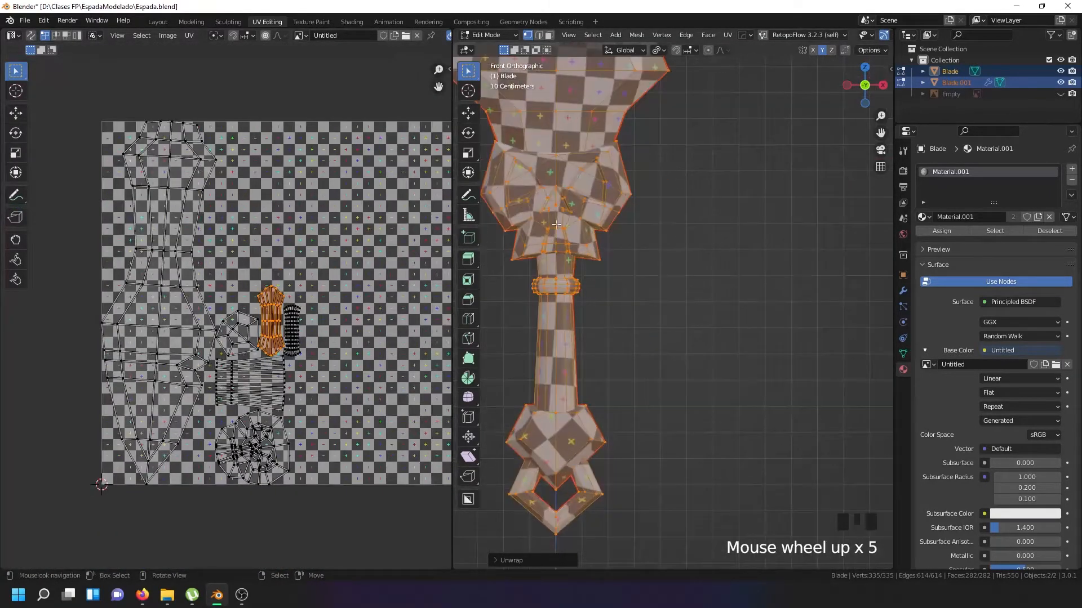
pyautogui.keyDown('shift'); pyautogui.moveTo(556, 248); pyautogui.dragTo(590, 403, button='middle'); pyautogui.keyUp('shift')
pyautogui.scroll(-3, 346, 296)
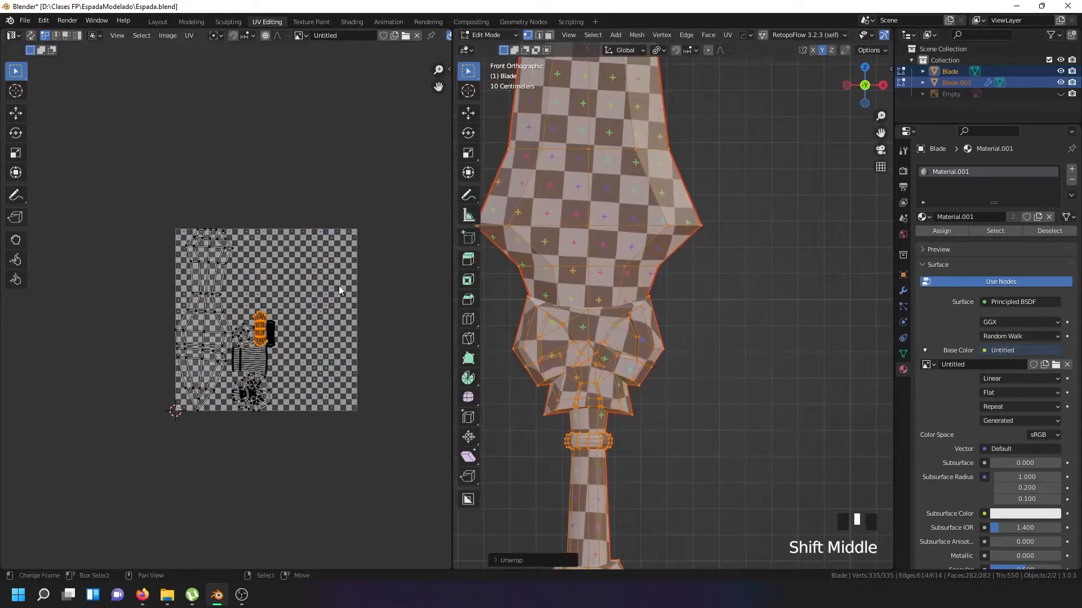
# Select all UV islands and move them together toward the middle of the UV tile
pyautogui.press('a')
pyautogui.press('a')
pyautogui.press('a')
pyautogui.scroll(3, 249, 327)
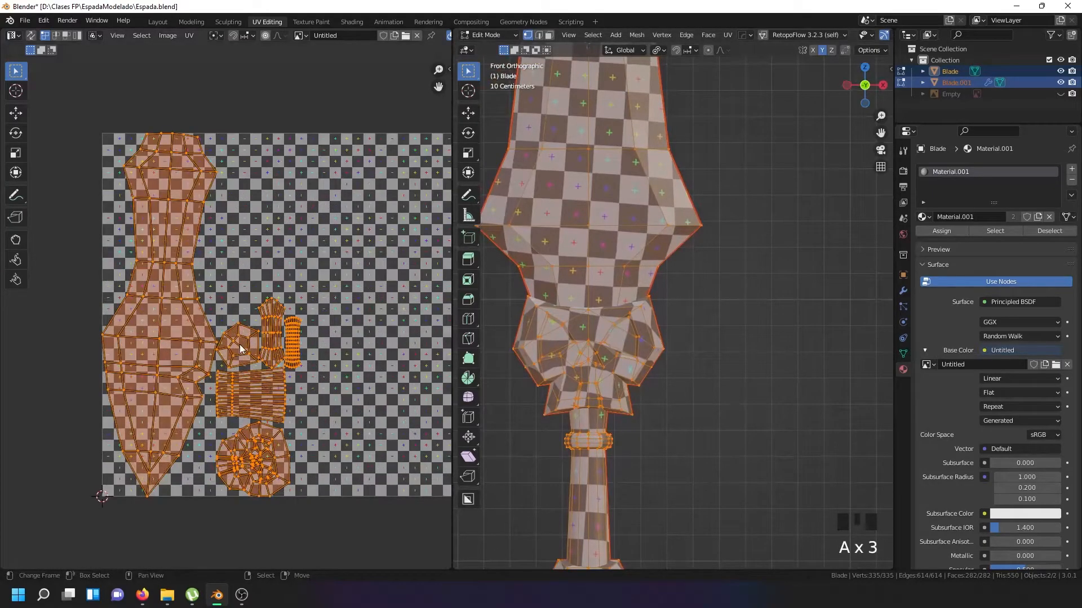
pyautogui.press('g')
pyautogui.click(321, 349)
pyautogui.moveTo(321, 348); pyautogui.dragTo(264, 367, button='middle')
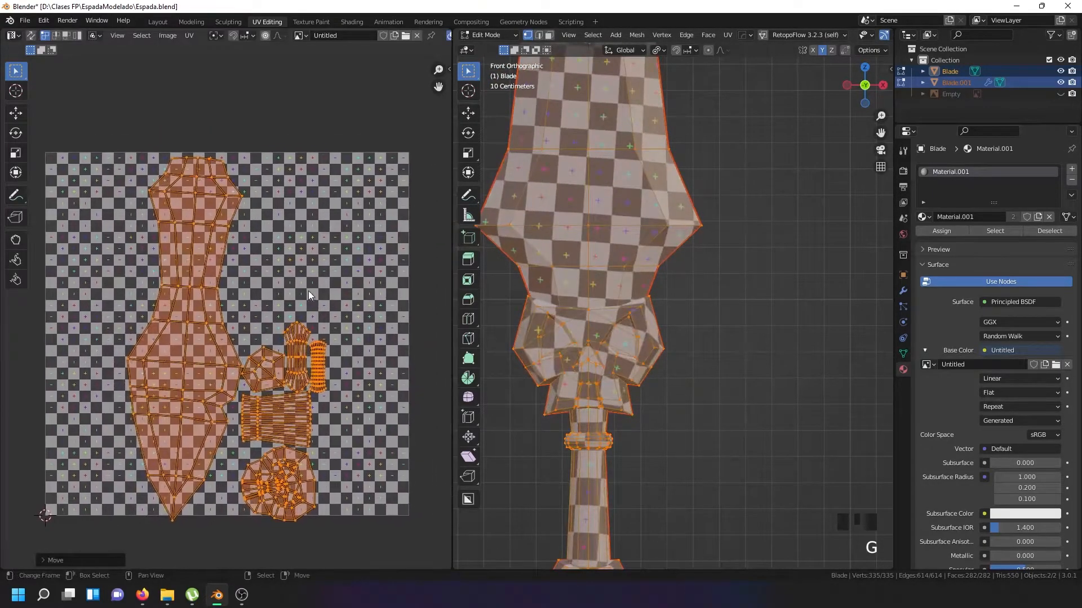
# Rotate all UV islands together so the blade island lies diagonally across the UV tile
pyautogui.press('r')
pyautogui.click(327, 372)
pyautogui.press('Tab')
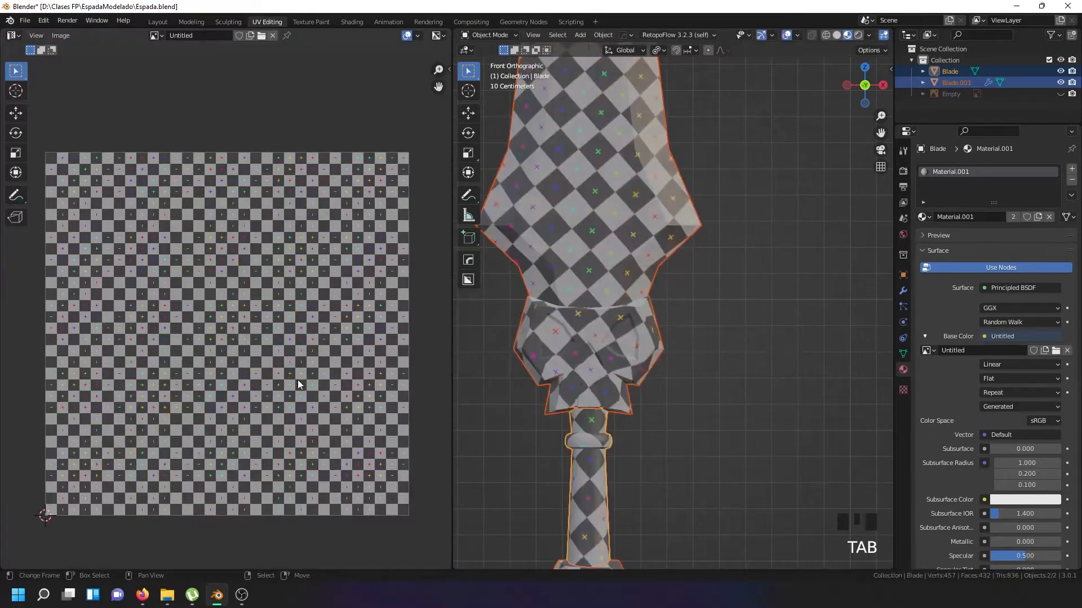
pyautogui.press('Tab')
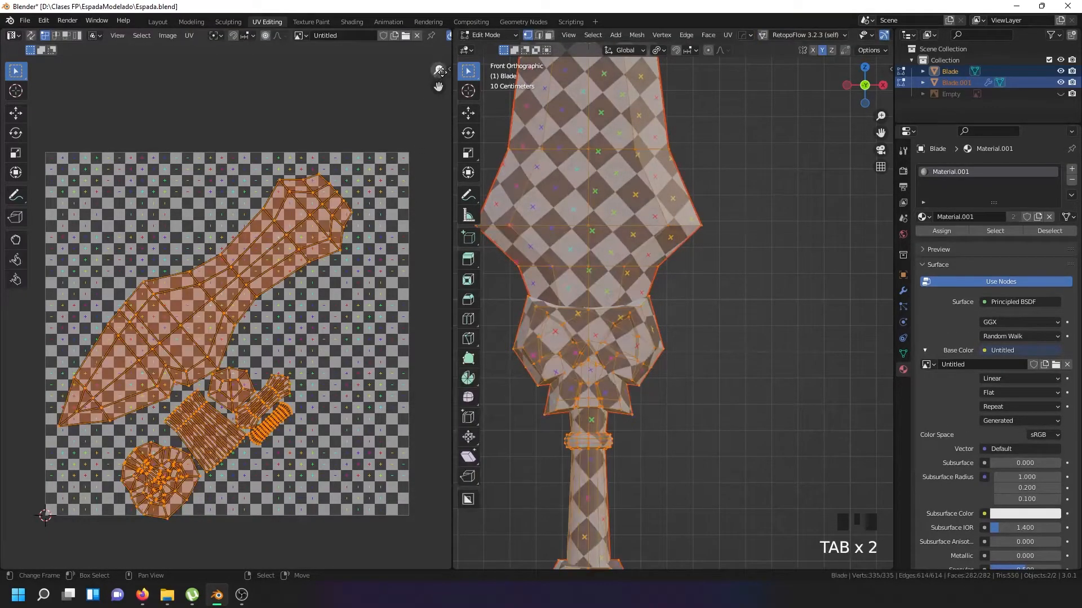
# Open the TexTools UV Layout tools in the UV editor
pyautogui.click(448, 70)
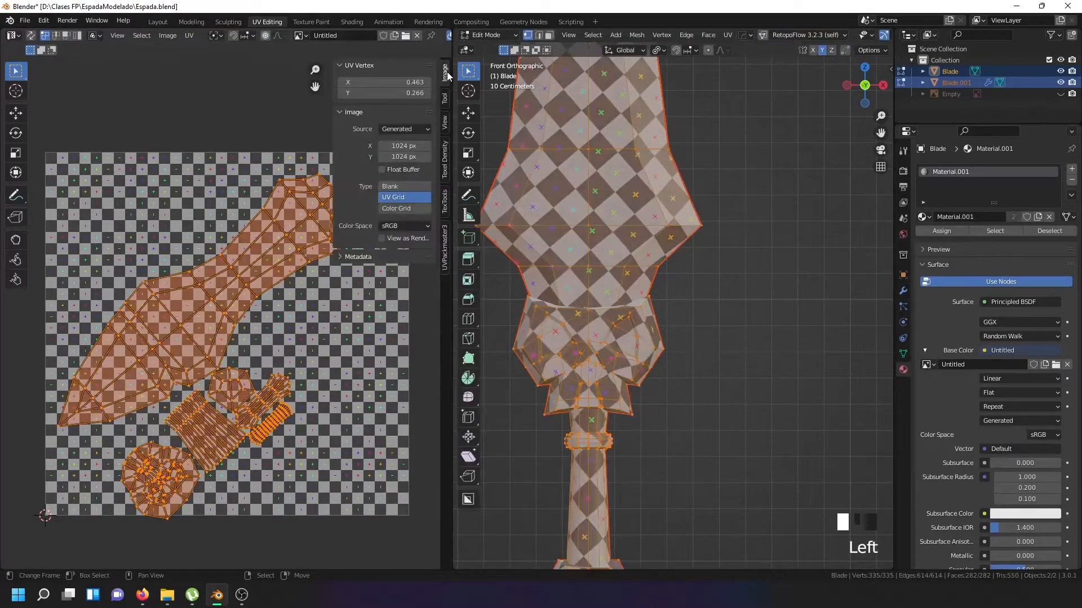
pyautogui.click(445, 200)
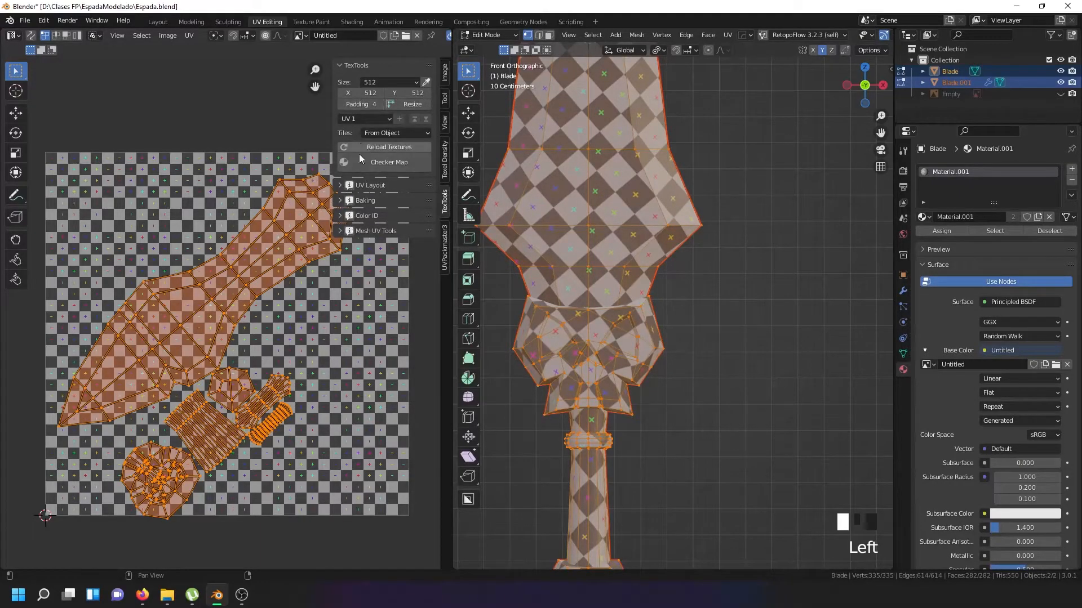
pyautogui.click(349, 186)
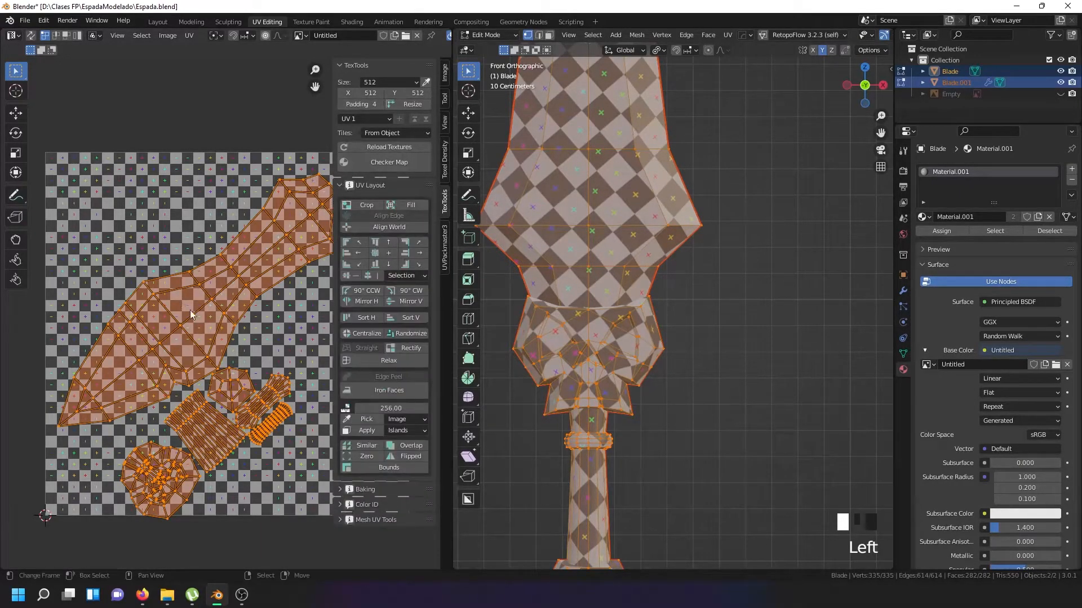
# Scale up all UV islands together and reposition them so the diagonal blade island fills the UV tile
pyautogui.scroll(-3, 216, 443)
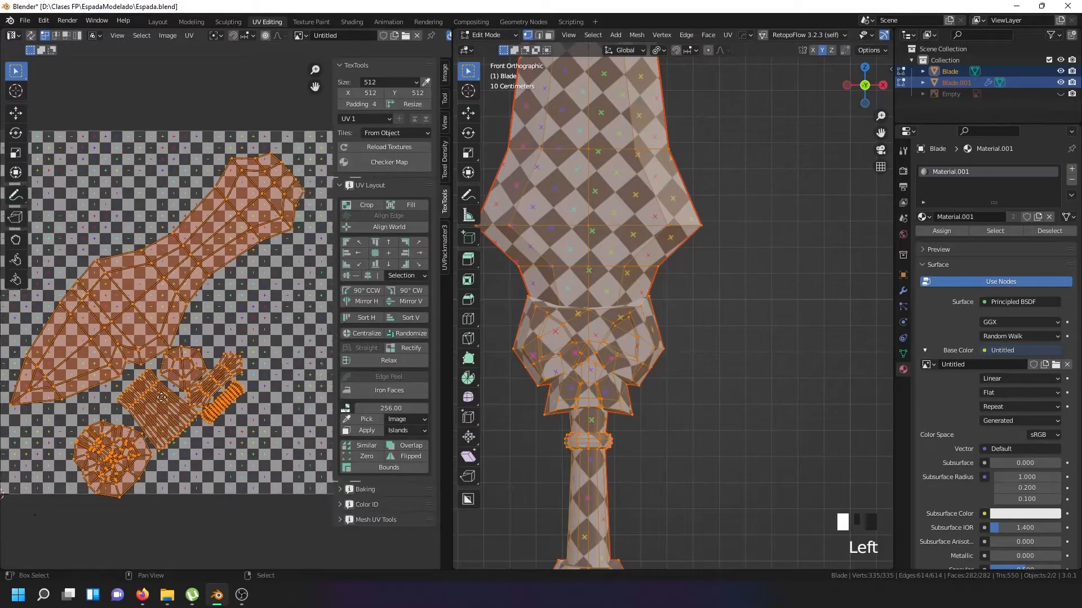
pyautogui.press('g')
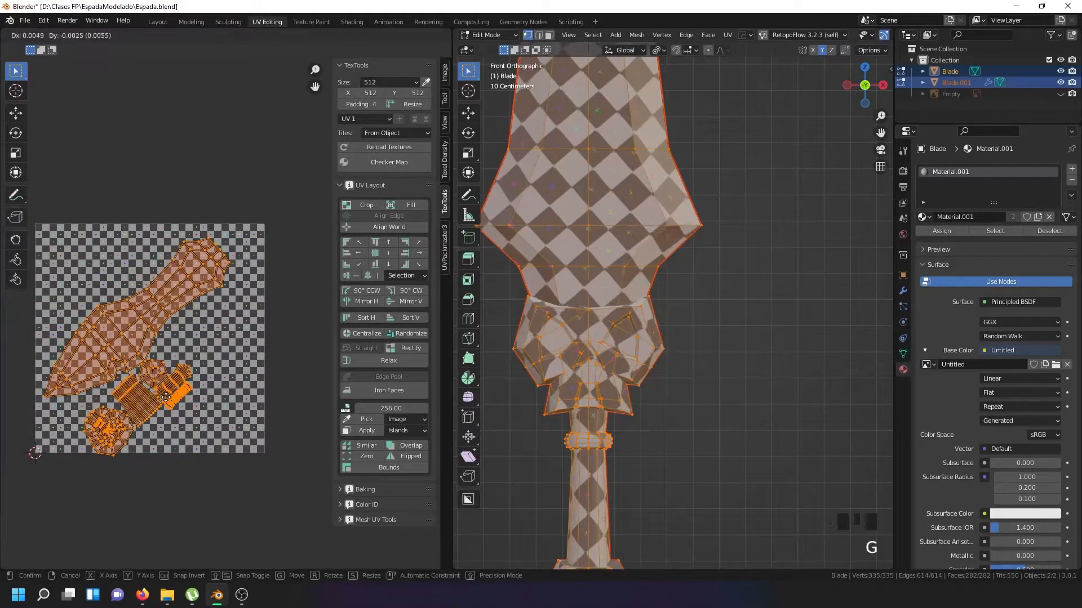
pyautogui.press('s')
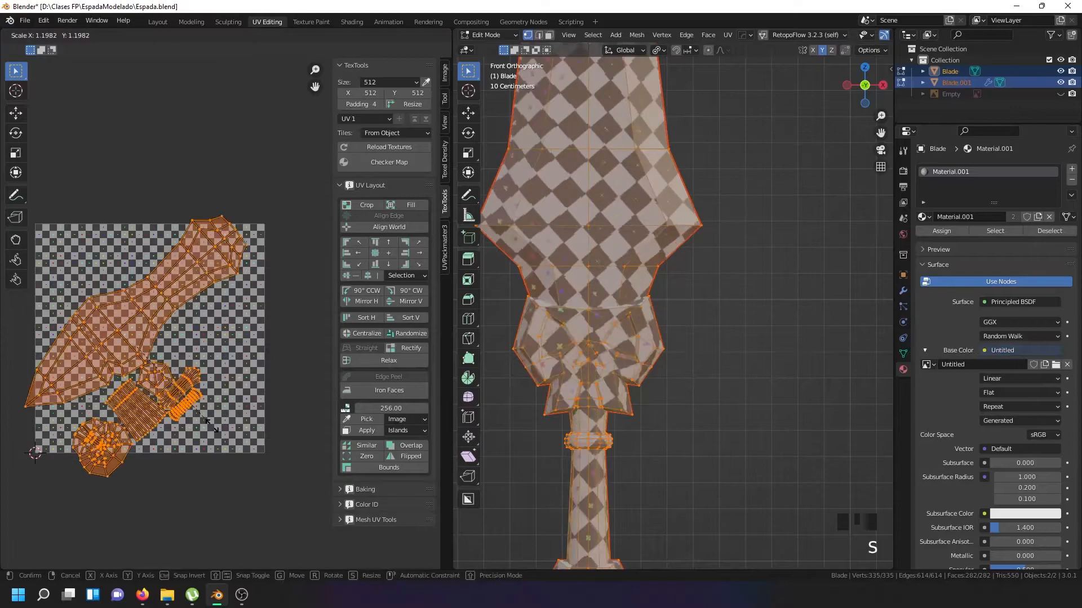
pyautogui.click(217, 433)
pyautogui.press('g')
pyautogui.click(224, 408)
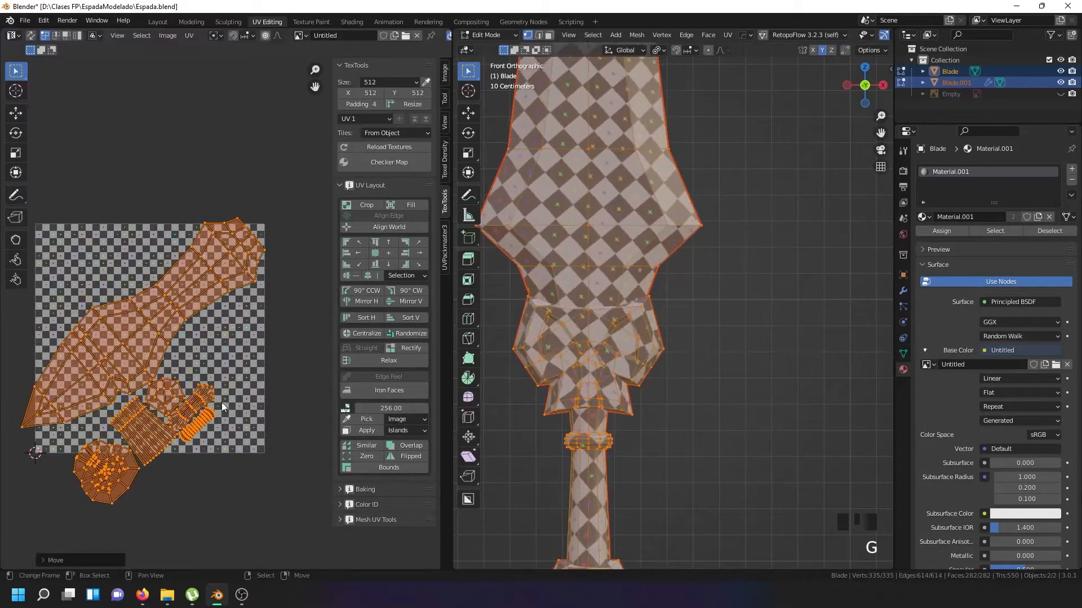
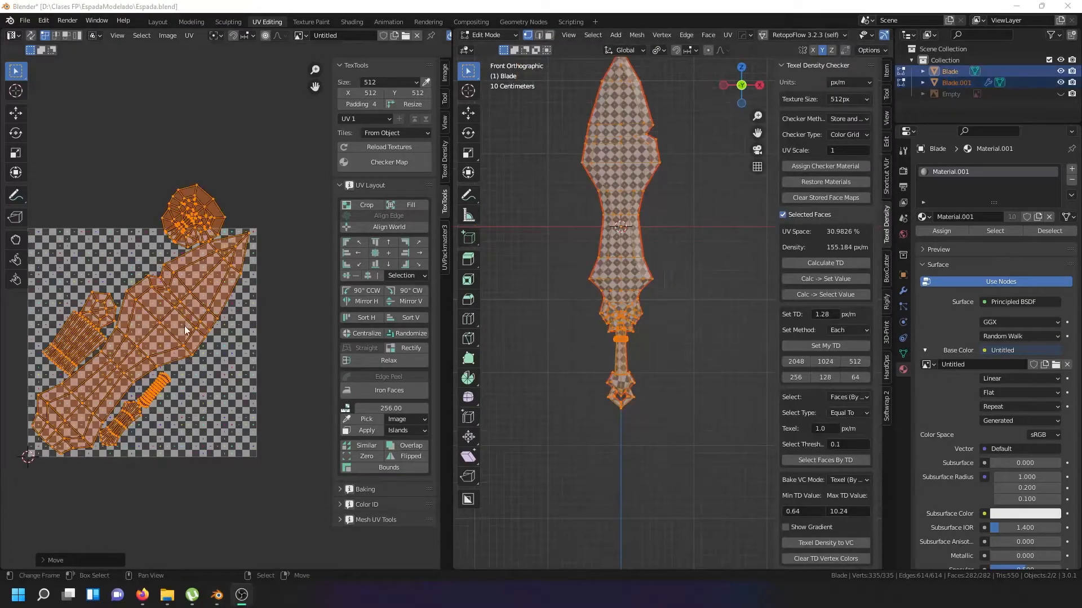
# Widen the UV editor and nudge all UV islands slightly within the UV tile
pyautogui.scroll(1, 198, 359)
pyautogui.moveTo(195, 359); pyautogui.dragTo(216, 352, button='middle')
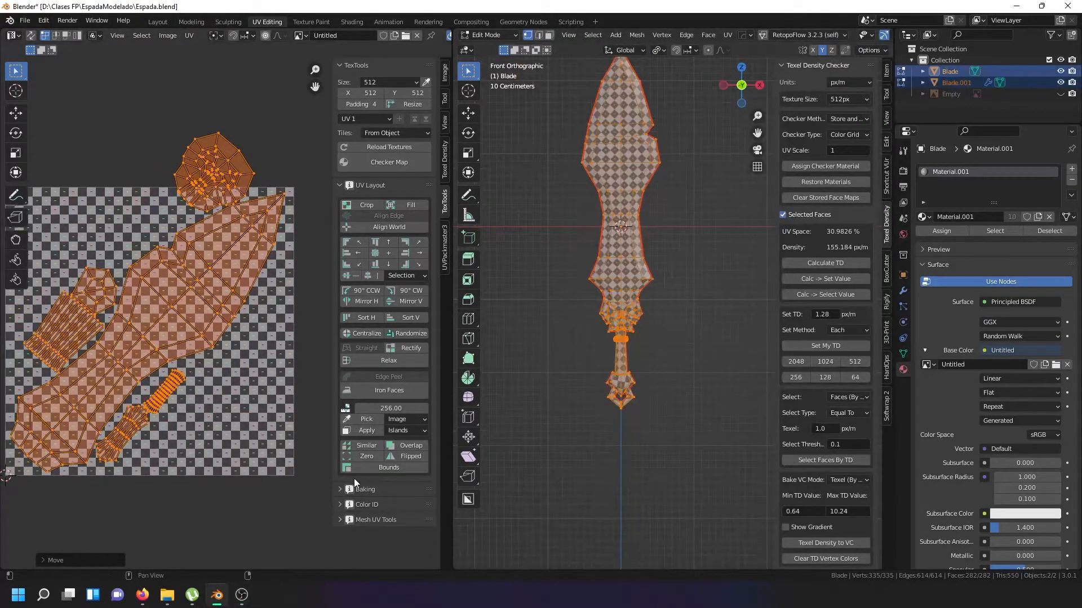
pyautogui.moveTo(452, 446); pyautogui.dragTo(534, 445)
pyautogui.press('g')
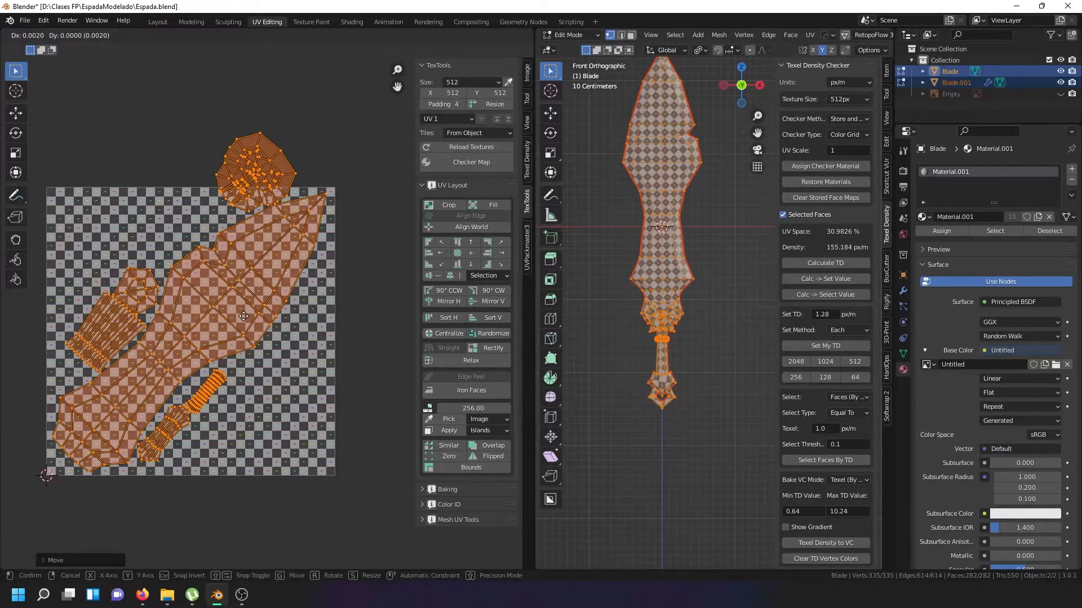
pyautogui.click(244, 318)
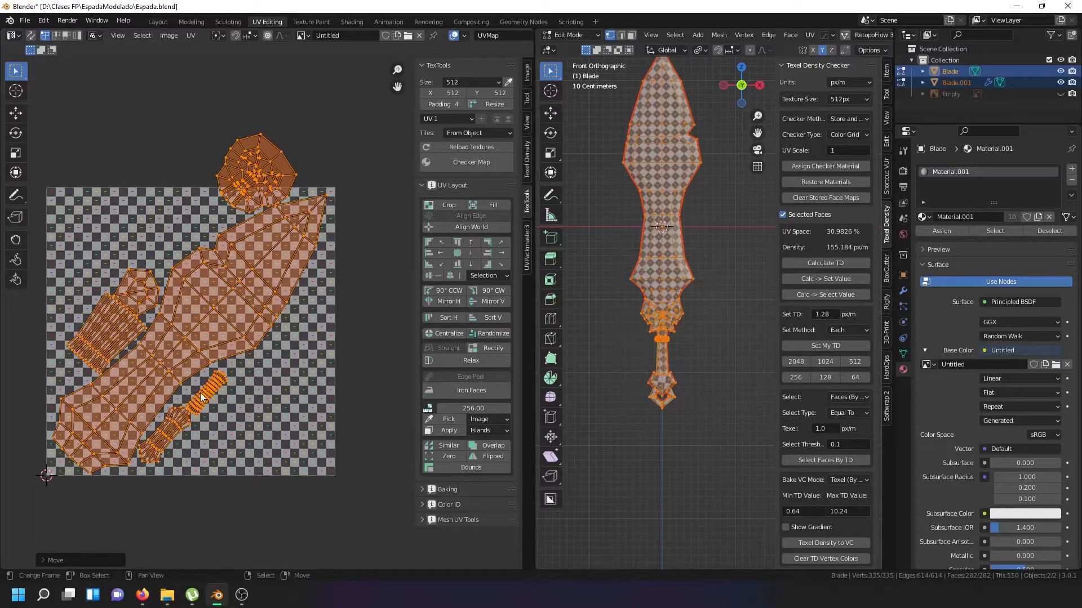
# Move the wide tapered, striped UV island into the empty lower-right area of the UV tile and rotate it upright
pyautogui.hotkey('alt', 'a')
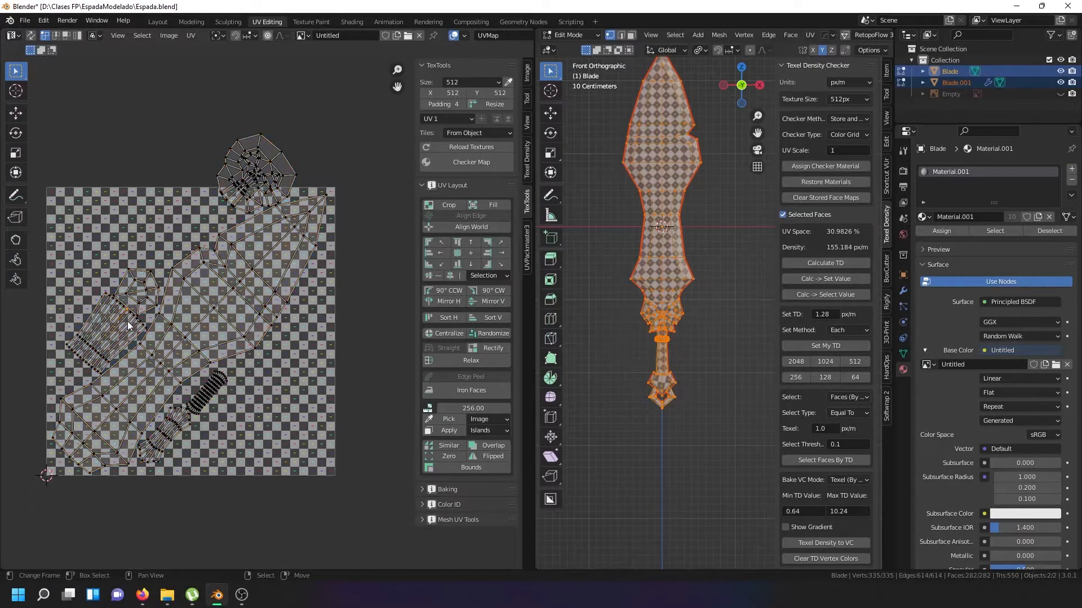
pyautogui.press('l')
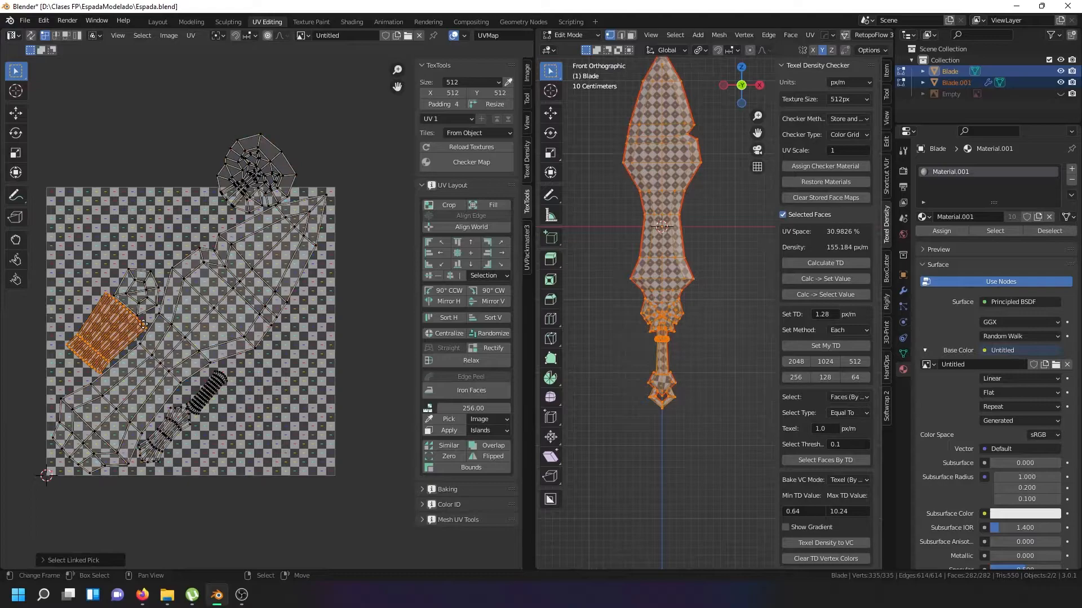
pyautogui.press('g')
pyautogui.click(308, 415)
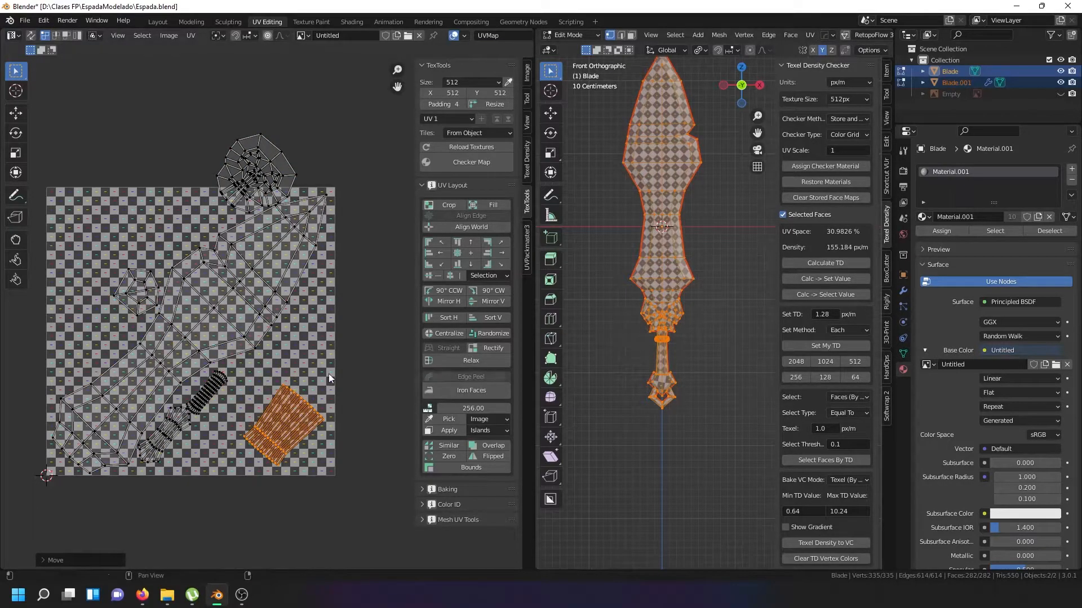
pyautogui.scroll(2, 337, 397)
pyautogui.press('r')
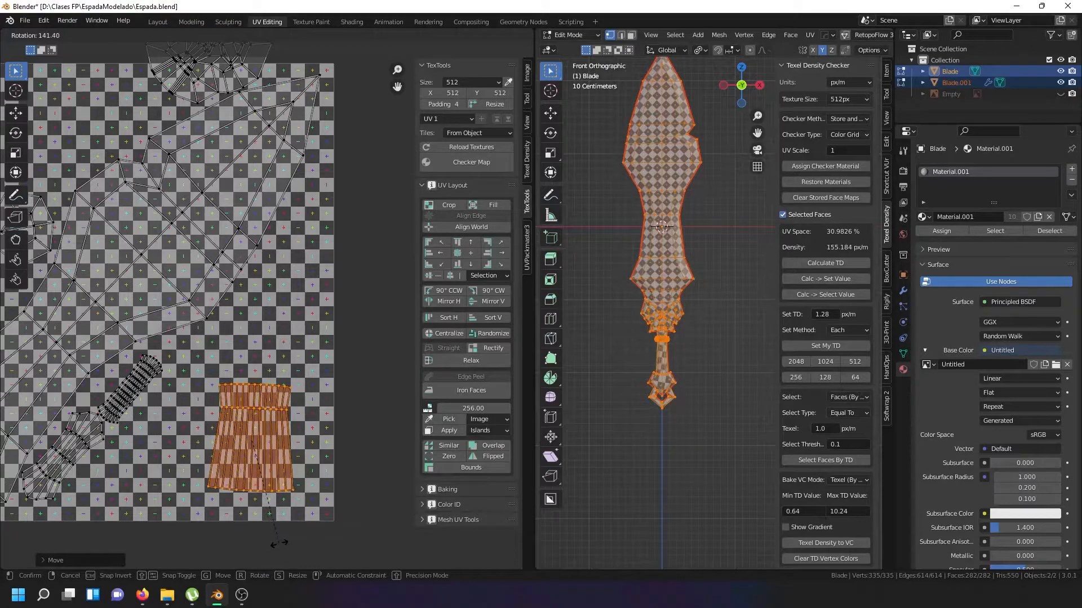
pyautogui.click(259, 530)
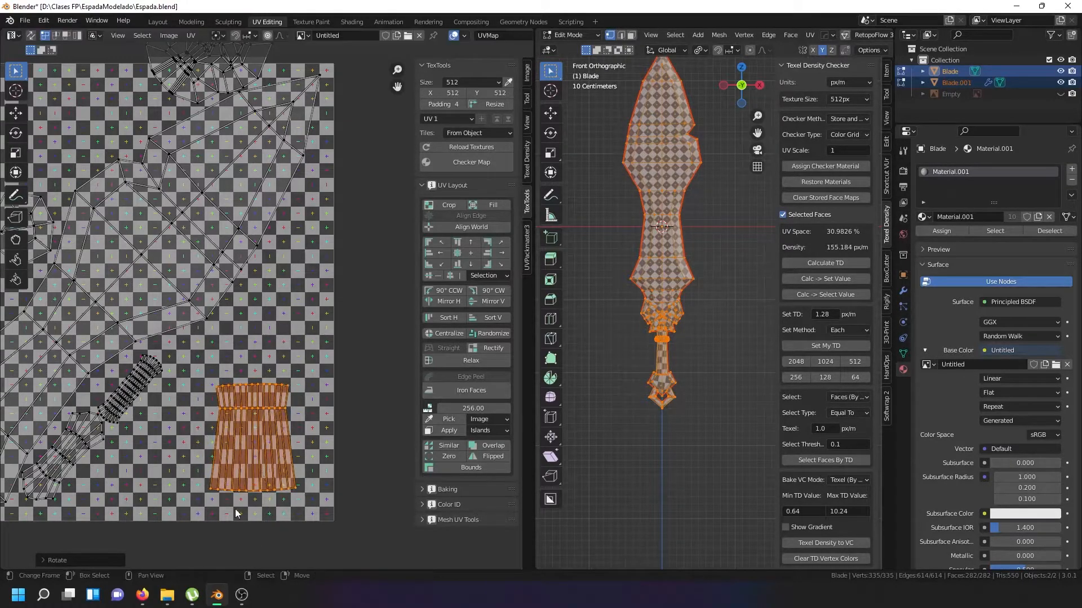
# Move the narrow, densely ribbed UV island down near the UV tile's lower edge, beside the upright tapered island
pyautogui.click(131, 396)
pyautogui.press('l')
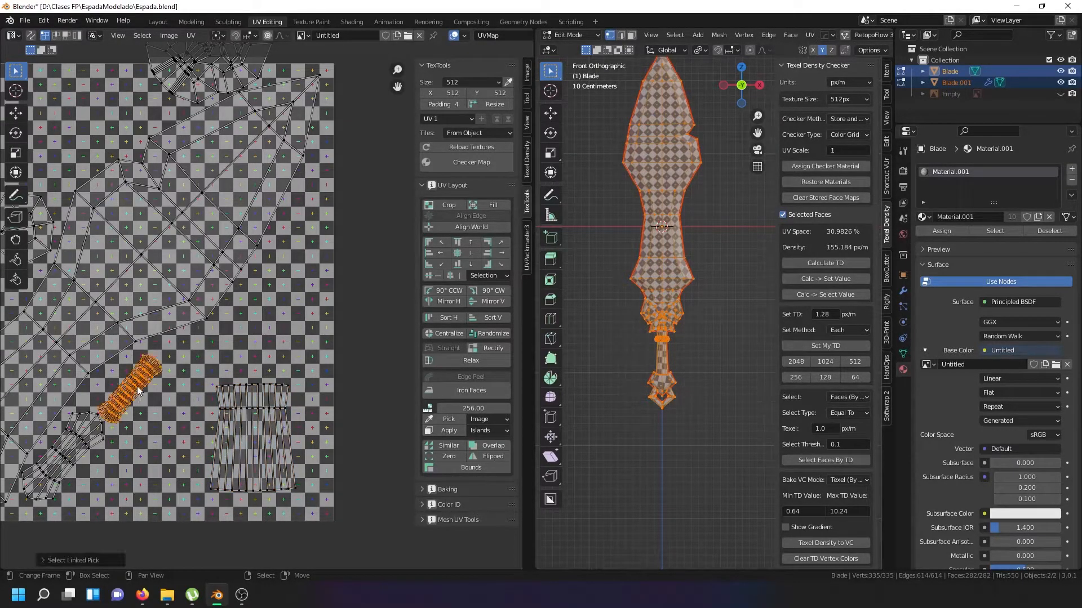
pyautogui.moveTo(143, 398); pyautogui.dragTo(160, 484)
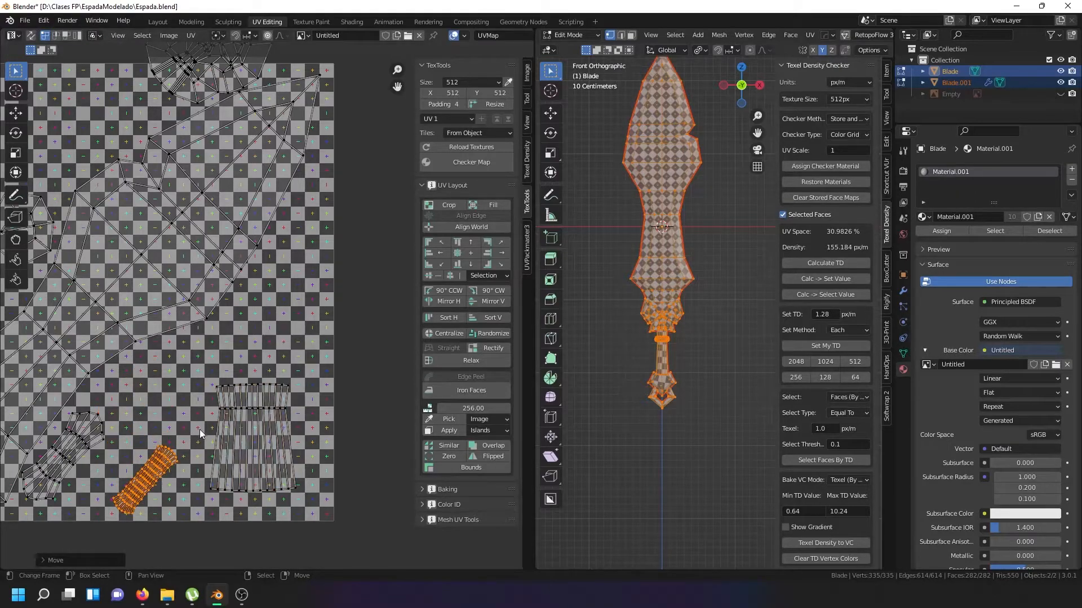
# Rotate the narrow, densely ribbed UV island until it lies horizontally beside the upright tapered island
pyautogui.press('r')
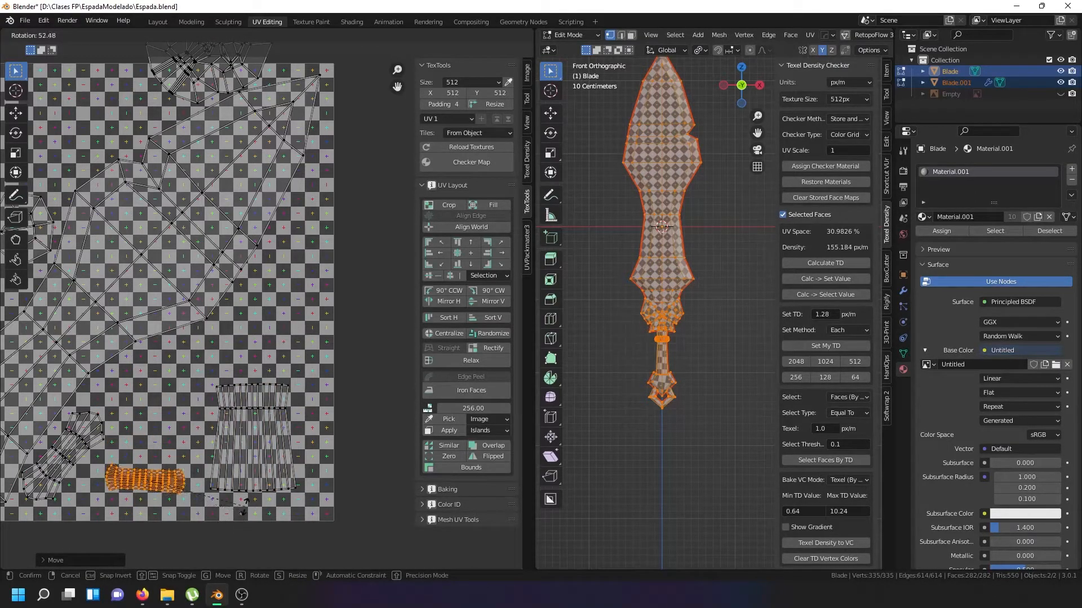
pyautogui.click(246, 509)
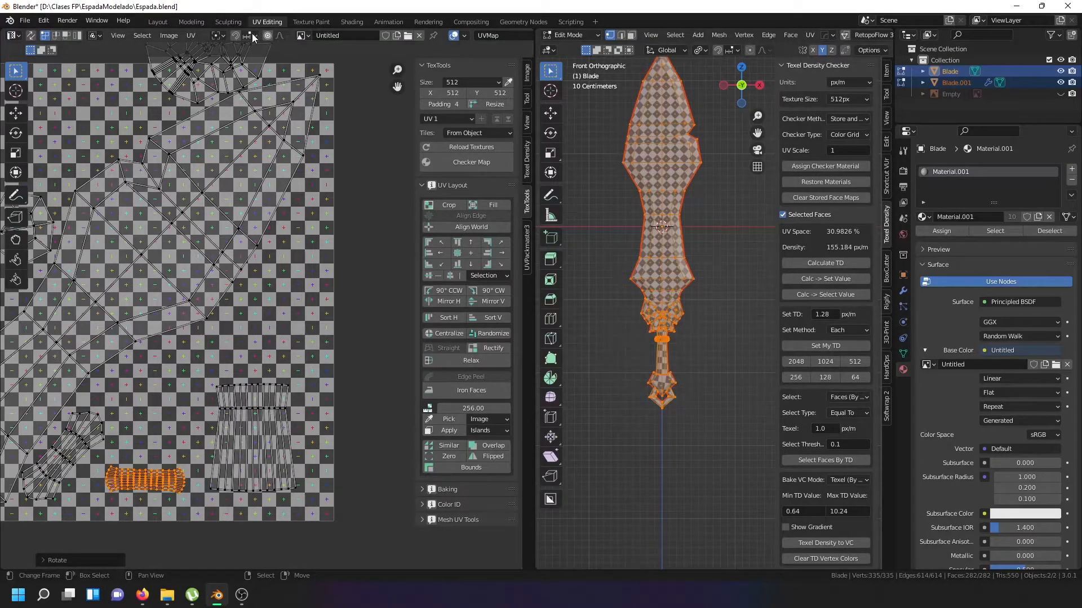
# Turn on Display Stretch in the UV editor and examine the distortion in the round guard island
pyautogui.click(465, 36)
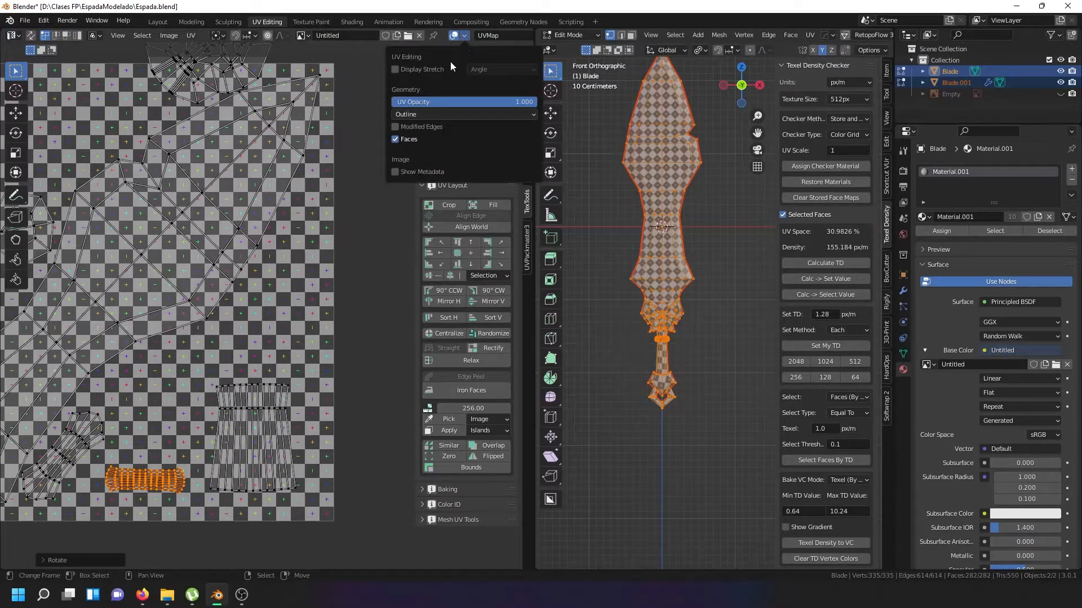
pyautogui.click(409, 70)
pyautogui.scroll(-2, 169, 370)
pyautogui.scroll(3, 140, 241)
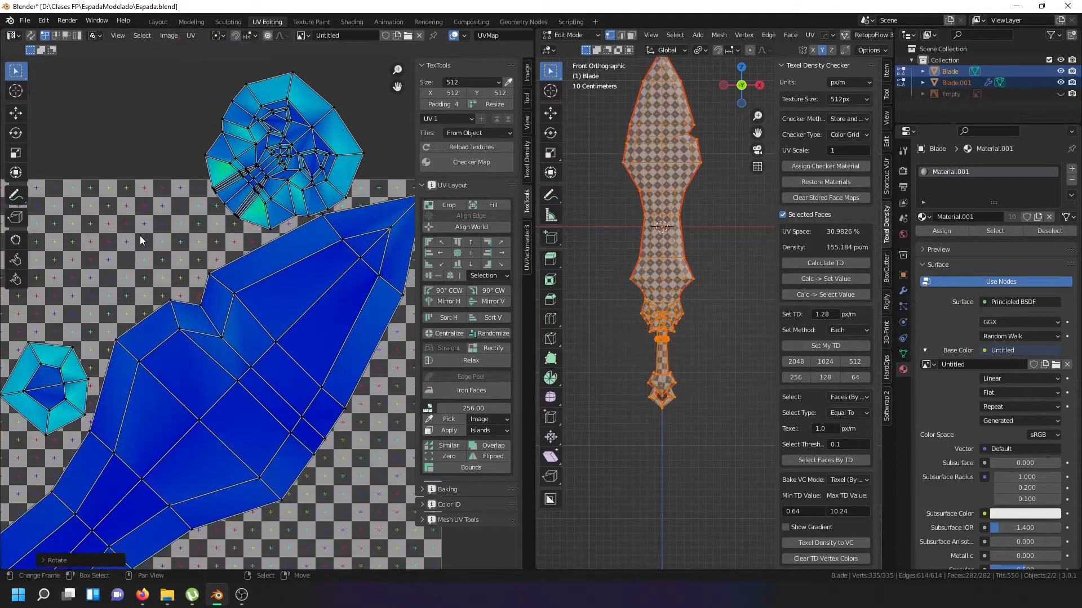
pyautogui.scroll(4, 647, 390)
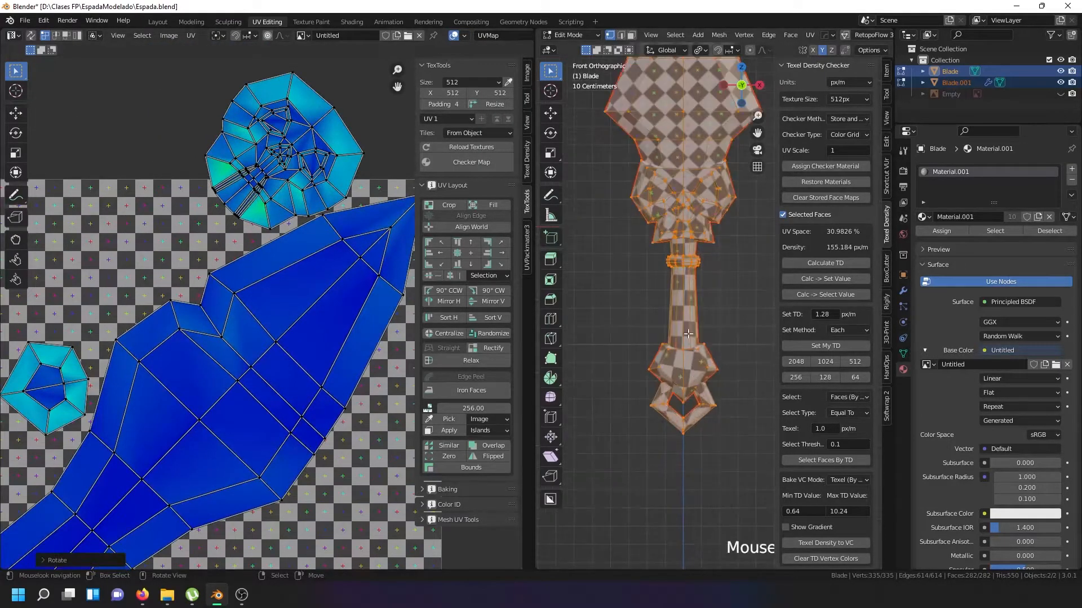
pyautogui.scroll(-1, 207, 370)
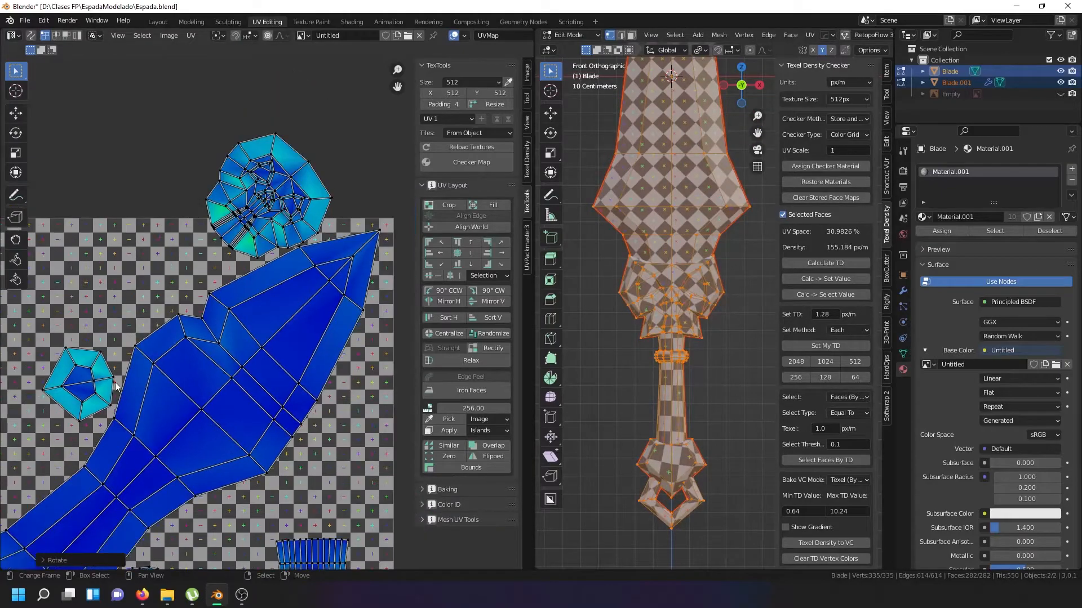
pyautogui.scroll(3, 130, 380)
pyautogui.scroll(-4, 130, 380)
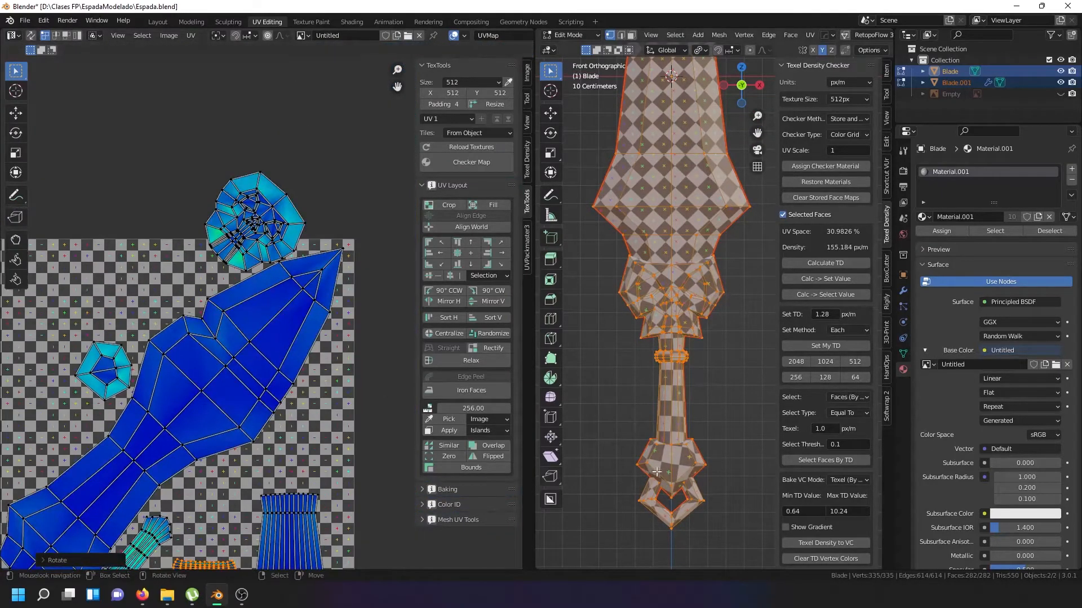
pyautogui.scroll(7, 287, 215)
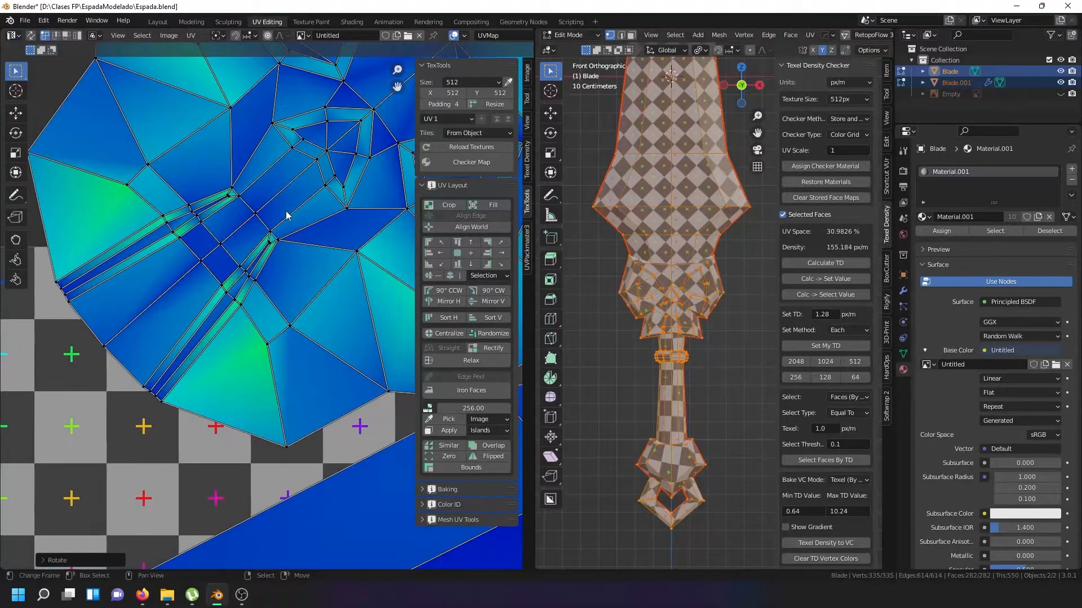
pyautogui.scroll(5, 655, 335)
# Mark seams along the edges of the two narrow grooves at the guard's lower centre, just above the grip
pyautogui.click(655, 335)
pyautogui.moveTo(655, 334); pyautogui.dragTo(624, 309, button='middle')
pyautogui.scroll(3, 662, 314)
pyautogui.keyDown('alt'); pyautogui.rightClick(659, 311); pyautogui.keyUp('alt')
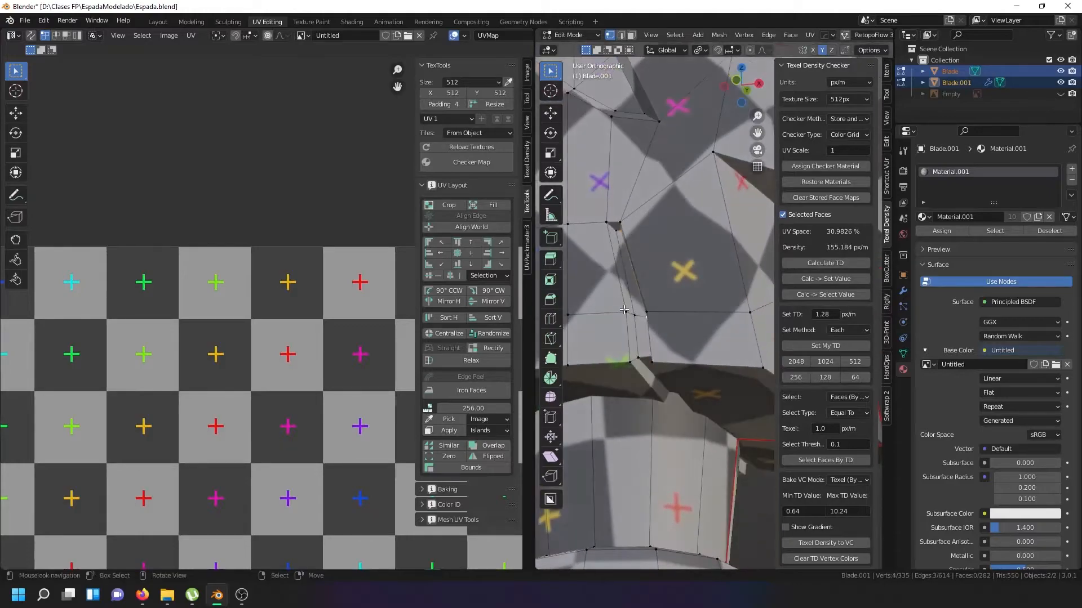
pyautogui.scroll(2, 623, 310)
pyautogui.click(621, 35)
pyautogui.moveTo(630, 260); pyautogui.dragTo(647, 235, button='middle')
pyautogui.keyDown('alt'); pyautogui.keyDown('shift'); pyautogui.rightClick(638, 243); pyautogui.keyUp('shift'); pyautogui.keyUp('alt')
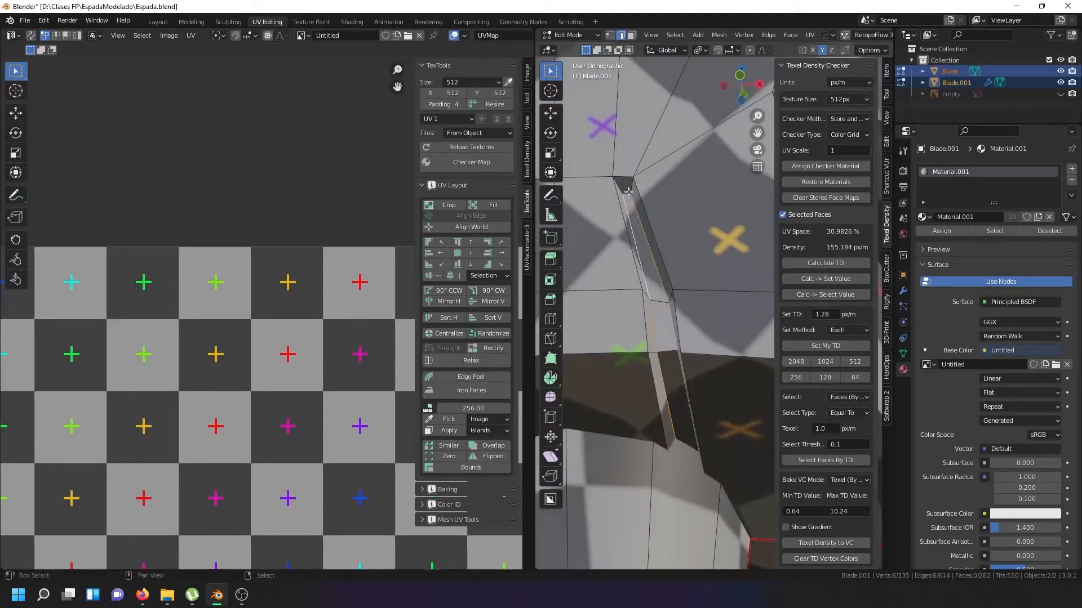
pyautogui.scroll(-3, 629, 191)
pyautogui.scroll(3, 608, 236)
pyautogui.keyDown('alt'); pyautogui.keyDown('shift'); pyautogui.rightClick(595, 254); pyautogui.keyUp('shift'); pyautogui.keyUp('alt')
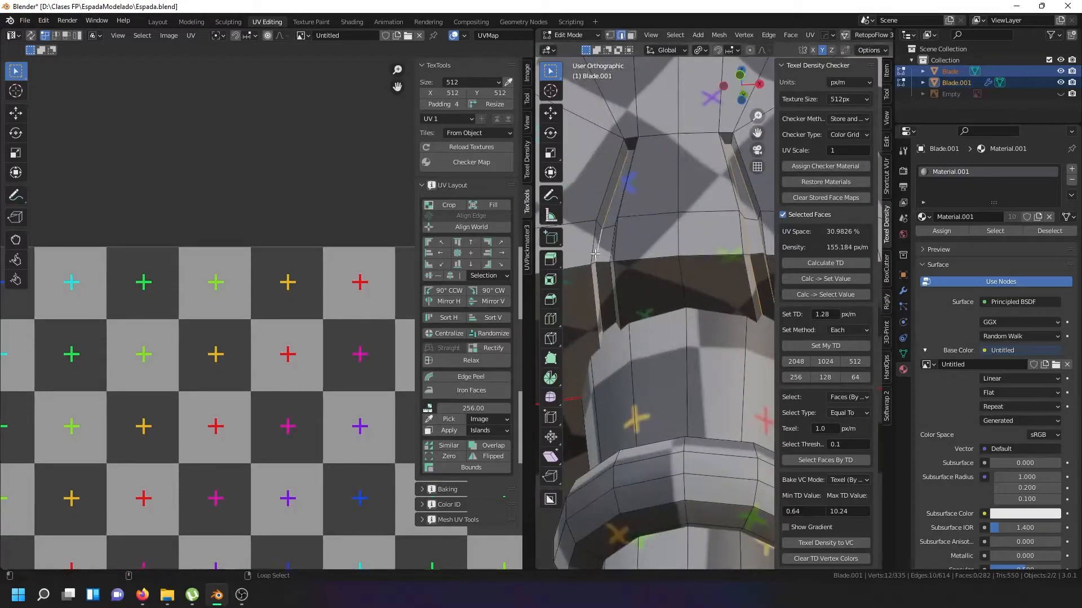
pyautogui.keyDown('alt'); pyautogui.keyDown('shift'); pyautogui.rightClick(606, 249); pyautogui.keyUp('shift'); pyautogui.keyUp('alt')
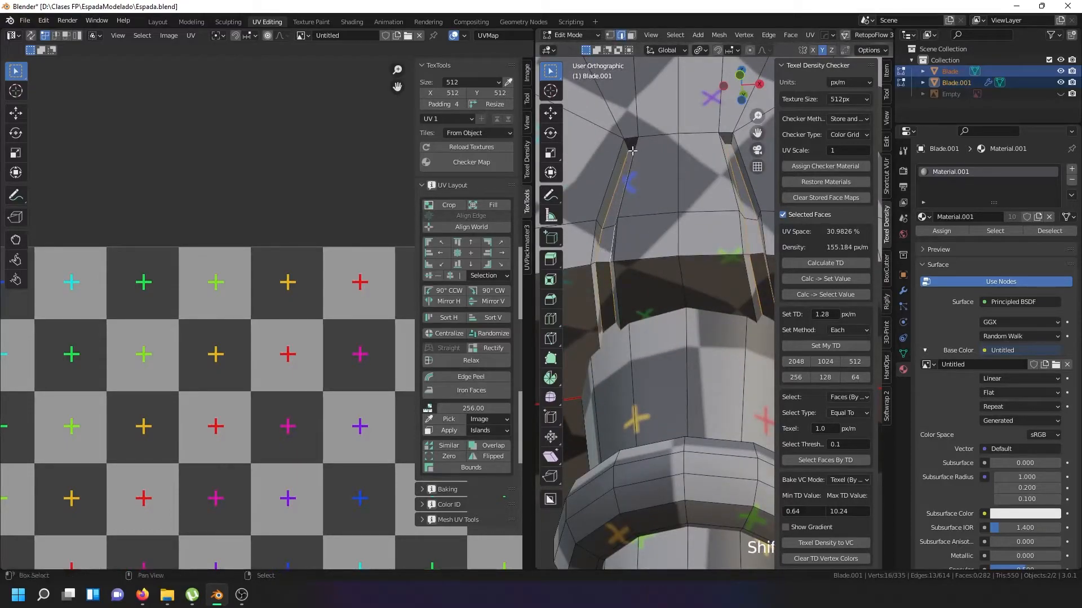
pyautogui.scroll(-3, 631, 149)
pyautogui.moveTo(631, 149); pyautogui.dragTo(664, 224, button='middle')
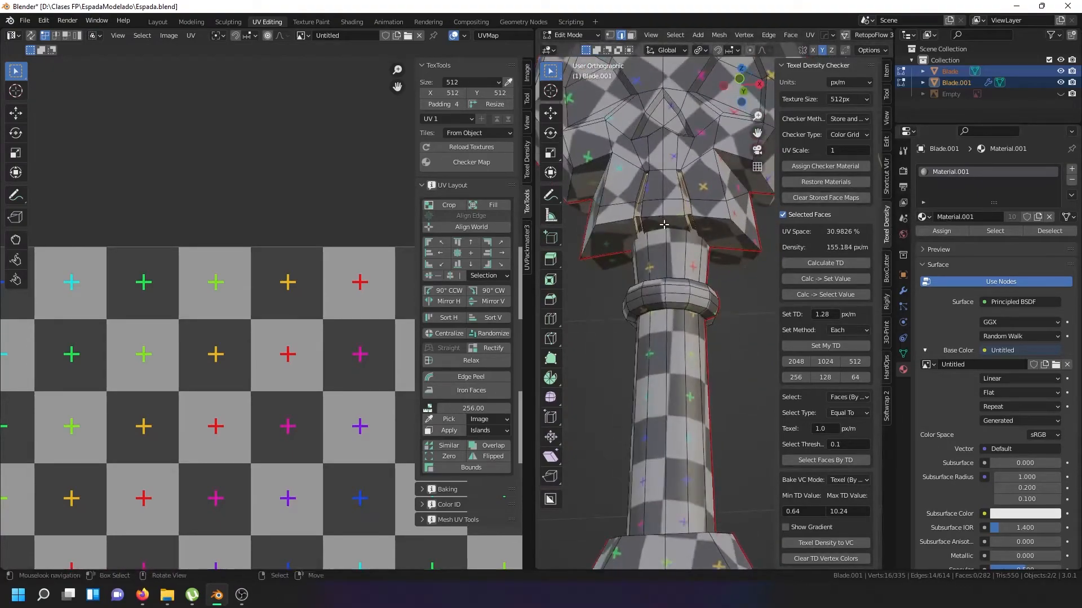
pyautogui.press('u')
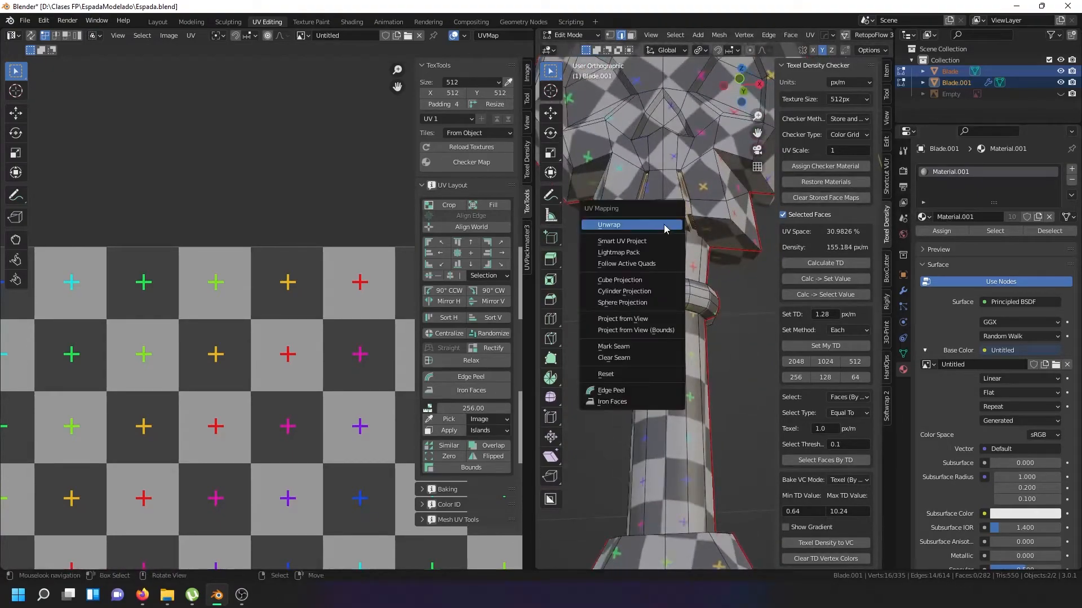
pyautogui.click(627, 347)
pyautogui.scroll(-3, 646, 249)
pyautogui.scroll(8, 654, 250)
pyautogui.click(663, 251)
pyautogui.rightClick(671, 253)
pyautogui.keyDown('alt'); pyautogui.keyDown('shift'); pyautogui.rightClick(672, 253); pyautogui.keyUp('shift'); pyautogui.keyUp('alt')
pyautogui.scroll(-3, 672, 266)
pyautogui.moveTo(671, 271); pyautogui.dragTo(666, 309, button='middle')
pyautogui.scroll(5, 688, 268)
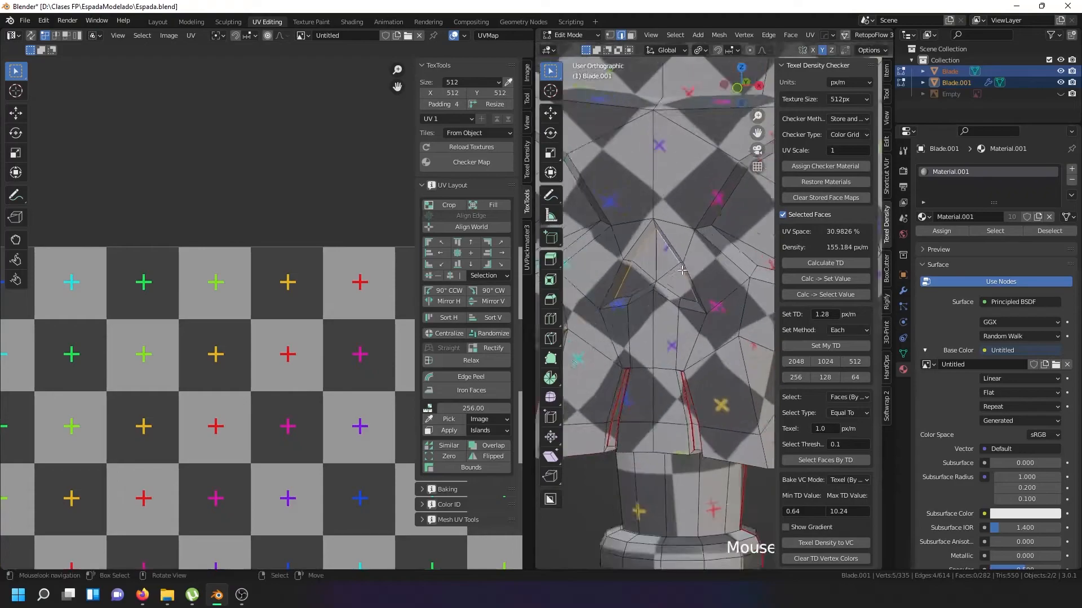
pyautogui.keyDown('alt'); pyautogui.keyDown('shift'); pyautogui.rightClick(666, 296); pyautogui.keyUp('shift'); pyautogui.keyUp('alt')
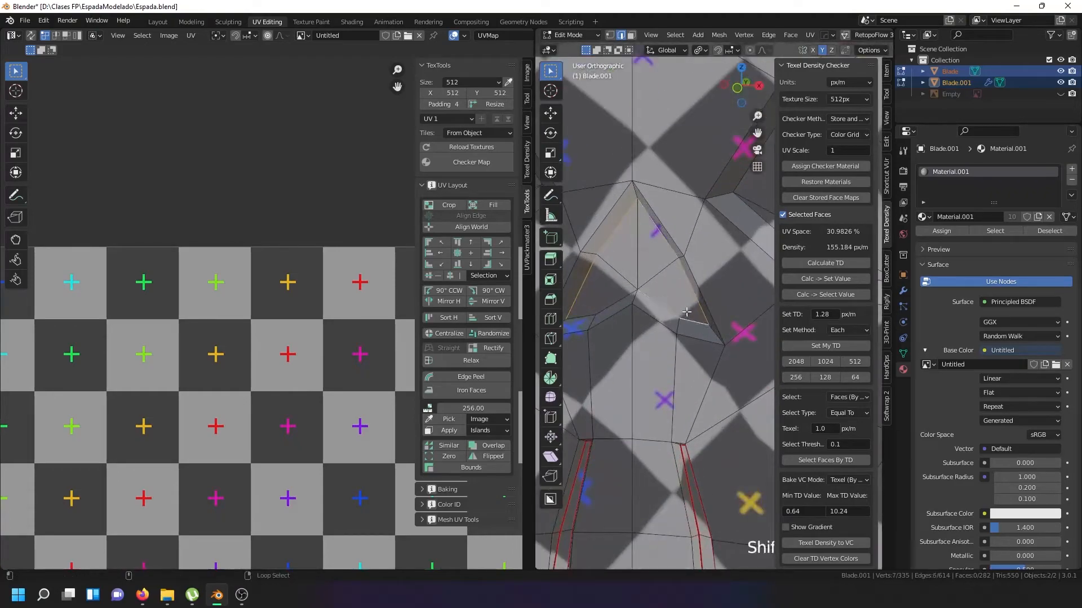
pyautogui.scroll(-6, 679, 314)
# Select the whole sword mesh and inspect the stretch on its UV islands around the guard
pyautogui.press('a')
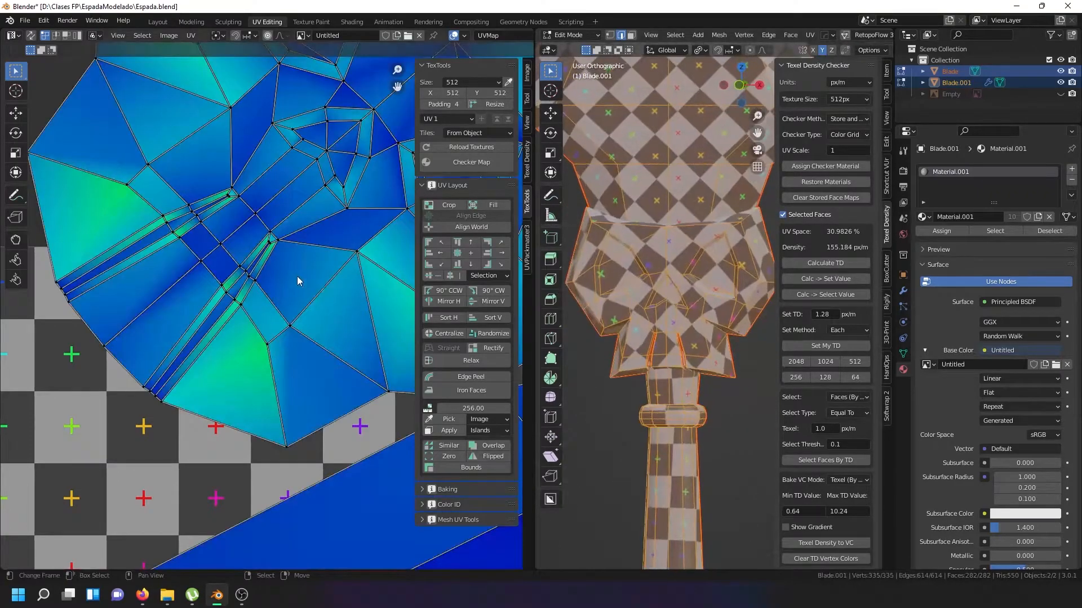
pyautogui.scroll(-3, 305, 248)
pyautogui.scroll(8, 640, 287)
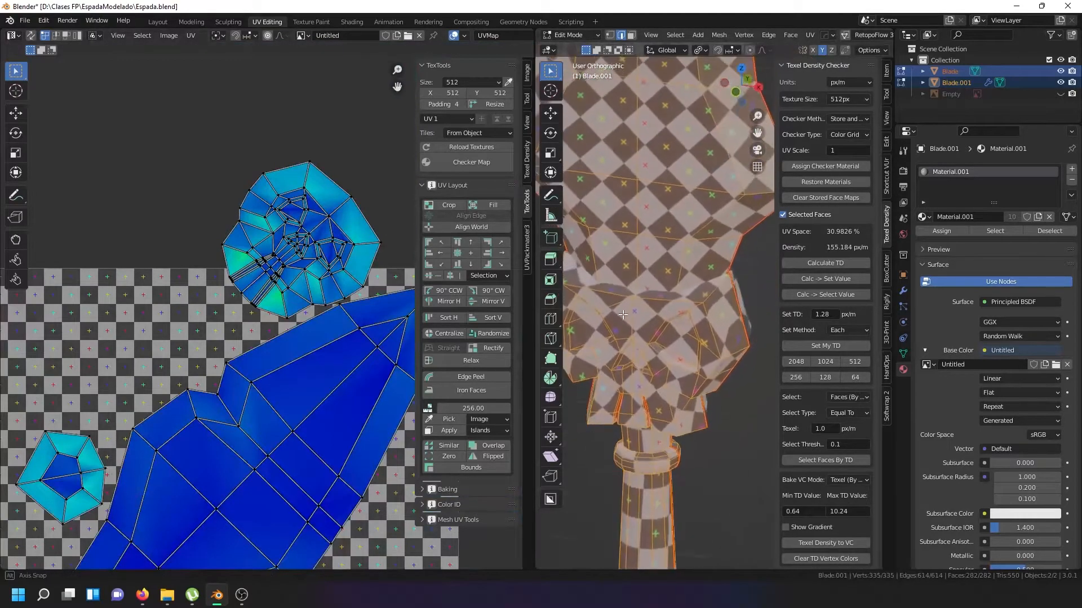
# Select edges along the guard's upper border and at its lower flared corners, and mark them as seams
pyautogui.click(640, 288)
pyautogui.scroll(-8, 639, 288)
pyautogui.scroll(4, 670, 279)
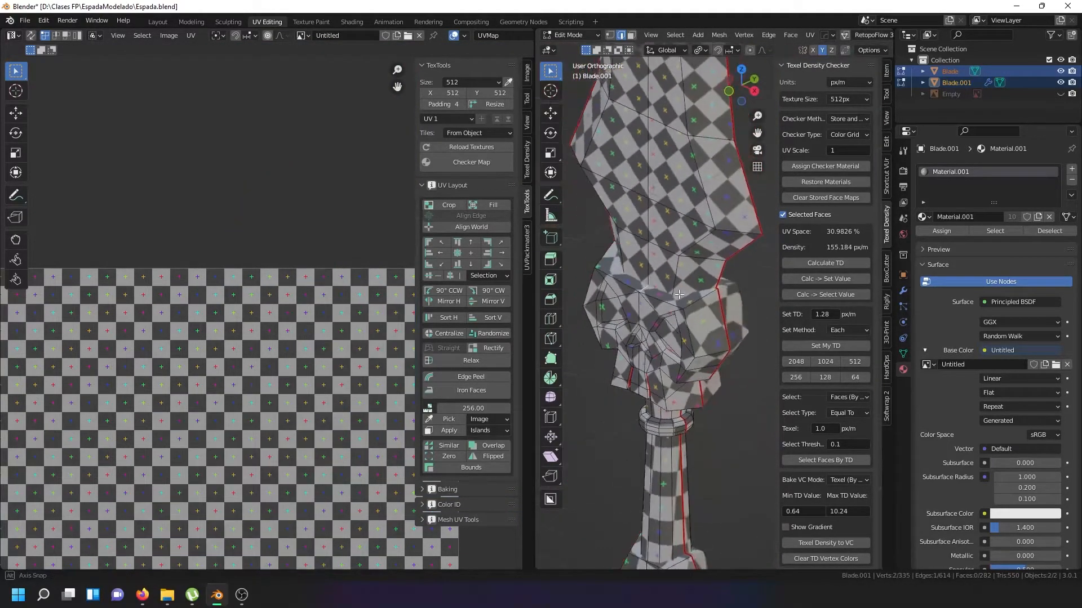
pyautogui.click(688, 298)
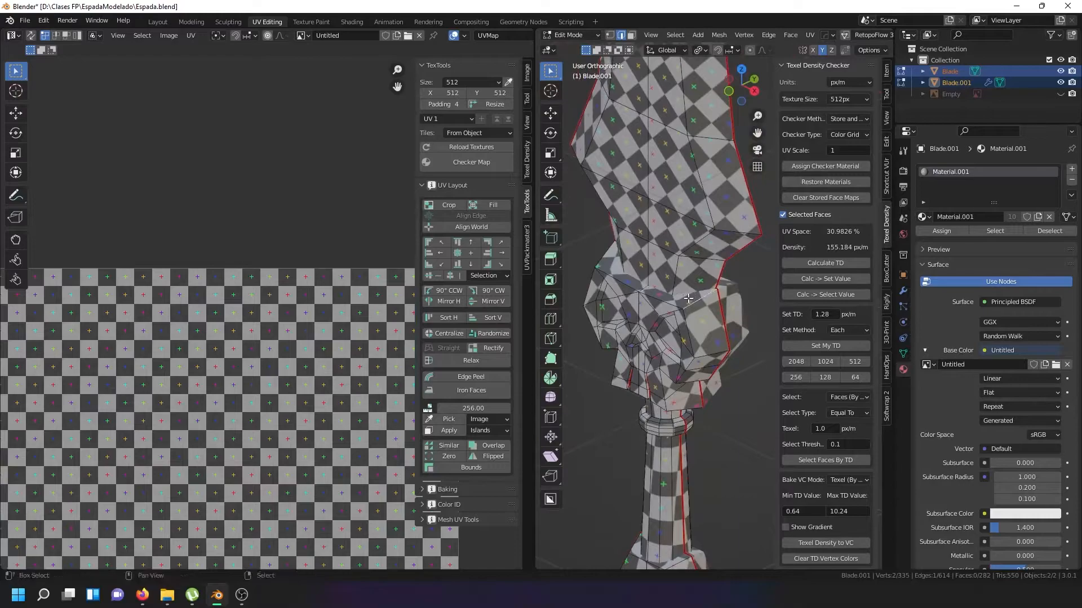
pyautogui.keyDown('shift'); pyautogui.click(606, 257); pyautogui.keyUp('shift')
pyautogui.moveTo(607, 257); pyautogui.dragTo(589, 320, button='middle')
pyautogui.keyDown('shift'); pyautogui.click(586, 319); pyautogui.keyUp('shift')
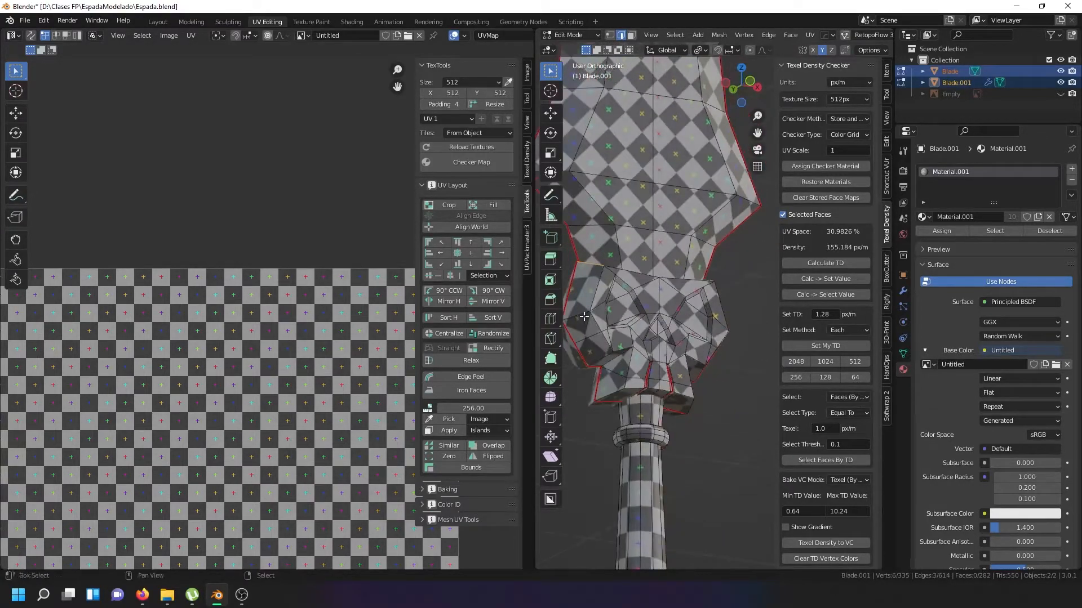
pyautogui.scroll(4, 591, 334)
pyautogui.keyDown('shift'); pyautogui.click(605, 358); pyautogui.keyUp('shift')
pyautogui.keyDown('shift'); pyautogui.click(617, 445); pyautogui.keyUp('shift')
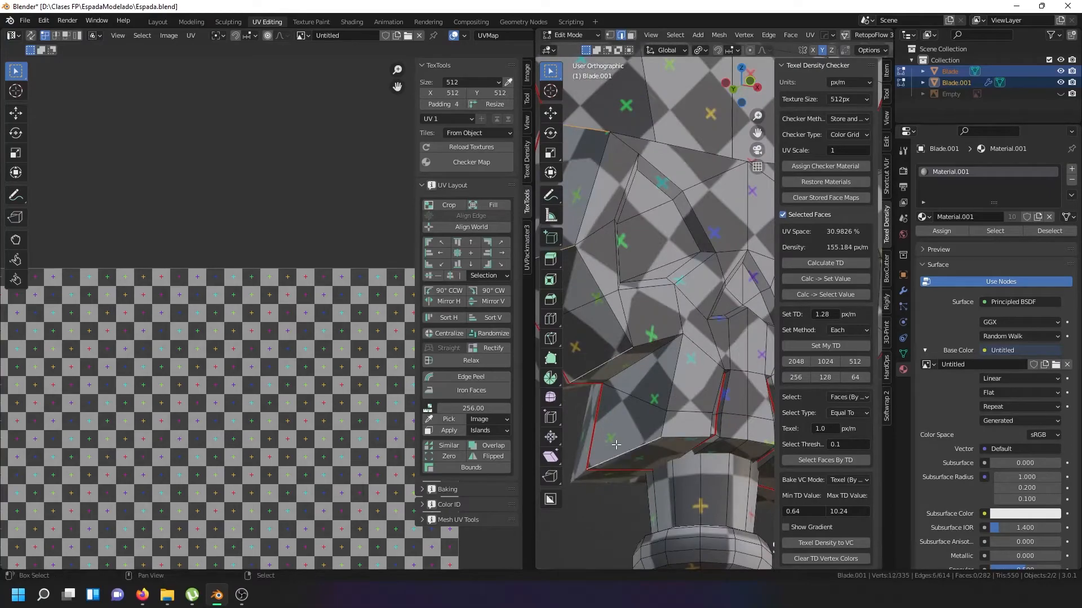
pyautogui.scroll(-2, 622, 444)
pyautogui.scroll(2, 718, 449)
pyautogui.keyDown('shift'); pyautogui.rightClick(748, 452); pyautogui.keyUp('shift')
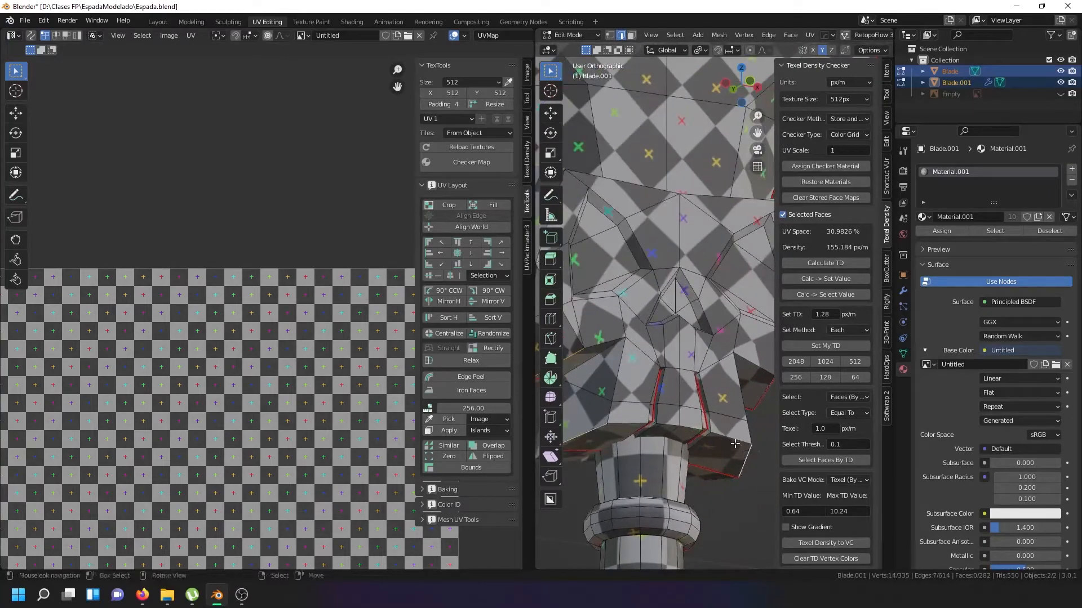
pyautogui.scroll(-3, 731, 444)
pyautogui.moveTo(698, 391); pyautogui.dragTo(672, 373, button='middle')
pyautogui.press('u')
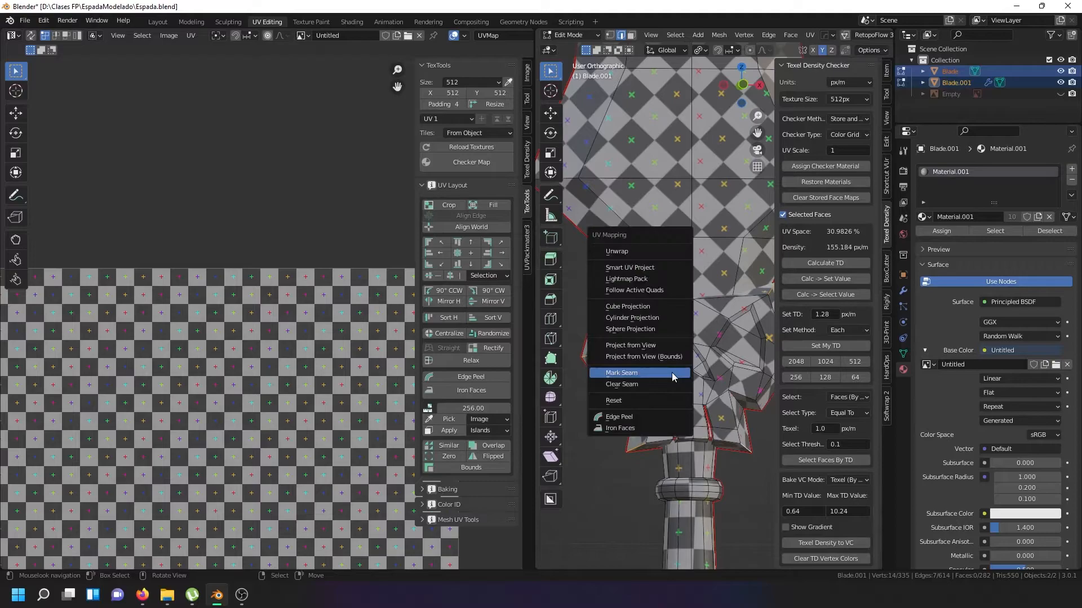
pyautogui.click(672, 373)
# Select all linked geometry of the guard and unwrap it again with the new seams
pyautogui.scroll(-3, 676, 372)
pyautogui.scroll(2, 685, 366)
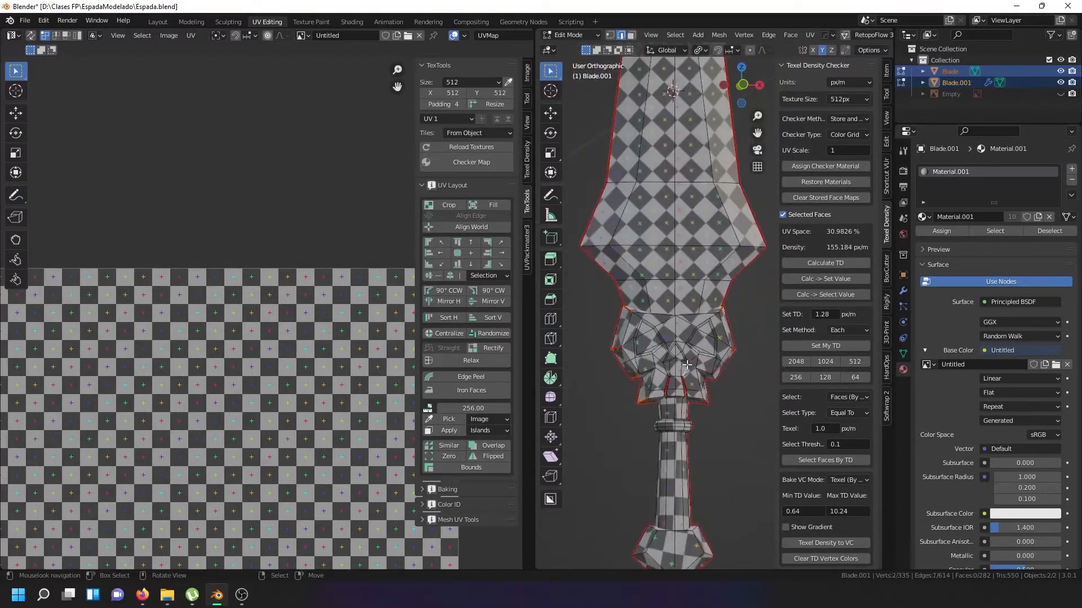
pyautogui.hotkey('ctrl', 'l')
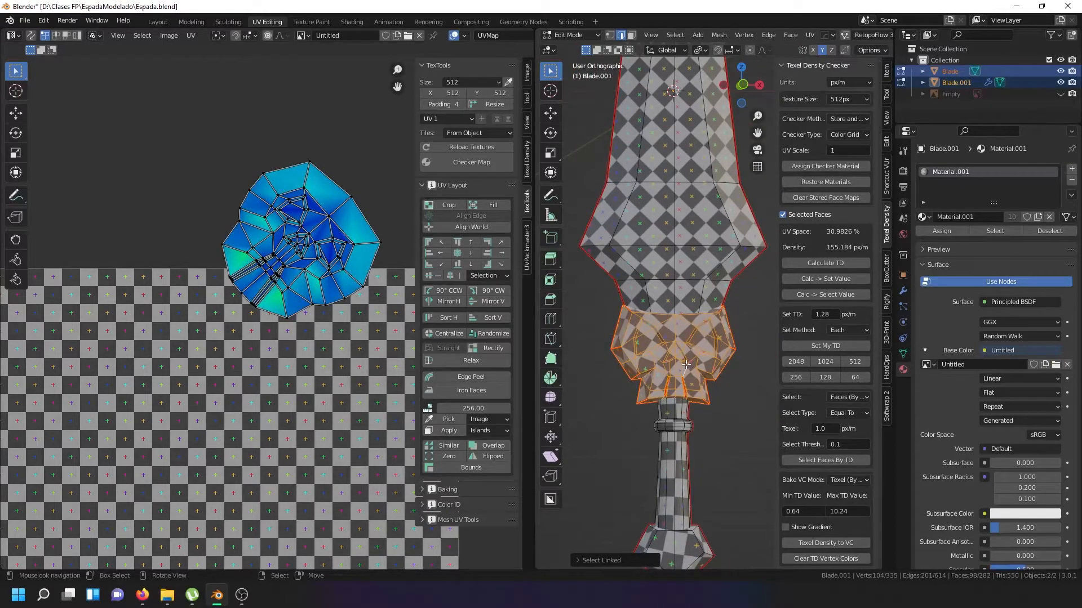
pyautogui.press('u')
pyautogui.click(648, 242)
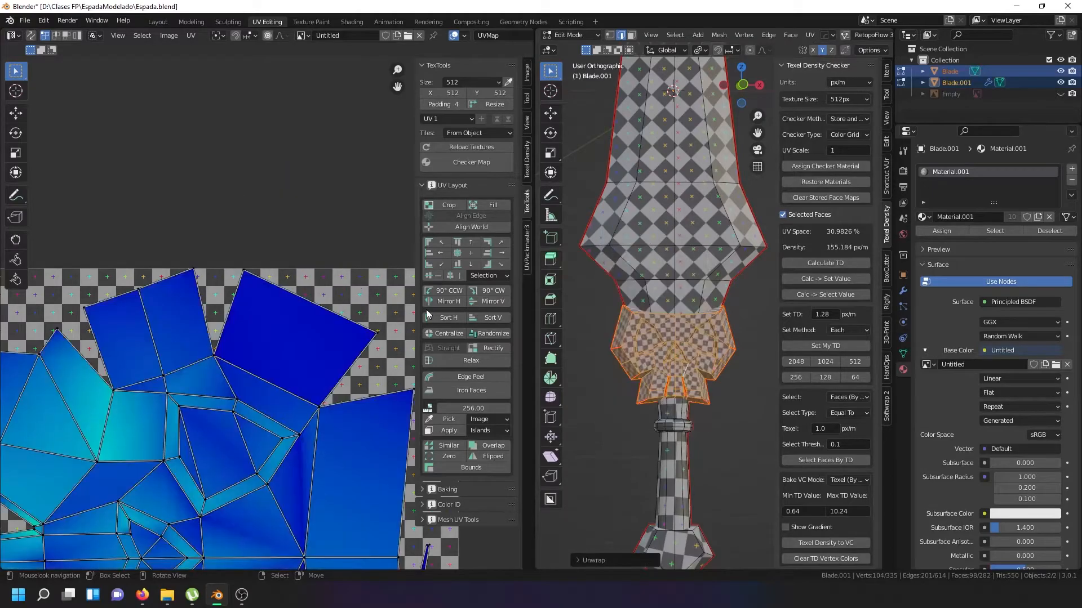
# Examine the guard's new UV islands and stretch, including the thin separate strip, against the checker pattern on the model
pyautogui.scroll(-3, 276, 374)
pyautogui.scroll(3, 225, 424)
pyautogui.moveTo(156, 483); pyautogui.dragTo(160, 411, button='middle')
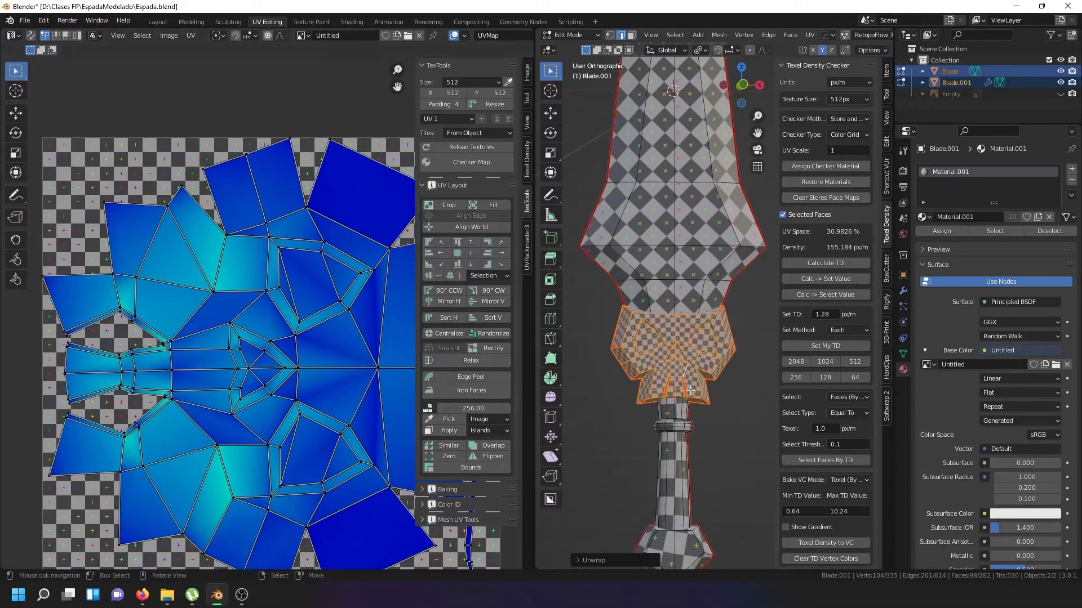
pyautogui.scroll(8, 674, 389)
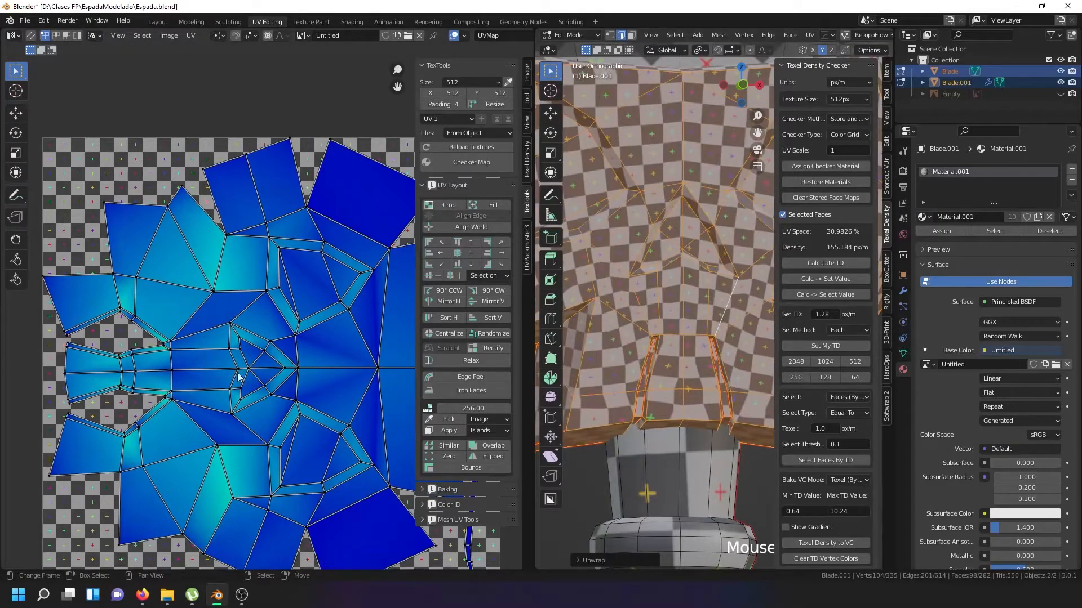
pyautogui.moveTo(671, 360); pyautogui.dragTo(656, 417, button='middle')
pyautogui.scroll(2, 90, 426)
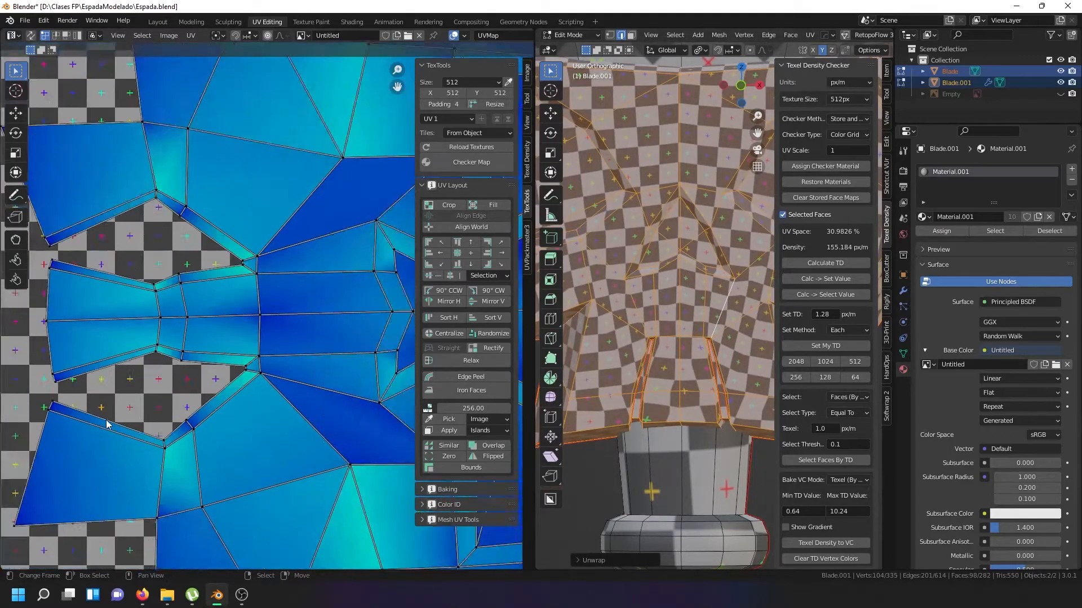
pyautogui.scroll(-8, 107, 423)
pyautogui.scroll(5, 146, 421)
pyautogui.scroll(3, 263, 442)
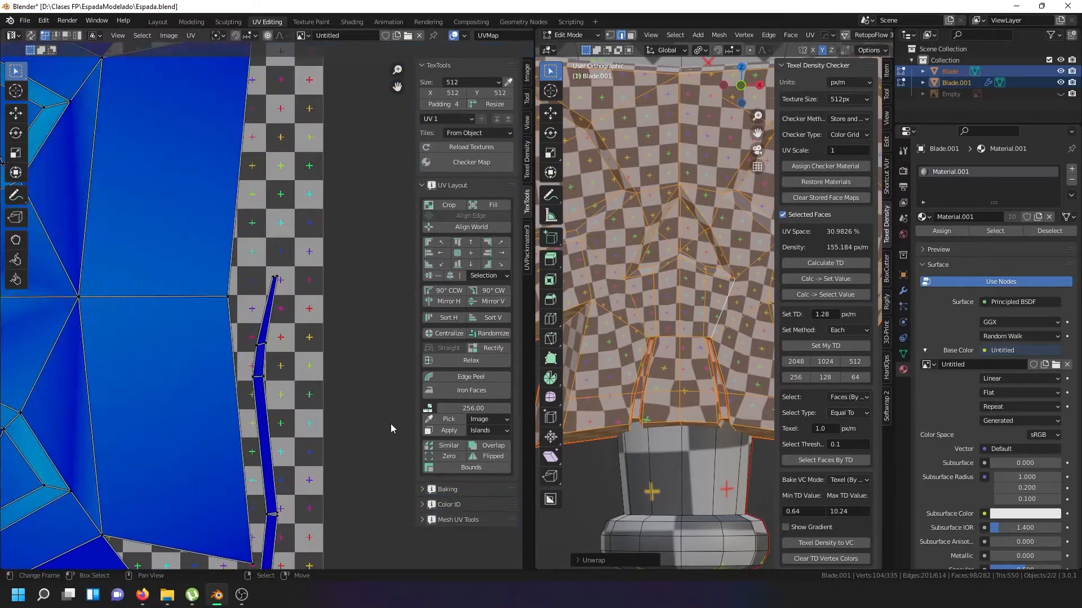
pyautogui.scroll(-3, 555, 395)
pyautogui.scroll(-5, 164, 364)
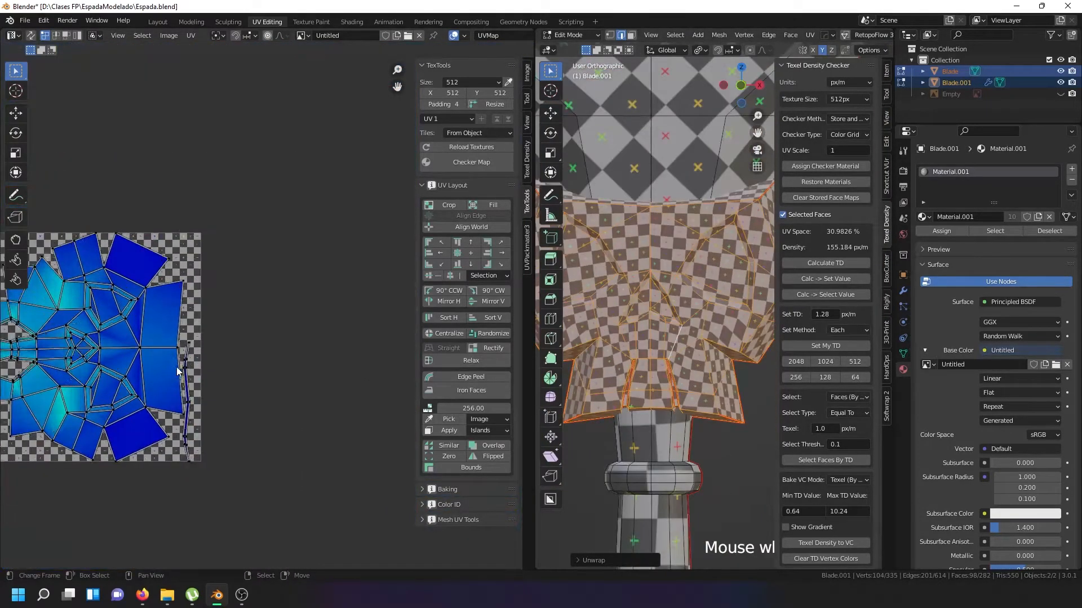
pyautogui.scroll(4, 169, 367)
pyautogui.scroll(-3, 178, 371)
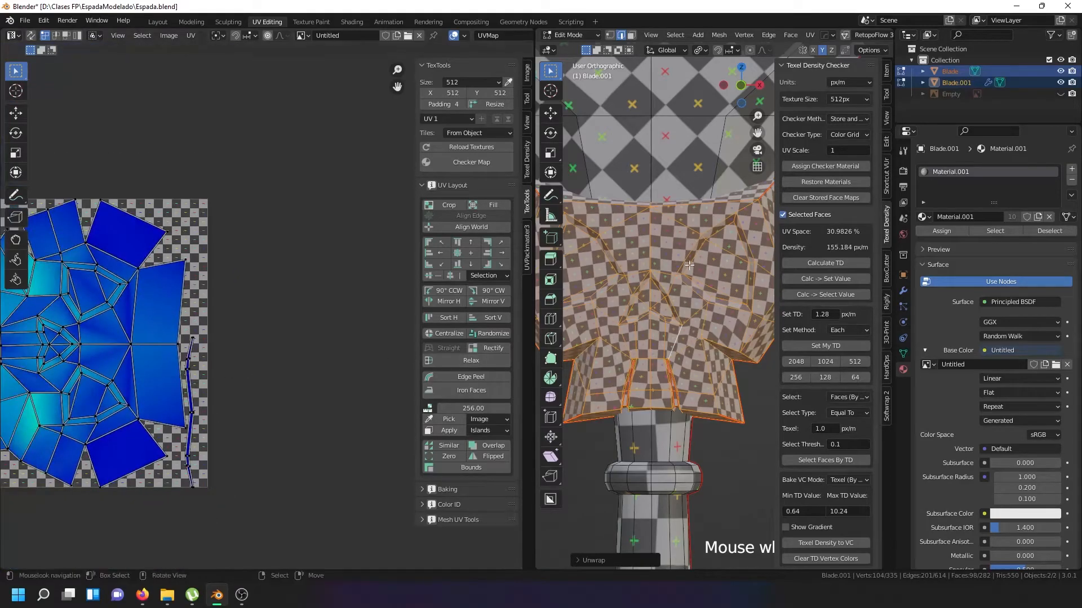
# Symmetrize the selected guard mesh
pyautogui.click(716, 36)
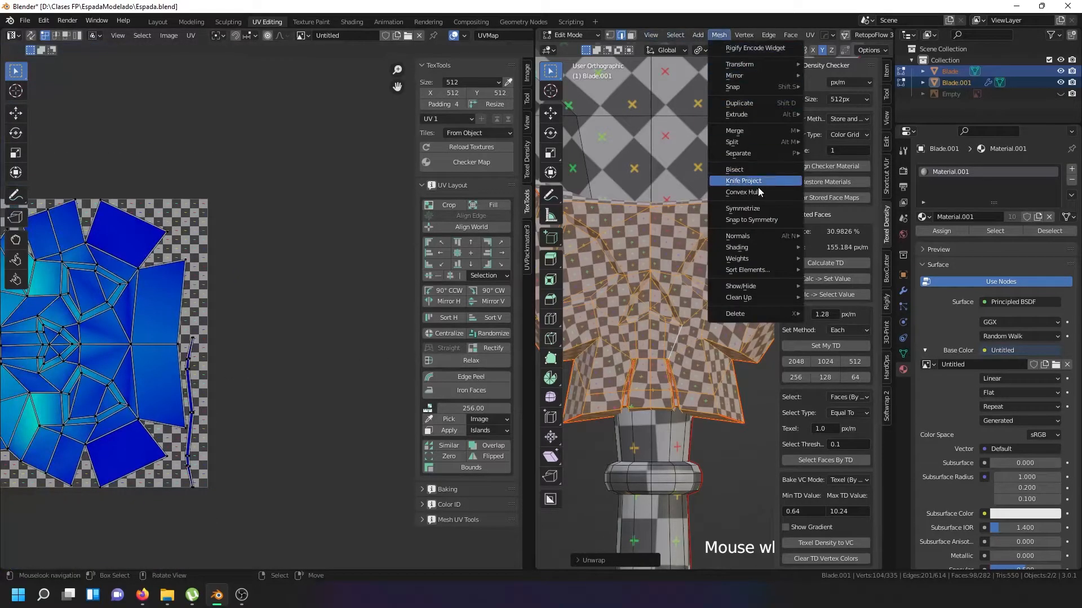
pyautogui.click(752, 209)
pyautogui.press('a')
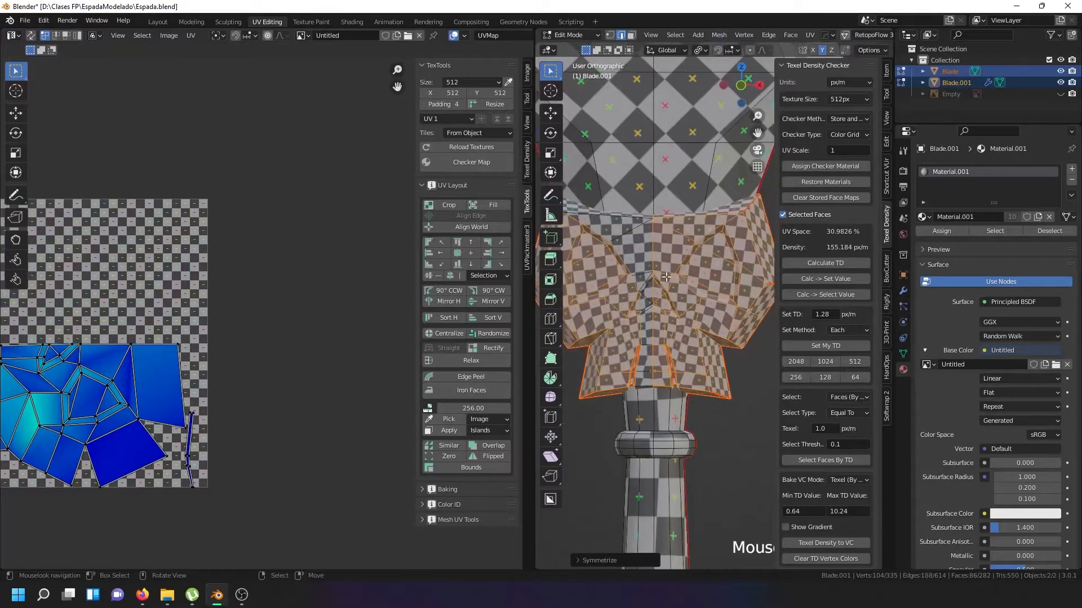
# Select all linked geometry of the symmetrized guard, unwrap it again, and check its UV islands
pyautogui.click(672, 304)
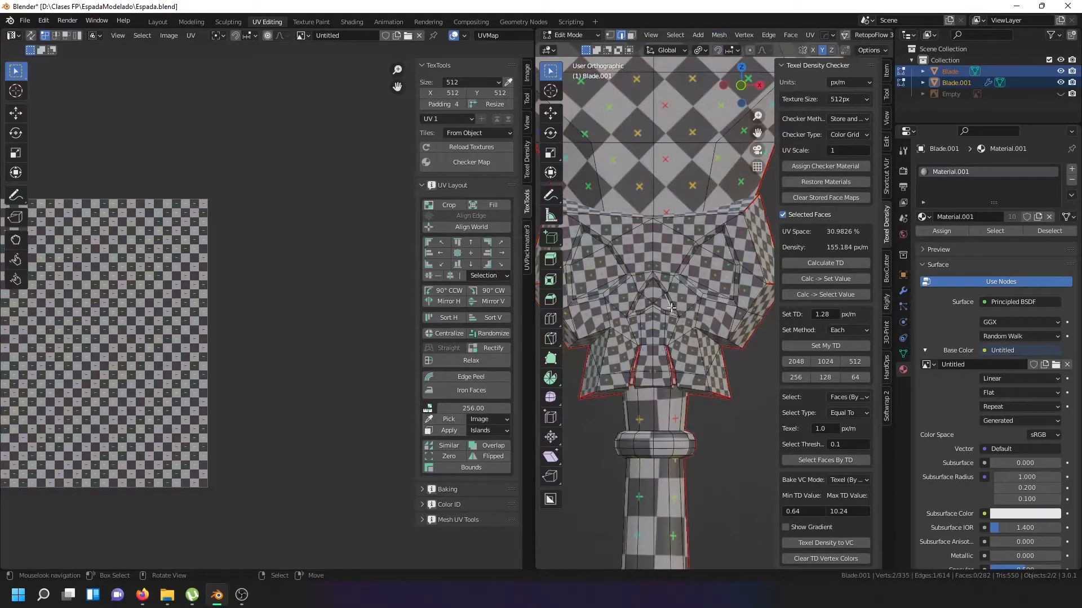
pyautogui.hotkey('ctrl', 'l')
pyautogui.press('u')
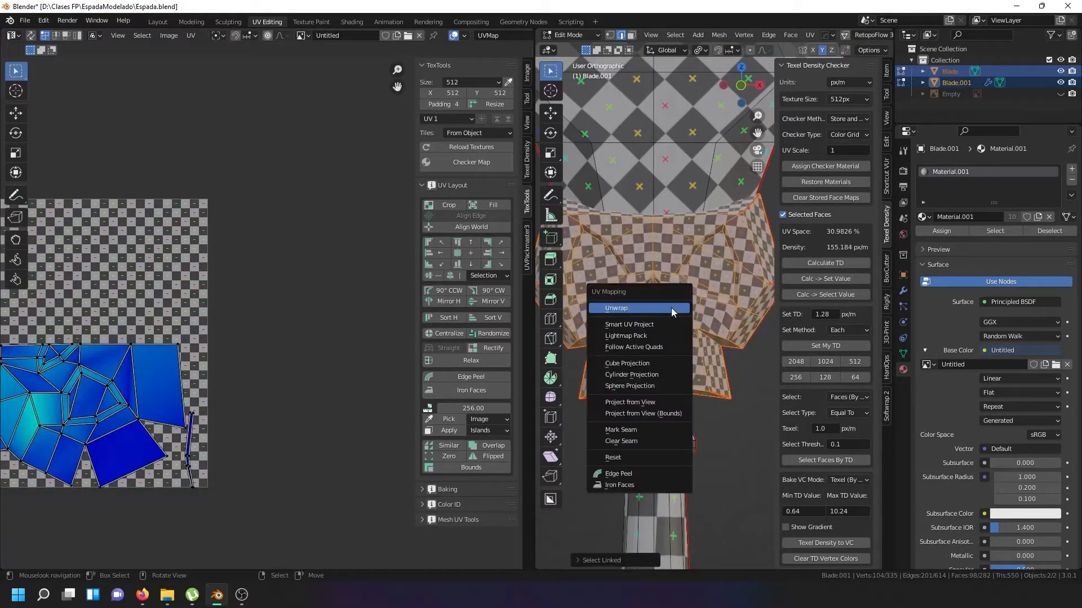
pyautogui.click(671, 309)
pyautogui.scroll(6, 224, 343)
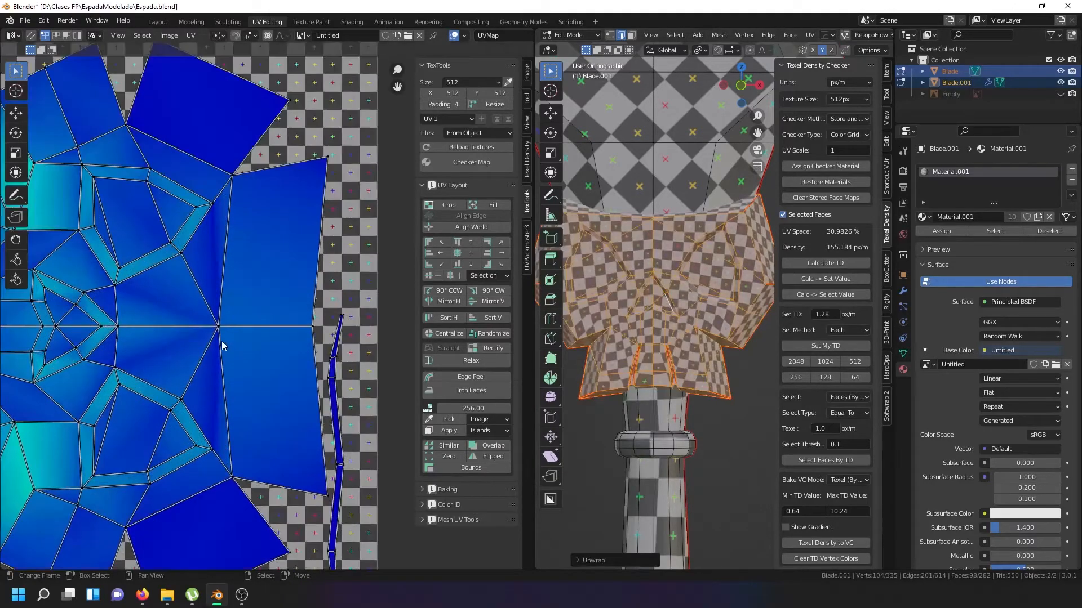
pyautogui.scroll(-8, 224, 341)
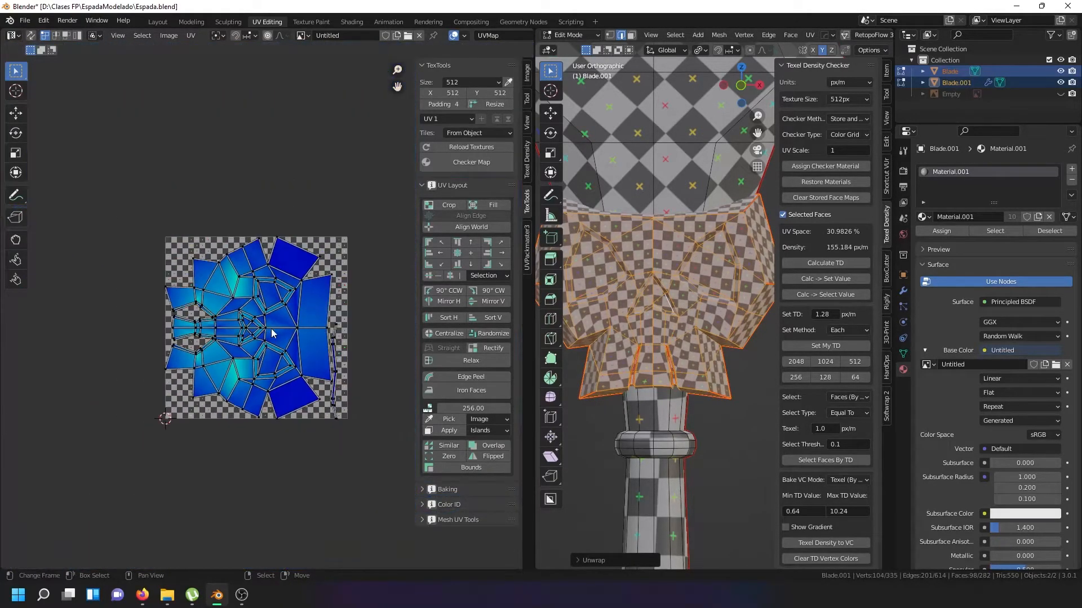
pyautogui.scroll(5, 244, 306)
pyautogui.scroll(3, 635, 304)
# Select the edge outlines of the guard's two eye sockets and nose cavity, and mark them as seams
pyautogui.click(635, 305)
pyautogui.keyDown('alt'); pyautogui.rightClick(632, 305); pyautogui.keyUp('alt')
pyautogui.keyDown('alt'); pyautogui.keyDown('shift'); pyautogui.rightClick(632, 306); pyautogui.keyUp('shift'); pyautogui.keyUp('alt')
pyautogui.moveTo(682, 281); pyautogui.dragTo(656, 309, button='middle')
pyautogui.scroll(3, 655, 309)
pyautogui.keyDown('alt'); pyautogui.keyDown('shift'); pyautogui.rightClick(644, 321); pyautogui.keyUp('shift'); pyautogui.keyUp('alt')
pyautogui.scroll(-3, 650, 319)
pyautogui.scroll(3, 671, 322)
pyautogui.keyDown('alt'); pyautogui.keyDown('shift'); pyautogui.rightClick(671, 324); pyautogui.keyUp('shift'); pyautogui.keyUp('alt')
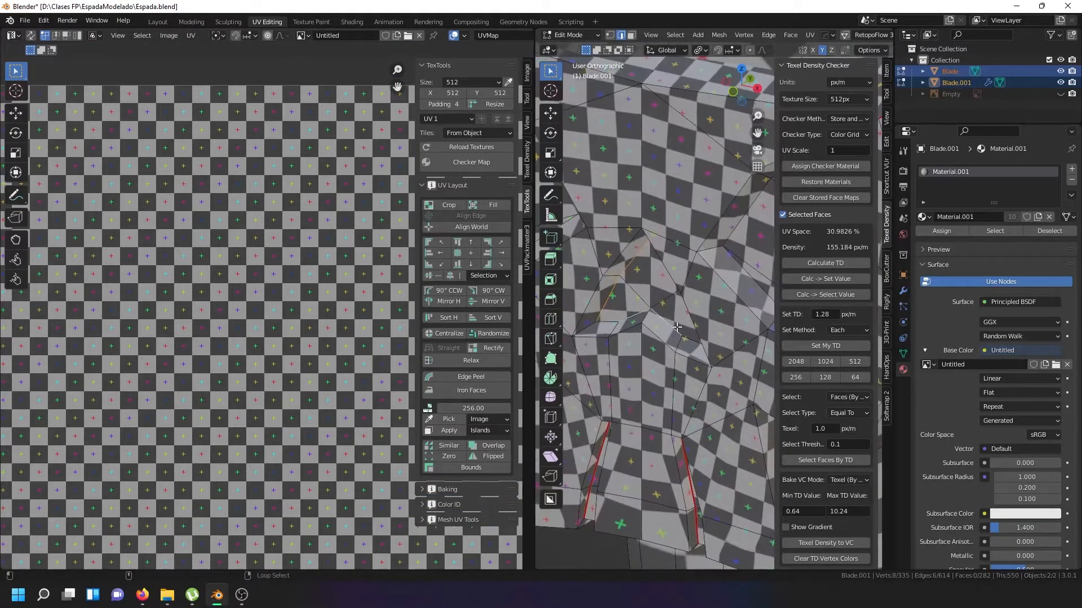
pyautogui.scroll(-6, 609, 319)
pyautogui.scroll(4, 654, 310)
pyautogui.keyDown('alt'); pyautogui.keyDown('shift'); pyautogui.rightClick(628, 325); pyautogui.keyUp('shift'); pyautogui.keyUp('alt')
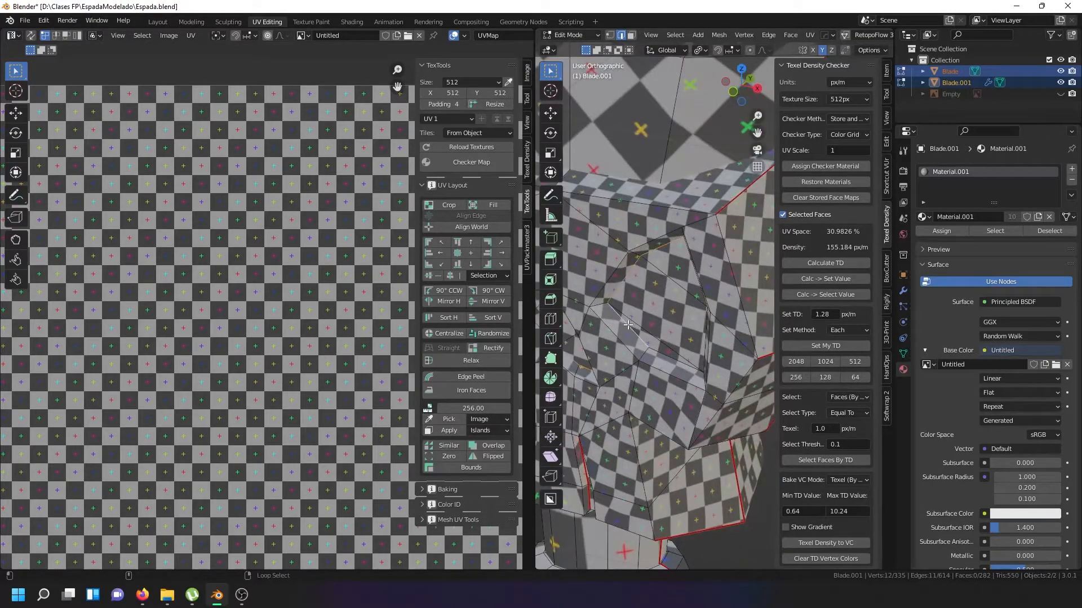
pyautogui.keyDown('alt'); pyautogui.keyDown('shift'); pyautogui.rightClick(672, 356); pyautogui.keyUp('shift'); pyautogui.keyUp('alt')
pyautogui.scroll(-5, 672, 356)
pyautogui.scroll(5, 642, 333)
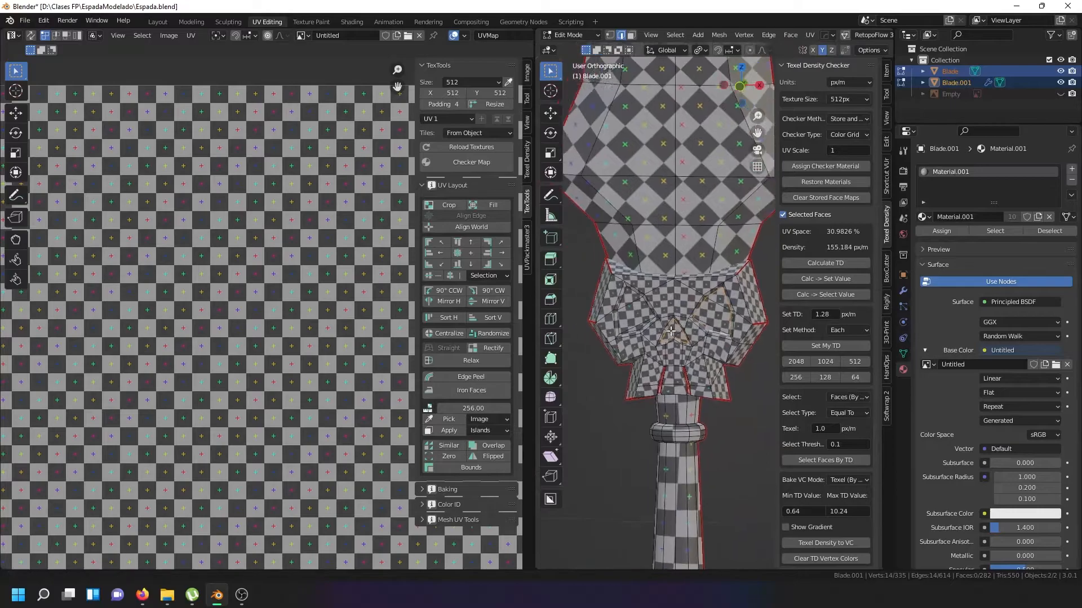
pyautogui.scroll(5, 626, 332)
pyautogui.keyDown('alt'); pyautogui.keyDown('shift'); pyautogui.rightClick(626, 346); pyautogui.keyUp('shift'); pyautogui.keyUp('alt')
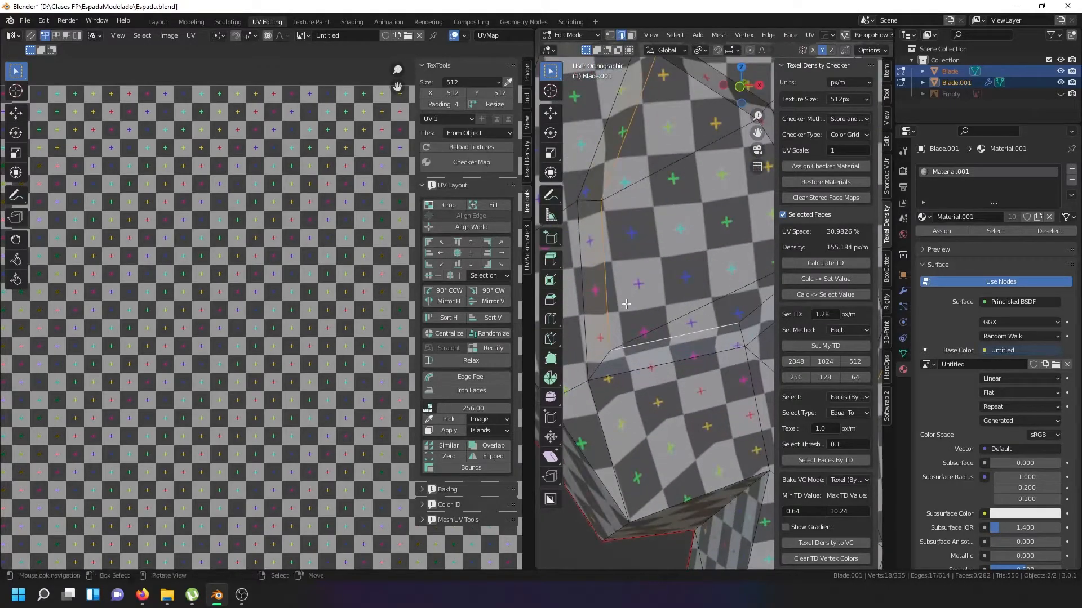
pyautogui.scroll(-4, 618, 304)
pyautogui.scroll(4, 683, 242)
pyautogui.keyDown('alt'); pyautogui.keyDown('shift'); pyautogui.rightClick(698, 230); pyautogui.keyUp('shift'); pyautogui.keyUp('alt')
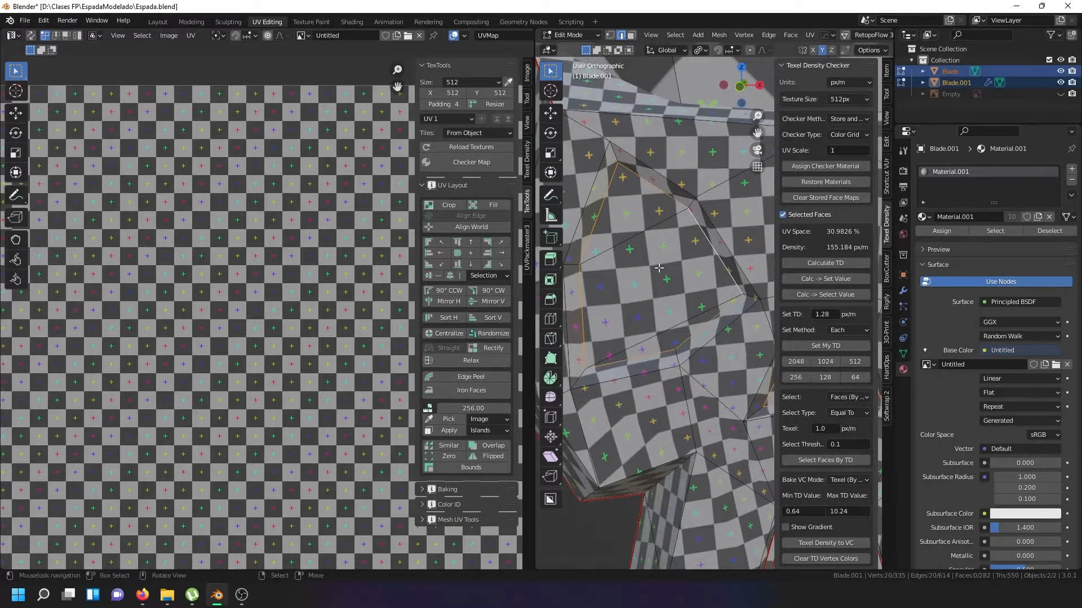
pyautogui.press('u')
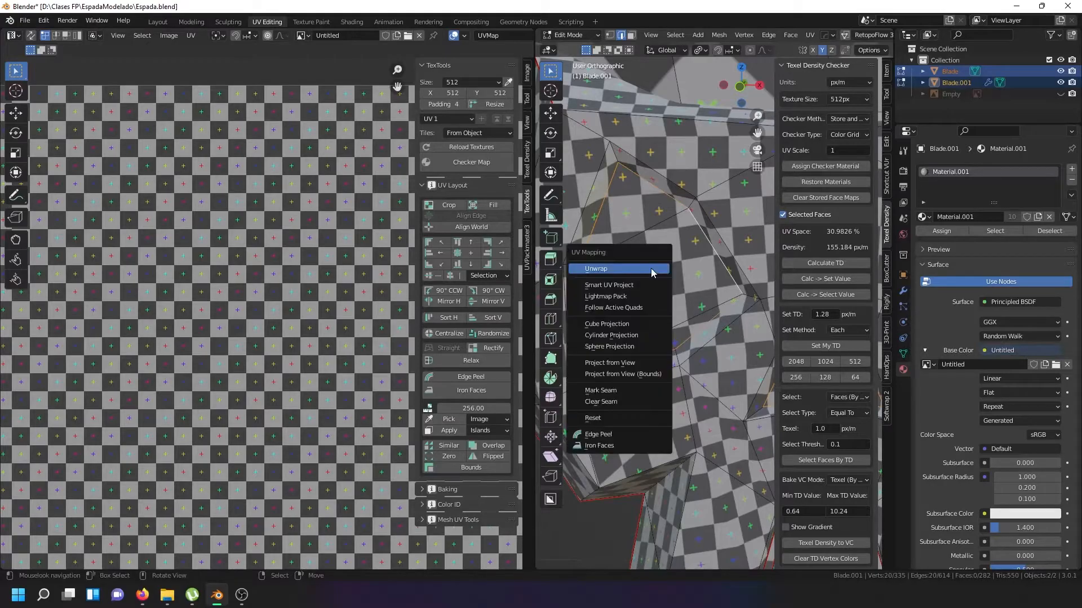
pyautogui.click(600, 389)
# Try unwrapping the whole guard with the new eye and nose seams, and undo the unwrap and linked selection
pyautogui.scroll(-4, 614, 378)
pyautogui.click(626, 363)
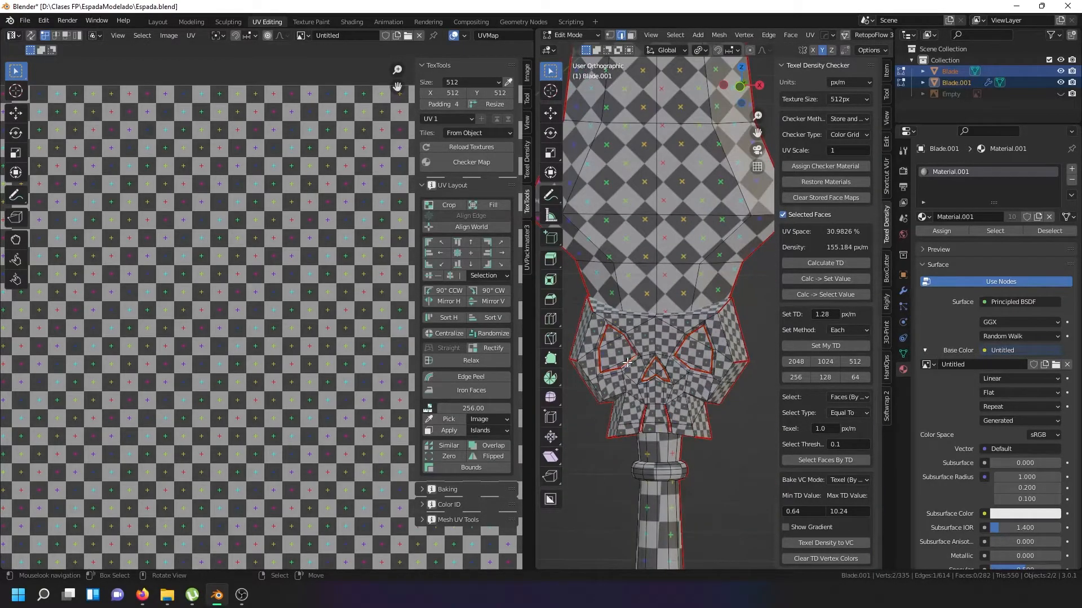
pyautogui.press('l')
pyautogui.press('u')
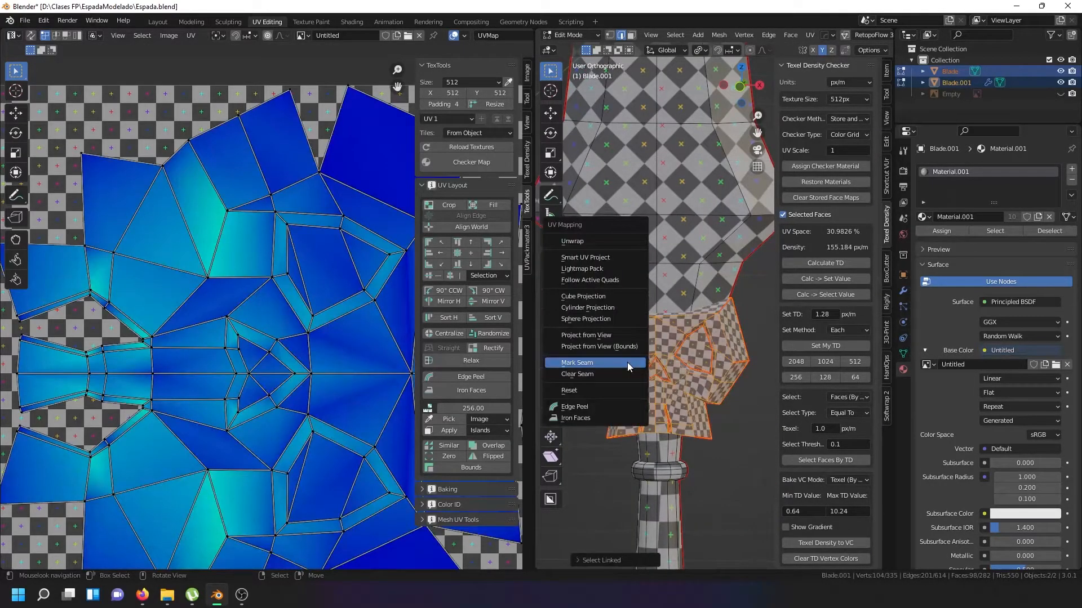
pyautogui.click(579, 247)
pyautogui.scroll(-3, 308, 282)
pyautogui.scroll(5, 285, 378)
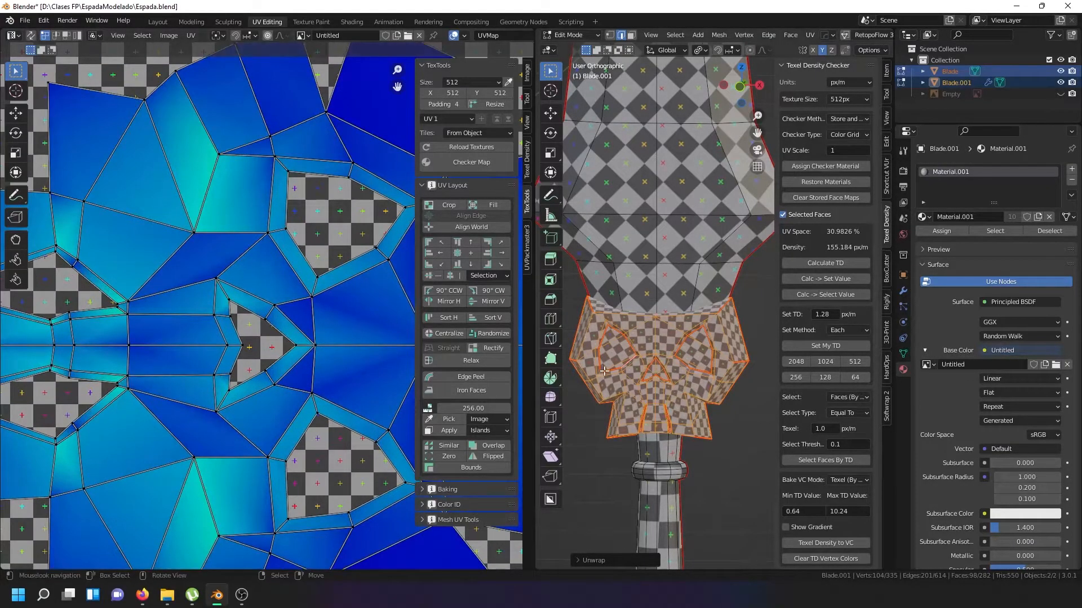
pyautogui.hotkey('ctrl', 'z')
pyautogui.hotkey('ctrl', 'z')
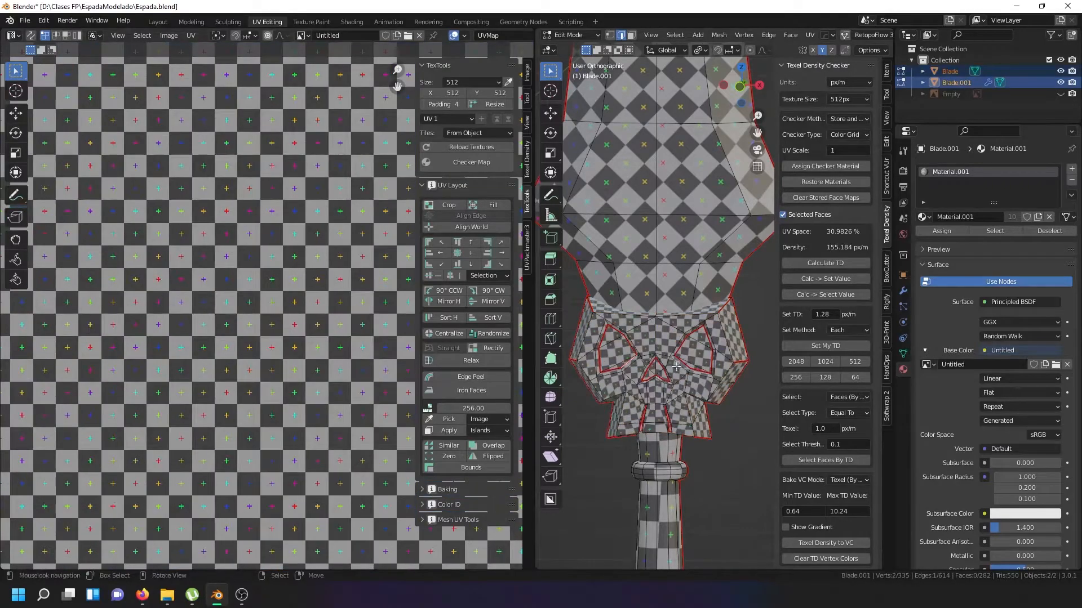
# Select all linked guard geometry and set its texel density to 1.28 px/m
pyautogui.scroll(2, 676, 394)
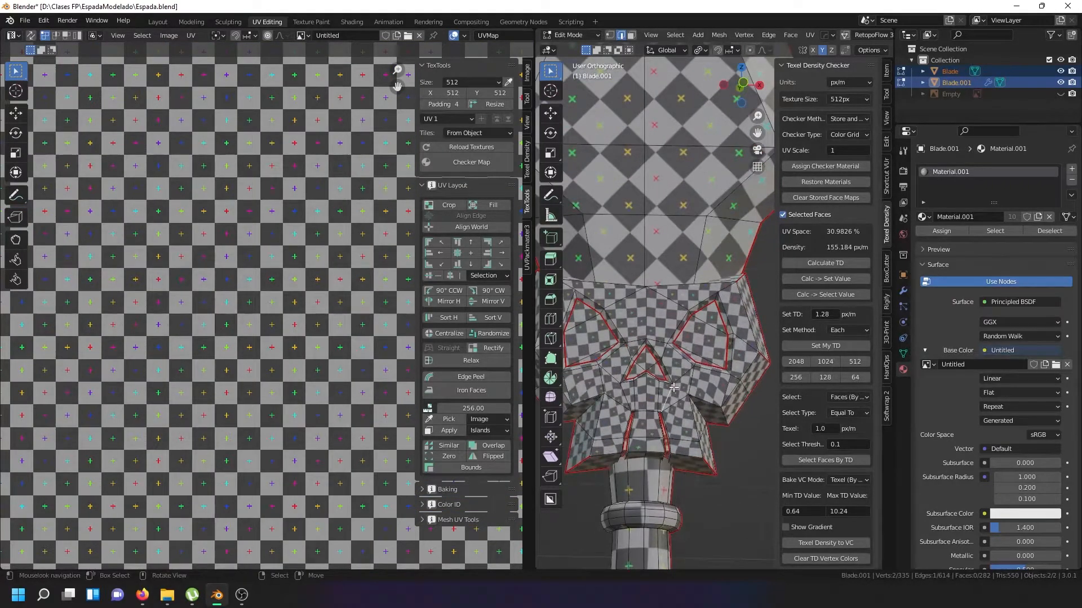
pyautogui.hotkey('ctrl', 'l')
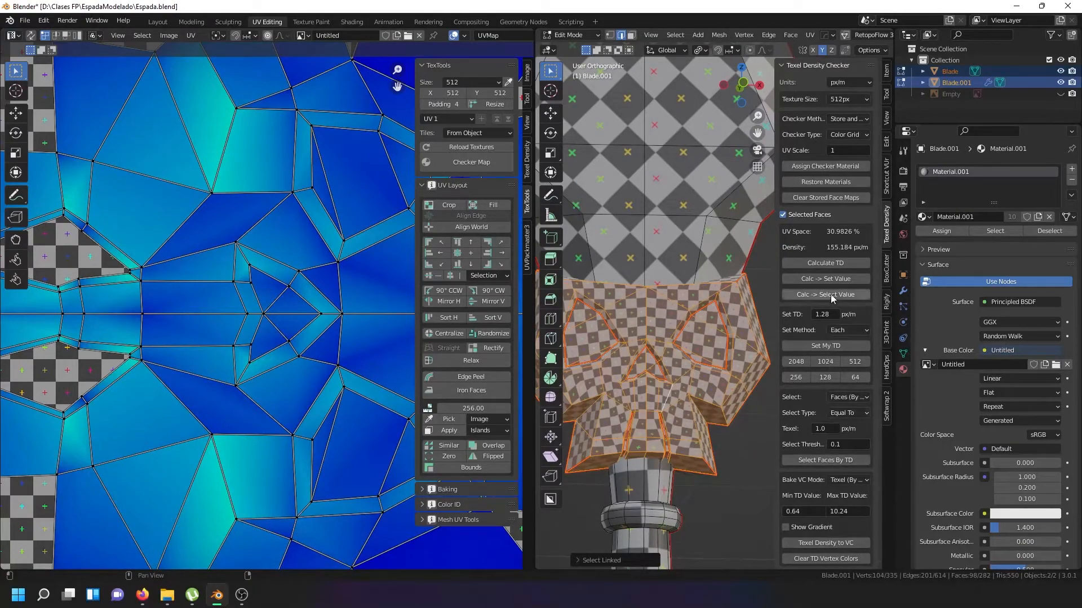
pyautogui.click(829, 349)
pyautogui.scroll(-4, 332, 401)
pyautogui.scroll(2, 330, 395)
pyautogui.scroll(10, 330, 390)
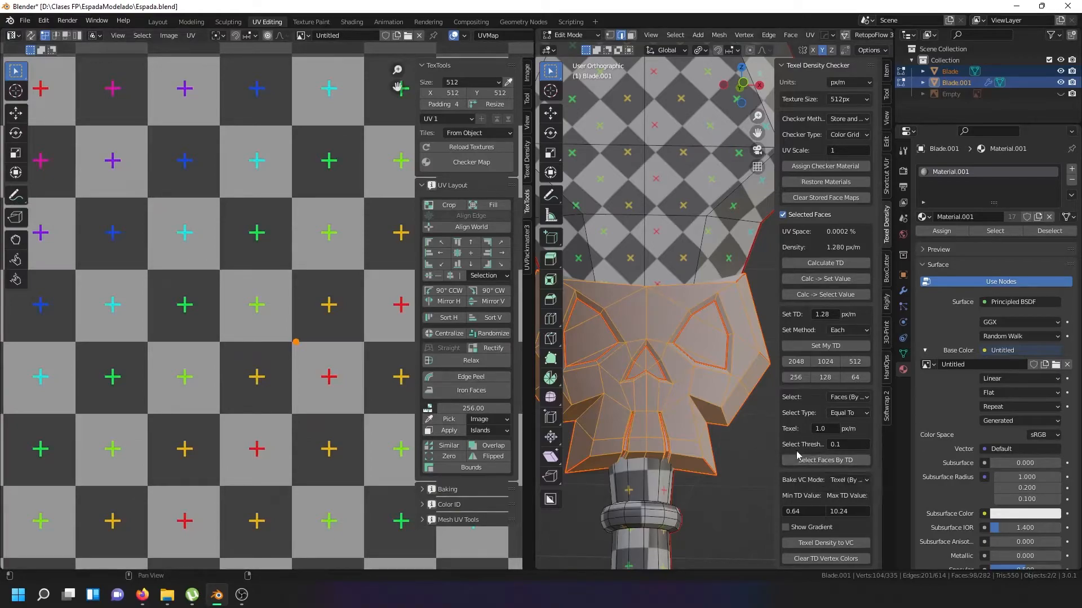
pyautogui.scroll(-5, 636, 397)
# Select all linked guard geometry, separate it into its own object, and return to Object Mode
pyautogui.press('Tab')
pyautogui.rightClick(671, 304)
pyautogui.rightClick(670, 304)
pyautogui.press('Tab')
pyautogui.press('Tab')
pyautogui.press('Tab')
pyautogui.click(653, 398)
pyautogui.hotkey('ctrl', 'l')
pyautogui.press('p')
pyautogui.click(653, 399)
pyautogui.press('Tab')
# Copy the blade's texel density to the separated guard using TD from Active to Others, and select all their geometry in Edit Mode
pyautogui.rightClick(660, 333)
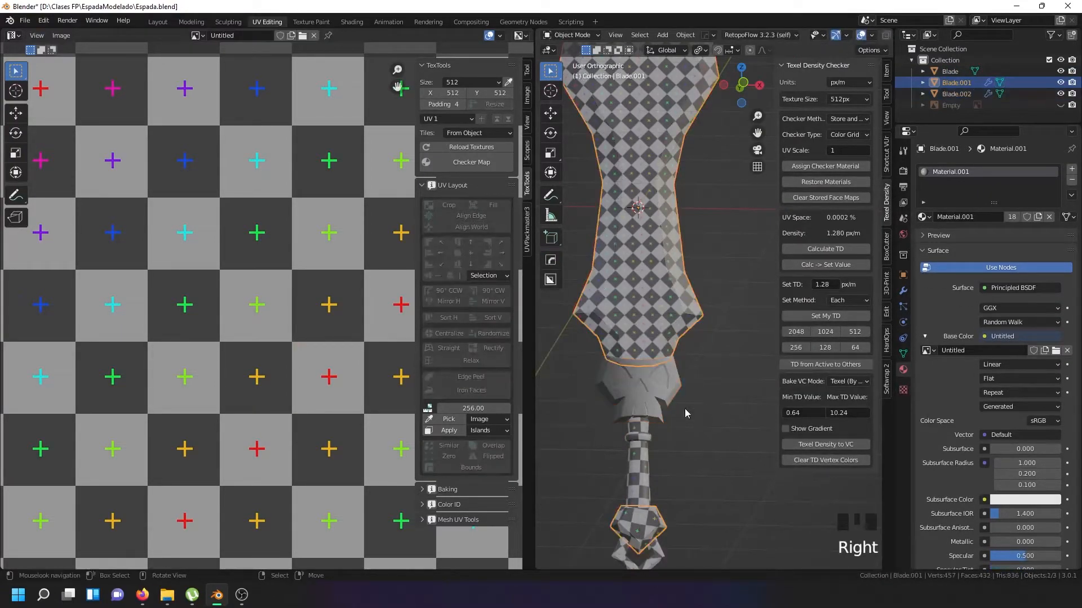
pyautogui.keyDown('shift'); pyautogui.rightClick(647, 398); pyautogui.keyUp('shift')
pyautogui.rightClick(662, 347)
pyautogui.rightClick(648, 410)
pyautogui.keyDown('shift'); pyautogui.rightClick(676, 338); pyautogui.keyUp('shift')
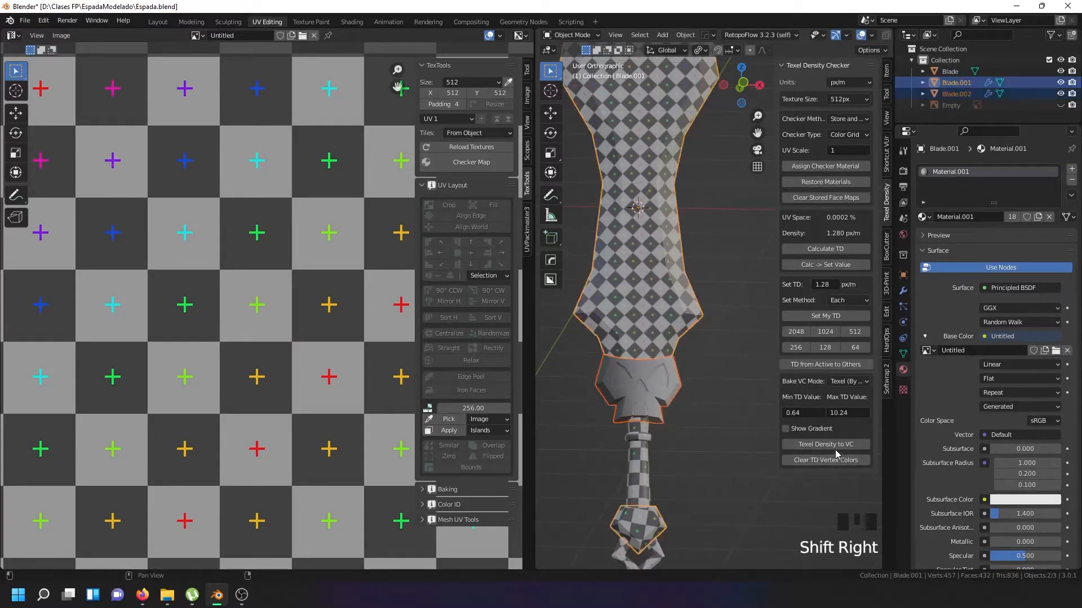
pyautogui.click(827, 366)
pyautogui.press('Tab')
pyautogui.press('a')
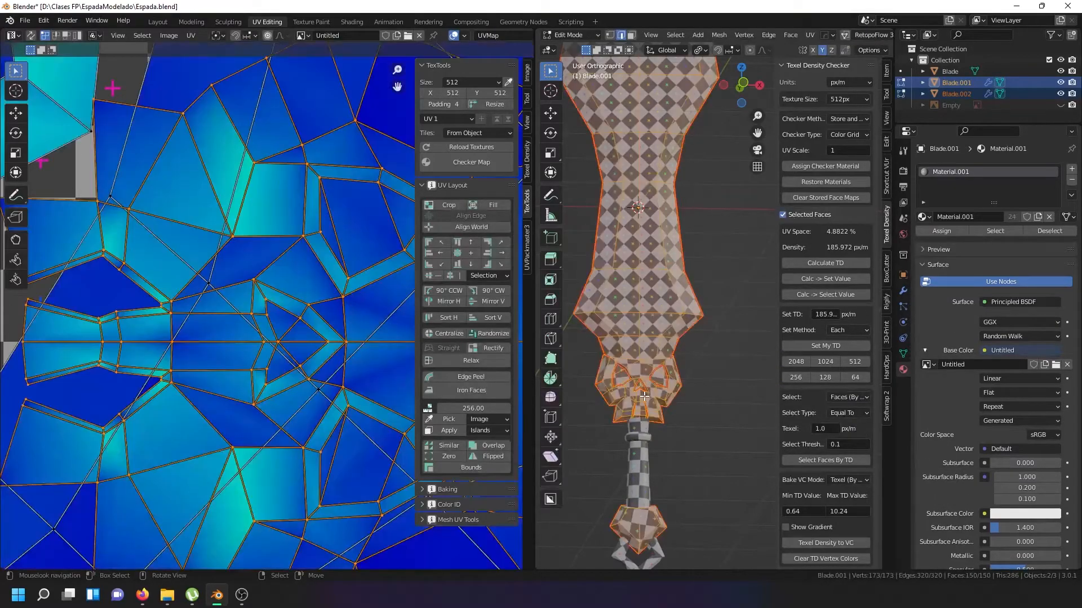
# Move the main guard island to the UV tile's upper-left corner and rotate it about 90 degrees counterclockwise
pyautogui.scroll(-5, 312, 398)
pyautogui.scroll(-4, 312, 397)
pyautogui.scroll(5, 312, 394)
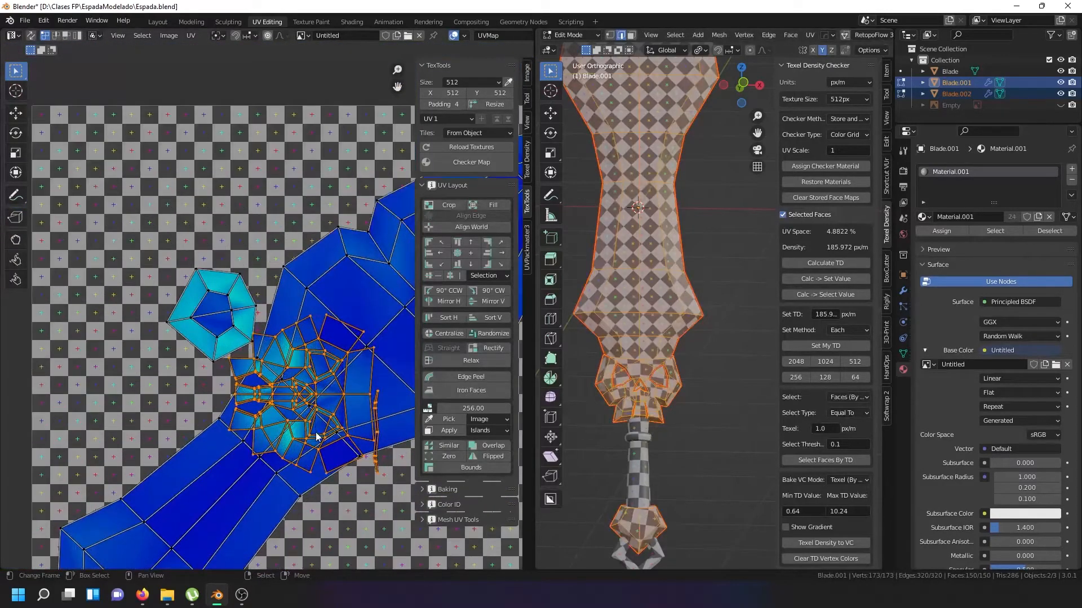
pyautogui.click(325, 473)
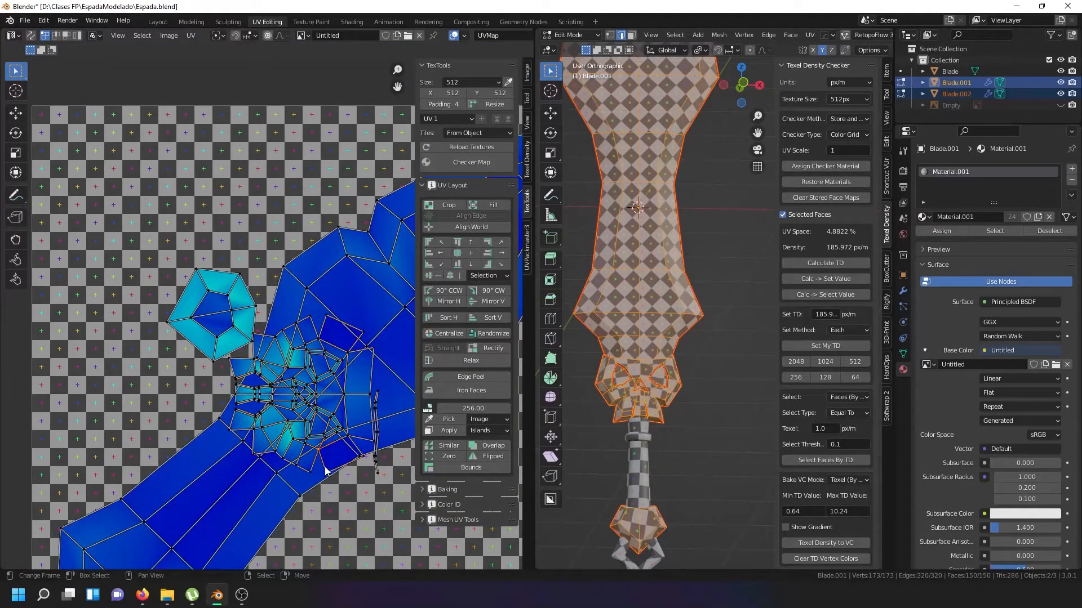
pyautogui.press('l')
pyautogui.press('g')
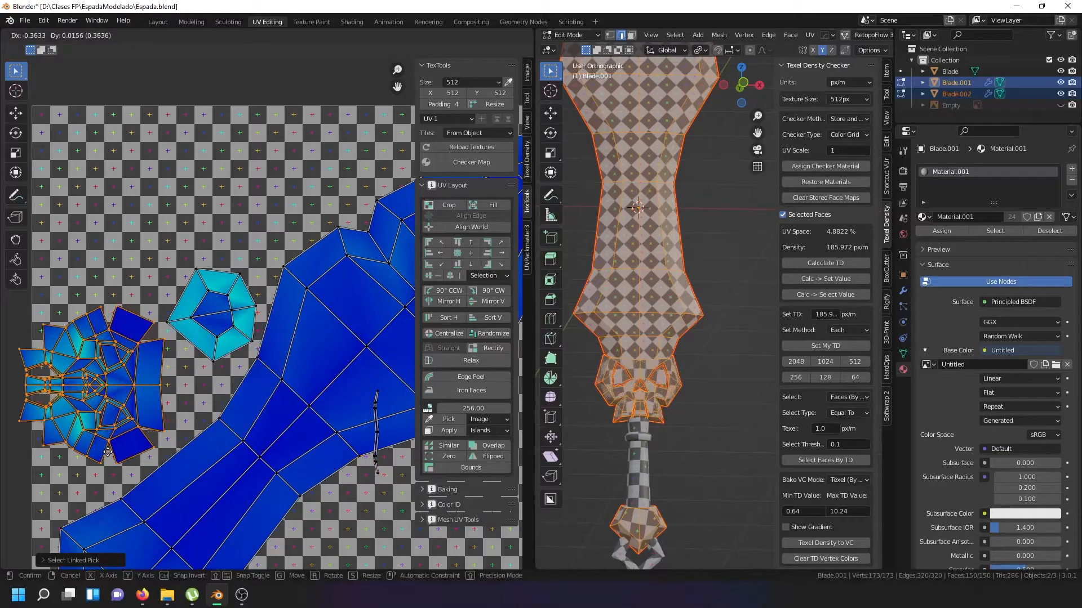
pyautogui.click(144, 259)
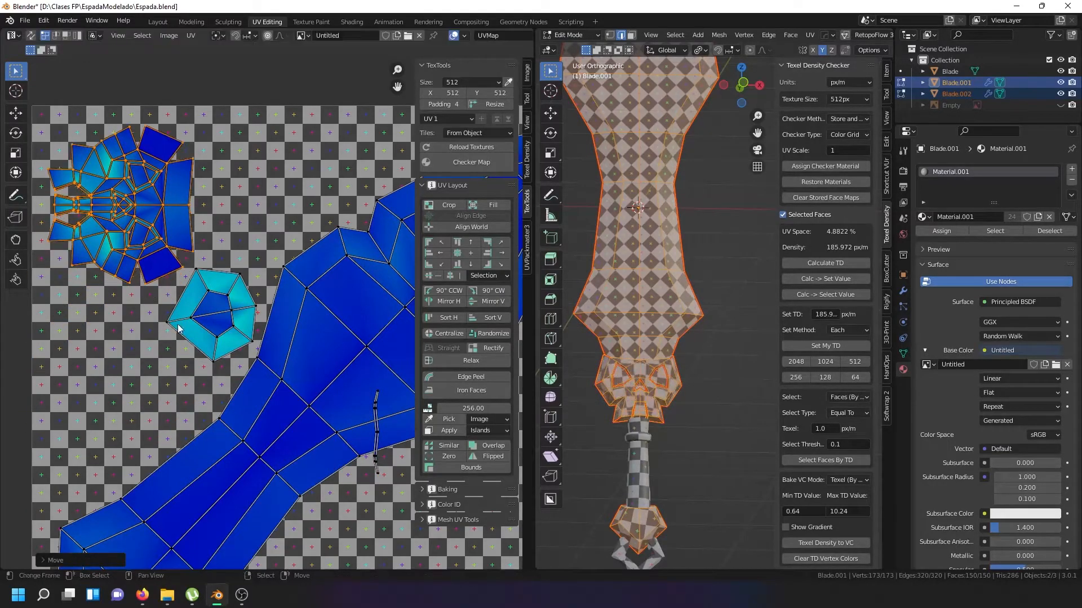
pyautogui.press('r')
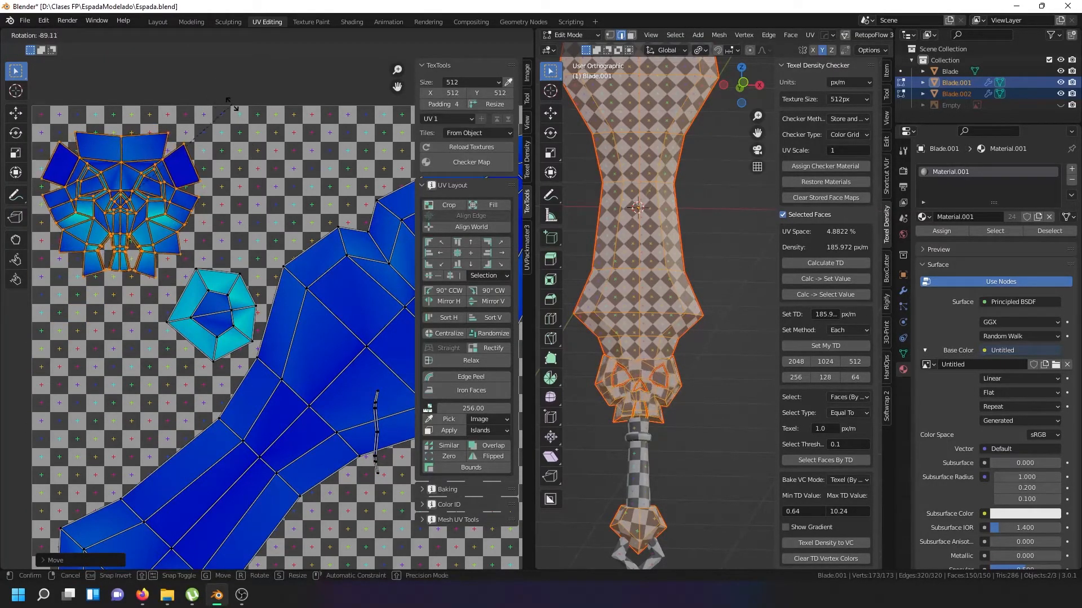
pyautogui.click(208, 133)
# Select the blade, guard and grip objects together and select all of their geometry in Edit Mode
pyautogui.scroll(-5, 265, 249)
pyautogui.scroll(5, 288, 329)
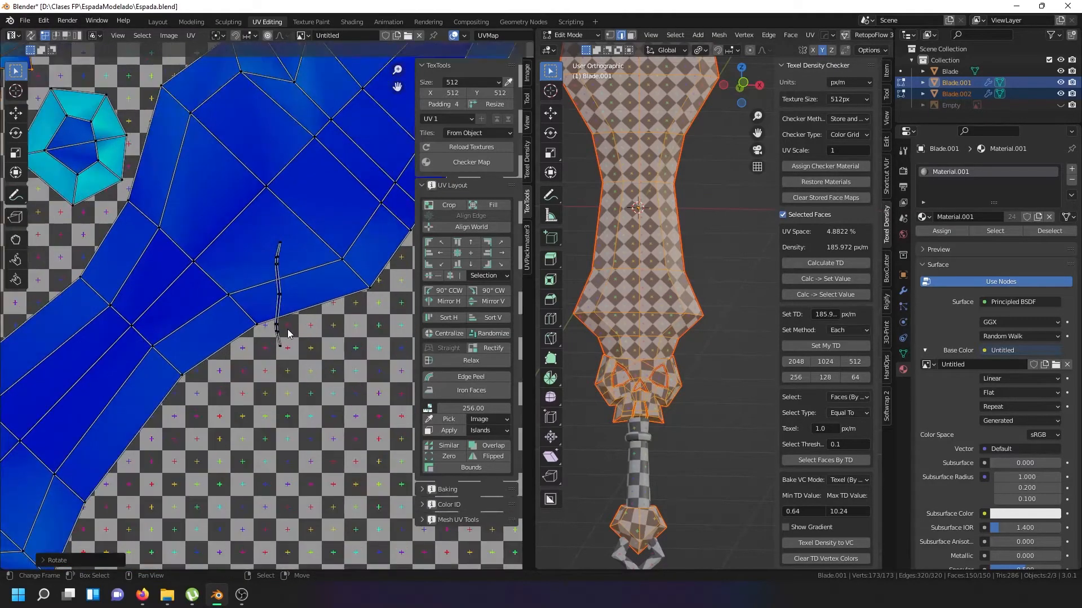
pyautogui.press('Tab')
pyautogui.rightClick(644, 467)
pyautogui.press('a')
pyautogui.press('a')
pyautogui.press('a')
pyautogui.press('Tab')
pyautogui.press('a')
pyautogui.press('a')
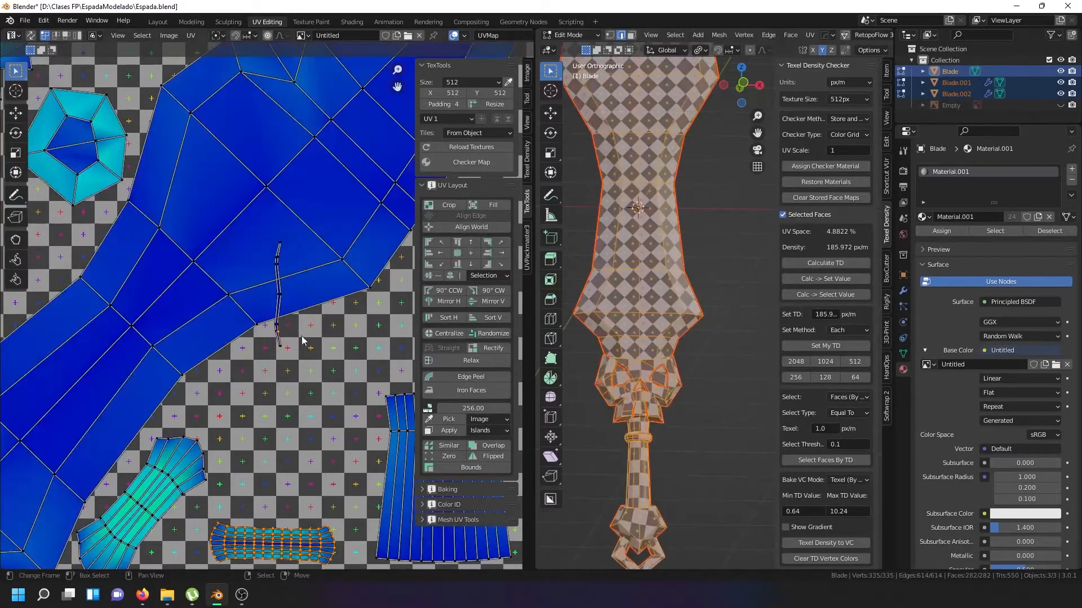
# Move both thin guard strip islands off the blade island into the empty space below the main guard island
pyautogui.scroll(-8, 271, 317)
pyautogui.scroll(7, 230, 282)
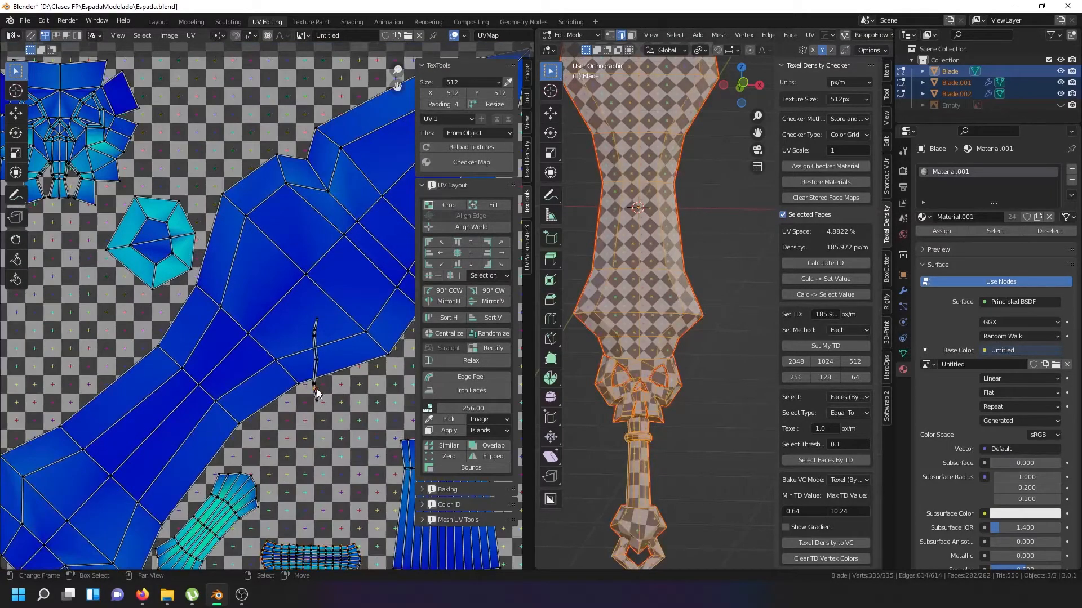
pyautogui.scroll(2, 317, 388)
pyautogui.press('l')
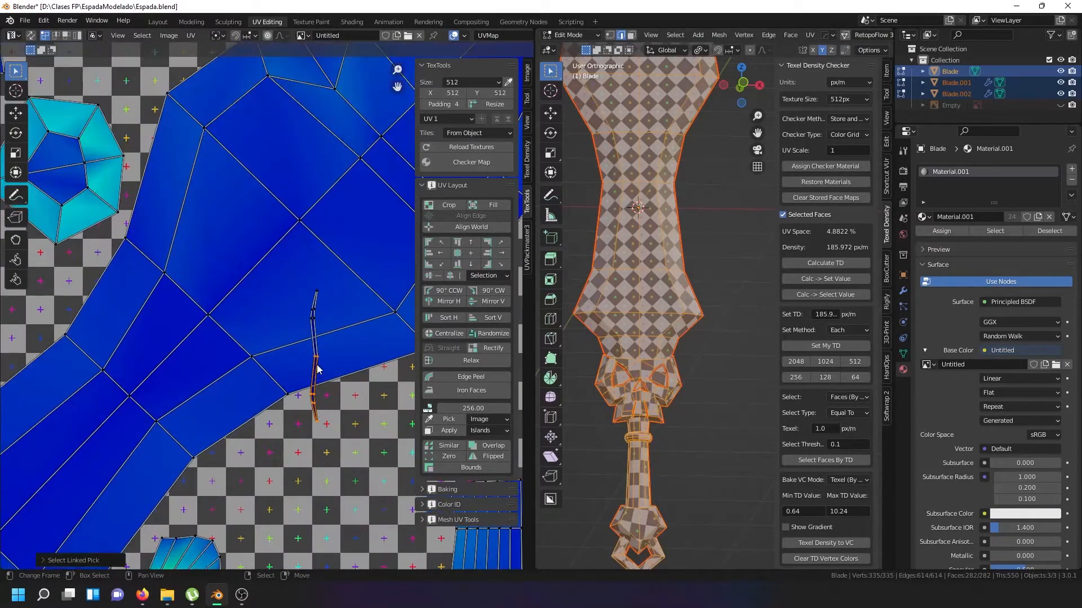
pyautogui.scroll(-3, 319, 356)
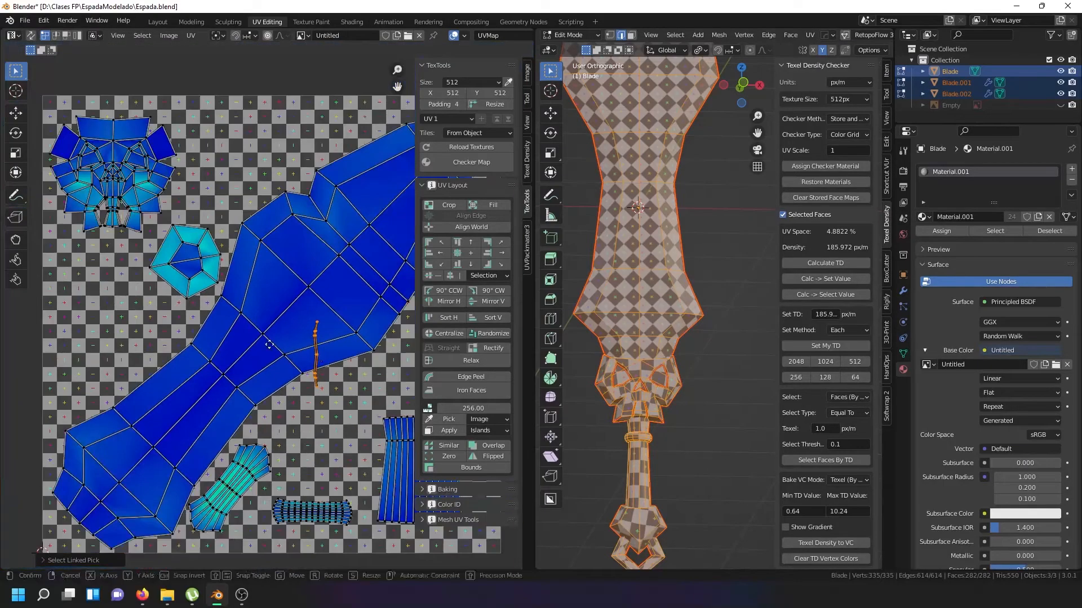
pyautogui.press('g')
pyautogui.click(78, 274)
# Place the upper thin strip alongside the lower one, and move the pair closer beneath the main guard island
pyautogui.scroll(5, 78, 270)
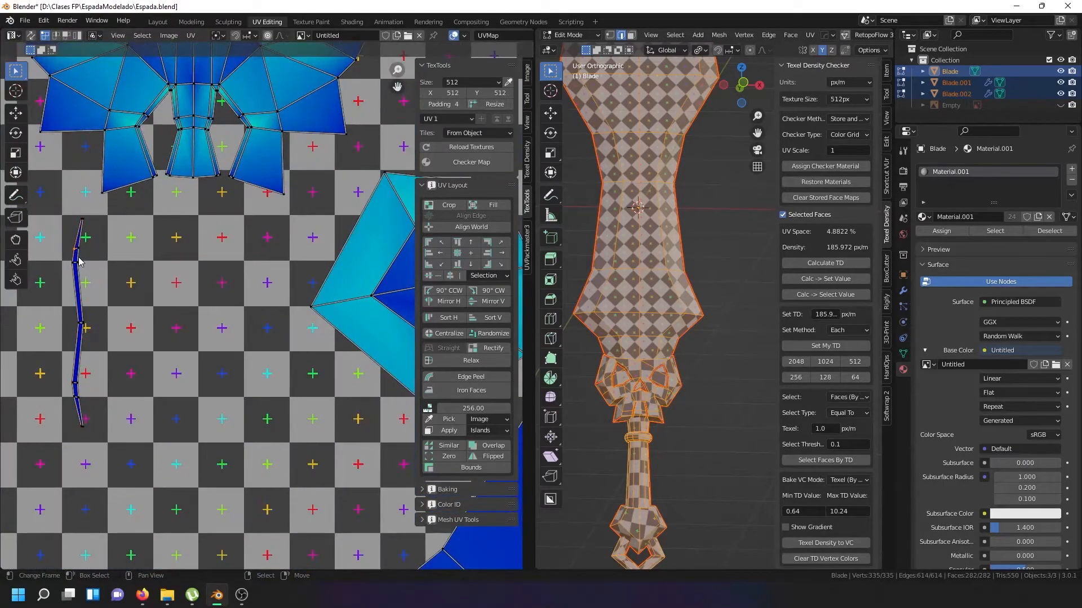
pyautogui.press('l')
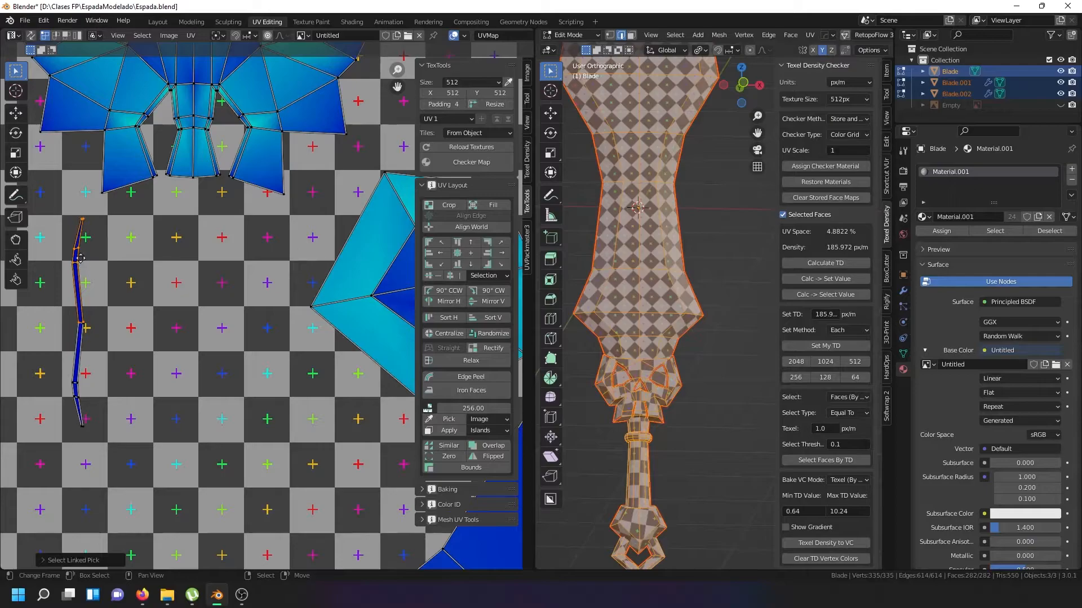
pyautogui.press('g')
pyautogui.click(97, 372)
pyautogui.scroll(-5, 97, 372)
pyautogui.scroll(1, 95, 372)
pyautogui.press('l')
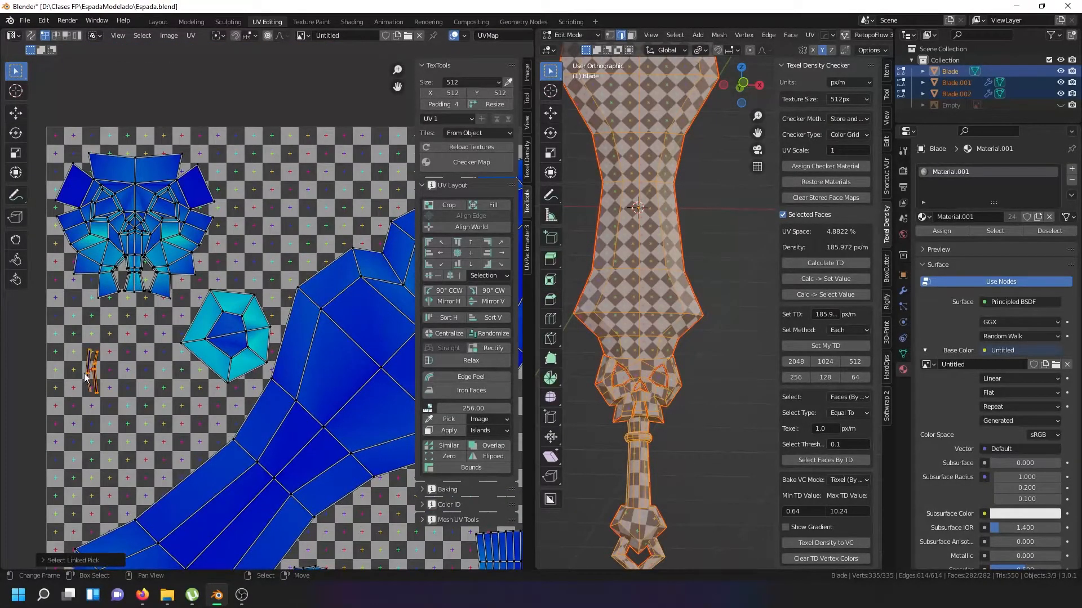
pyautogui.press('g')
pyautogui.click(70, 339)
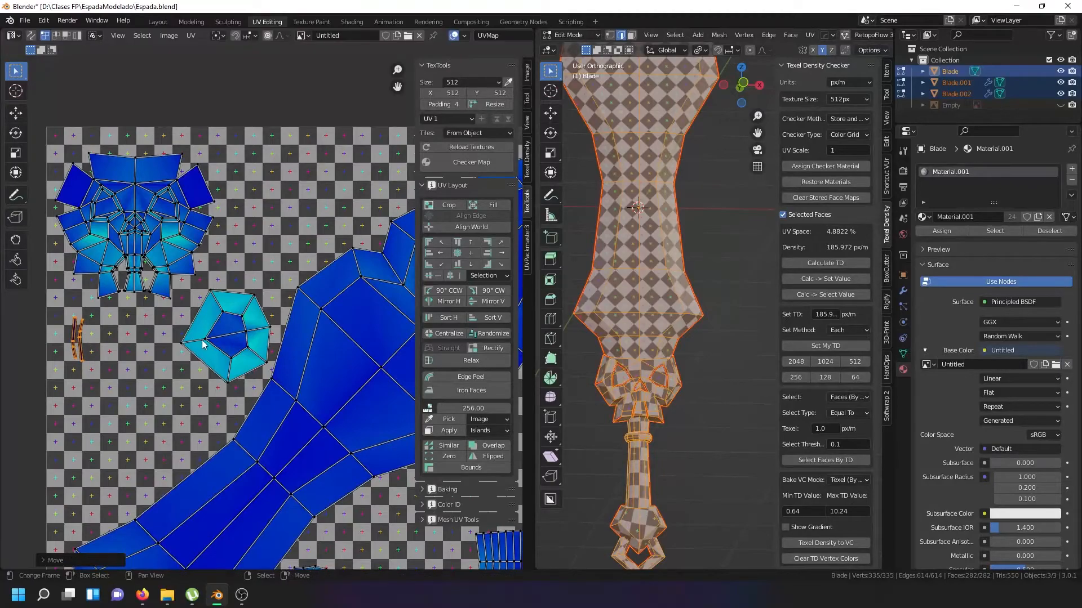
# Mark a seam along the selected edge loop on the faceted pommel gem below the grip
pyautogui.rightClick(203, 339)
pyautogui.scroll(4, 641, 530)
pyautogui.click(645, 544)
pyautogui.keyDown('shift'); pyautogui.moveTo(643, 562); pyautogui.dragTo(638, 480, button='middle'); pyautogui.keyUp('shift')
pyautogui.scroll(2, 636, 479)
pyautogui.keyDown('ctrl'); pyautogui.keyDown('alt'); pyautogui.keyDown('shift'); pyautogui.click(632, 471); pyautogui.keyUp('shift'); pyautogui.keyUp('alt'); pyautogui.keyUp('ctrl')
pyautogui.rightClick(637, 447)
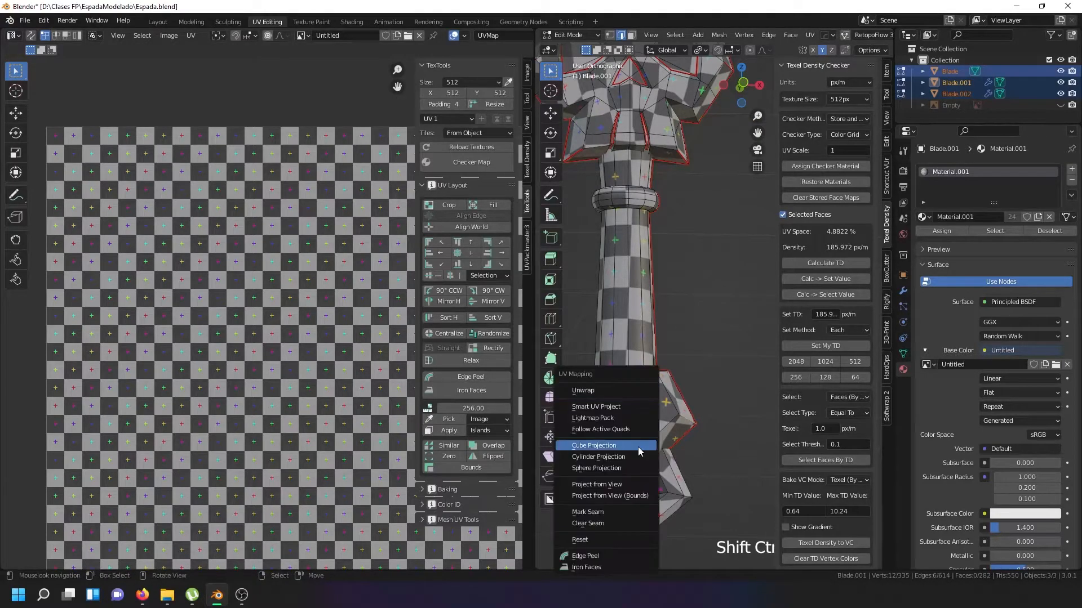
pyautogui.click(602, 513)
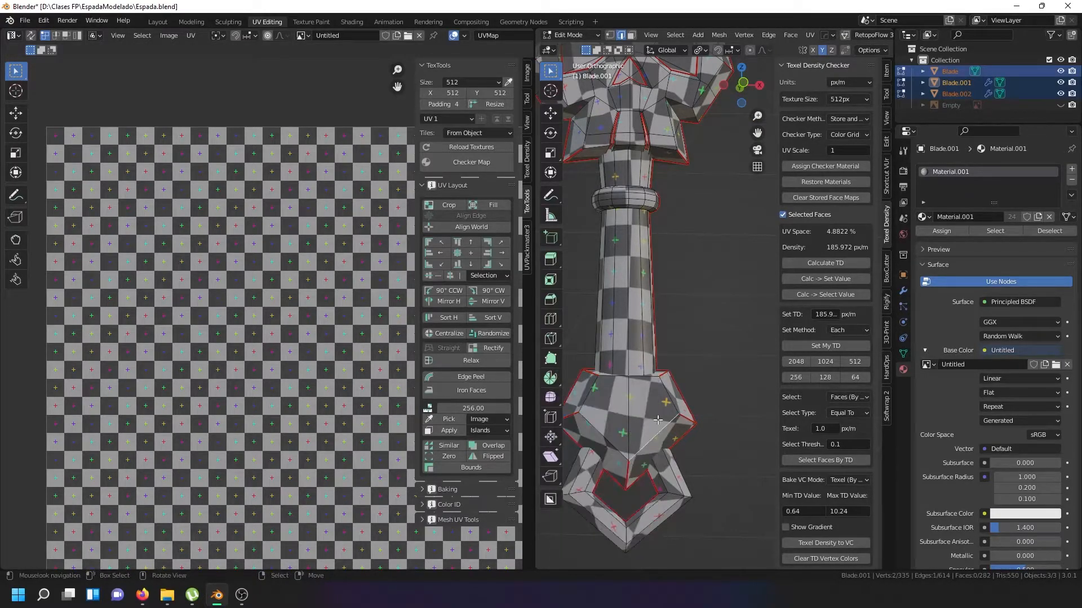
# Select all linked geometry of the pommel gem and unwrap it again using its seams
pyautogui.hotkey('ctrl', 'l')
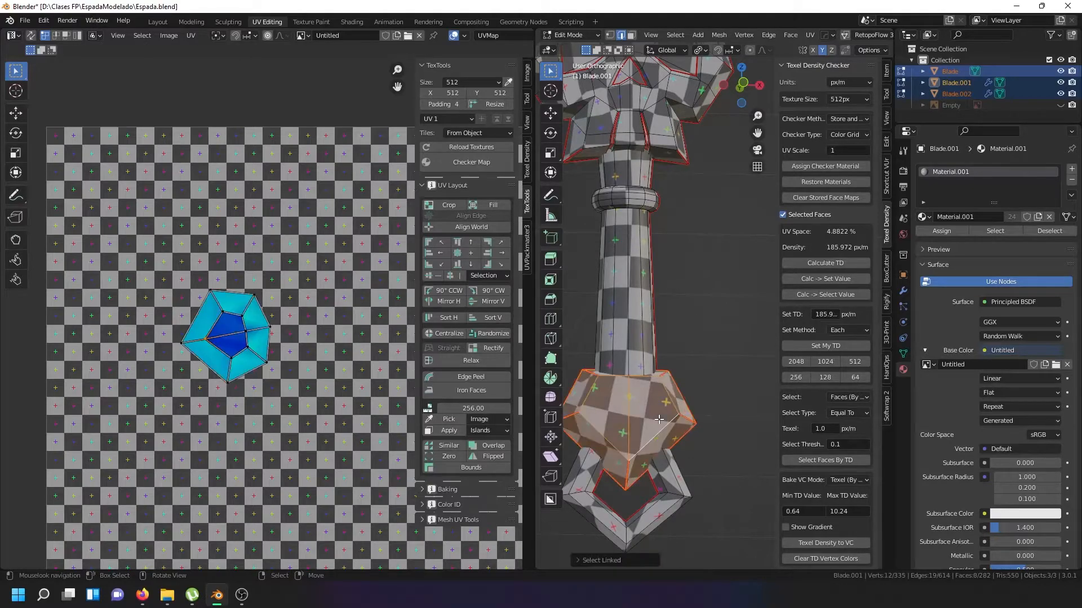
pyautogui.press('u')
pyautogui.click(616, 297)
pyautogui.scroll(-6, 180, 338)
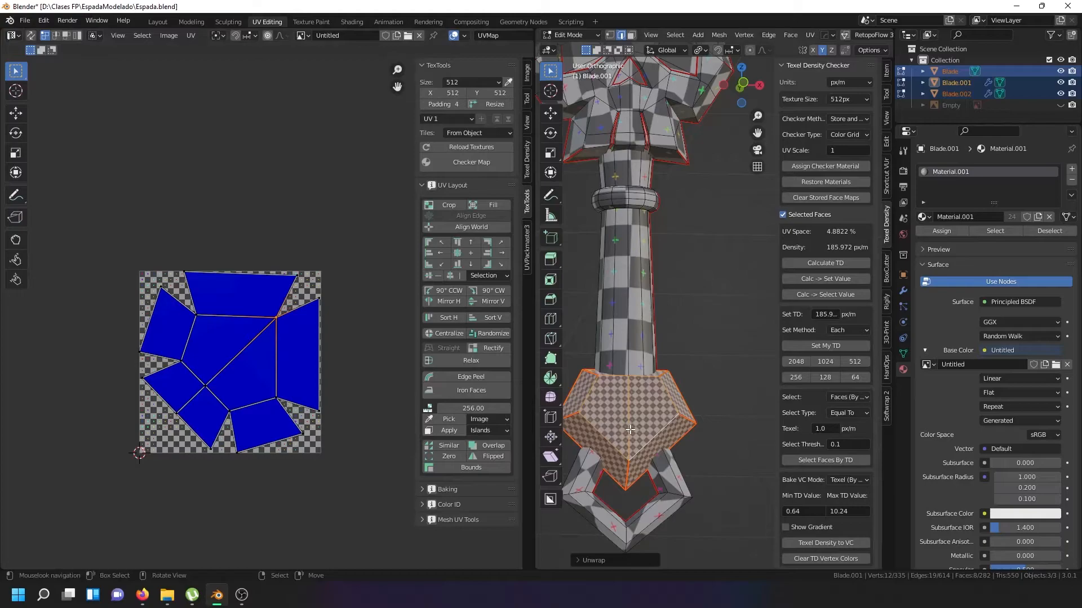
# Match the texel density of the blade and pommel gem object to the grip object
pyautogui.press('Tab')
pyautogui.rightClick(629, 348)
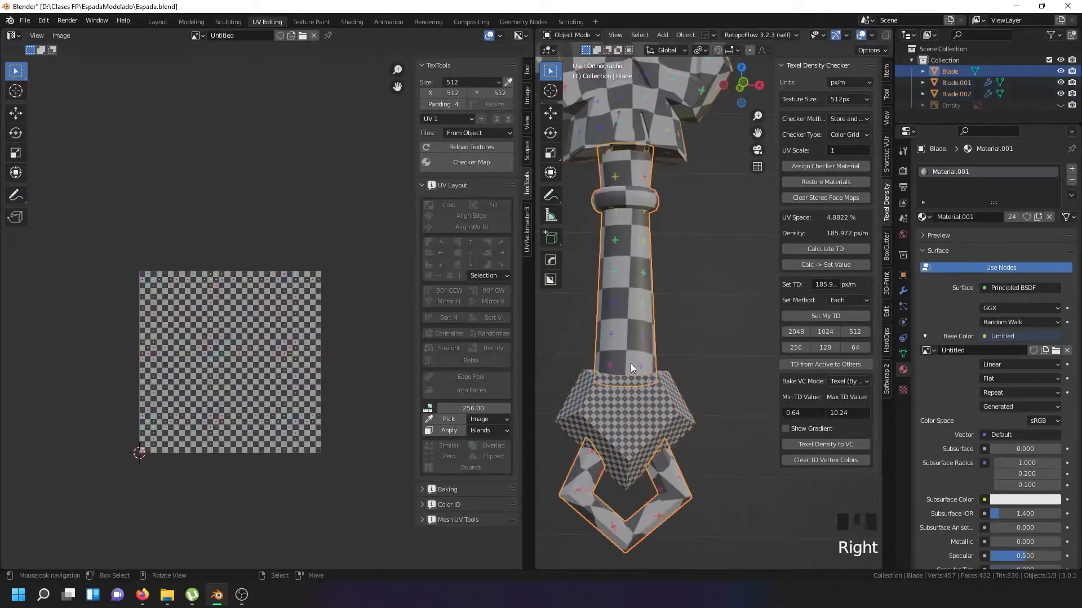
pyautogui.rightClick(631, 439)
pyautogui.keyDown('shift'); pyautogui.rightClick(621, 340); pyautogui.keyUp('shift')
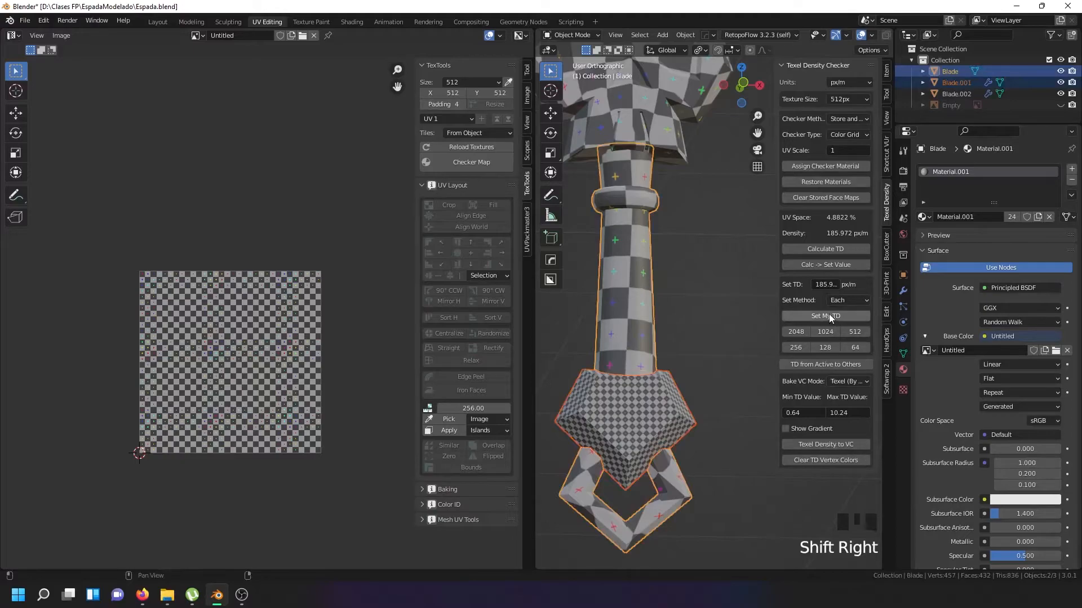
pyautogui.click(824, 364)
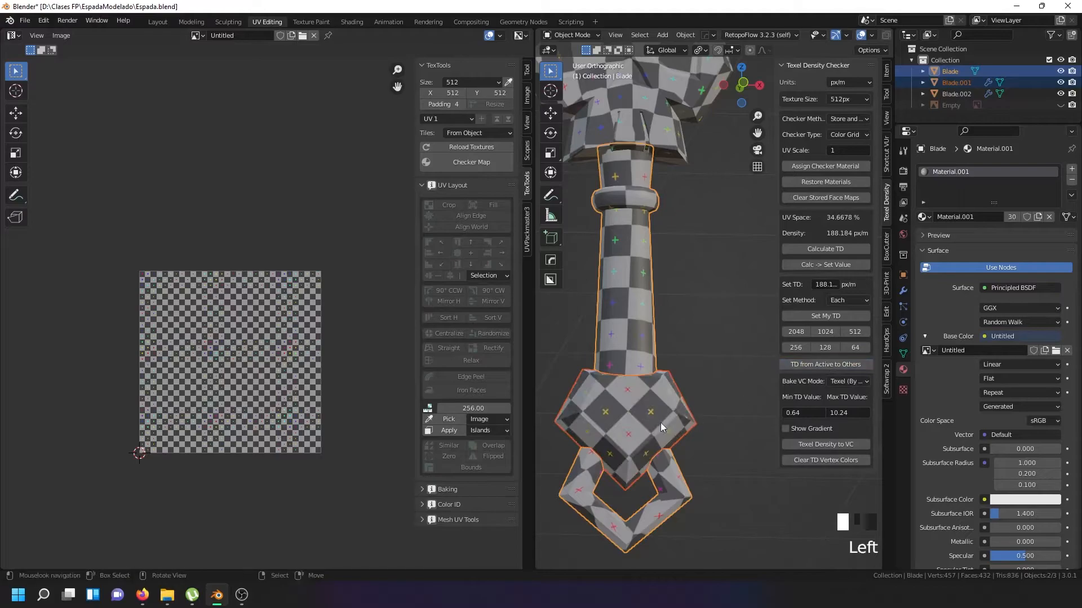
# Select the blade, guard and grip objects together and select all of their geometry for UV editing
pyautogui.press('Tab')
pyautogui.press('a')
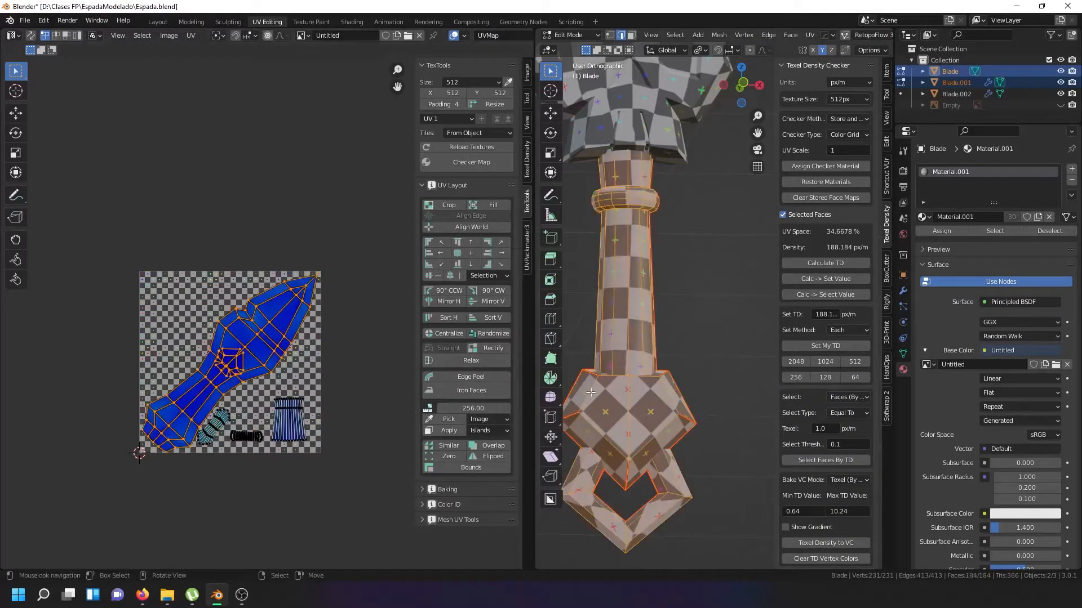
pyautogui.scroll(3, 252, 364)
pyautogui.scroll(-4, 643, 324)
pyautogui.press('Tab')
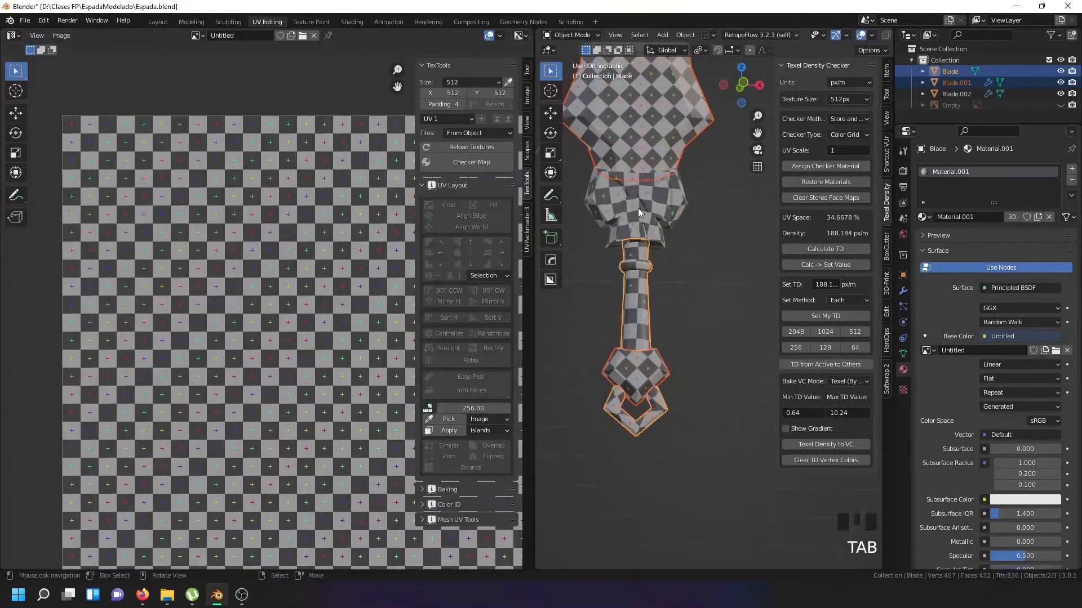
pyautogui.rightClick(641, 236)
pyautogui.press('a')
pyautogui.press('a')
pyautogui.press('Tab')
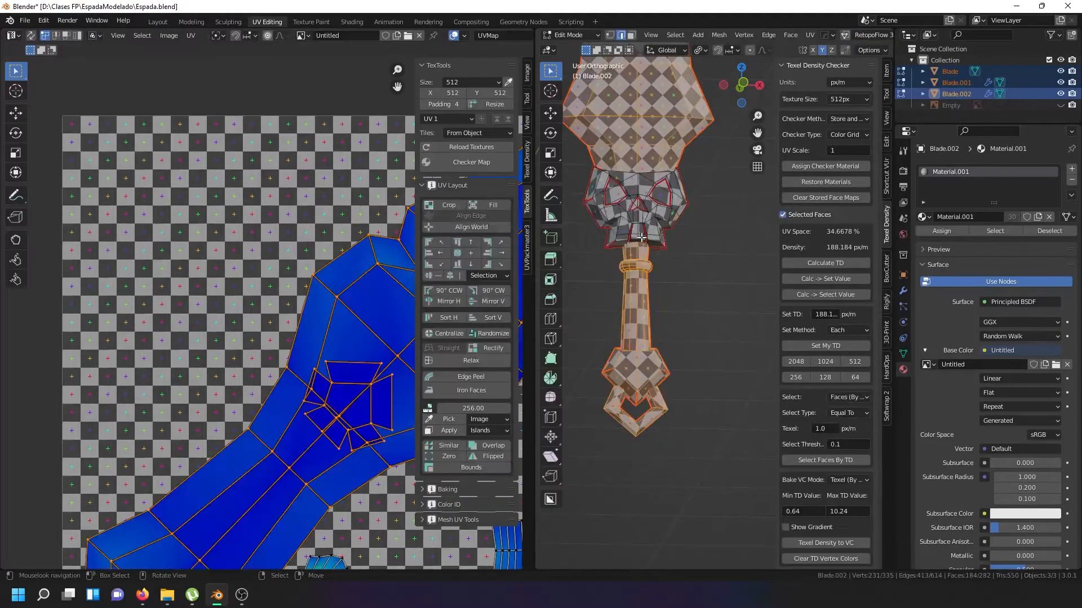
pyautogui.press('a')
pyautogui.press('a')
pyautogui.press('a')
pyautogui.scroll(4, 278, 379)
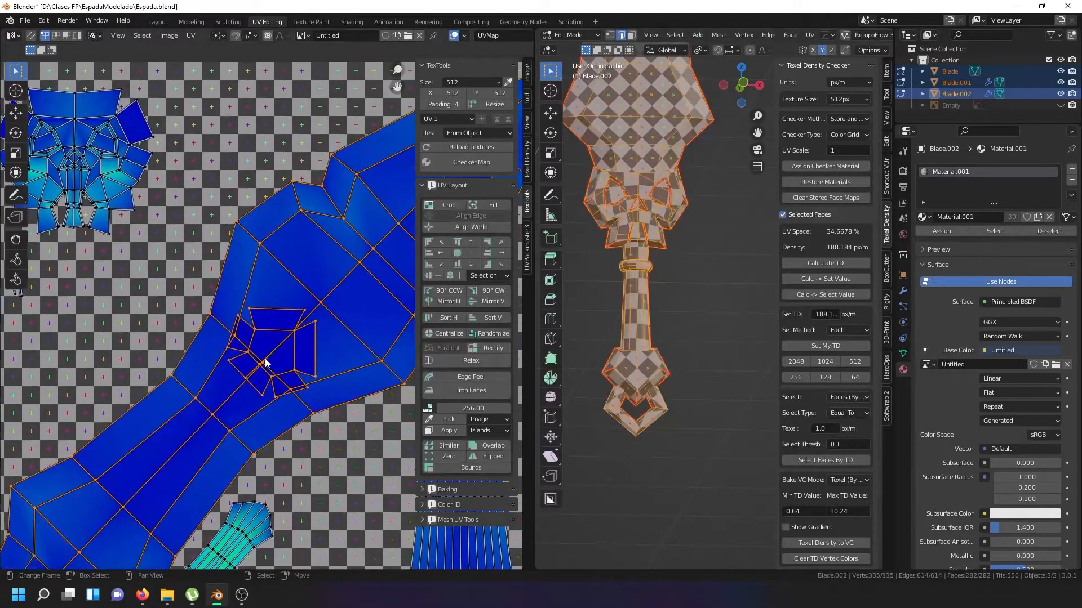
# Move the pommel gem island off the blade island to the space below the main guard island and rotate it upright
pyautogui.press('l')
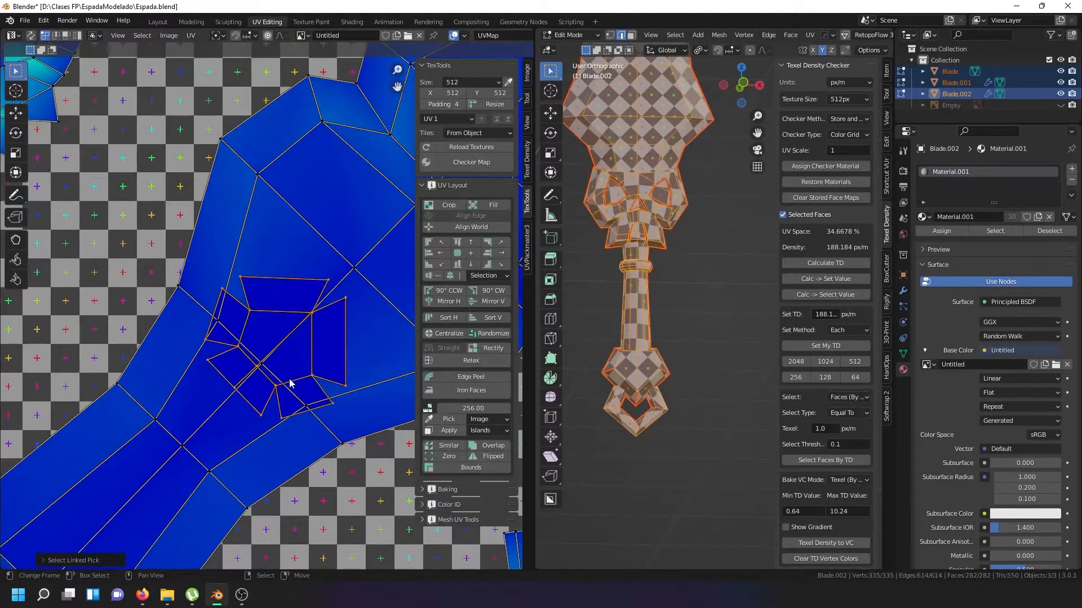
pyautogui.scroll(-4, 290, 383)
pyautogui.press('g')
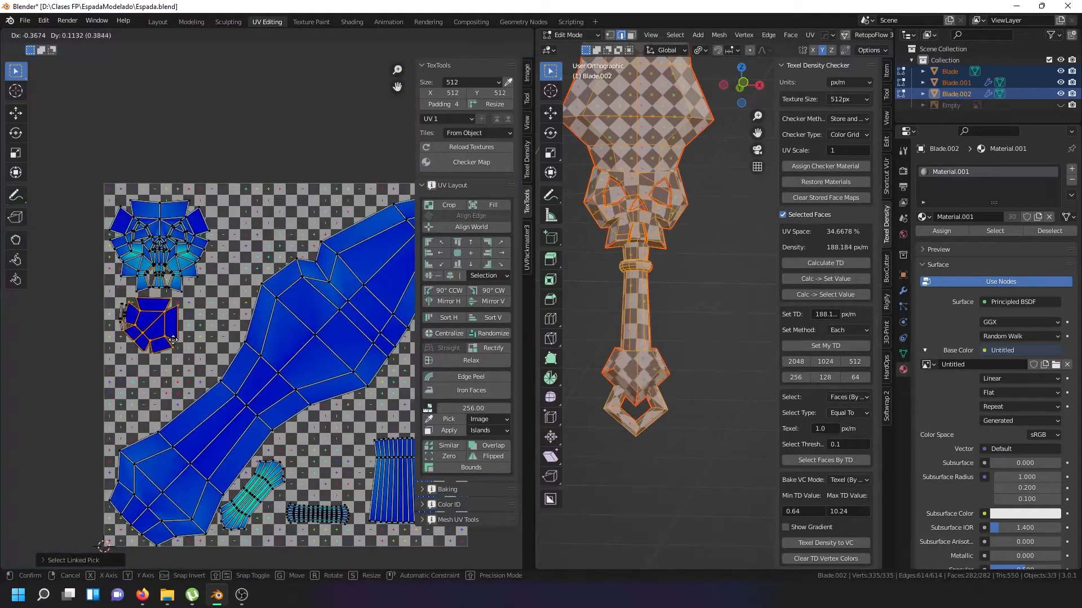
pyautogui.click(224, 314)
pyautogui.scroll(3, 260, 271)
pyautogui.press('r')
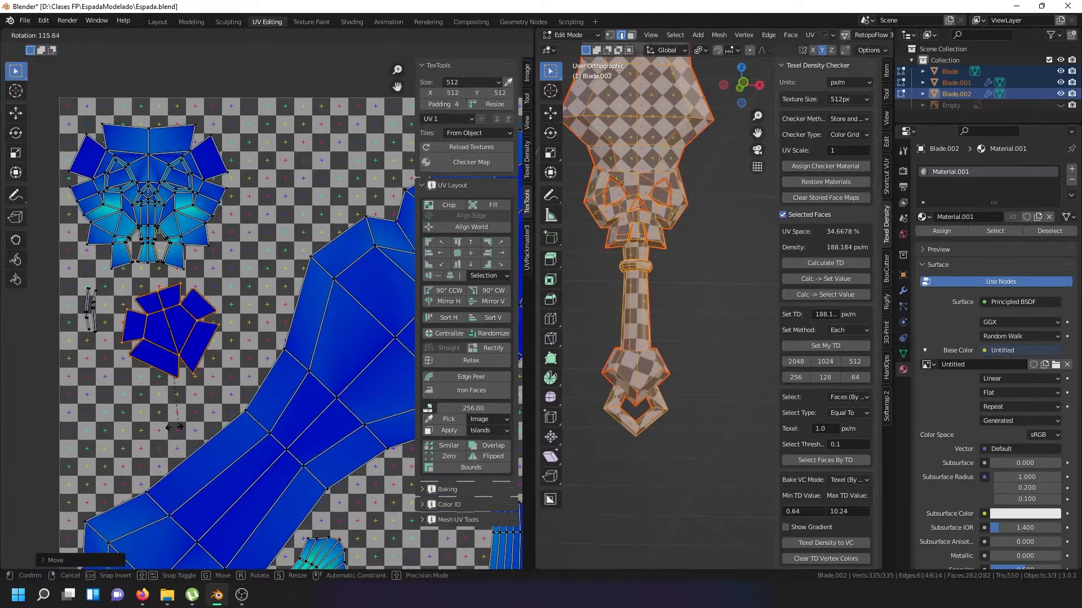
pyautogui.click(160, 410)
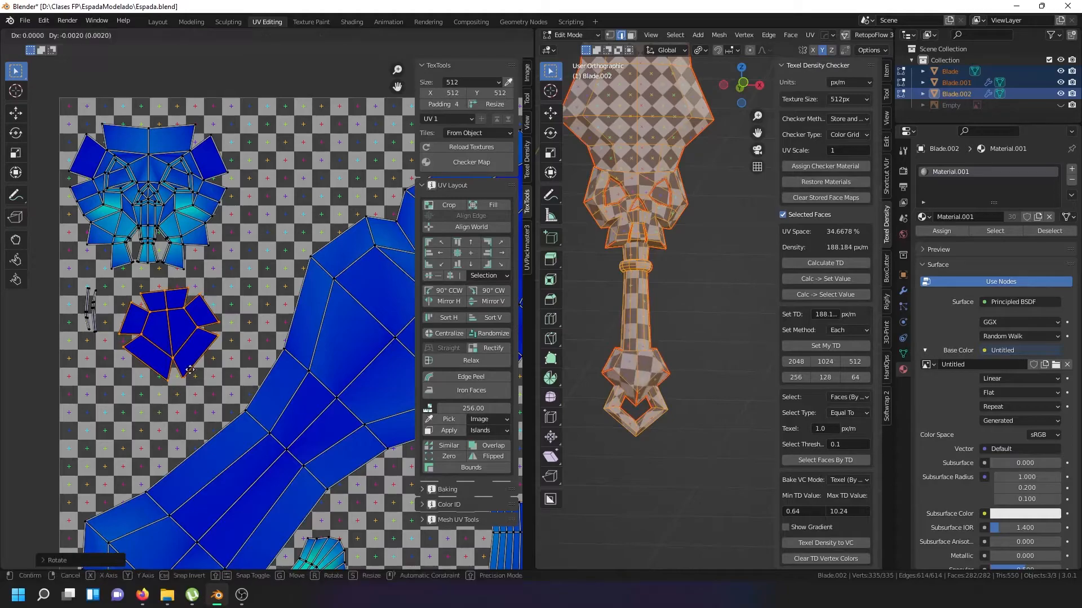
# Move the pommel gem island down and left below the thin guard strips and straighten it with a rotation of about 7 degrees
pyautogui.press('g')
pyautogui.click(150, 426)
pyautogui.press('r')
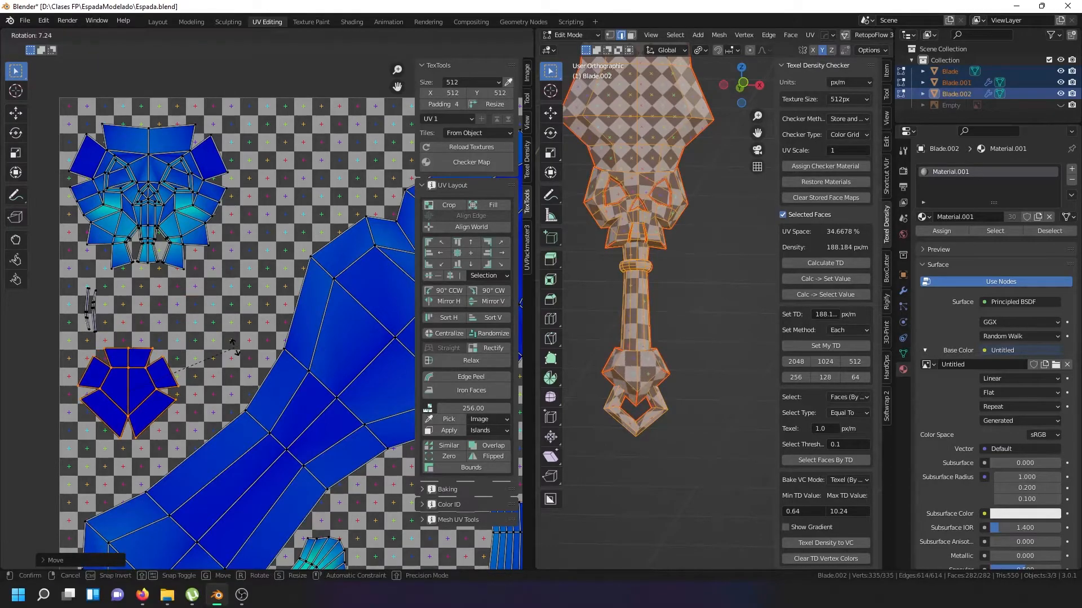
pyautogui.click(234, 347)
# Examine the pommel ring island and the neighbouring grip collar island in the UV layout
pyautogui.scroll(-4, 214, 349)
pyautogui.scroll(5, 248, 441)
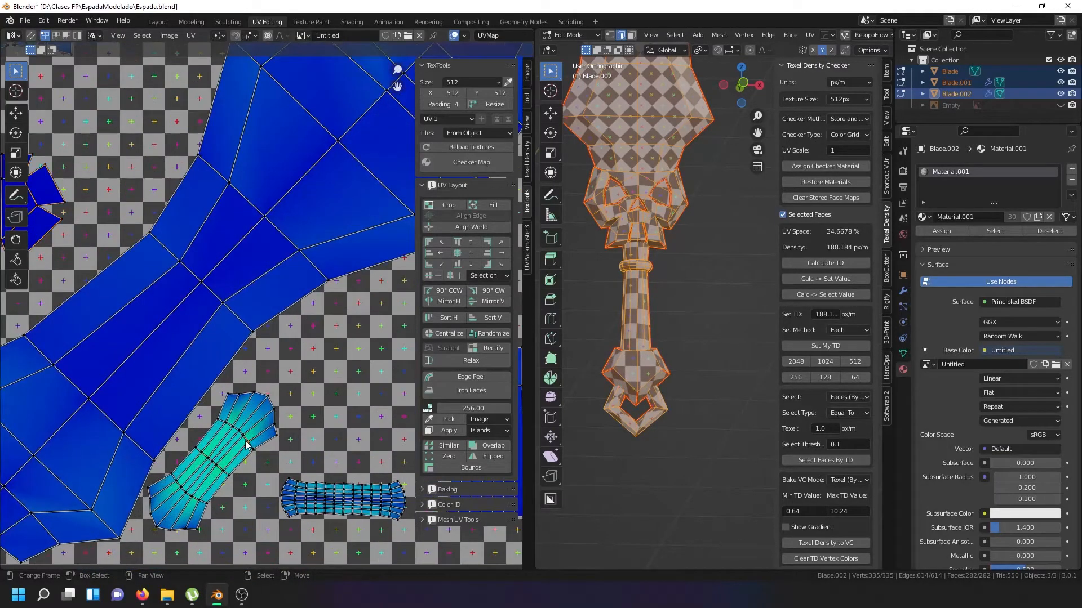
pyautogui.scroll(1, 246, 445)
pyautogui.press('l')
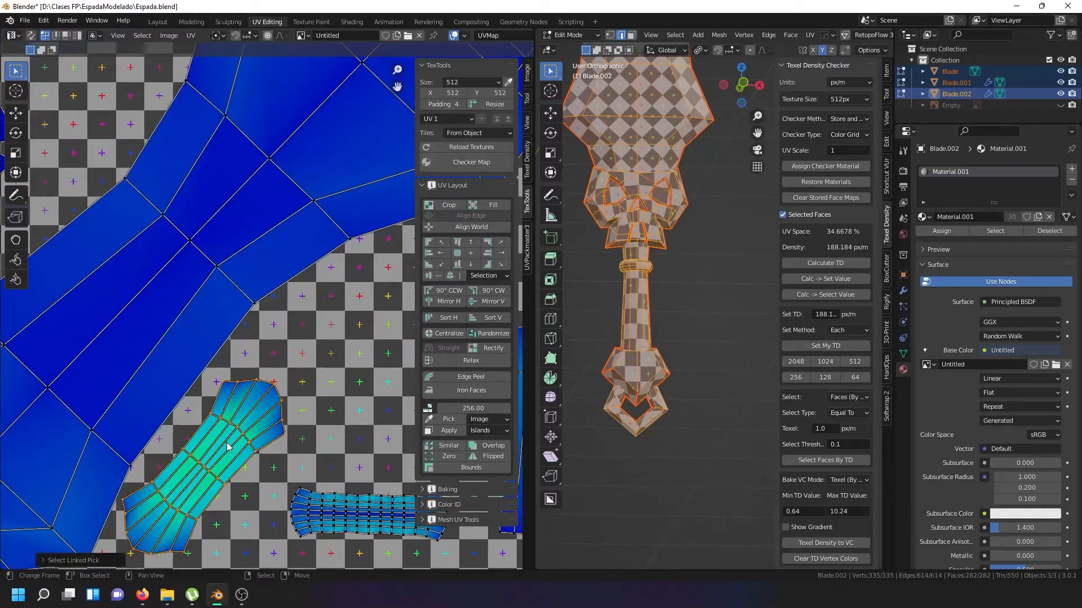
pyautogui.scroll(4, 344, 516)
pyautogui.scroll(-2, 347, 520)
pyautogui.moveTo(374, 512); pyautogui.dragTo(262, 433, button='middle')
pyautogui.scroll(-1, 308, 473)
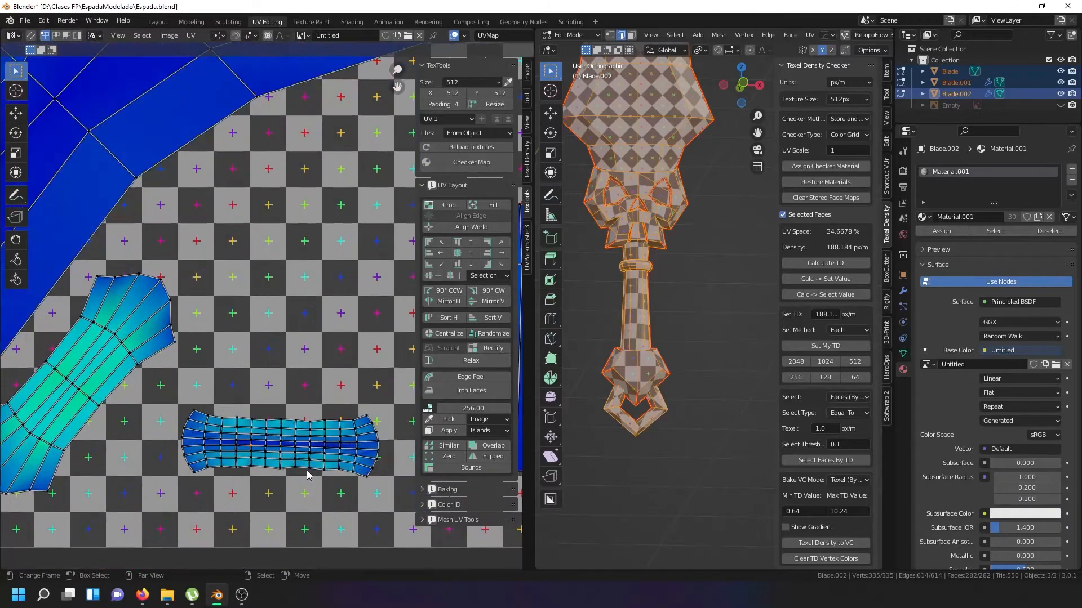
pyautogui.scroll(1, 308, 473)
pyautogui.scroll(4, 591, 423)
# Mark a seam along the selected edge loop of the diamond-shaped pommel ring
pyautogui.moveTo(591, 422); pyautogui.dragTo(690, 375, button='middle')
pyautogui.click(640, 409)
pyautogui.keyDown('alt'); pyautogui.keyDown('shift'); pyautogui.click(642, 408); pyautogui.keyUp('shift'); pyautogui.keyUp('alt')
pyautogui.keyDown('alt'); pyautogui.keyDown('shift'); pyautogui.click(642, 408); pyautogui.keyUp('shift'); pyautogui.keyUp('alt')
pyautogui.scroll(3, 641, 393)
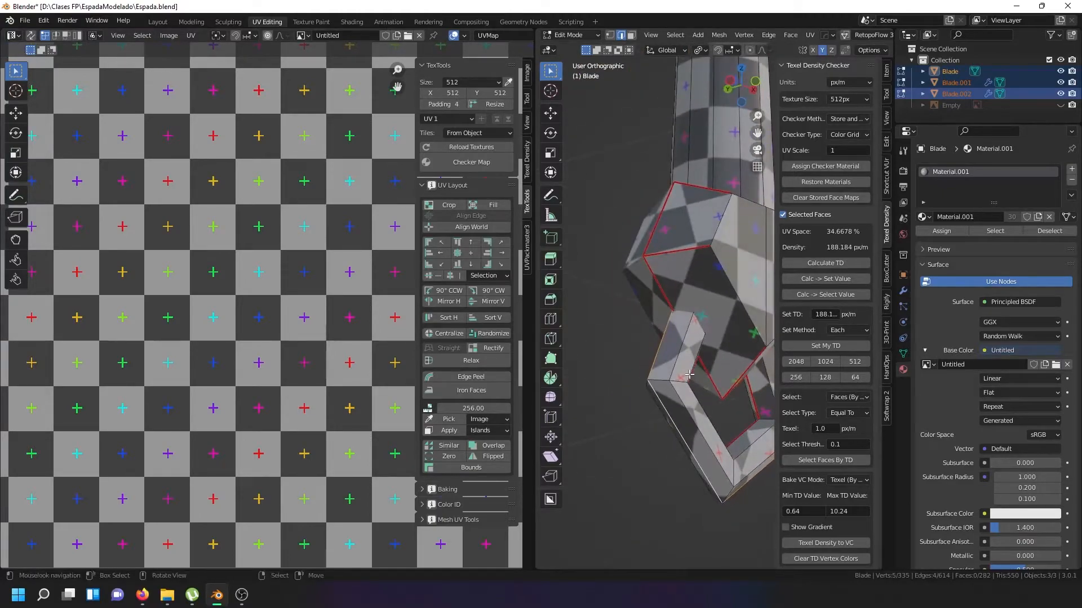
pyautogui.rightClick(690, 374)
pyautogui.click(664, 499)
# Select all linked geometry of the pommel ring and unwrap it using the updated seams
pyautogui.click(710, 457)
pyautogui.hotkey('ctrl', 'l')
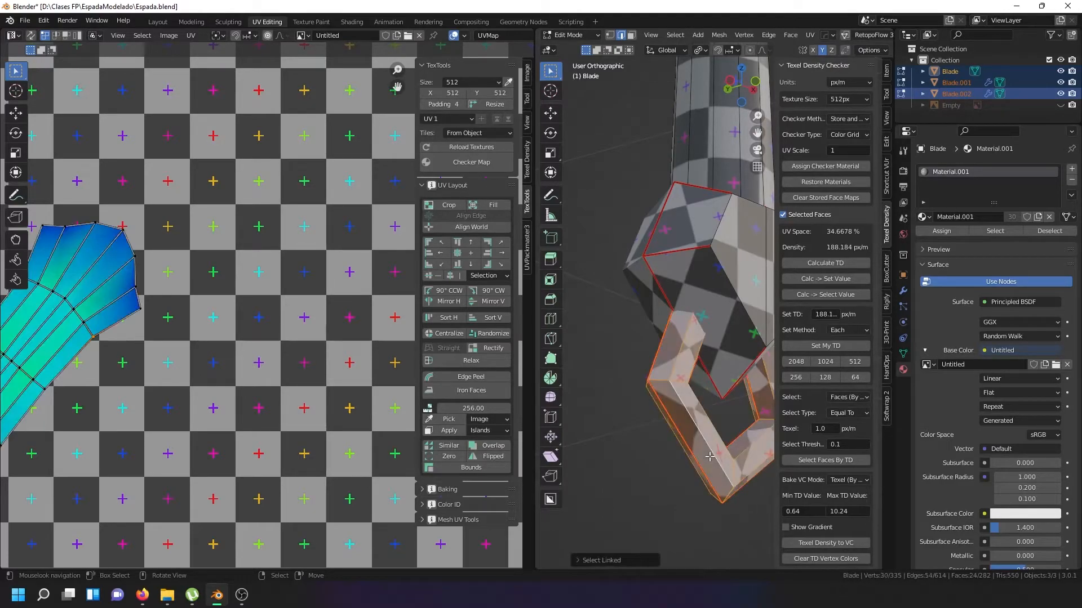
pyautogui.press('u')
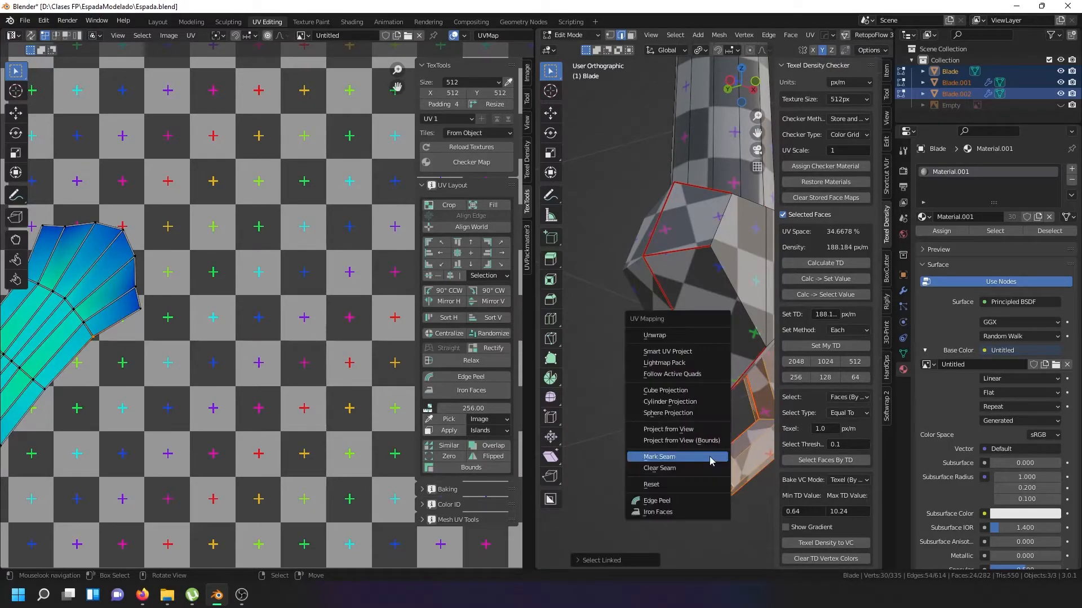
pyautogui.click(672, 339)
pyautogui.scroll(-8, 179, 391)
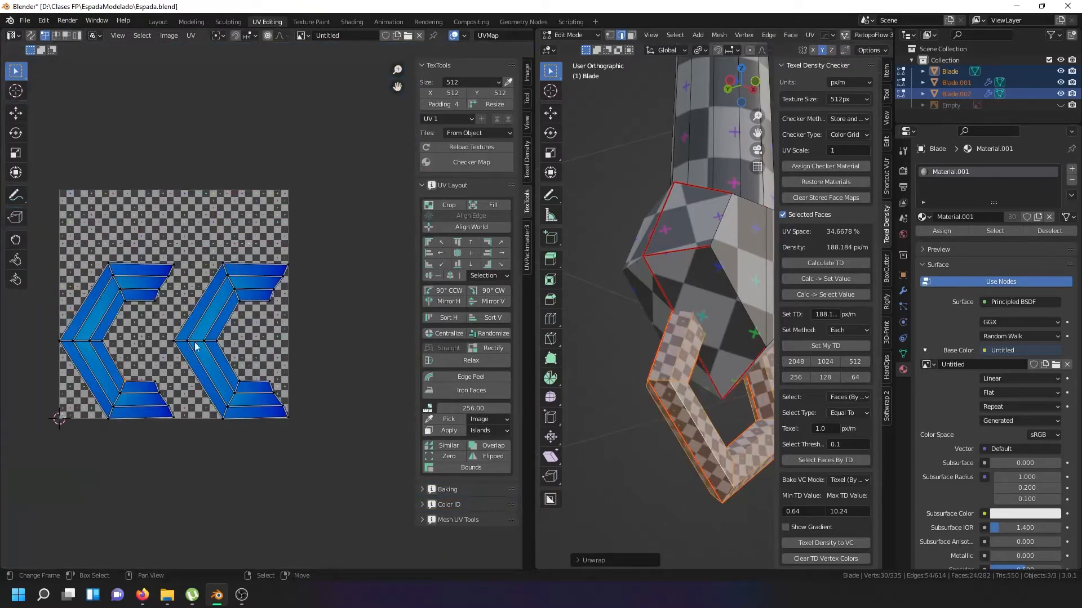
pyautogui.scroll(-6, 685, 338)
pyautogui.press('Tab')
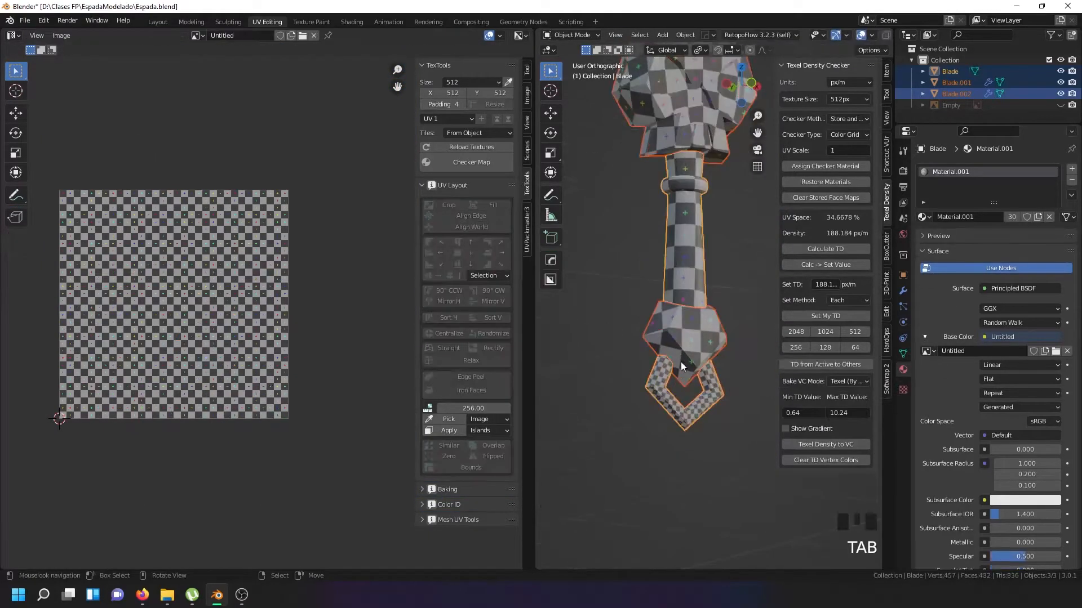
pyautogui.rightClick(684, 338)
pyautogui.keyDown('shift'); pyautogui.rightClick(686, 394); pyautogui.keyUp('shift')
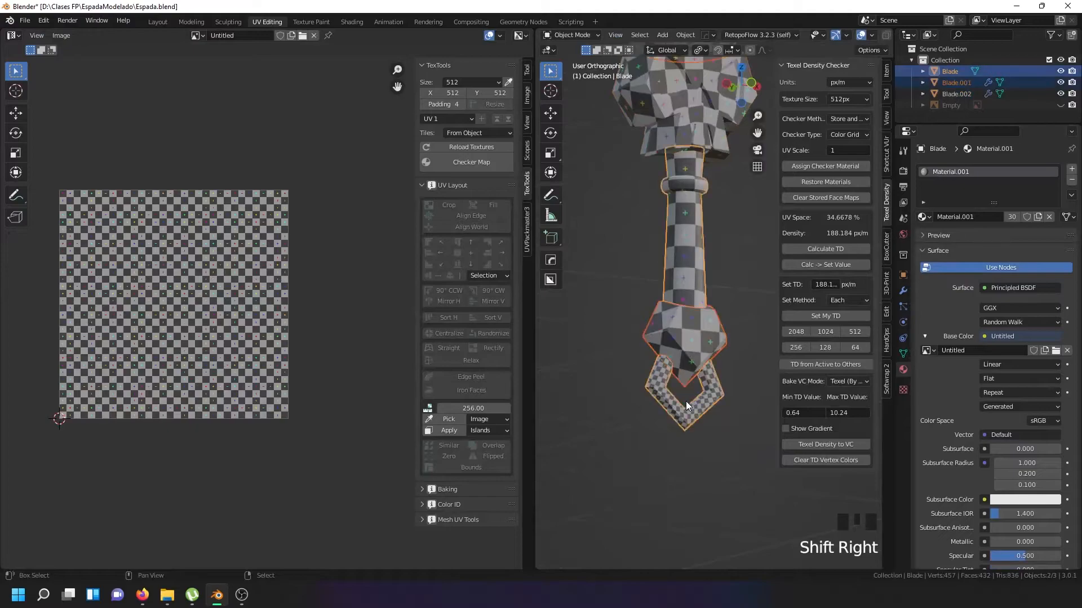
pyautogui.rightClick(694, 359)
pyautogui.press('Tab')
pyautogui.press('Tab')
pyautogui.press('Tab')
pyautogui.press('Tab')
# Separate the selected pommel ring geometry from the grip into its own object
pyautogui.rightClick(675, 414)
pyautogui.press('Tab')
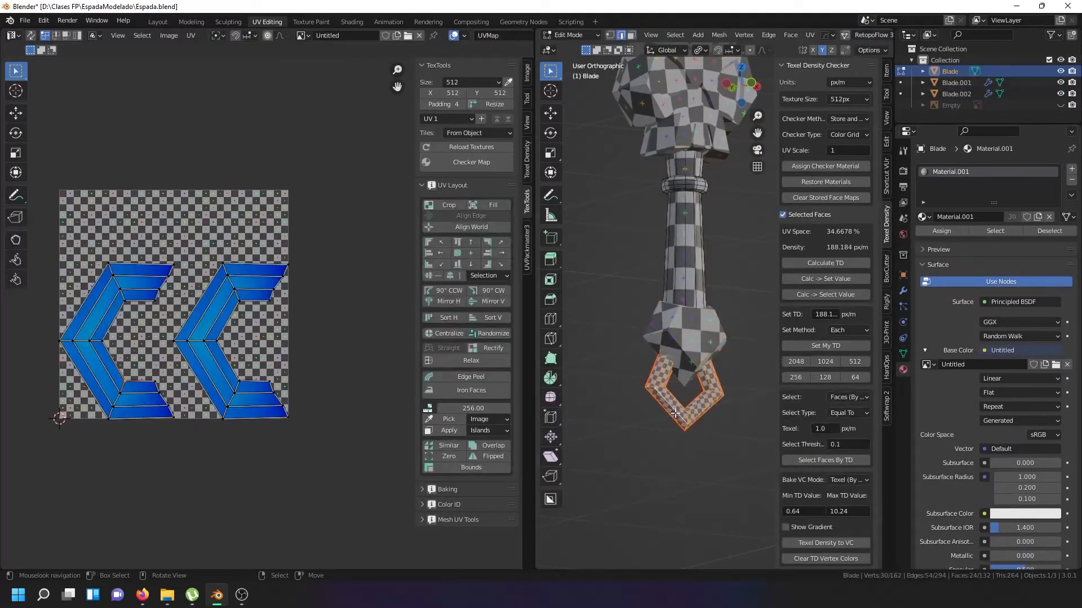
pyautogui.press('p')
pyautogui.click(675, 413)
pyautogui.press('Tab')
# Match the pommel ring's texel density to the object that contains the blade and pommel gem
pyautogui.rightClick(689, 340)
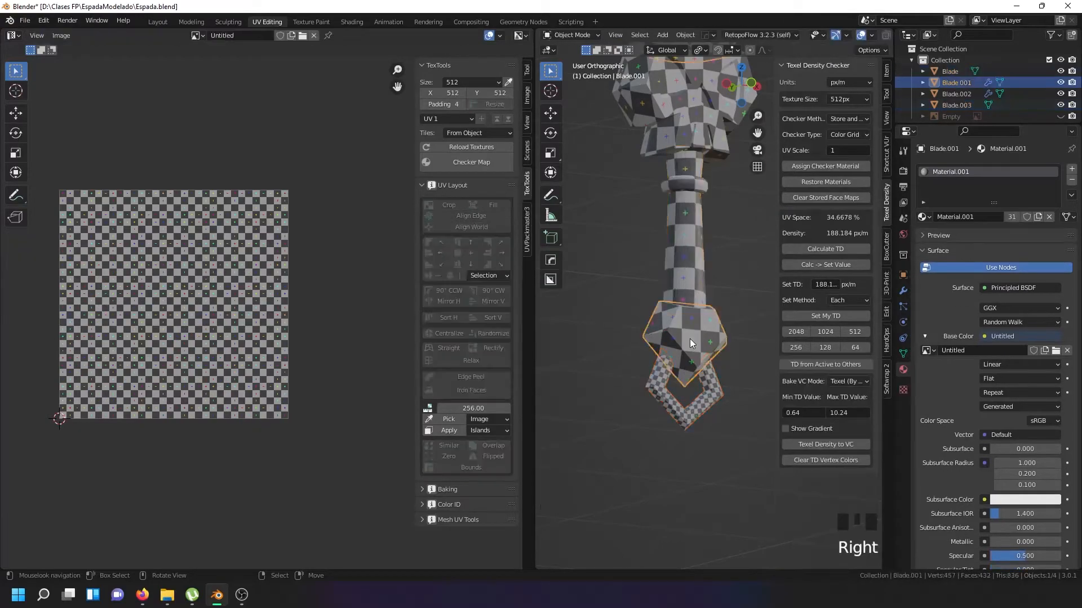
pyautogui.keyDown('shift'); pyautogui.rightClick(684, 409); pyautogui.keyUp('shift')
pyautogui.rightClick(684, 409)
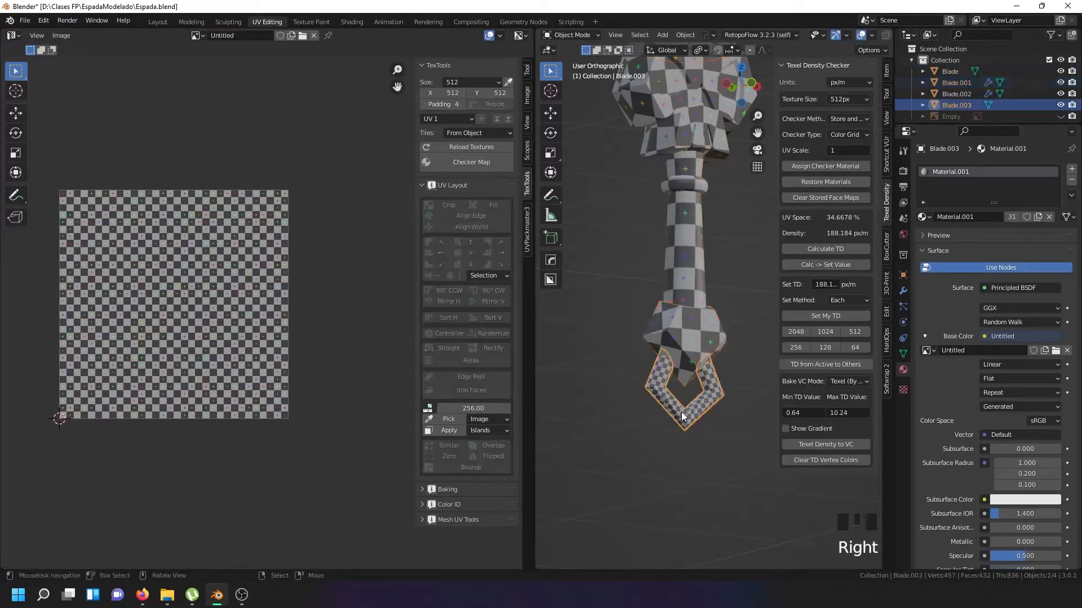
pyautogui.keyDown('shift'); pyautogui.rightClick(680, 337); pyautogui.keyUp('shift')
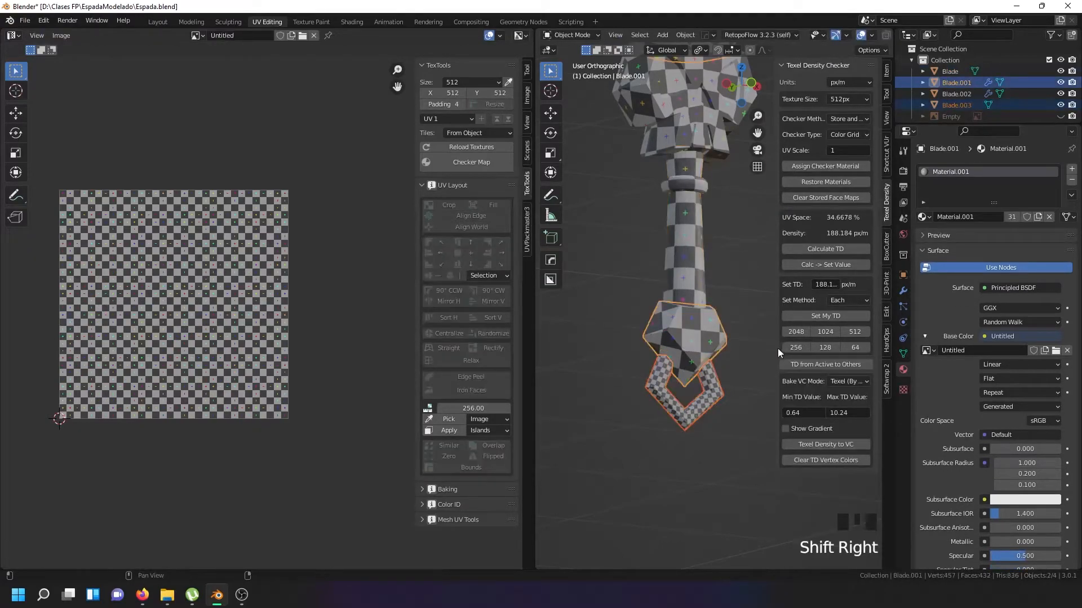
pyautogui.click(817, 363)
# Select all four sword objects, including the separated pommel ring, and select all of their geometry in Edit Mode
pyautogui.press('a')
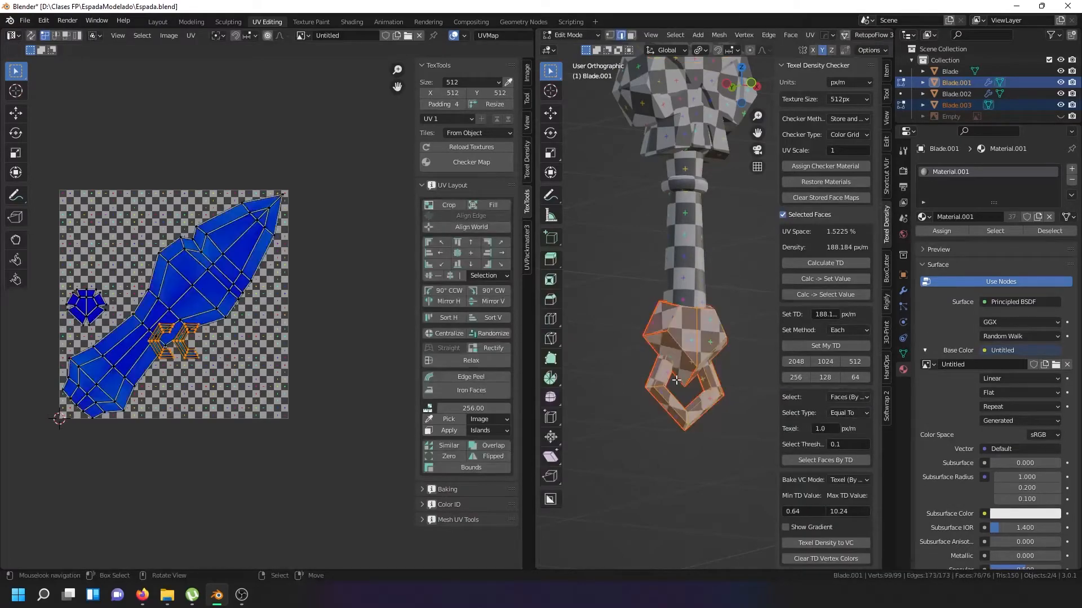
pyautogui.press('Tab')
pyautogui.press('a')
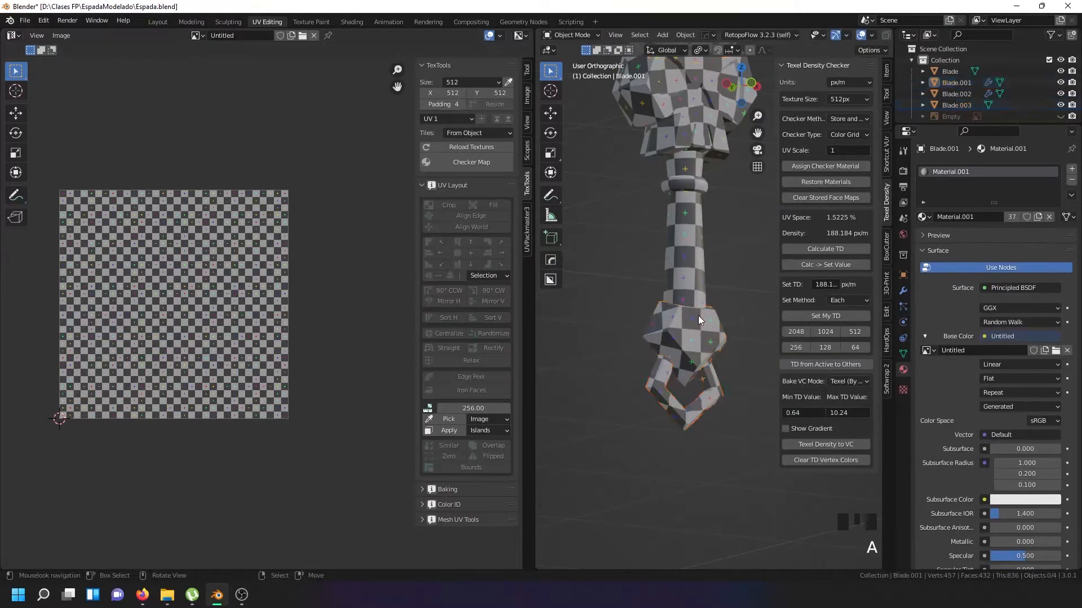
pyautogui.press('Tab')
pyautogui.press('a')
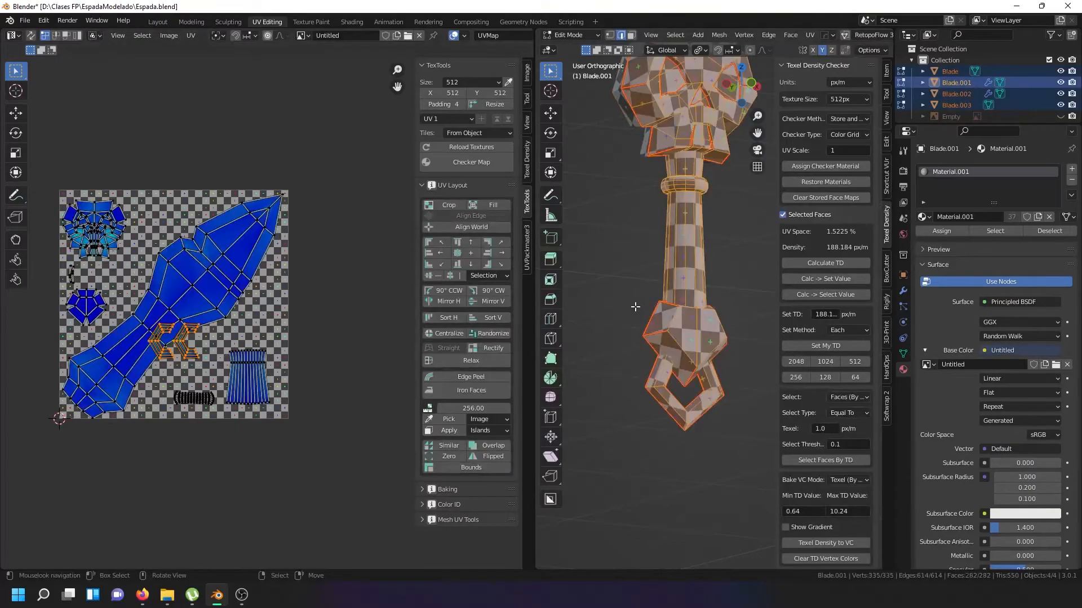
# Select both C-shaped pommel ring islands in the UV layout
pyautogui.scroll(4, 175, 331)
pyautogui.click(230, 359)
pyautogui.press('l')
pyautogui.press('l')
pyautogui.scroll(-3, 195, 381)
# In face select mode, select the linked faces of one half of the pommel ring and delete them
pyautogui.moveTo(620, 315); pyautogui.dragTo(711, 316, button='middle')
pyautogui.scroll(5, 684, 393)
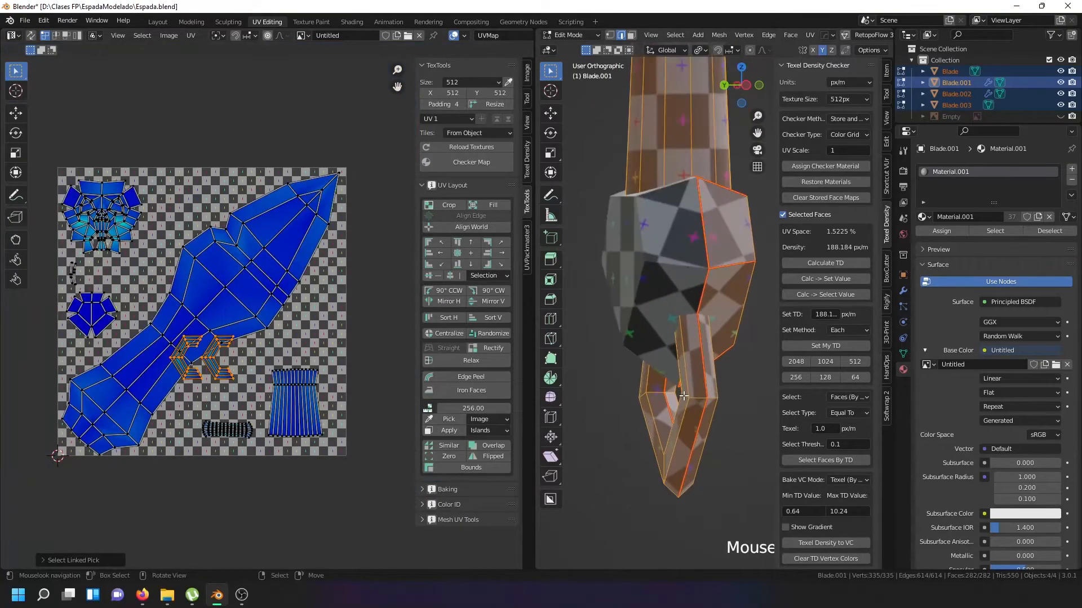
pyautogui.click(685, 396)
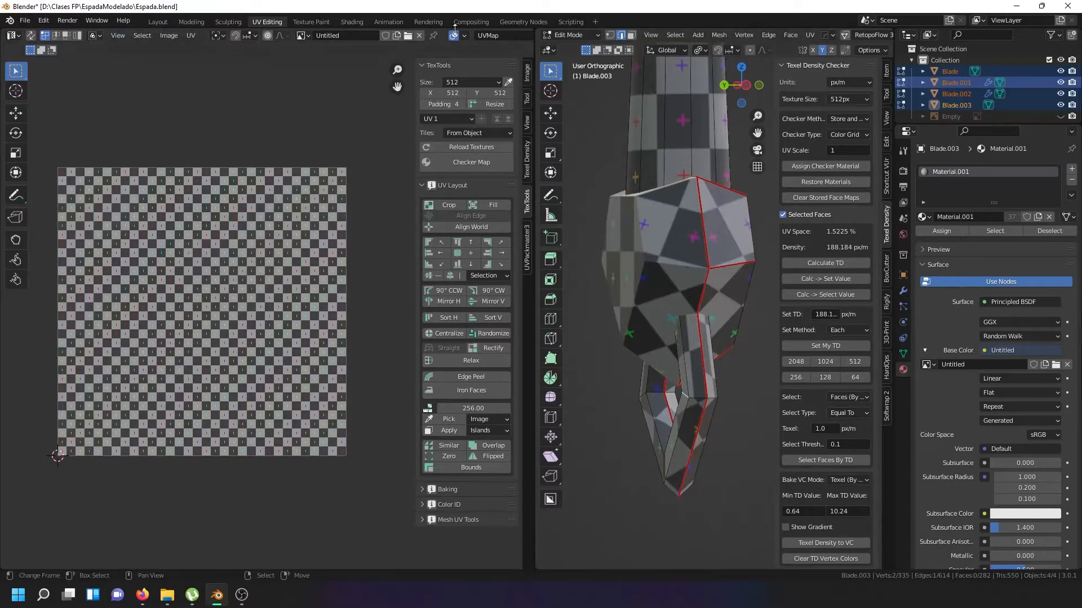
pyautogui.click(631, 35)
pyautogui.click(696, 389)
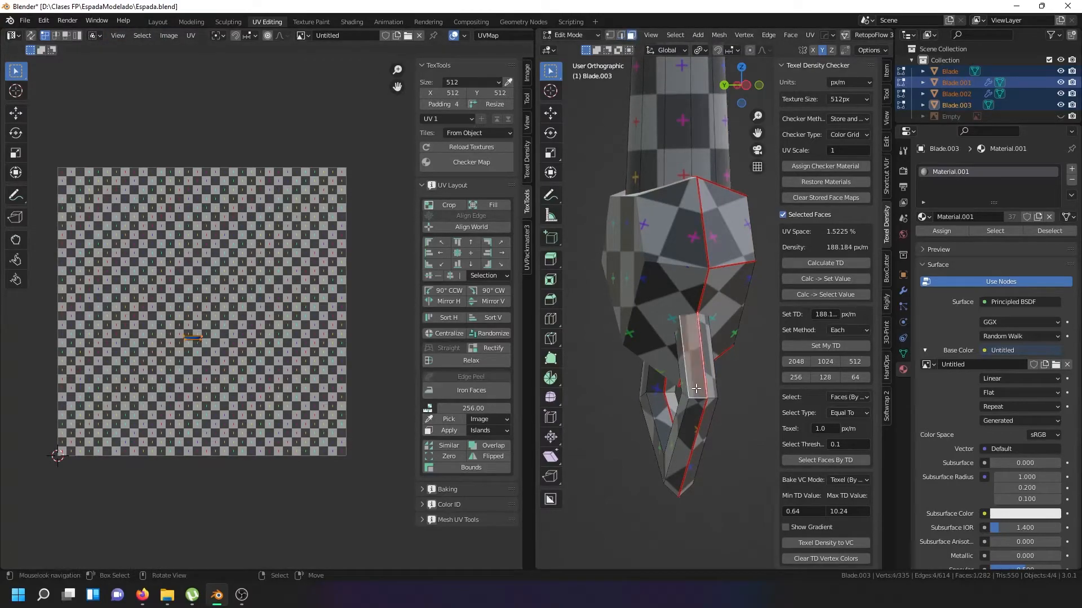
pyautogui.press('l')
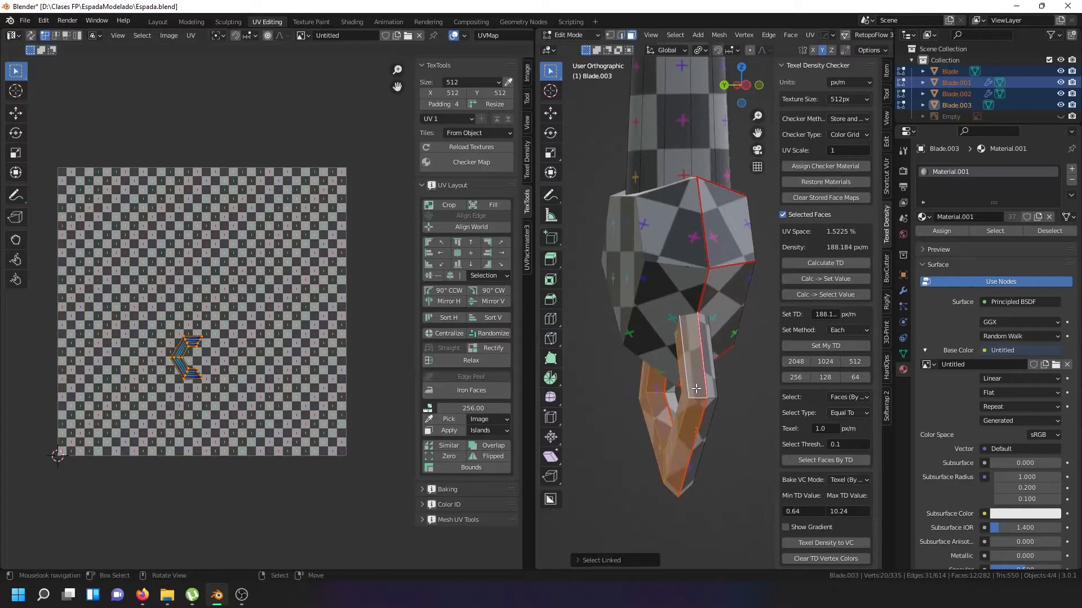
pyautogui.rightClick(696, 389)
pyautogui.press('Tab')
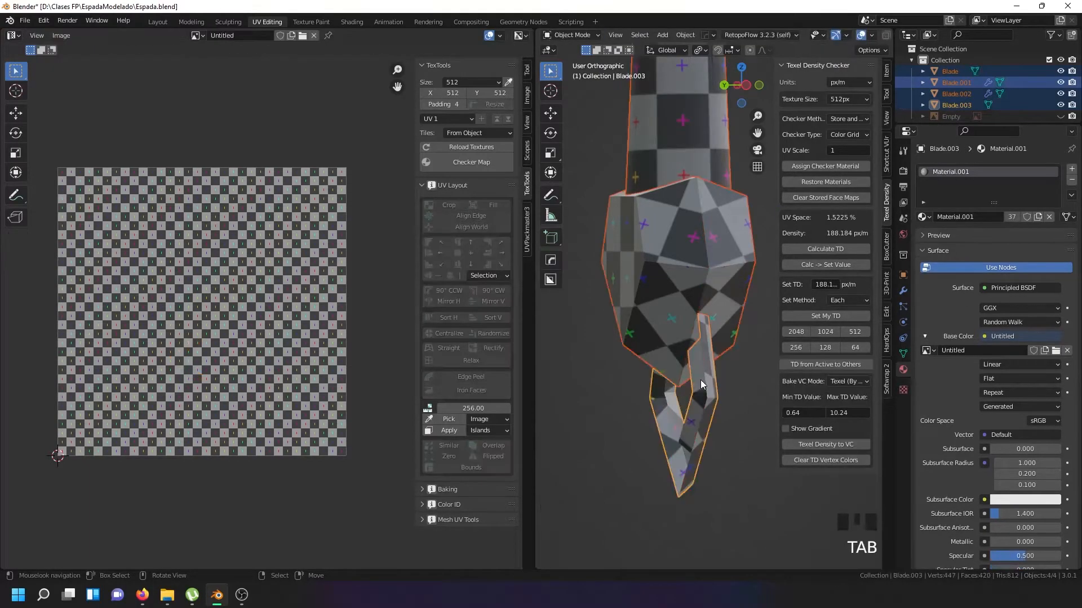
# Join the remaining half of the pommel ring into the mirrored guard object Blade.002
pyautogui.rightClick(701, 380)
pyautogui.scroll(-4, 699, 344)
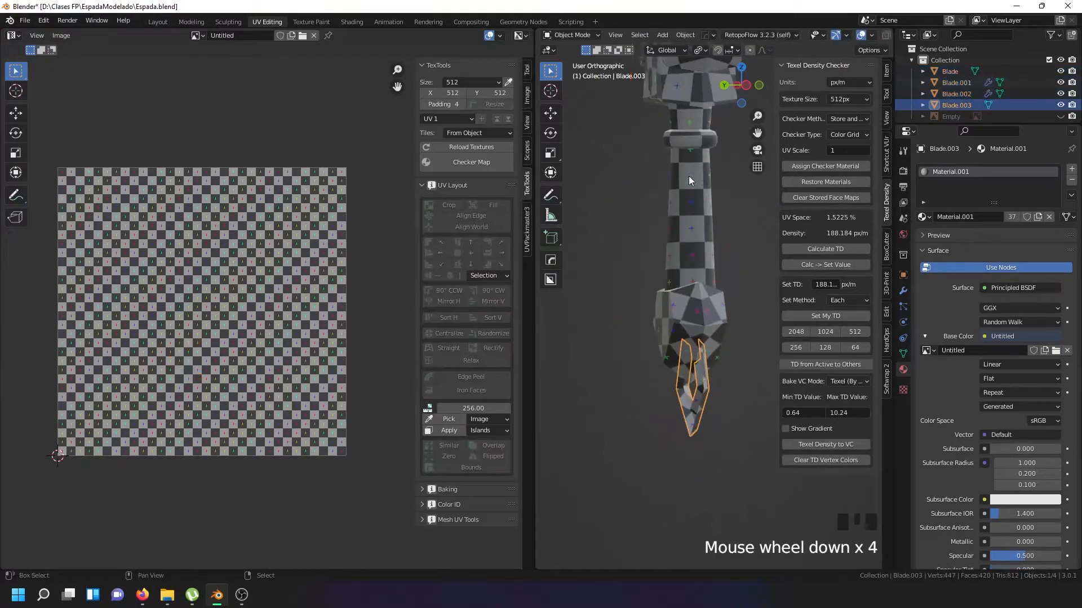
pyautogui.keyDown('shift'); pyautogui.scroll(-5, 688, 179); pyautogui.keyUp('shift')
pyautogui.keyDown('shift'); pyautogui.rightClick(686, 196); pyautogui.keyUp('shift')
pyautogui.hotkey('ctrl', 'j')
pyautogui.scroll(-2, 686, 194)
pyautogui.press('Tab')
pyautogui.moveTo(689, 307); pyautogui.dragTo(635, 394, button='middle')
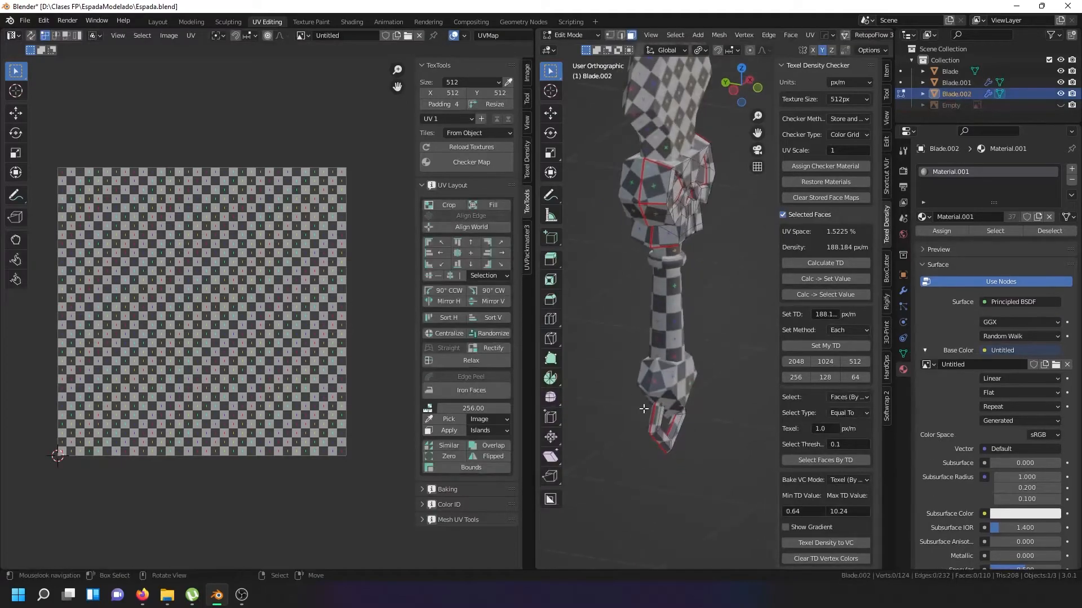
# Check the joined pommel ring in Edit Mode, and select all three sword objects with all of their geometry
pyautogui.scroll(3, 648, 411)
pyautogui.press('Tab')
pyautogui.press('Tab')
pyautogui.press('a')
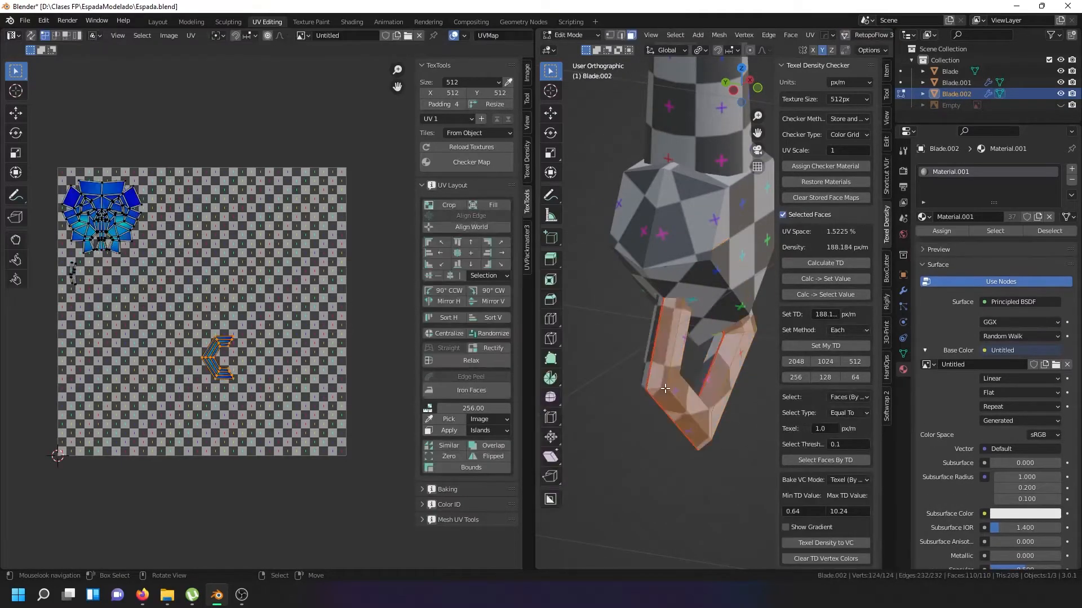
pyautogui.press('Tab')
pyautogui.scroll(-4, 663, 382)
pyautogui.press('a')
pyautogui.press('Tab')
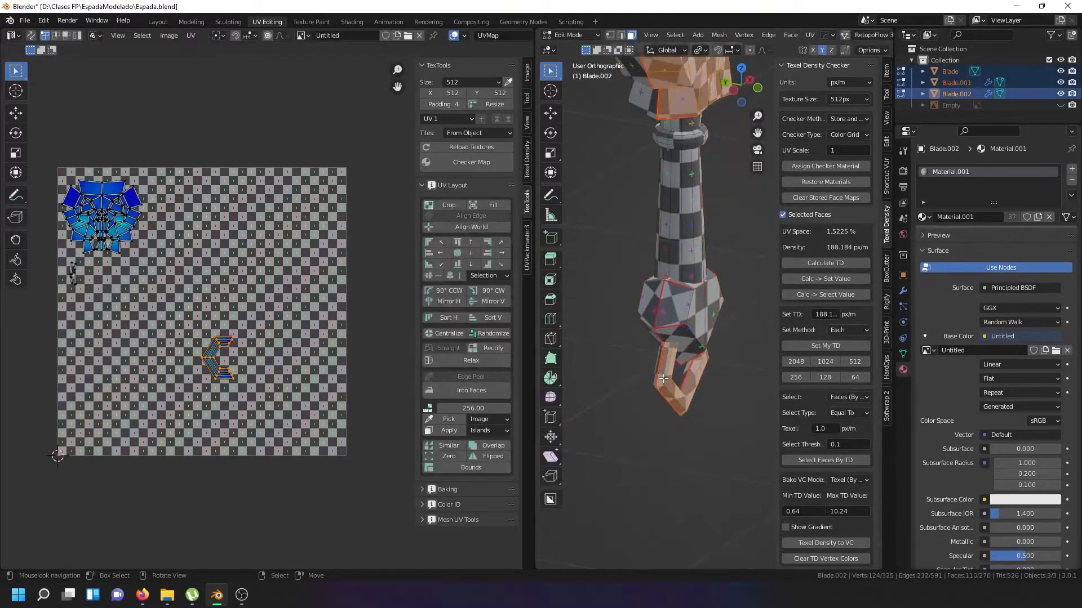
pyautogui.press('a')
# Move the C-shaped pommel ring UV island into the gap between the guard and pommel gem islands
pyautogui.scroll(2, 259, 378)
pyautogui.rightClick(202, 373)
pyautogui.press('l')
pyautogui.moveTo(202, 376); pyautogui.dragTo(262, 427, button='middle')
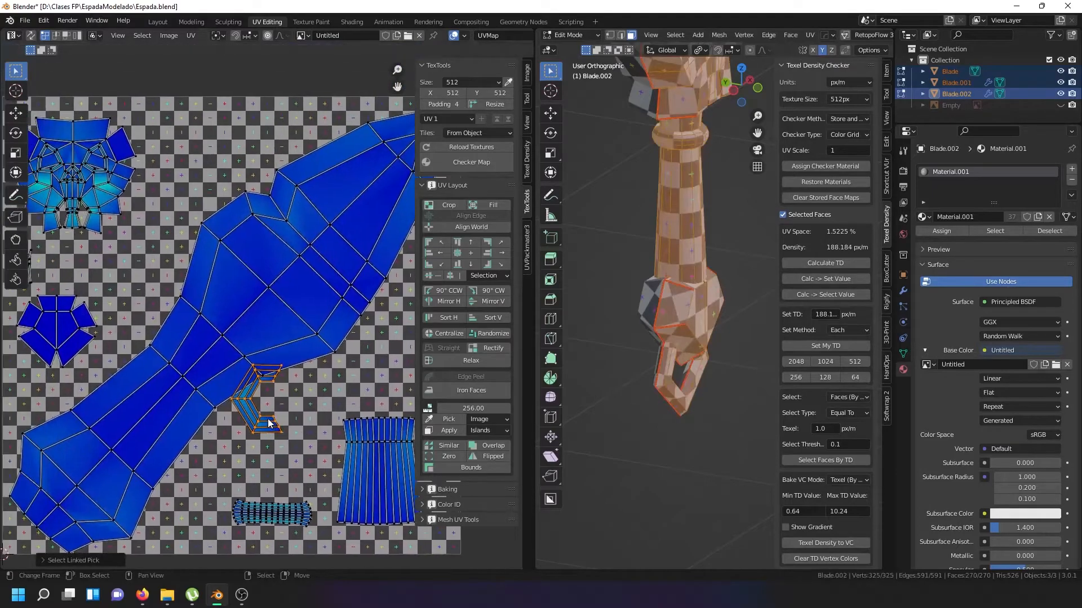
pyautogui.press('g')
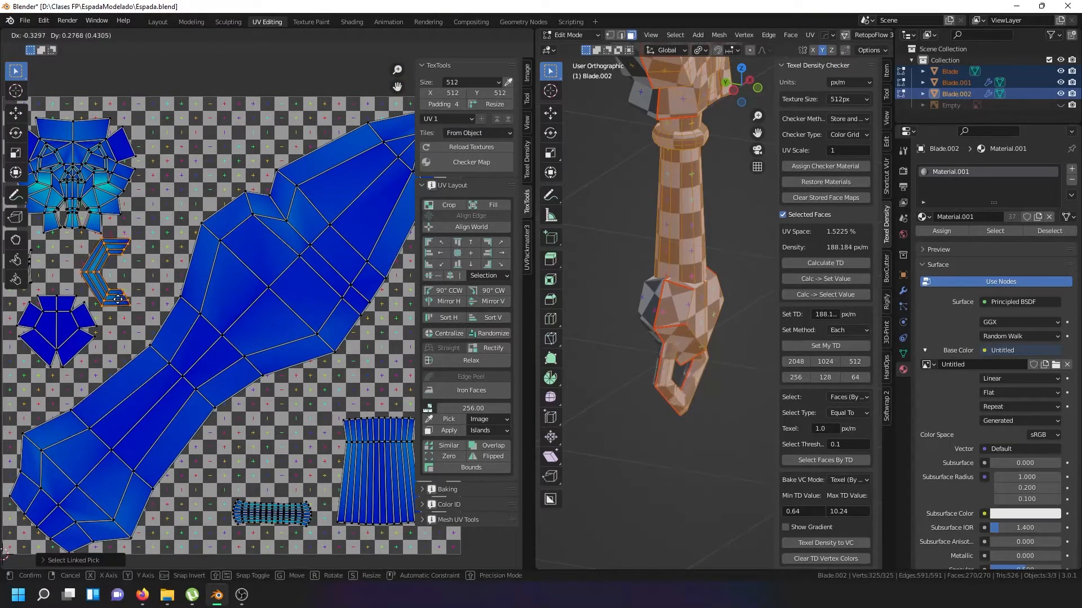
pyautogui.click(116, 307)
pyautogui.scroll(-3, 116, 307)
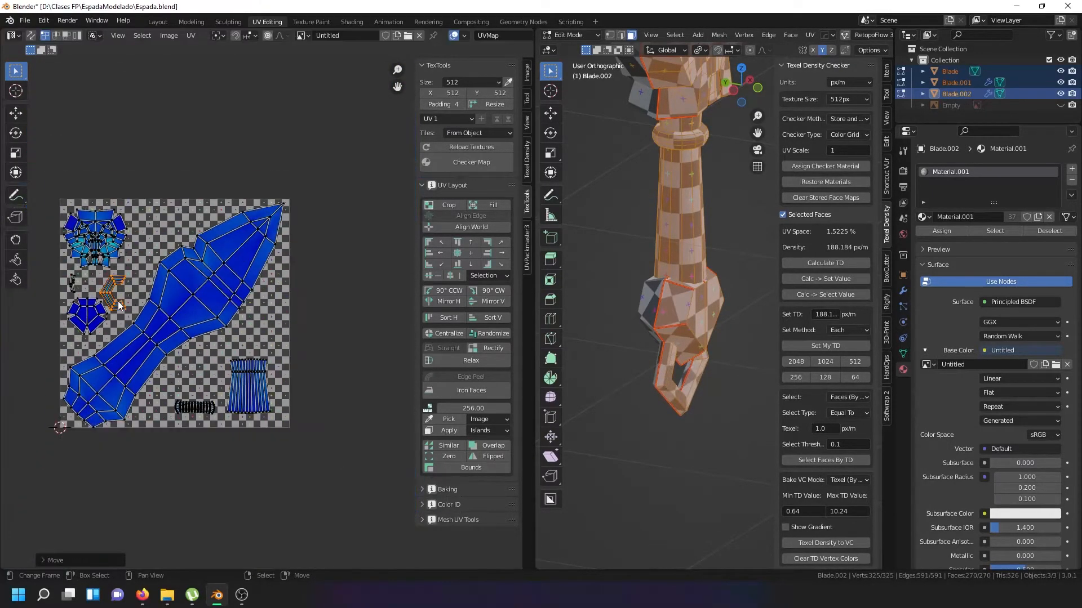
# Flatten the top two horizontal edge rows of the grip collar's UV island by scaling each to 0 along Y
pyautogui.scroll(4, 186, 394)
pyautogui.scroll(4, 160, 301)
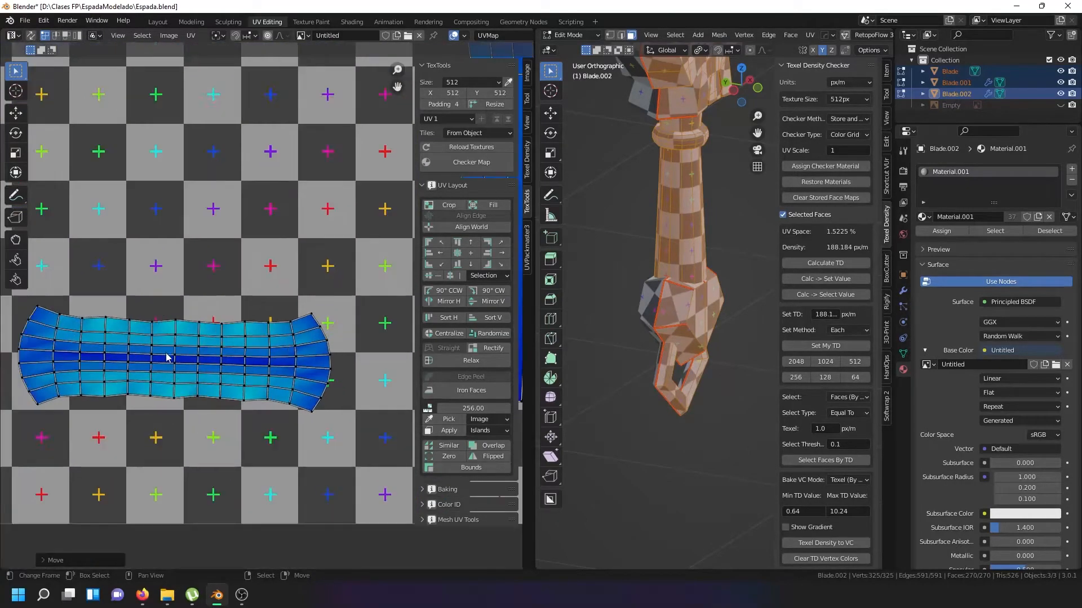
pyautogui.keyDown('alt'); pyautogui.click(182, 324); pyautogui.keyUp('alt')
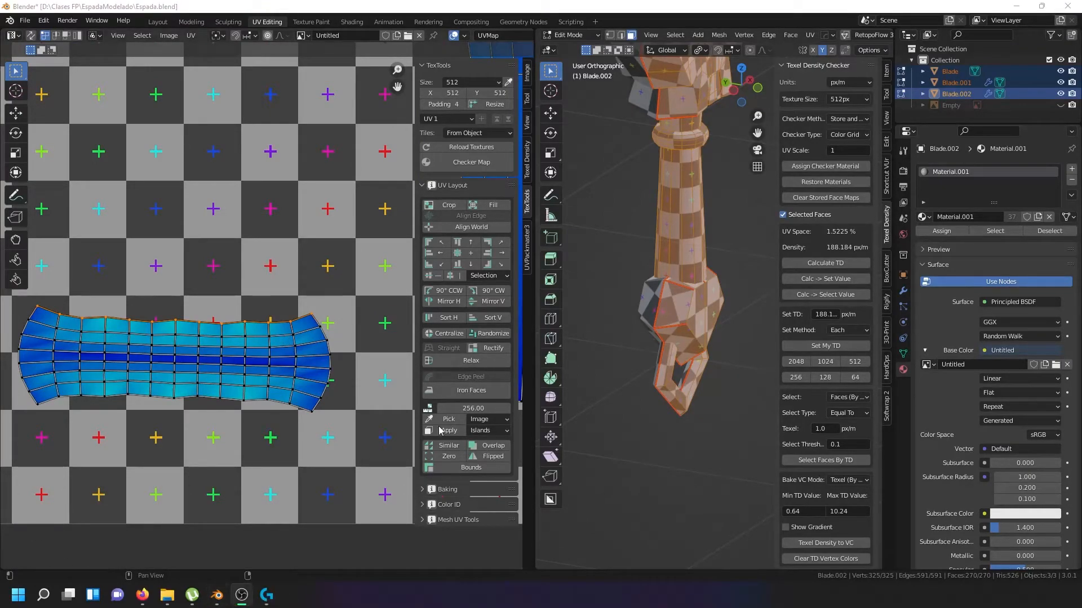
pyautogui.click(212, 312)
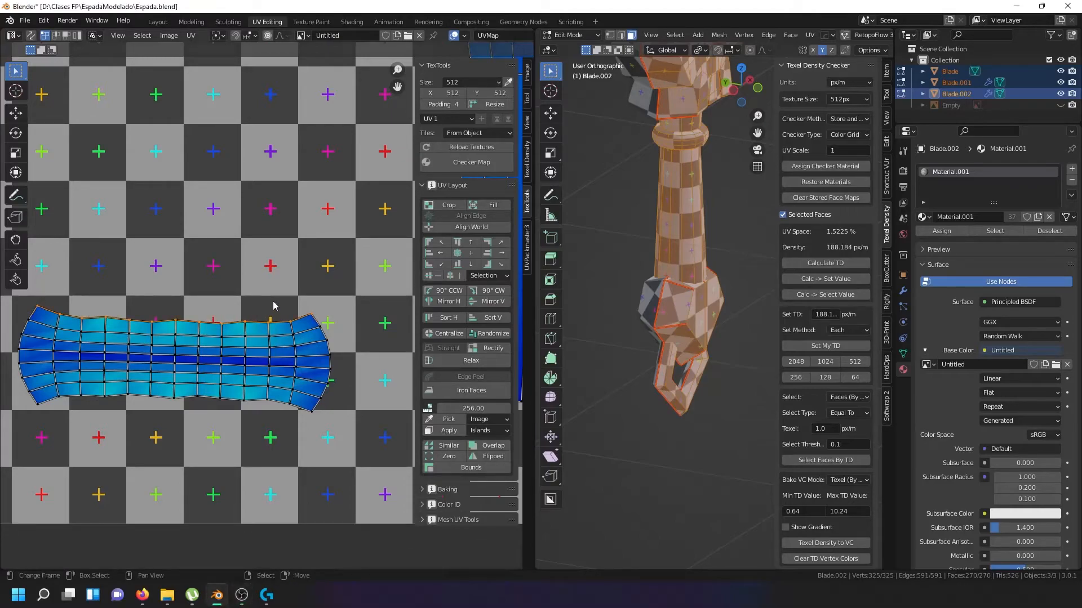
pyautogui.press('s')
pyautogui.press('y')
pyautogui.press('0')
pyautogui.click(264, 305)
pyautogui.rightClick(199, 340)
pyautogui.keyDown('alt'); pyautogui.keyDown('shift'); pyautogui.rightClick(223, 335); pyautogui.keyUp('shift'); pyautogui.keyUp('alt')
pyautogui.press('s')
pyautogui.press('y')
pyautogui.press('0')
pyautogui.press('Return')
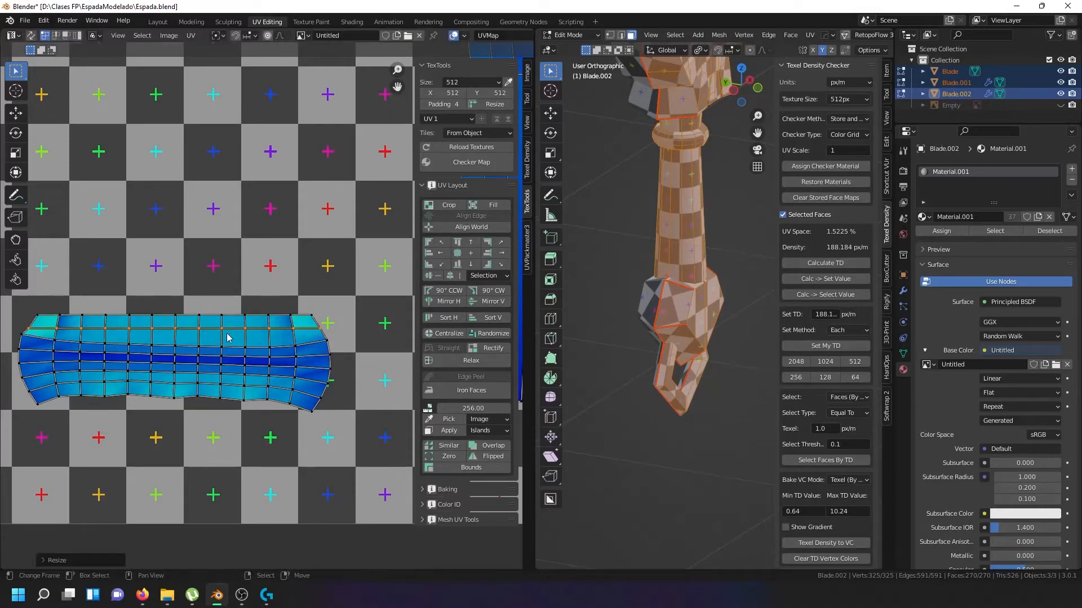
# Flatten the remaining horizontal edge rows of the collar island, down to its bottom border, by scaling each to 0 along Y
pyautogui.rightClick(203, 349)
pyautogui.keyDown('alt'); pyautogui.keyDown('shift'); pyautogui.rightClick(205, 349); pyautogui.keyUp('shift'); pyautogui.keyUp('alt')
pyautogui.press('s')
pyautogui.press('y')
pyautogui.press('0')
pyautogui.click(230, 354)
pyautogui.rightClick(230, 359)
pyautogui.keyDown('alt'); pyautogui.keyDown('shift'); pyautogui.rightClick(232, 364); pyautogui.keyUp('shift'); pyautogui.keyUp('alt')
pyautogui.press('s')
pyautogui.press('y')
pyautogui.press('0')
pyautogui.click(232, 363)
pyautogui.rightClick(231, 369)
pyautogui.keyDown('alt'); pyautogui.keyDown('shift'); pyautogui.rightClick(236, 376); pyautogui.keyUp('shift'); pyautogui.keyUp('alt')
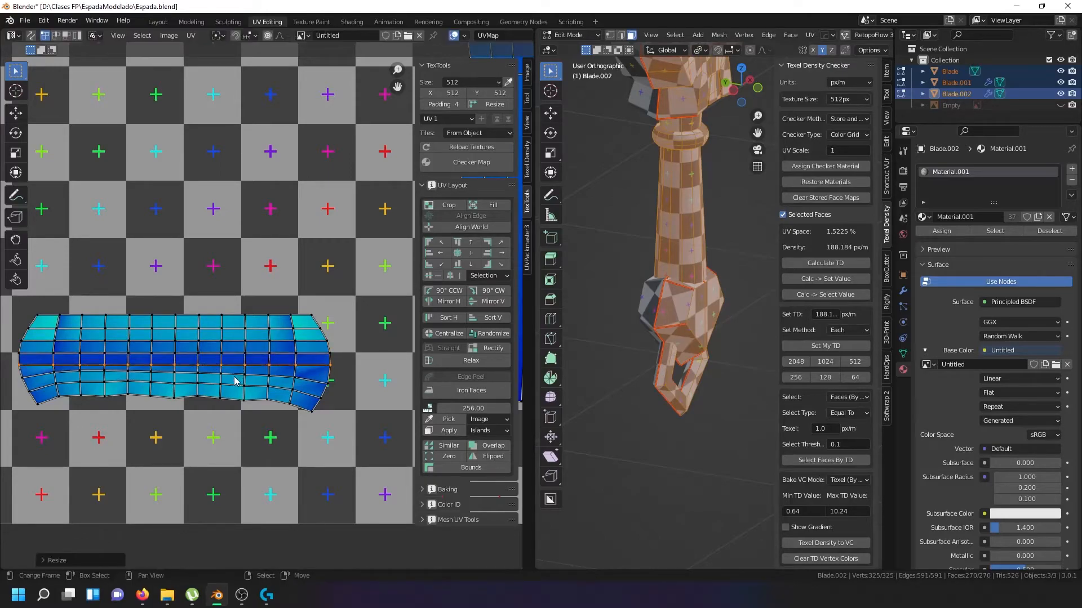
pyautogui.press('s')
pyautogui.press('y')
pyautogui.press('0')
pyautogui.click(236, 379)
pyautogui.rightClick(231, 393)
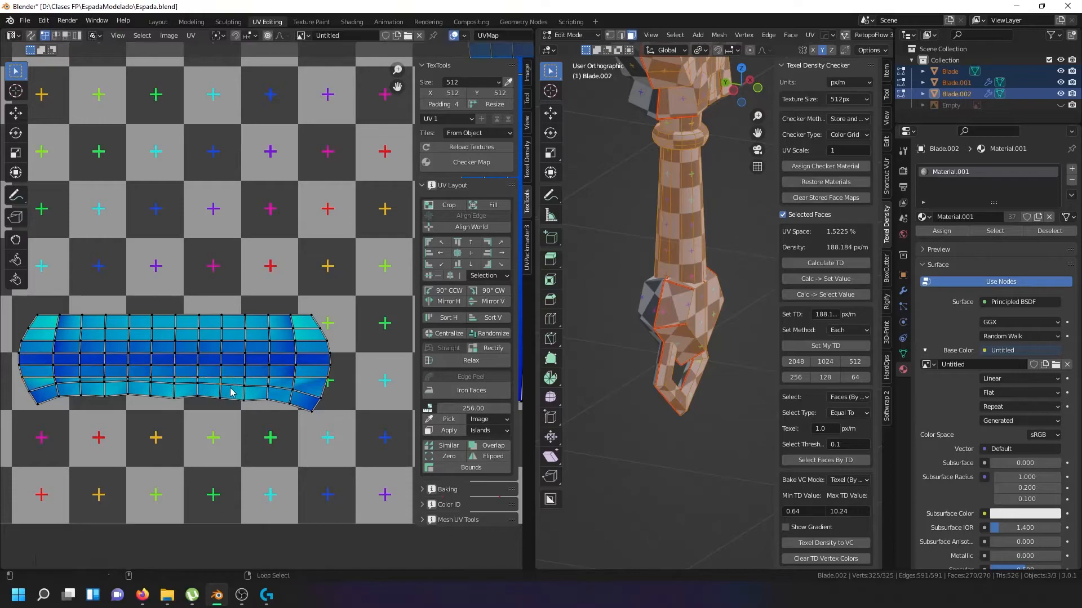
pyautogui.keyDown('alt'); pyautogui.keyDown('shift'); pyautogui.rightClick(233, 397); pyautogui.keyUp('shift'); pyautogui.keyUp('alt')
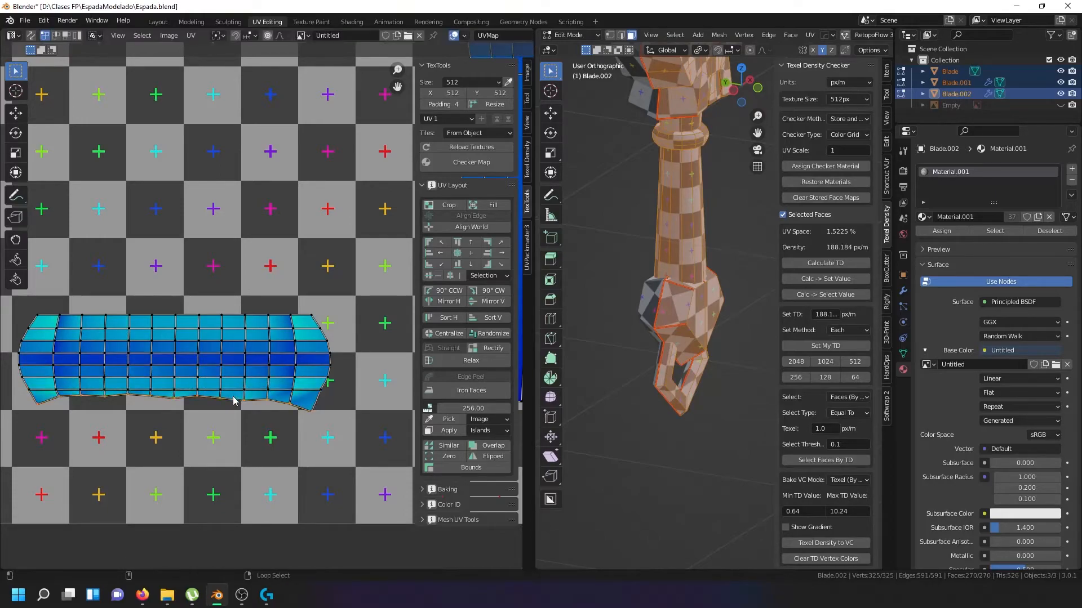
pyautogui.press('s')
pyautogui.press('y')
pyautogui.press('0')
pyautogui.click(146, 387)
# Try to straighten the collar island's left border by scaling the selected edges to 0 along X
pyautogui.keyDown('alt'); pyautogui.keyDown('shift'); pyautogui.rightClick(24, 372); pyautogui.keyUp('shift'); pyautogui.keyUp('alt')
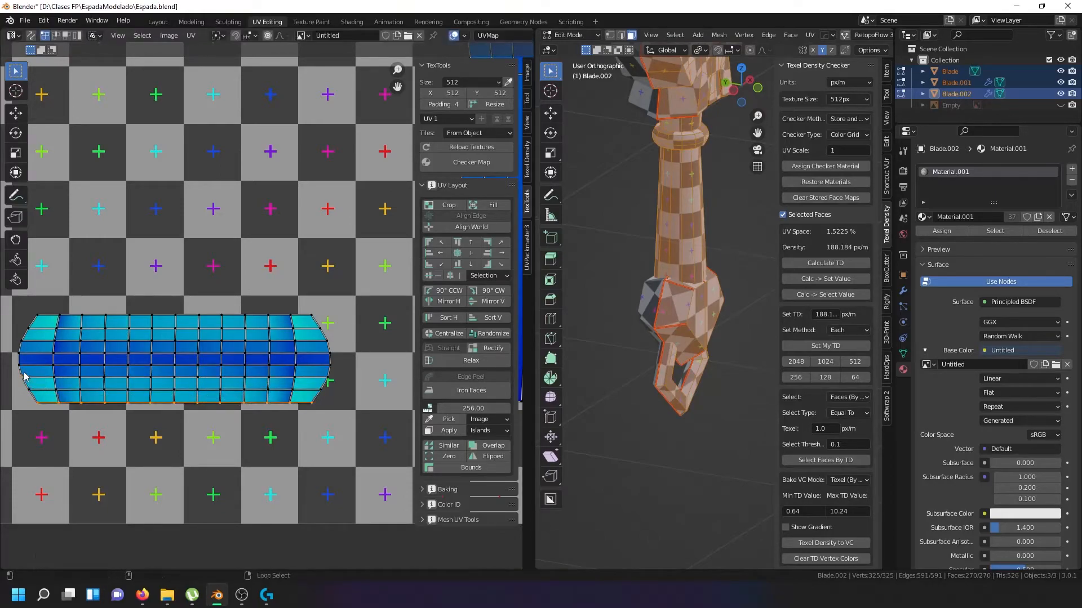
pyautogui.press('s')
pyautogui.press('x')
pyautogui.press('0')
pyautogui.click(71, 386)
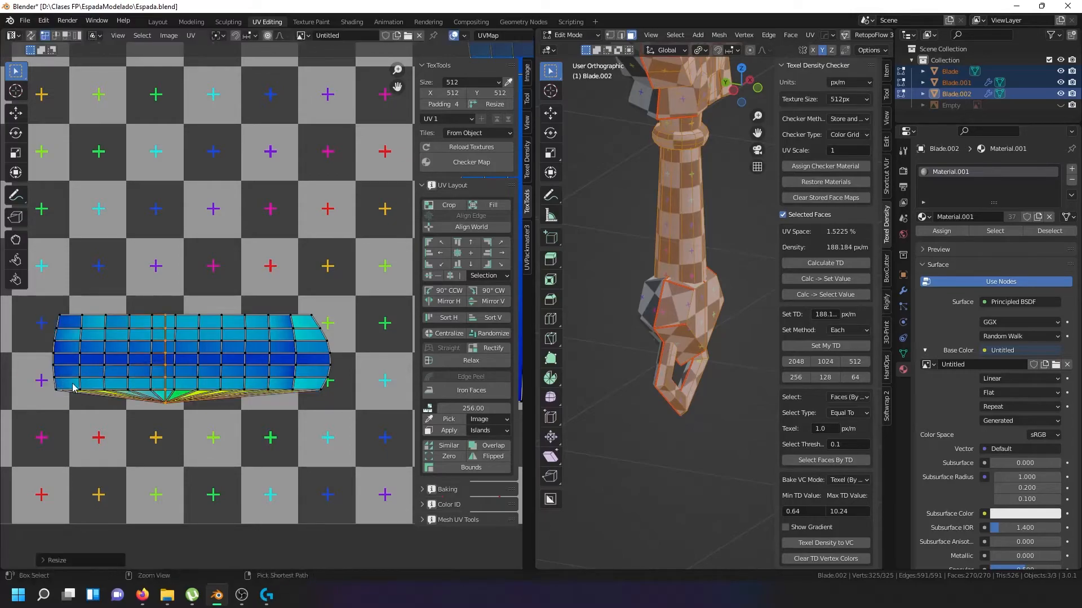
pyautogui.hotkey('ctrl', 'z')
# Straighten the leftmost vertical edge columns of the collar island by scaling each to 0 along X
pyautogui.keyDown('alt'); pyautogui.rightClick(24, 389); pyautogui.keyUp('alt')
pyautogui.press('s')
pyautogui.press('x')
pyautogui.press('0')
pyautogui.click(56, 378)
pyautogui.press('s')
pyautogui.press('x')
pyautogui.press('0')
pyautogui.click(76, 377)
pyautogui.keyDown('alt'); pyautogui.rightClick(79, 373); pyautogui.keyUp('alt')
pyautogui.keyDown('alt'); pyautogui.click(106, 373); pyautogui.keyUp('alt')
pyautogui.press('s')
pyautogui.press('x')
pyautogui.press('0')
pyautogui.click(123, 375)
# Straighten the middle vertical edge columns of the collar island one by one by scaling each to 0 along X
pyautogui.hotkey('alt', 'a')
pyautogui.keyDown('alt'); pyautogui.keyDown('shift'); pyautogui.rightClick(125, 375); pyautogui.keyUp('shift'); pyautogui.keyUp('alt')
pyautogui.hotkey('alt', 'a')
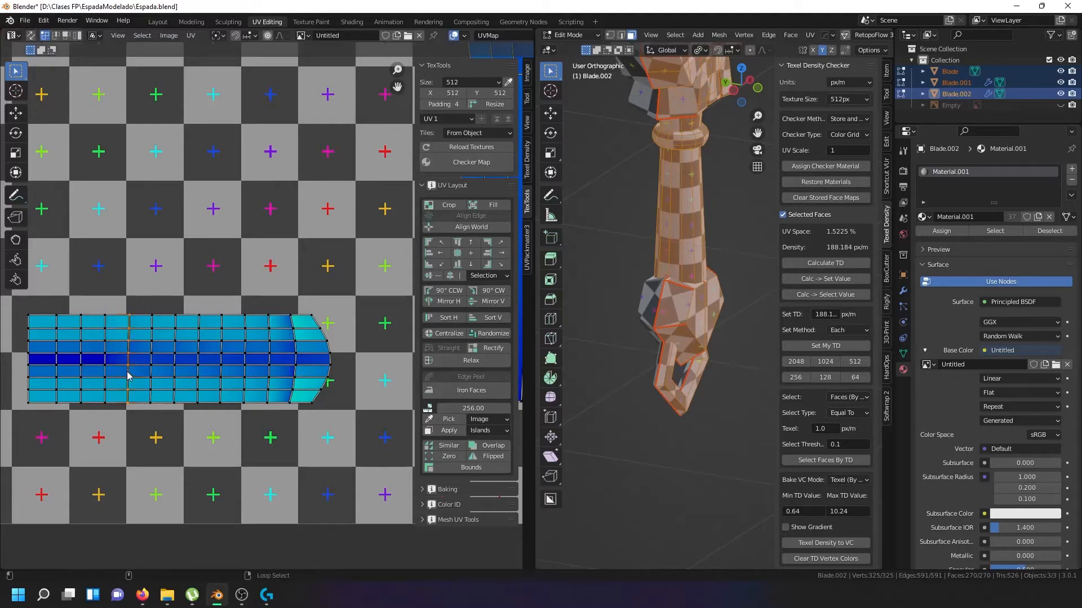
pyautogui.press('s')
pyautogui.press('x')
pyautogui.press('0')
pyautogui.click(141, 374)
pyautogui.keyDown('alt'); pyautogui.click(151, 377); pyautogui.keyUp('alt')
pyautogui.hotkey('alt', 'a')
pyautogui.press('s')
pyautogui.press('x')
pyautogui.press('0')
pyautogui.click(201, 374)
pyautogui.hotkey('alt', 'a')
pyautogui.keyDown('alt'); pyautogui.click(200, 374); pyautogui.keyUp('alt')
pyautogui.press('s')
pyautogui.press('x')
pyautogui.press('0')
pyautogui.click(216, 371)
pyautogui.hotkey('alt', 'a')
pyautogui.keyDown('alt'); pyautogui.click(221, 374); pyautogui.keyUp('alt')
pyautogui.hotkey('alt', 'a')
pyautogui.keyDown('alt'); pyautogui.click(247, 377); pyautogui.keyUp('alt')
pyautogui.press('s')
pyautogui.press('x')
pyautogui.press('0')
pyautogui.click(263, 377)
pyautogui.hotkey('alt', 'a')
pyautogui.press('s')
pyautogui.press('x')
pyautogui.press('0')
pyautogui.click(267, 374)
# Straighten the last two vertical edge columns at the collar island's right end by scaling them to 0 along X
pyautogui.hotkey('alt', 'a')
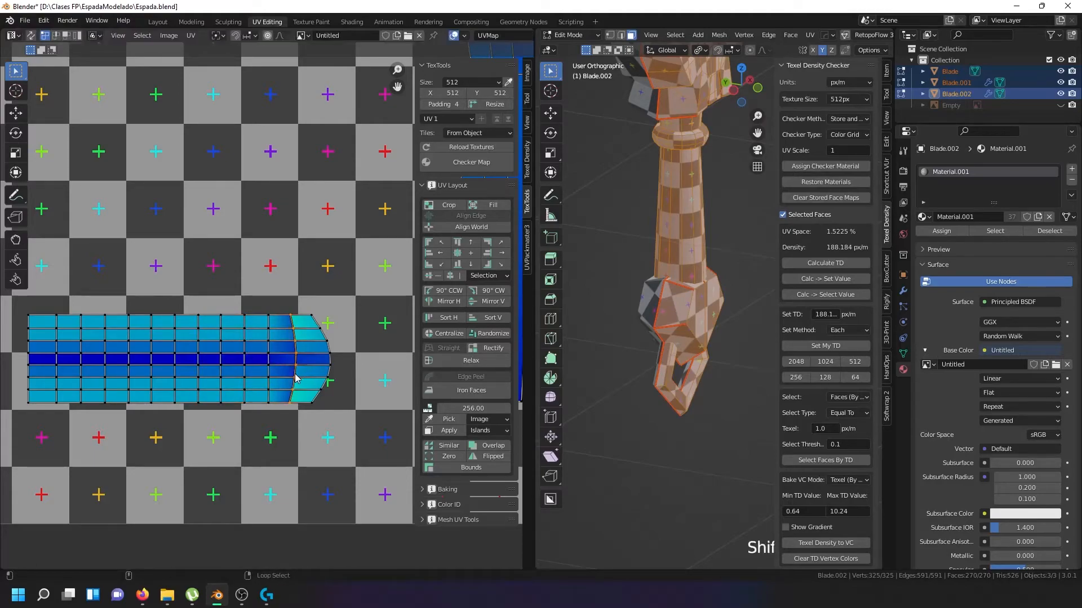
pyautogui.press('s')
pyautogui.press('x')
pyautogui.press('0')
pyautogui.click(304, 379)
pyautogui.hotkey('alt', 'a')
pyautogui.press('s')
pyautogui.press('x')
pyautogui.press('0')
pyautogui.click(324, 379)
# Move the collar island's bottom edge row up along Y by about 0.002
pyautogui.scroll(-4, 324, 379)
pyautogui.scroll(5, 205, 394)
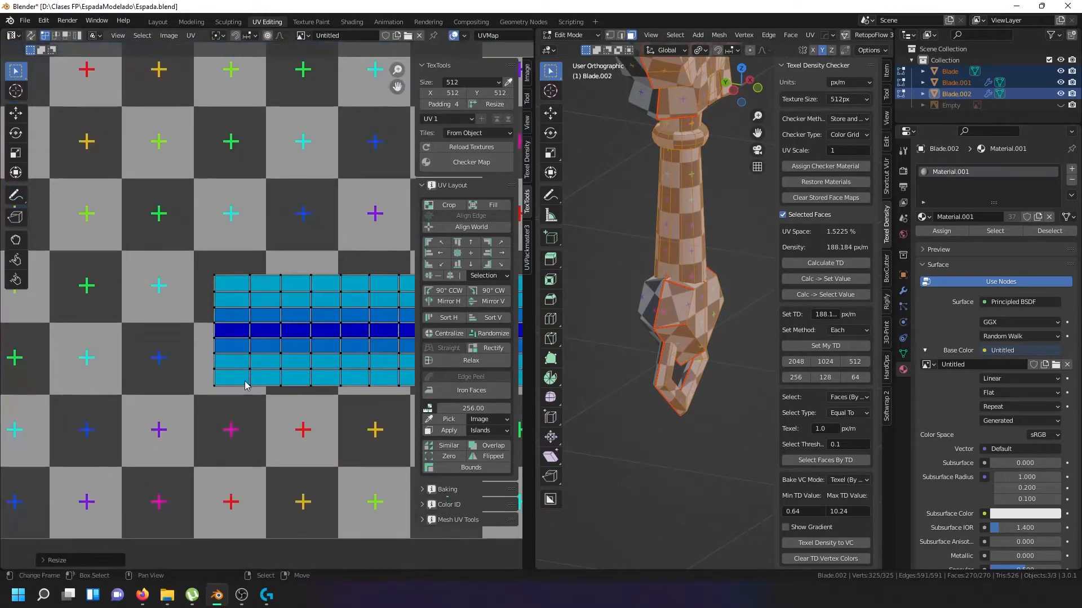
pyautogui.keyDown('alt'); pyautogui.click(245, 386); pyautogui.keyUp('alt')
pyautogui.moveTo(274, 384); pyautogui.dragTo(227, 401, button='middle')
pyautogui.press('g')
pyautogui.press('y')
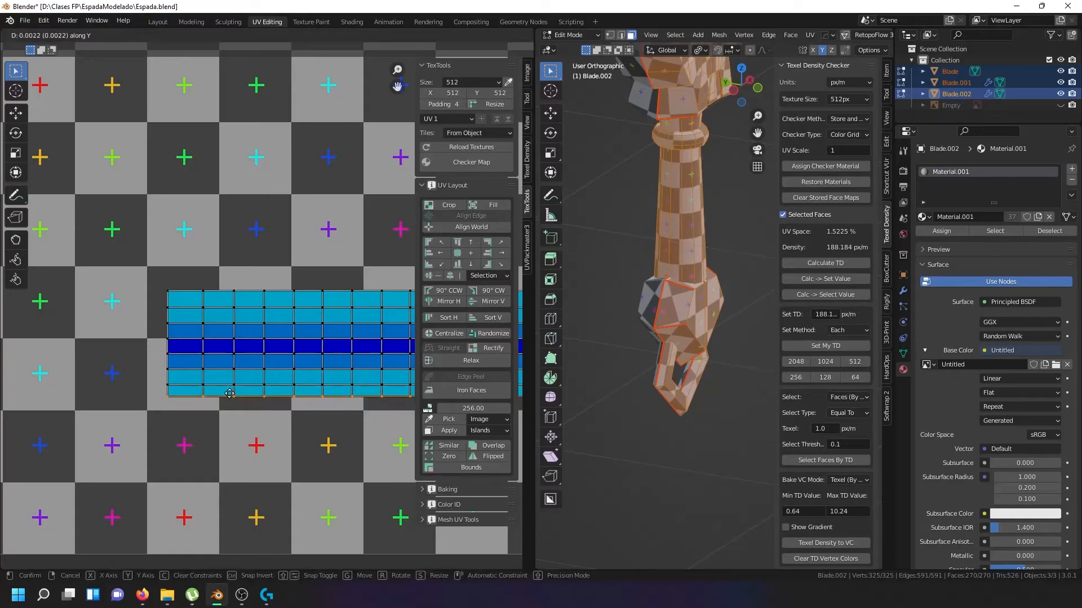
pyautogui.click(230, 392)
pyautogui.scroll(-6, 257, 372)
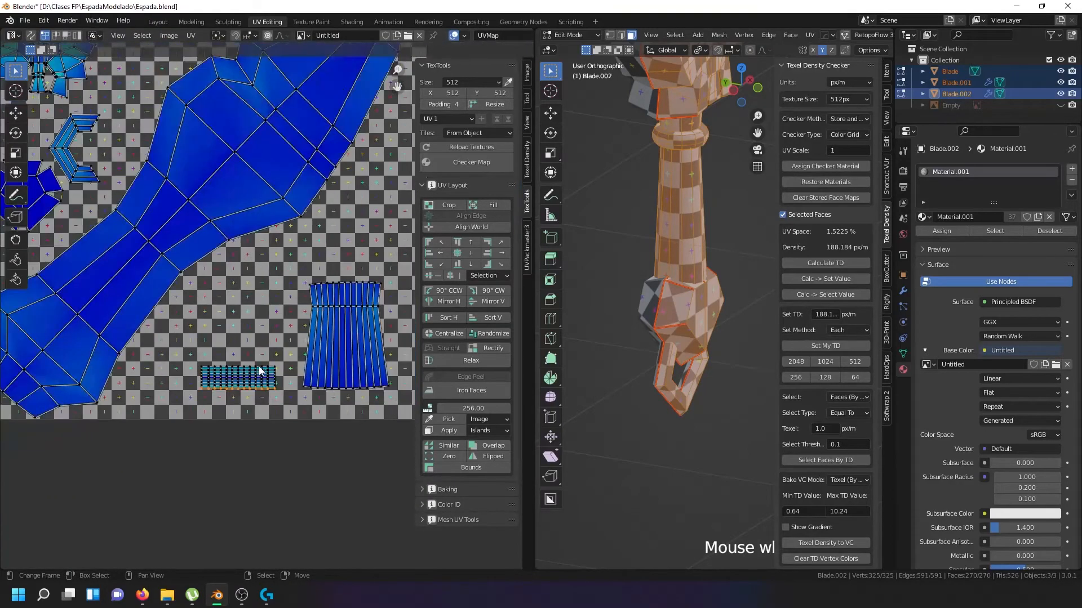
# Switch the UV editor's stretch display from angle to area distortion
pyautogui.scroll(5, 258, 371)
pyautogui.click(461, 36)
pyautogui.click(461, 37)
pyautogui.click(456, 37)
pyautogui.click(462, 38)
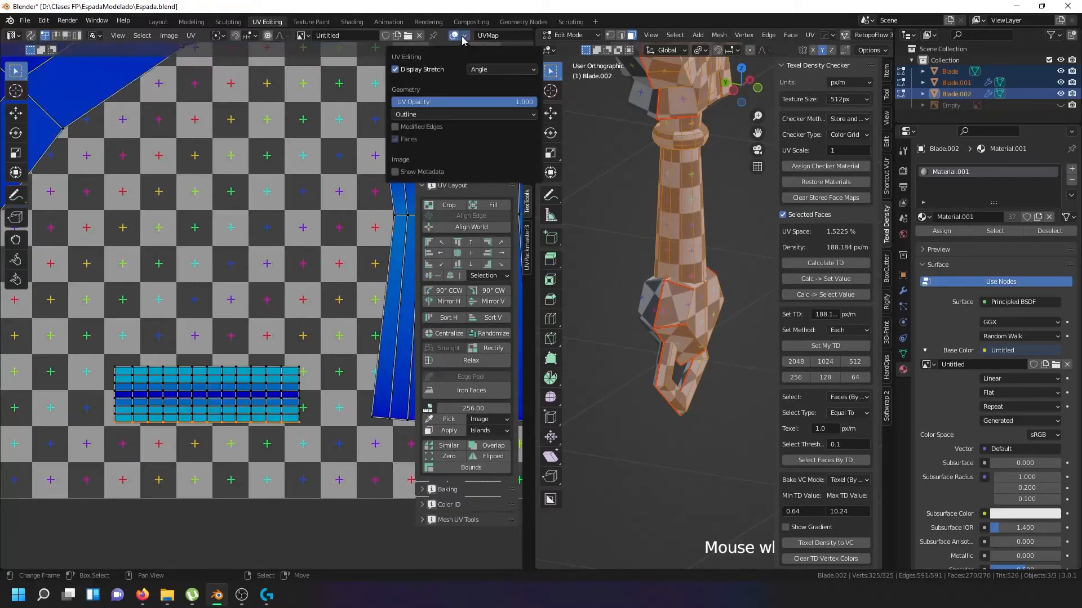
pyautogui.click(478, 70)
pyautogui.click(488, 85)
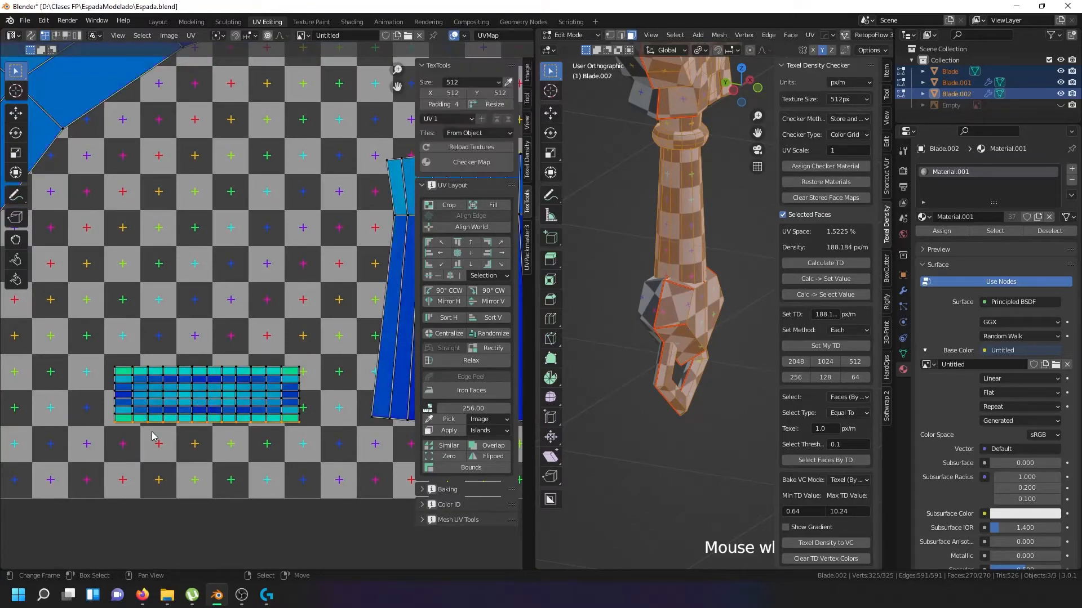
# Shift the collar island's bottom edge row up another 0.002 or so along Y to reduce area stretch
pyautogui.scroll(3, 152, 437)
pyautogui.press('g')
pyautogui.press('y')
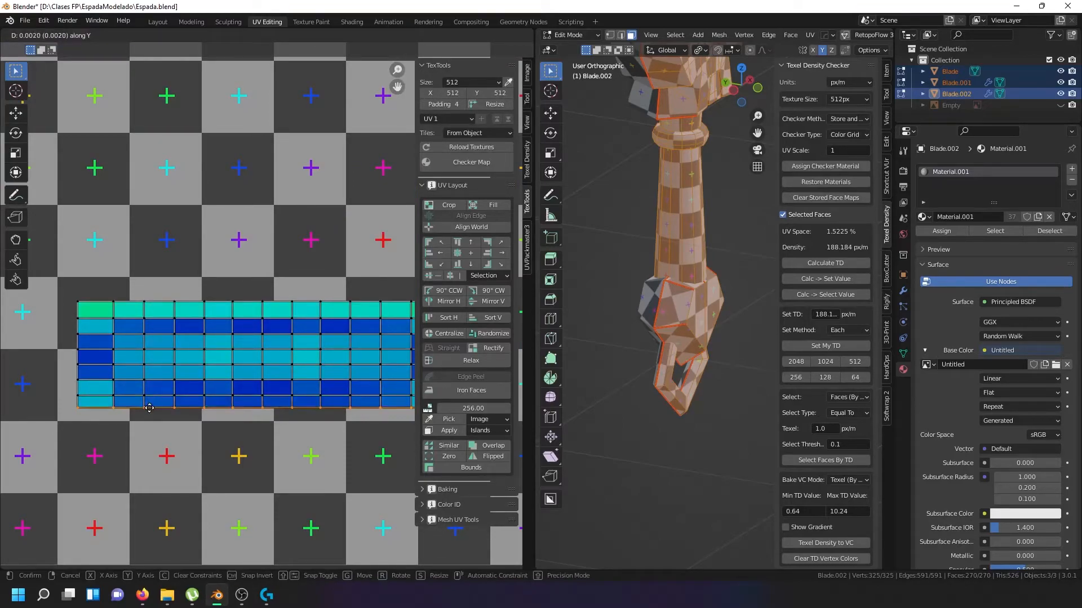
pyautogui.click(149, 408)
pyautogui.hotkey('alt', 'a')
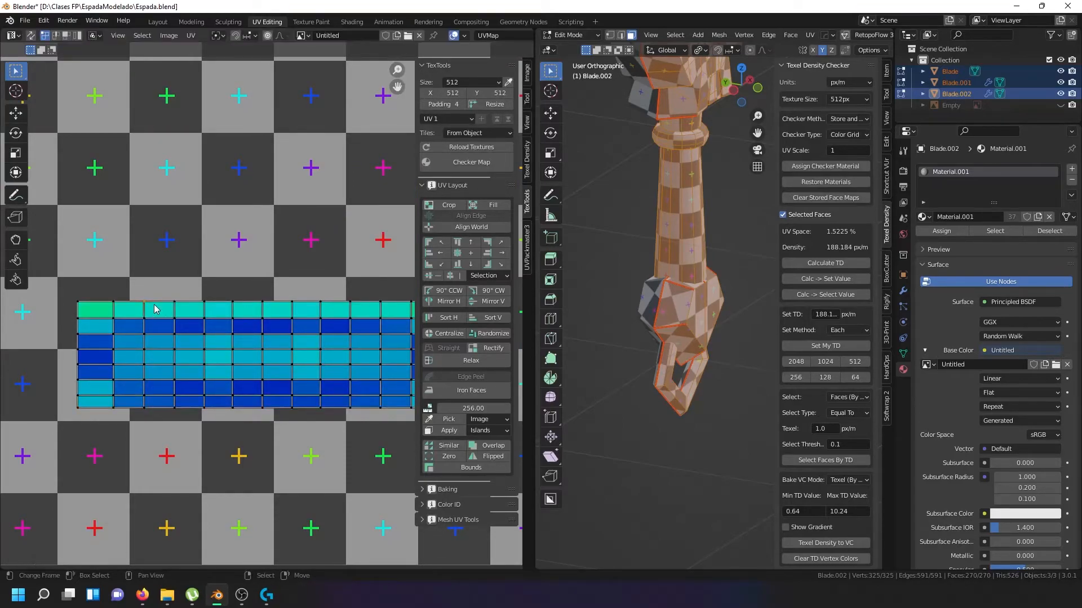
# Move the collar island's top edge row slightly down along Y to reduce its area stretch
pyautogui.keyDown('alt'); pyautogui.click(154, 303); pyautogui.keyUp('alt')
pyautogui.press('g')
pyautogui.press('y')
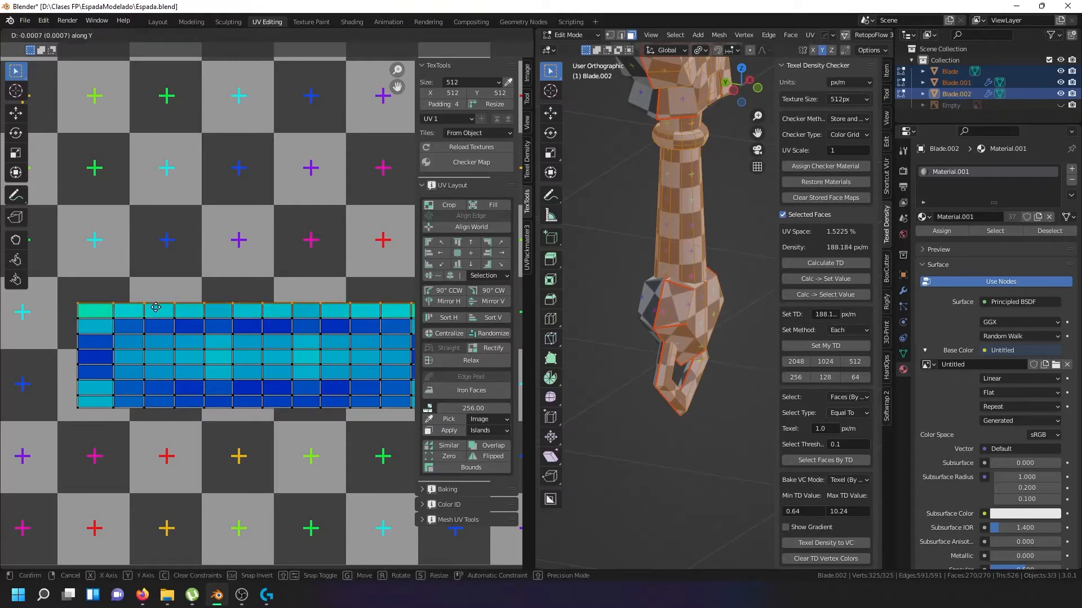
pyautogui.click(156, 309)
pyautogui.hotkey('alt', 'a')
# Move the collar island's leftmost edge column inward along X by about 0.0015
pyautogui.keyDown('alt'); pyautogui.click(79, 359); pyautogui.keyUp('alt')
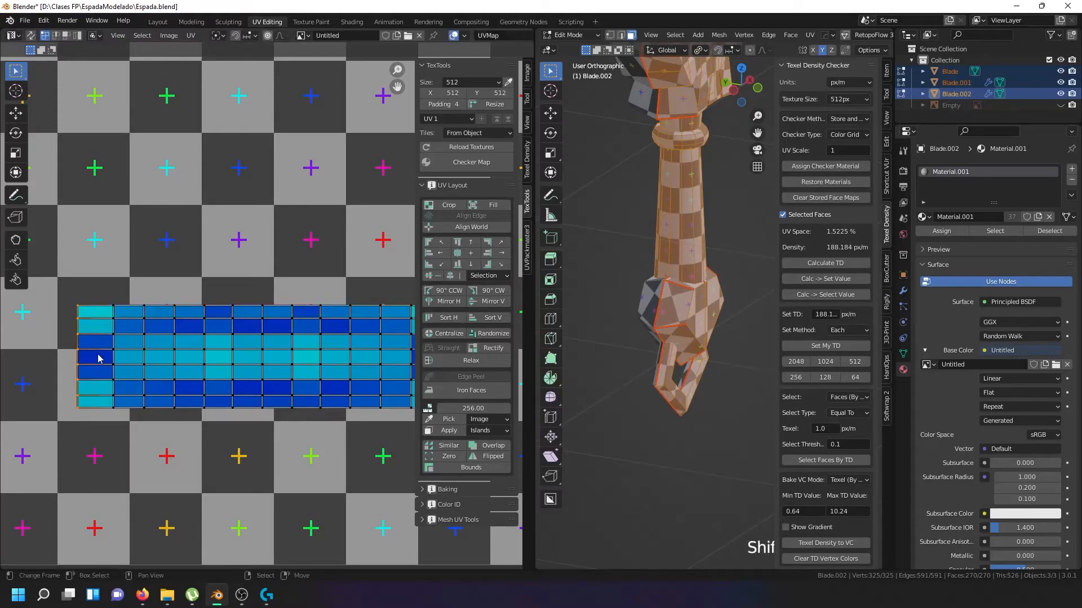
pyautogui.press('g')
pyautogui.press('x')
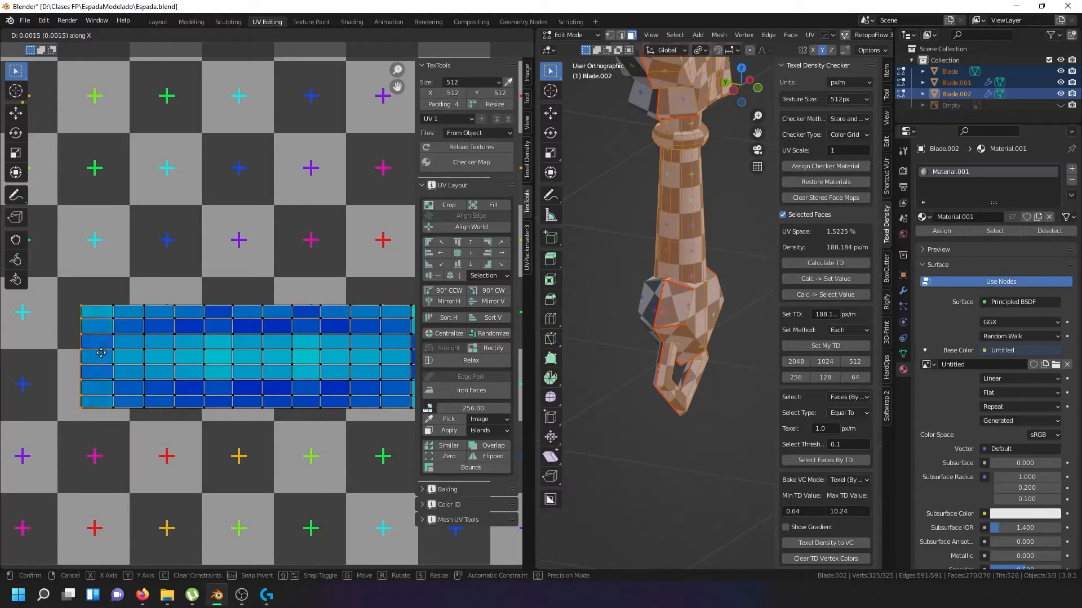
pyautogui.click(102, 354)
# Move the collar island's rightmost edge column inward along X by about 0.0014
pyautogui.scroll(-4, 104, 358)
pyautogui.scroll(4, 197, 358)
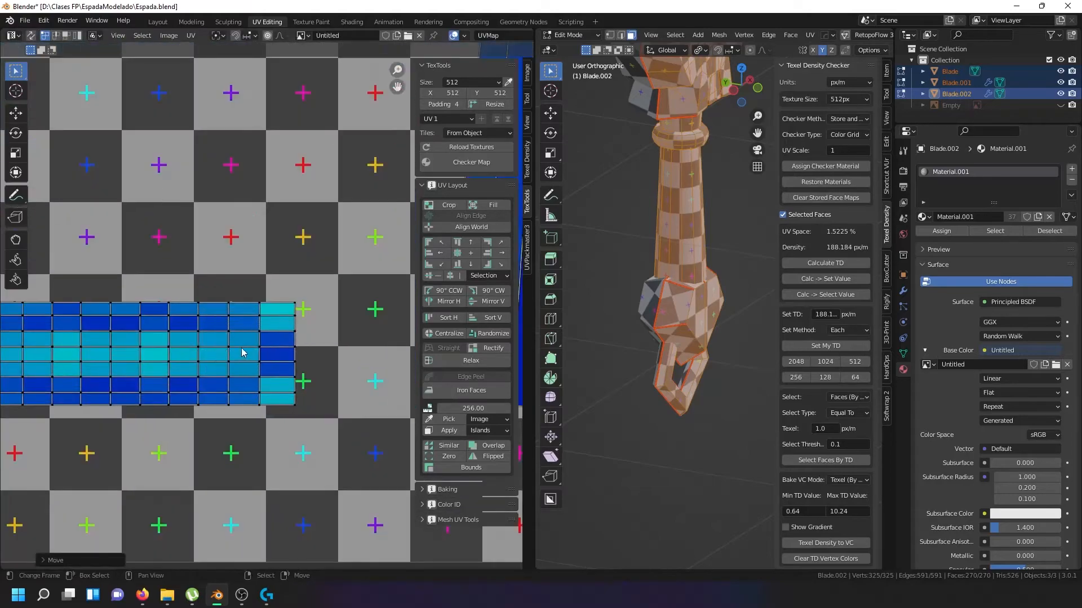
pyautogui.keyDown('alt'); pyautogui.rightClick(295, 354); pyautogui.keyUp('alt')
pyautogui.scroll(2, 295, 358)
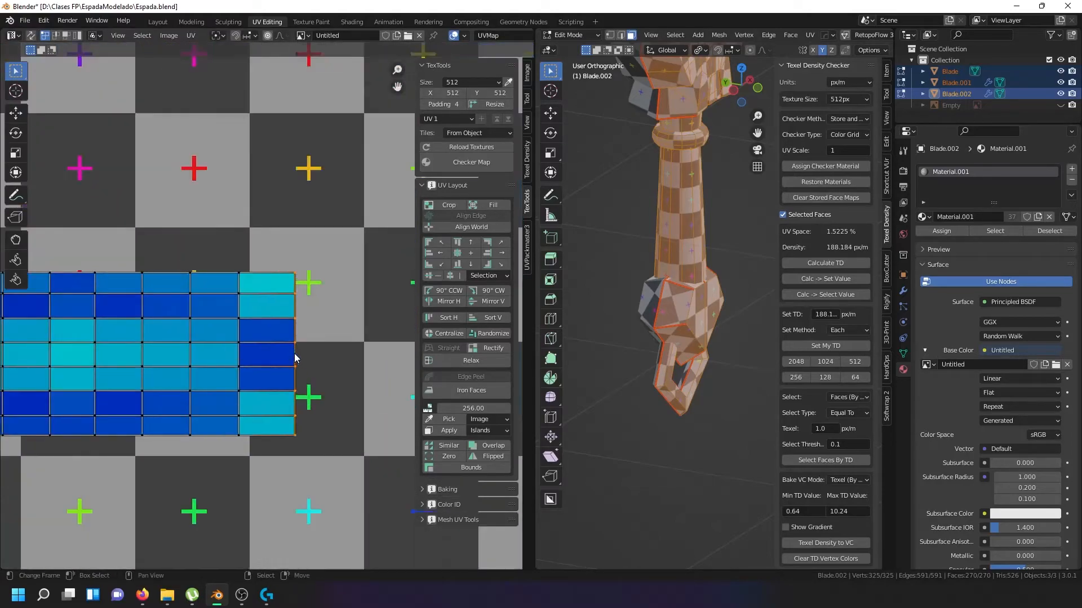
pyautogui.press('g')
pyautogui.press('x')
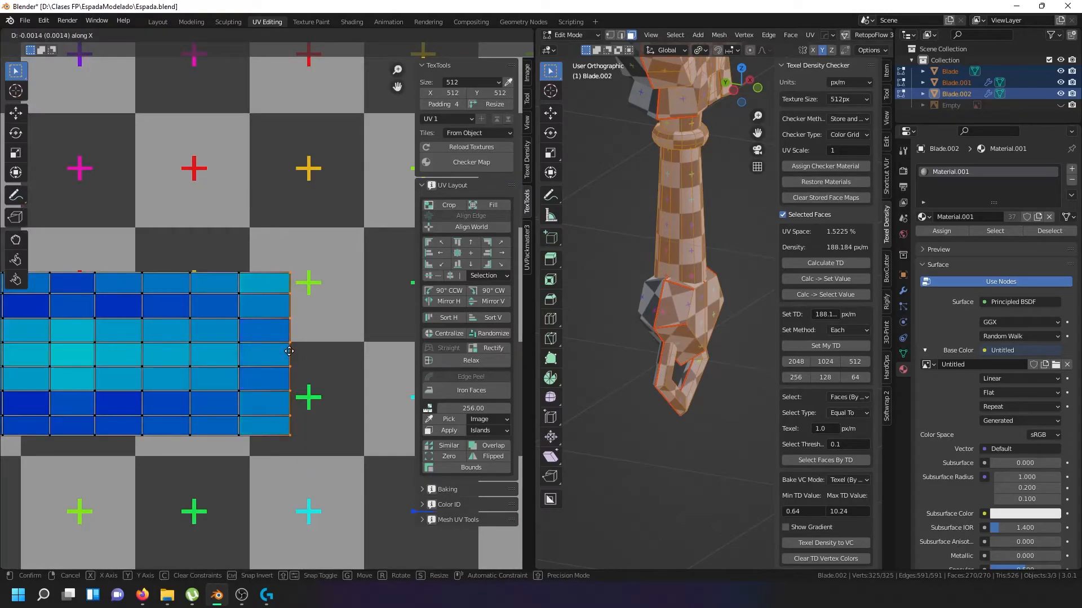
pyautogui.click(289, 351)
# Examine the area stretch across all UV islands and the checker pattern on the whole sword
pyautogui.scroll(-5, 284, 352)
pyautogui.press('Tab')
pyautogui.press('Tab')
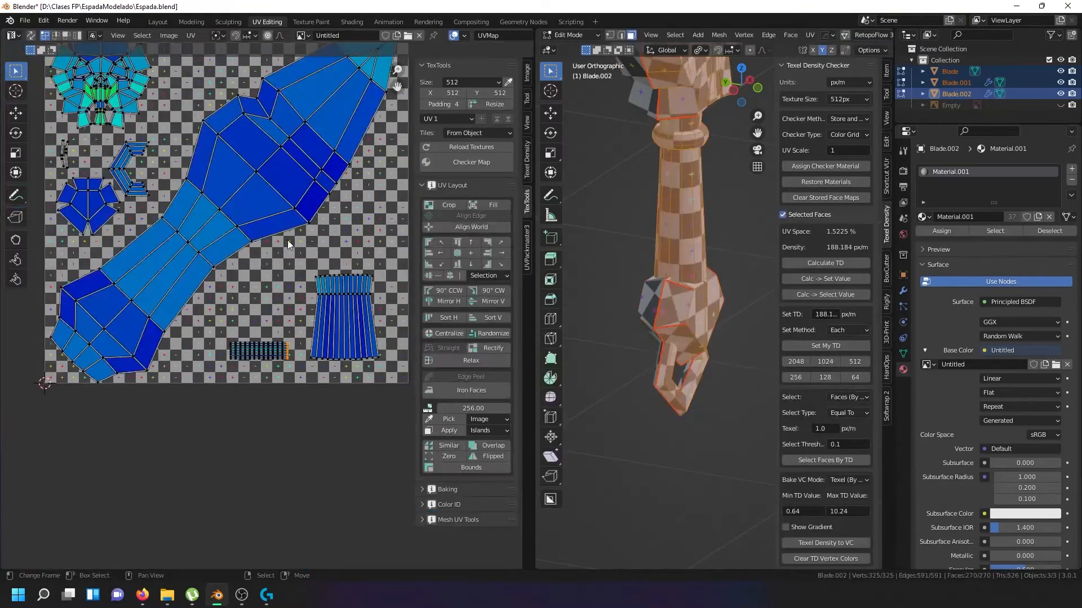
pyautogui.scroll(-6, 288, 240)
pyautogui.scroll(9, 332, 140)
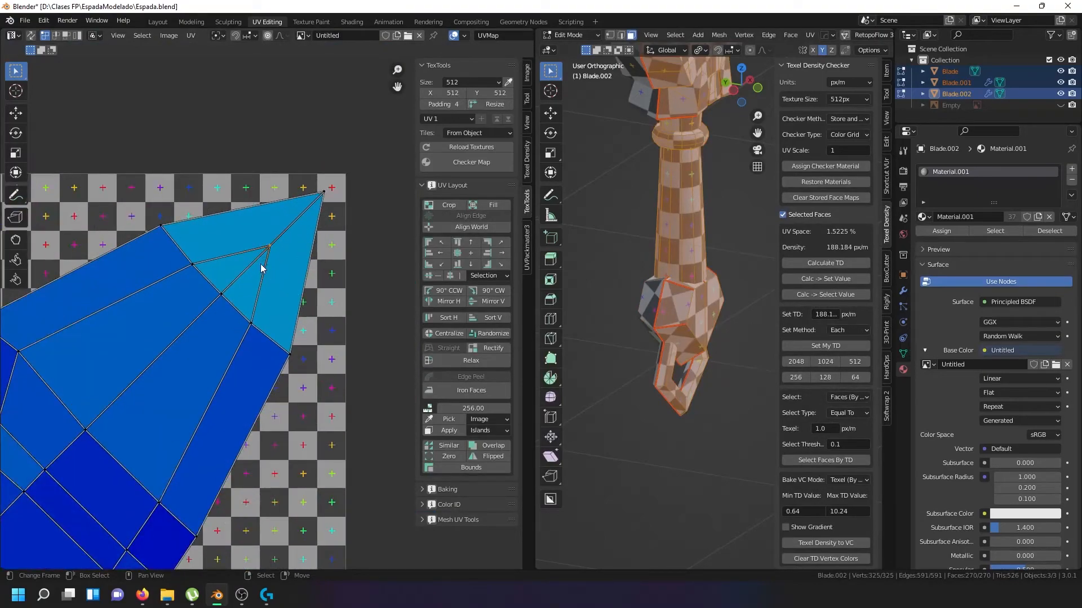
pyautogui.scroll(-5, 610, 298)
pyautogui.press('Tab')
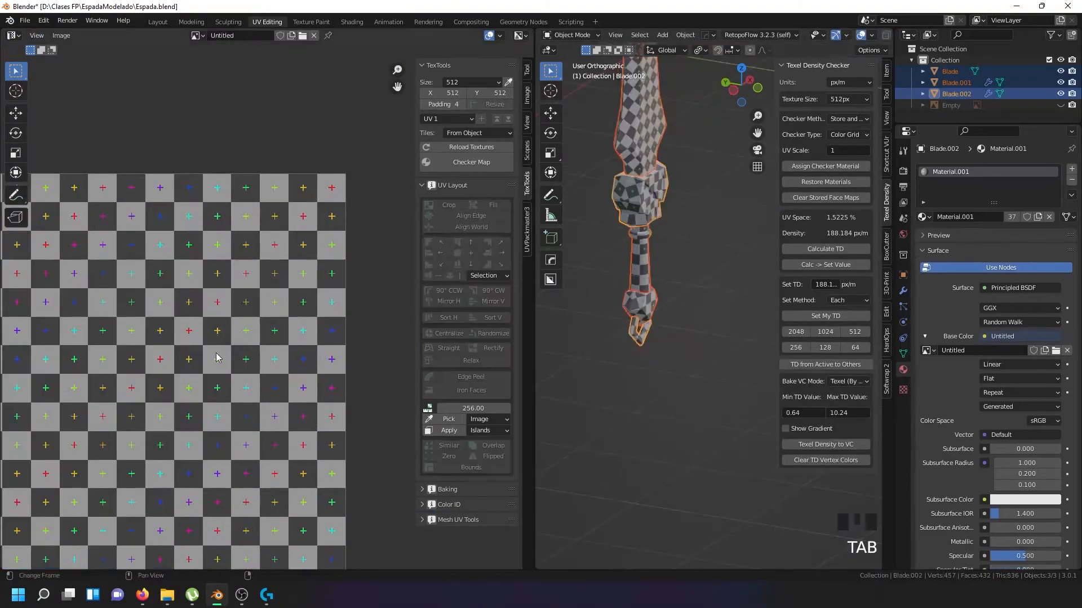
pyautogui.scroll(-7, 190, 356)
pyautogui.press('Tab')
pyautogui.scroll(1, 168, 465)
pyautogui.scroll(3, 170, 469)
pyautogui.scroll(3, 625, 277)
pyautogui.press('Tab')
pyautogui.scroll(-6, 633, 241)
# Collapse the TexTools UV Layout section and inspect the grip object's UV islands on their own in Edit Mode
pyautogui.click(452, 185)
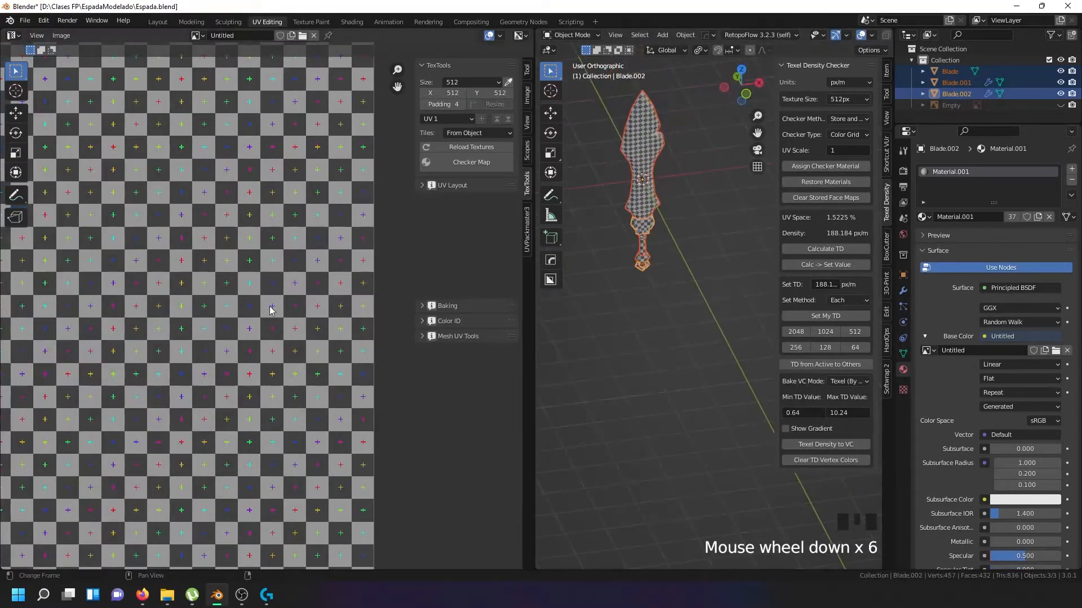
pyautogui.scroll(6, 631, 227)
pyautogui.moveTo(651, 274); pyautogui.dragTo(644, 339, button='middle')
pyautogui.scroll(4, 631, 336)
pyautogui.rightClick(631, 333)
pyautogui.press('Tab')
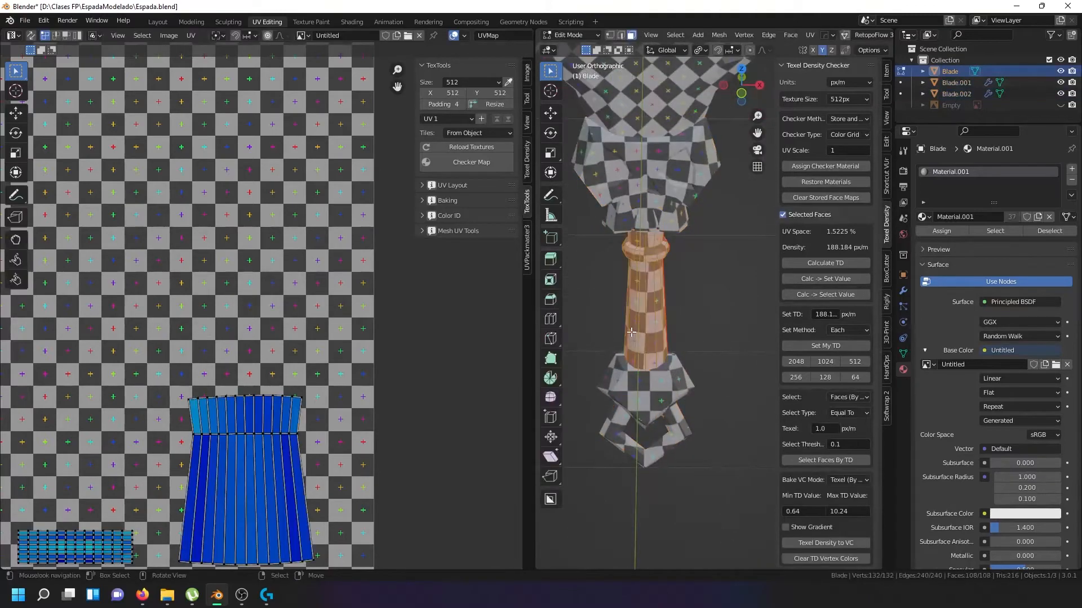
pyautogui.scroll(-4, 203, 445)
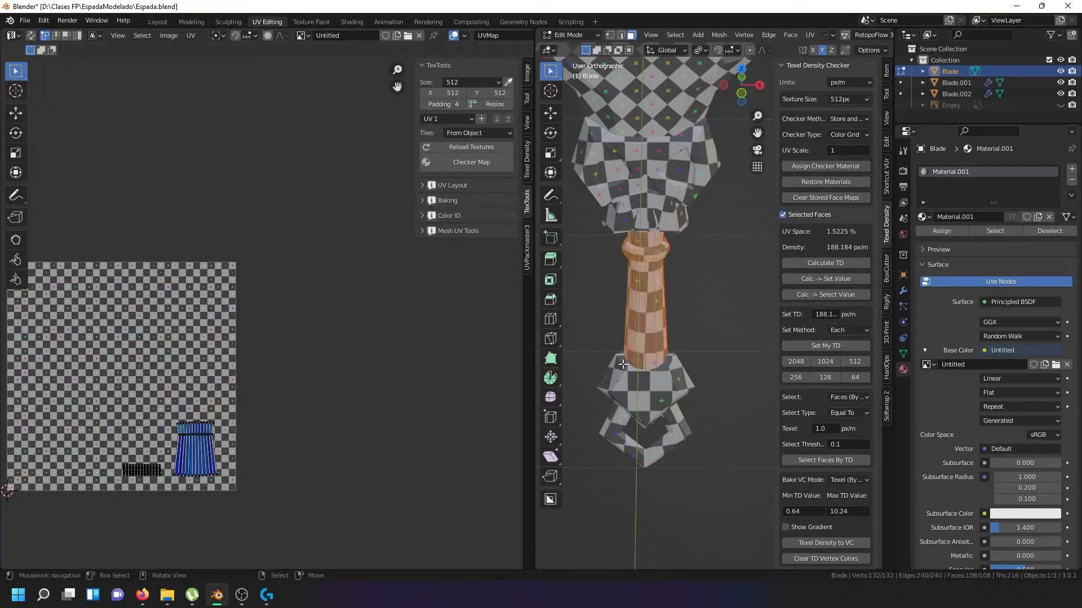
# Select all three sword objects and open their UVs together in Edit Mode
pyautogui.press('a')
pyautogui.press('a')
pyautogui.press('a')
pyautogui.press('a')
pyautogui.press('a')
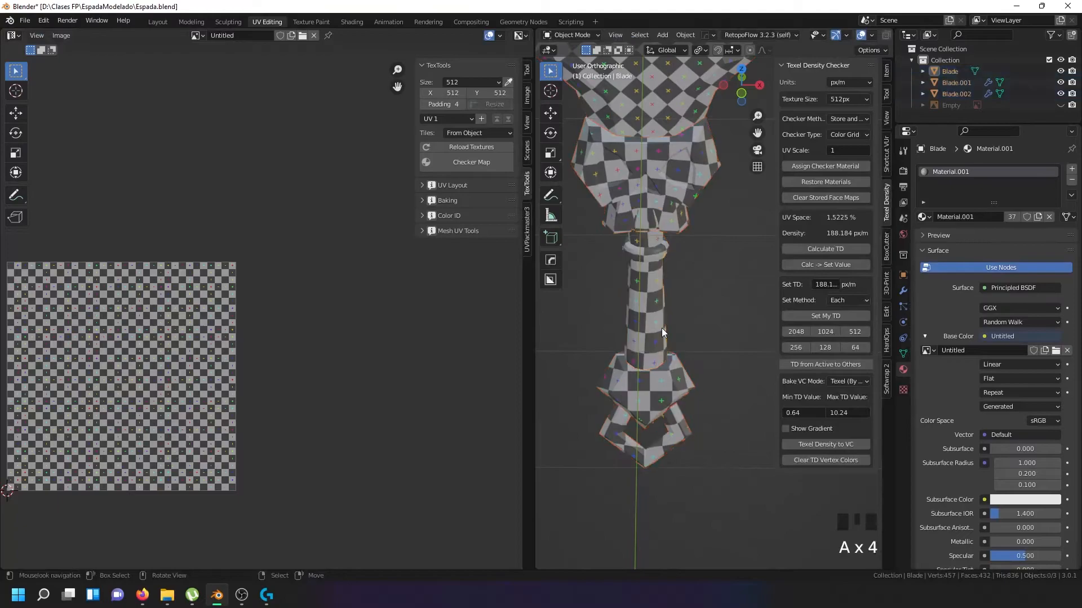
pyautogui.scroll(3, 206, 432)
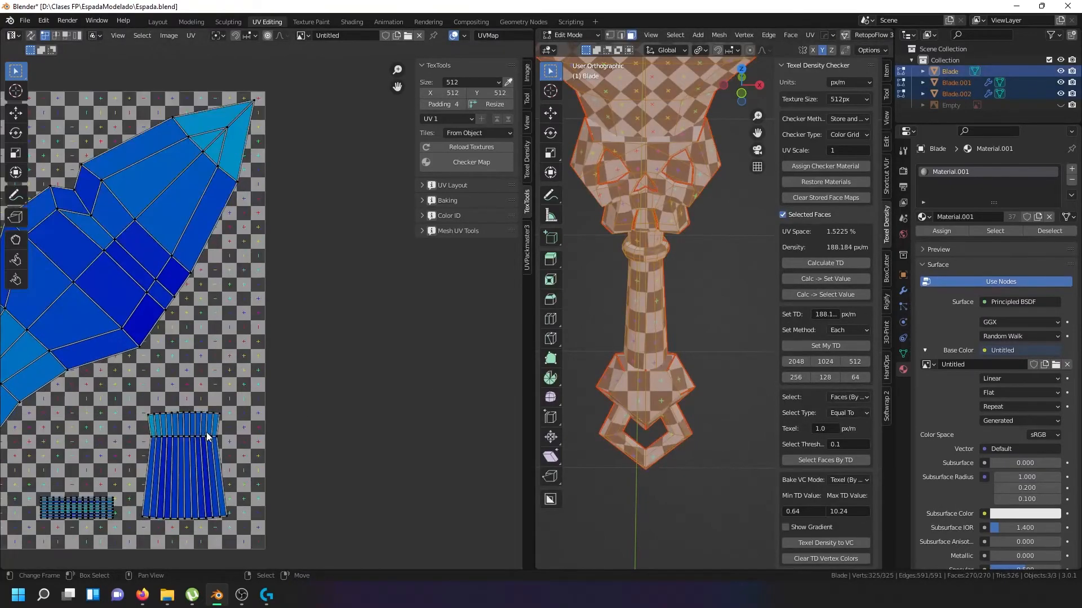
# Select the whole grip UV island and turn off the UV stretch display
pyautogui.press('l')
pyautogui.press('s')
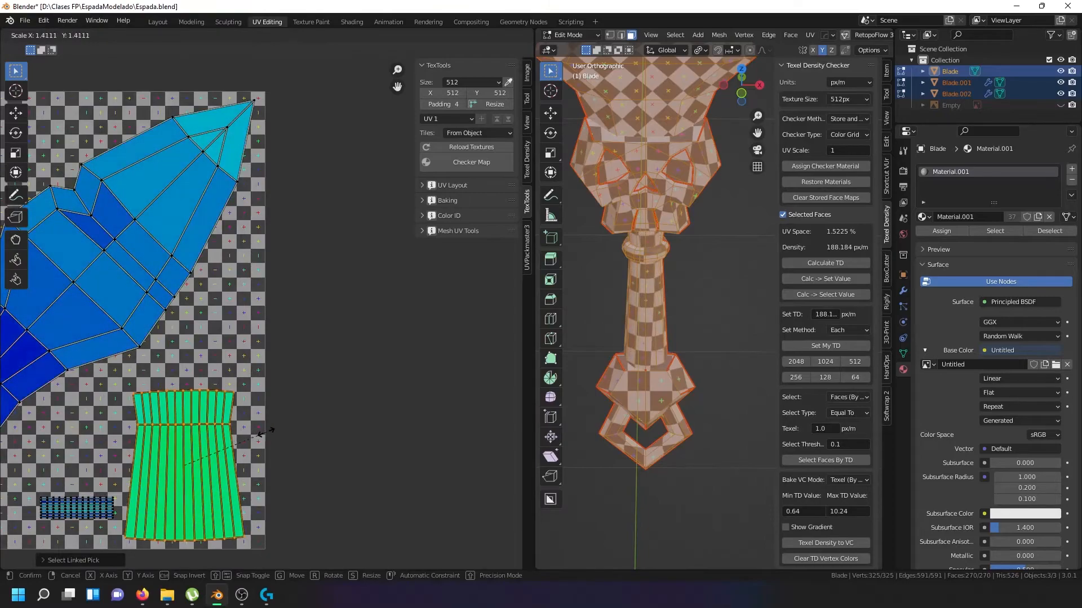
pyautogui.click(232, 446)
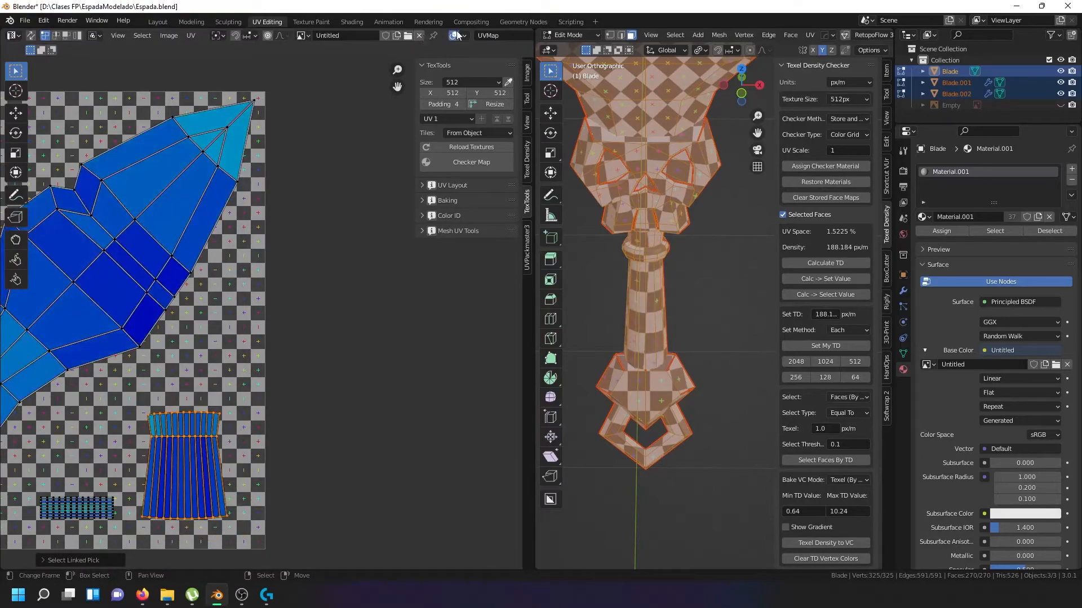
pyautogui.click(463, 37)
pyautogui.click(407, 70)
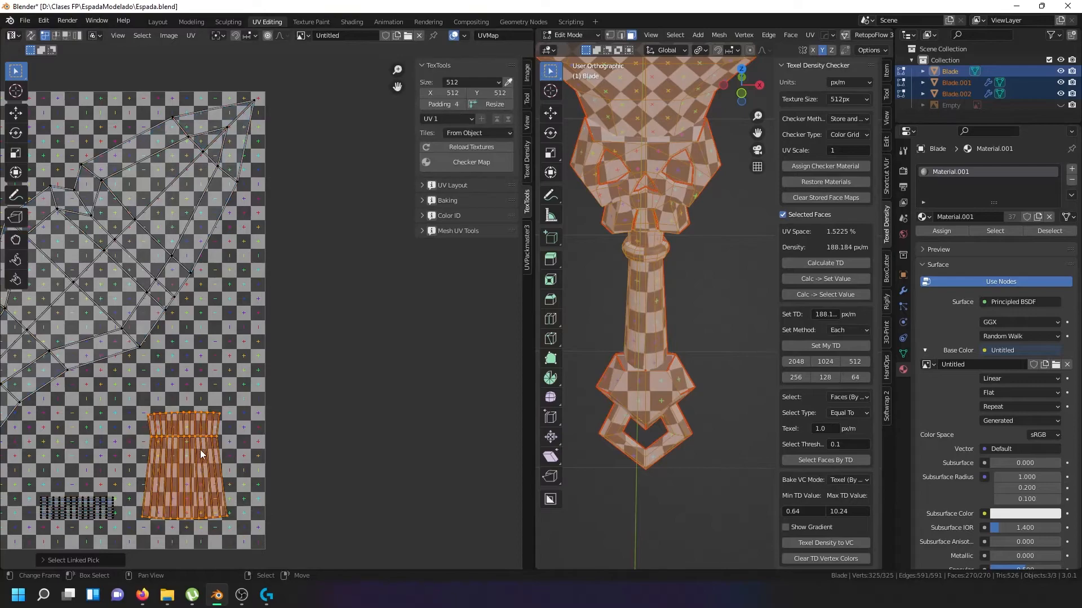
# Scale up the grip's UV island and fine-tune its placement and angle in the tile's lower-right corner
pyautogui.press('s')
pyautogui.click(212, 477)
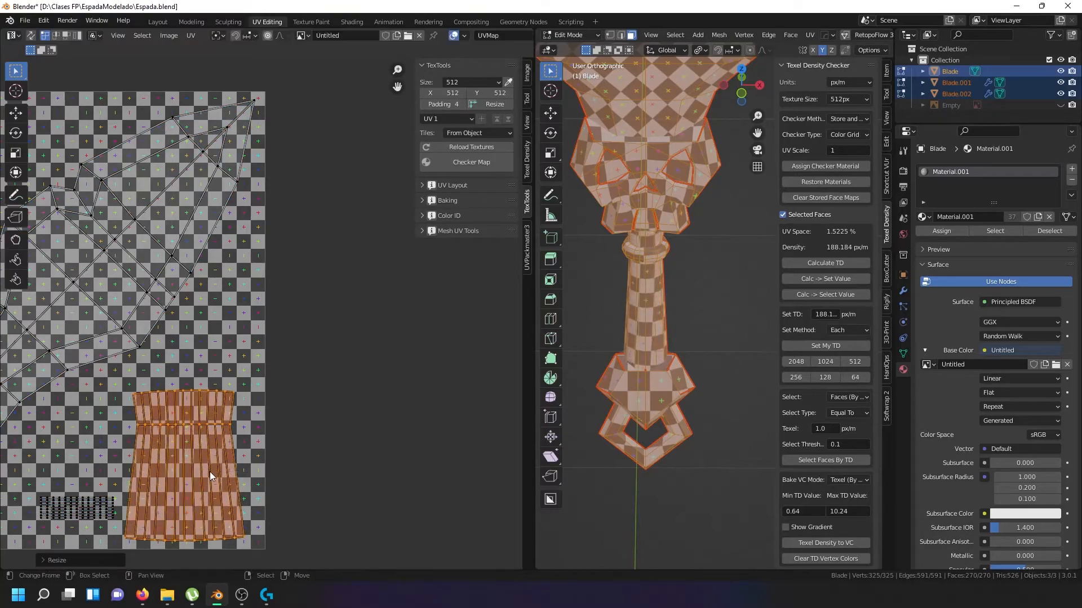
pyautogui.press('g')
pyautogui.click(216, 462)
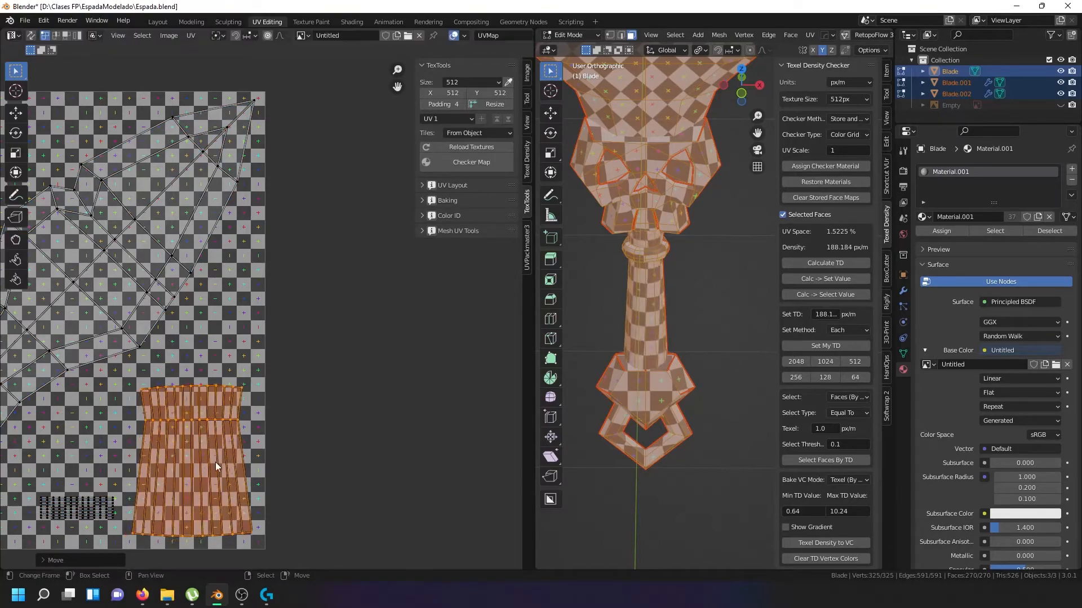
pyautogui.press('s')
pyautogui.click(261, 394)
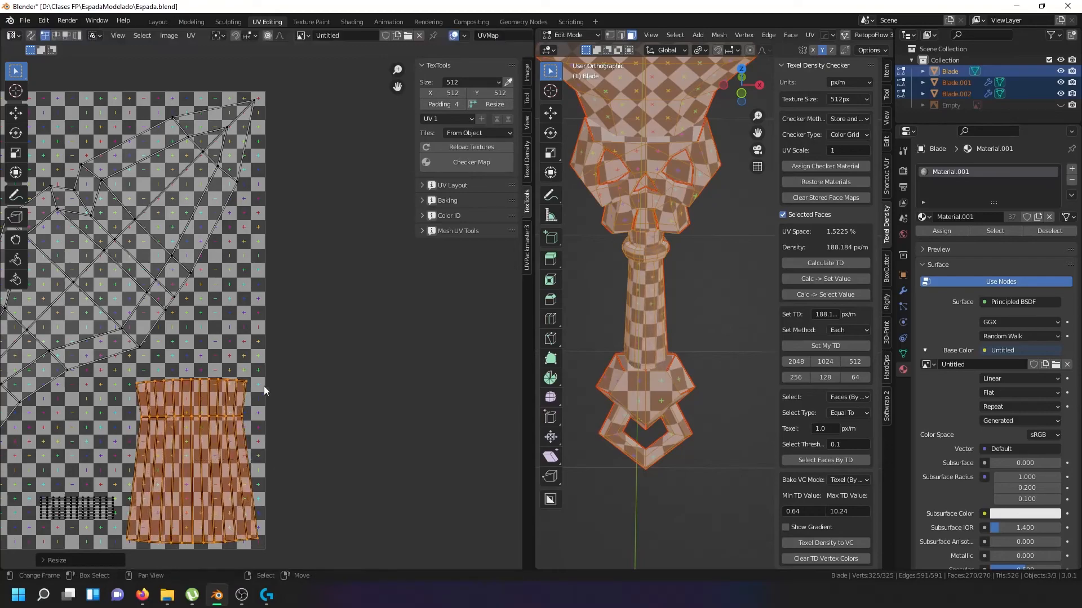
pyautogui.press('r')
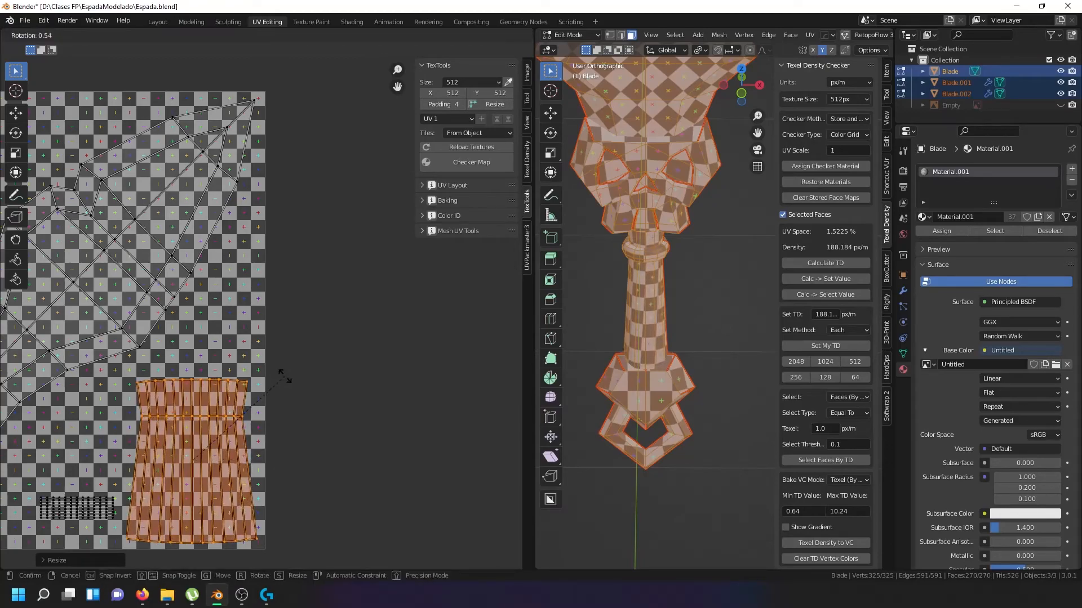
pyautogui.click(208, 434)
# Select the collar's UV island, shift it away from the grip island, and scale it up about 1.98 times
pyautogui.click(86, 504)
pyautogui.press('l')
pyautogui.moveTo(86, 505); pyautogui.dragTo(186, 470, button='middle')
pyautogui.press('g')
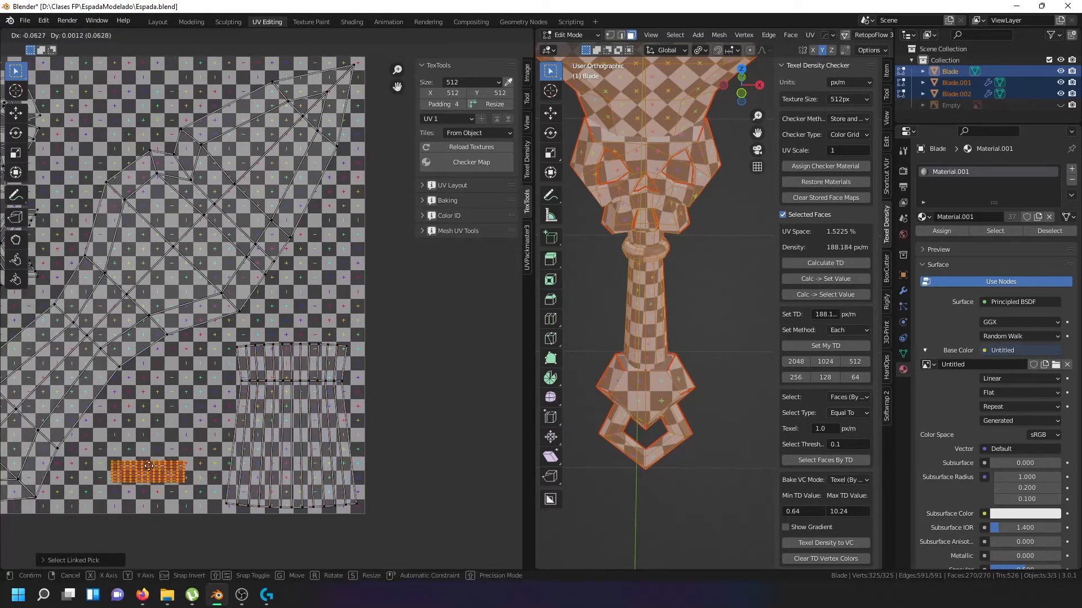
pyautogui.click(141, 467)
pyautogui.press('s')
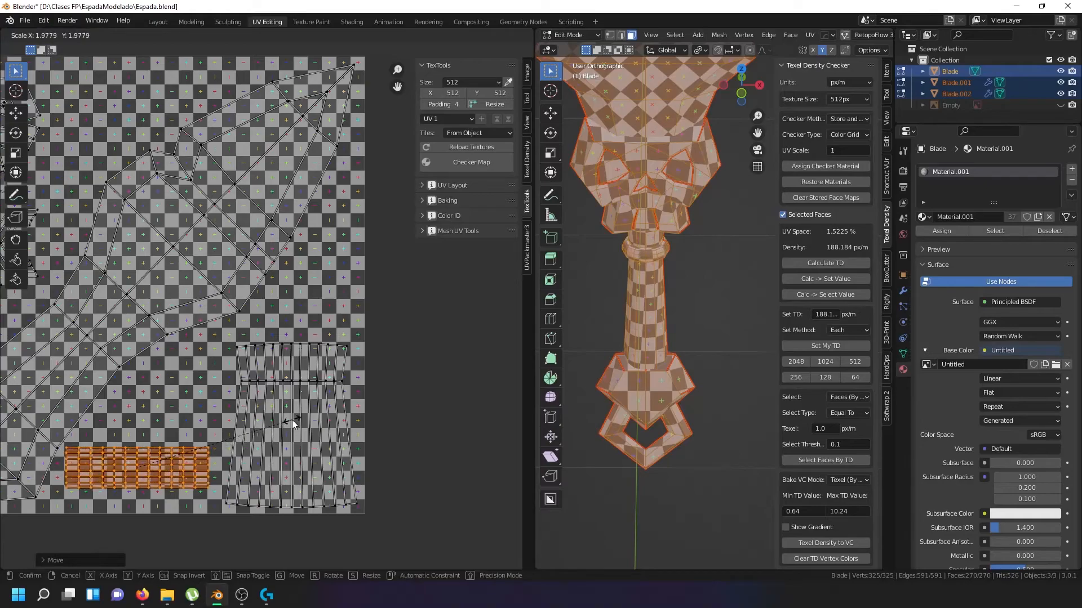
pyautogui.click(292, 424)
# Compare the checker pattern across the sword in Object Mode, and show the modifiers of the blade object Blade.001
pyautogui.scroll(-2, 73, 304)
pyautogui.scroll(4, 87, 388)
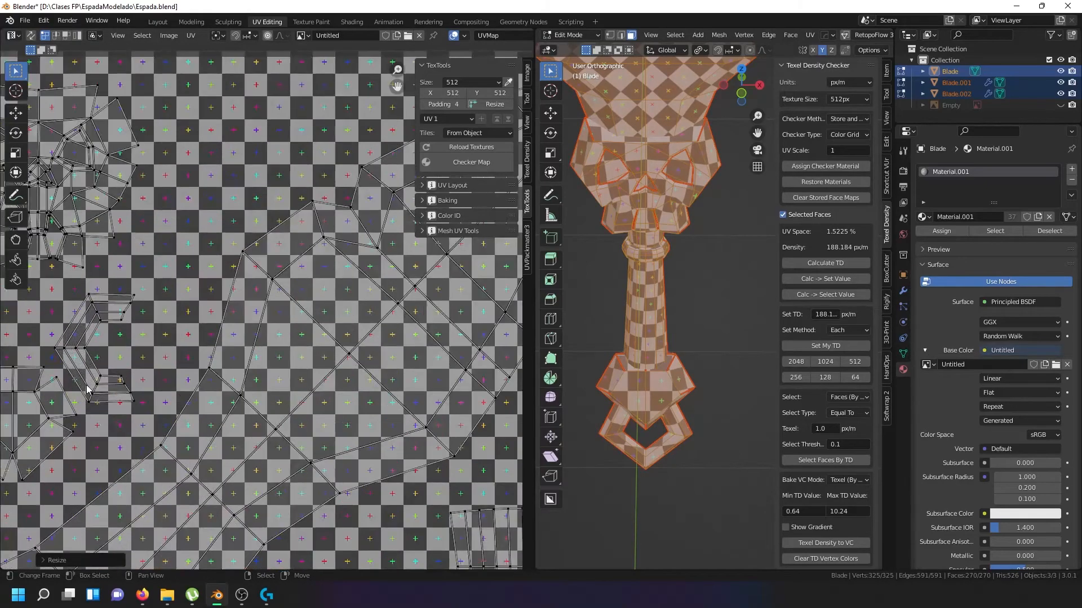
pyautogui.press('Tab')
pyautogui.scroll(-5, 631, 364)
pyautogui.moveTo(631, 360); pyautogui.dragTo(641, 305, button='middle')
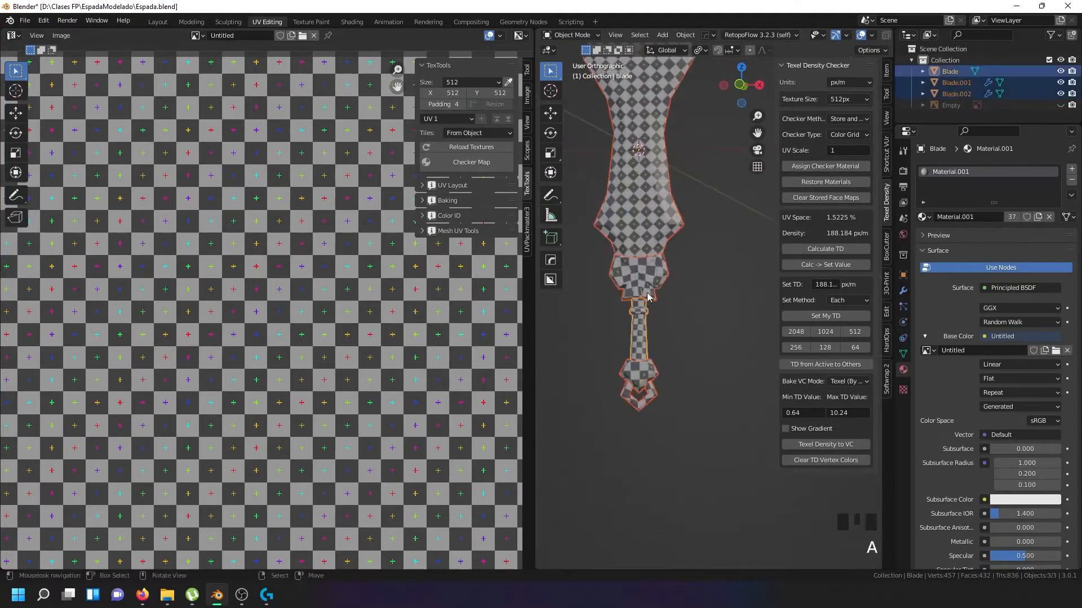
pyautogui.rightClick(650, 204)
pyautogui.rightClick(652, 278)
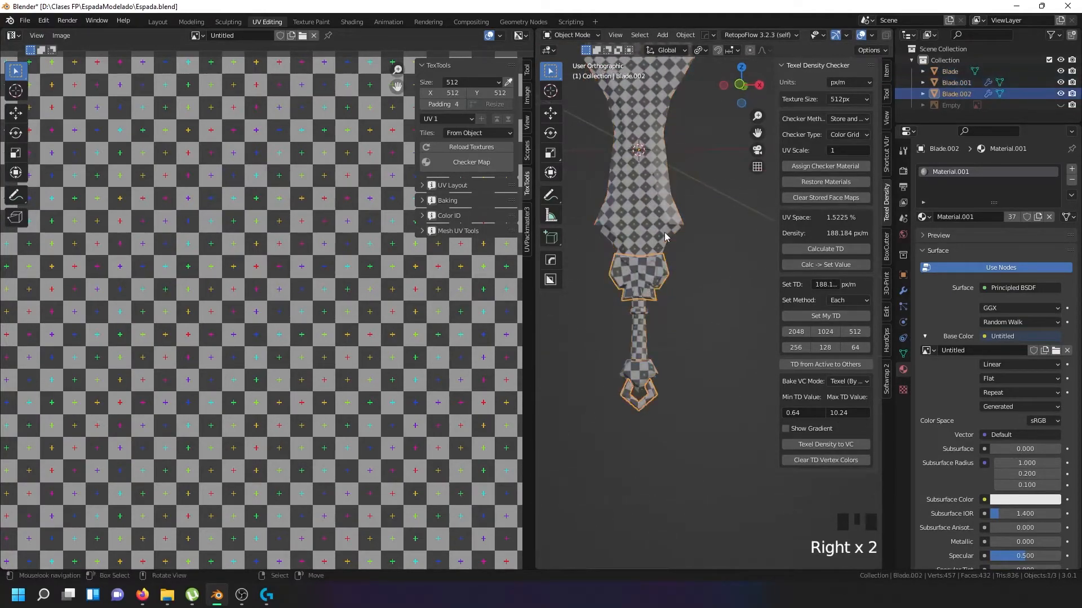
pyautogui.rightClick(664, 212)
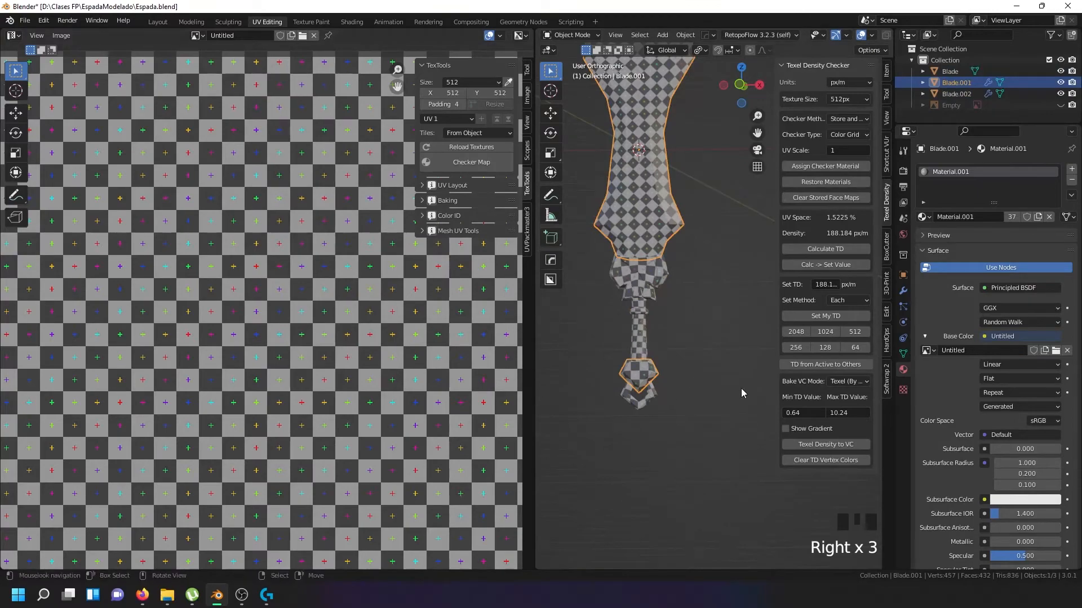
pyautogui.click(902, 290)
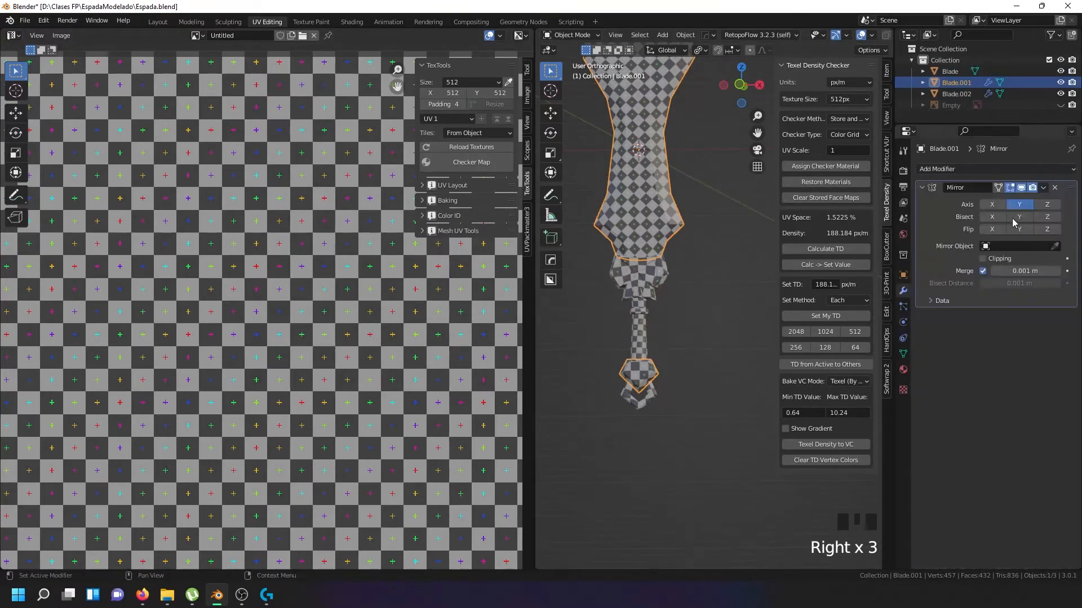
pyautogui.click(1046, 187)
pyautogui.click(1018, 200)
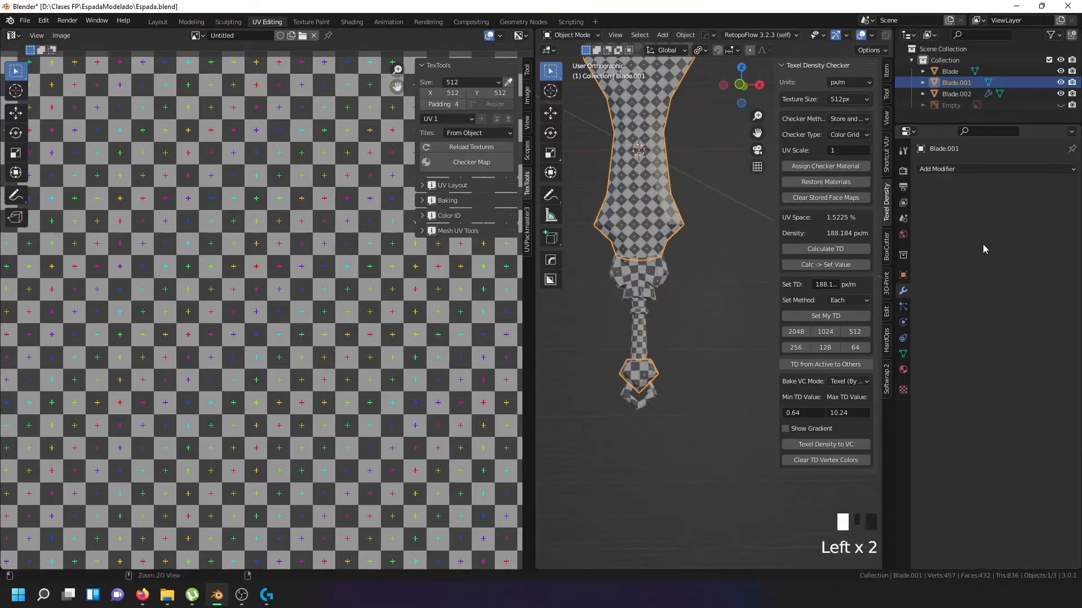
pyautogui.hotkey('ctrl', 'z')
# Apply the Mirror modifier on the blade object Blade.001 and check its full mesh in Edit Mode
pyautogui.click(983, 259)
pyautogui.click(1037, 186)
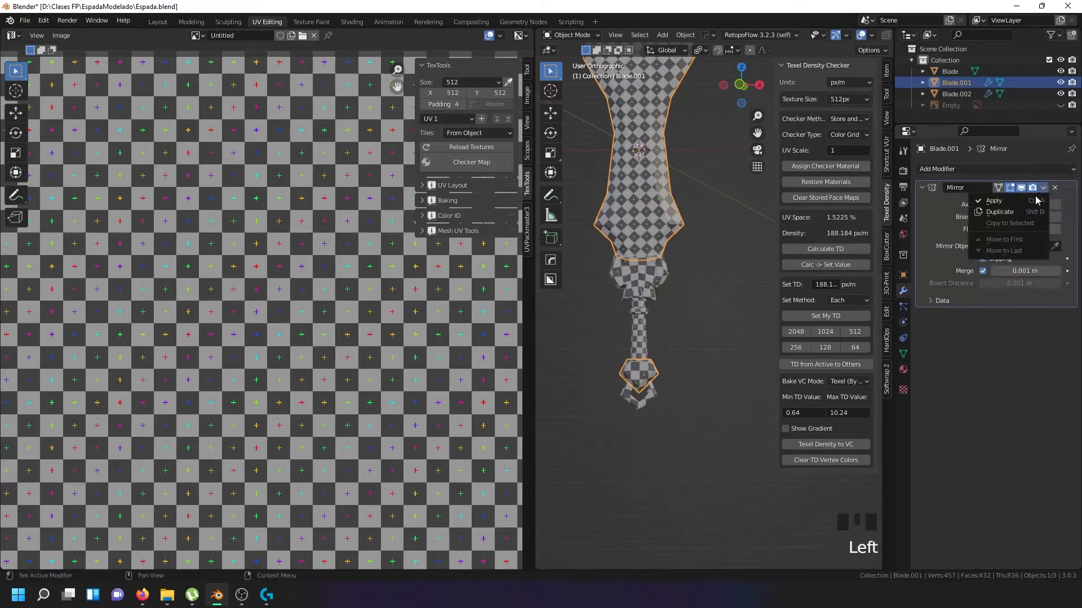
pyautogui.click(1028, 204)
pyautogui.press('Tab')
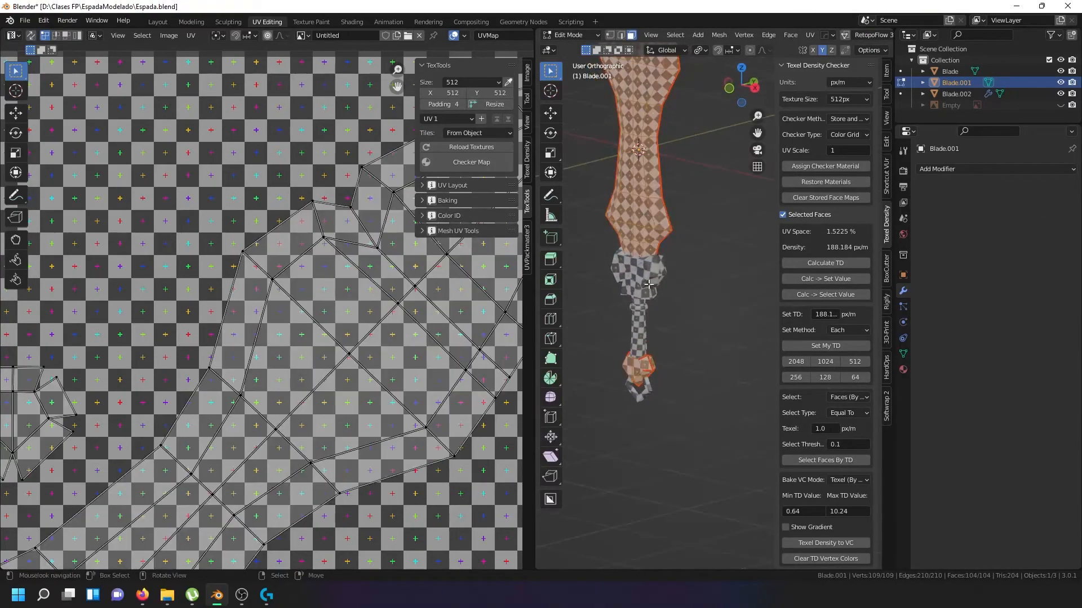
# Try to join all three sword objects into one, and undo the join
pyautogui.press('Tab')
pyautogui.press('a')
pyautogui.press('a')
pyautogui.press('a')
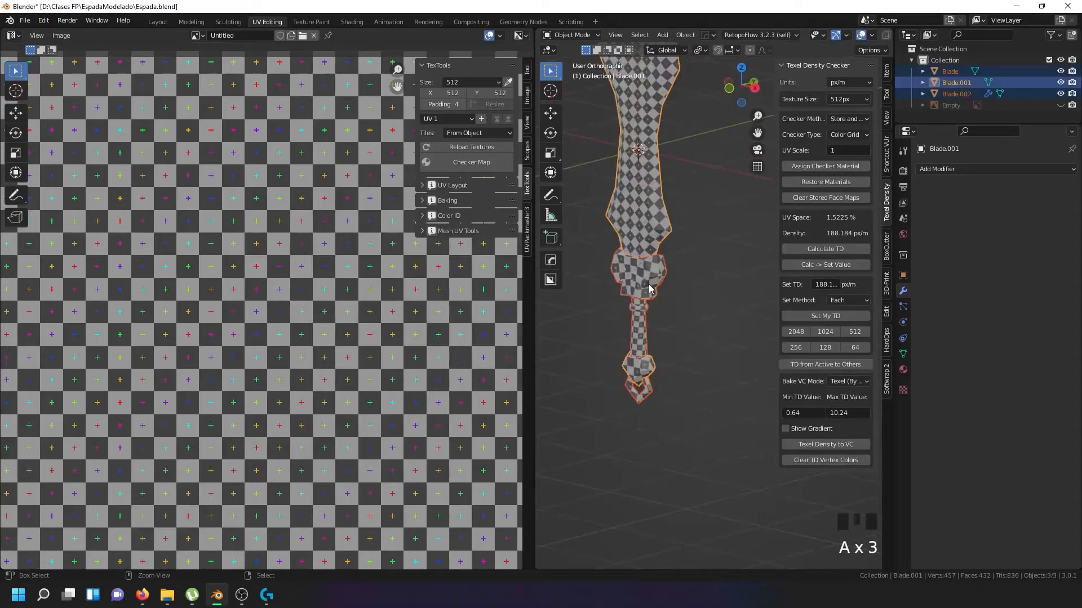
pyautogui.hotkey('ctrl', 'j')
pyautogui.hotkey('ctrl', 'z')
# Apply the Mirror modifier on the guard object Blade.002
pyautogui.rightClick(650, 284)
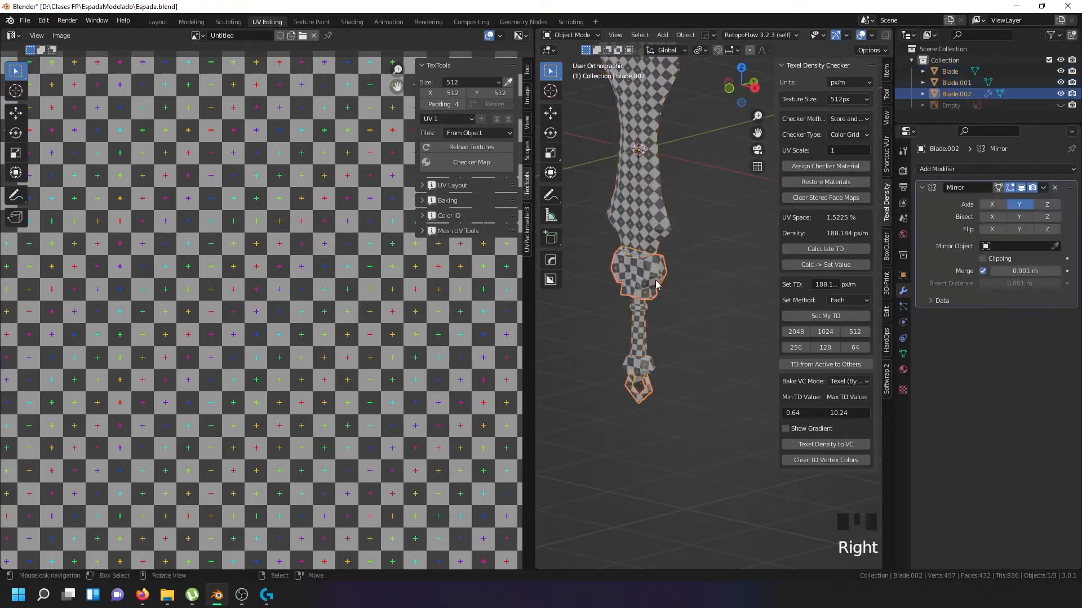
pyautogui.click(1043, 188)
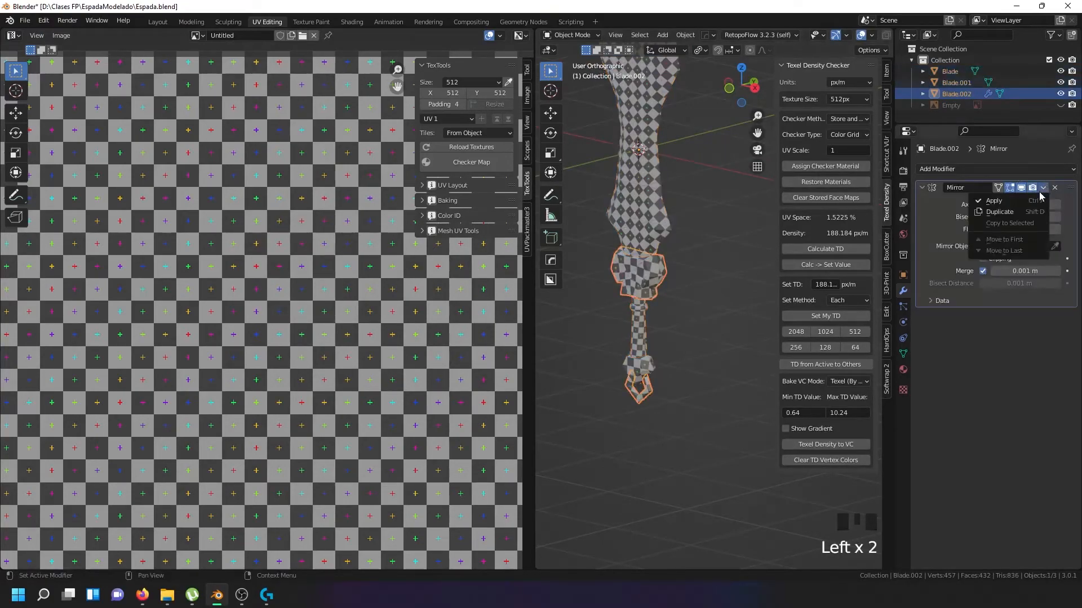
pyautogui.click(1009, 203)
# Open all three sword objects together in Edit Mode with no geometry selected
pyautogui.press('a')
pyautogui.press('Tab')
pyautogui.hotkey('alt', 'a')
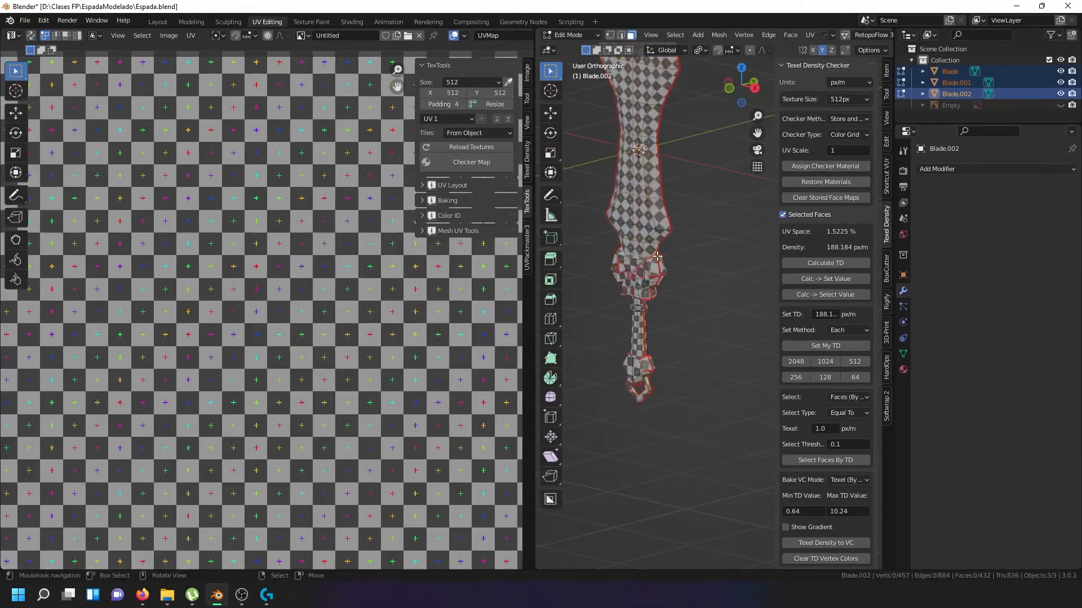
# Return the three sword objects to Object Mode and widen the 3D viewport at the UV editor's expense
pyautogui.scroll(-3, 657, 257)
pyautogui.press('a')
pyautogui.press('Tab')
pyautogui.scroll(-3, 654, 260)
pyautogui.scroll(7, 652, 259)
pyautogui.moveTo(652, 259); pyautogui.dragTo(558, 379, button='middle')
pyautogui.moveTo(530, 387); pyautogui.dragTo(415, 390)
pyautogui.scroll(-3, 631, 305)
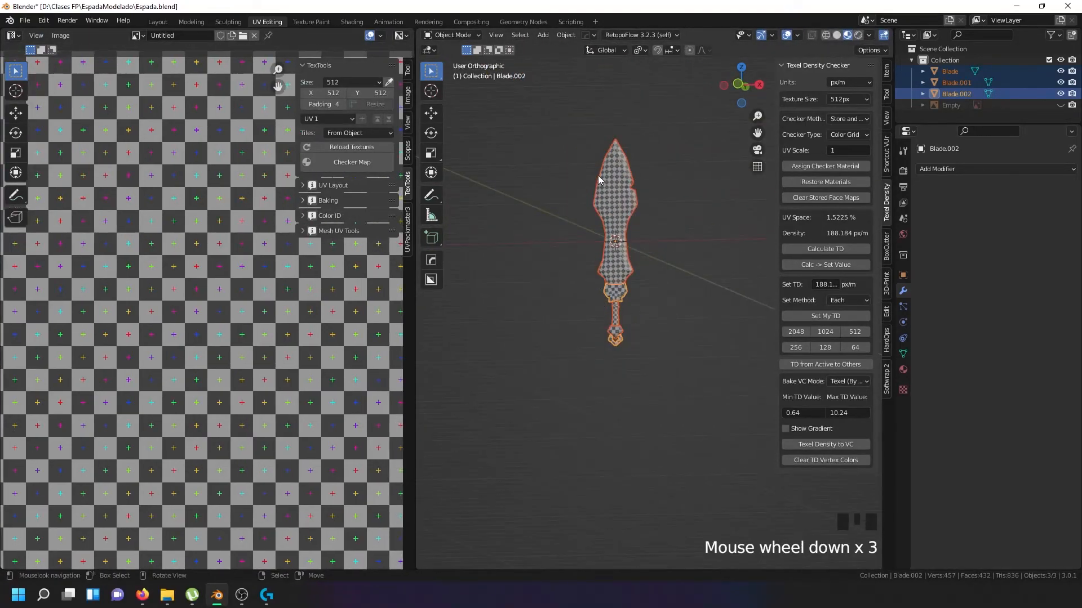
pyautogui.moveTo(599, 179); pyautogui.dragTo(629, 233, button='middle')
pyautogui.scroll(6, 619, 238)
pyautogui.scroll(-3, 615, 248)
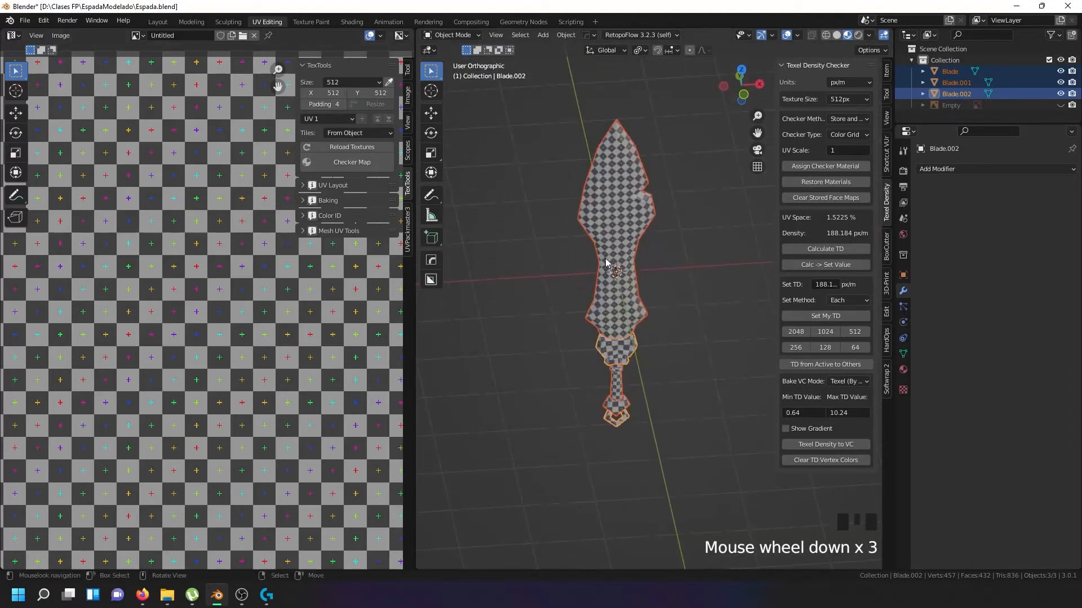
# Open the material settings of Blade.002 and examine its base color texture against the checkered sword
pyautogui.click(903, 370)
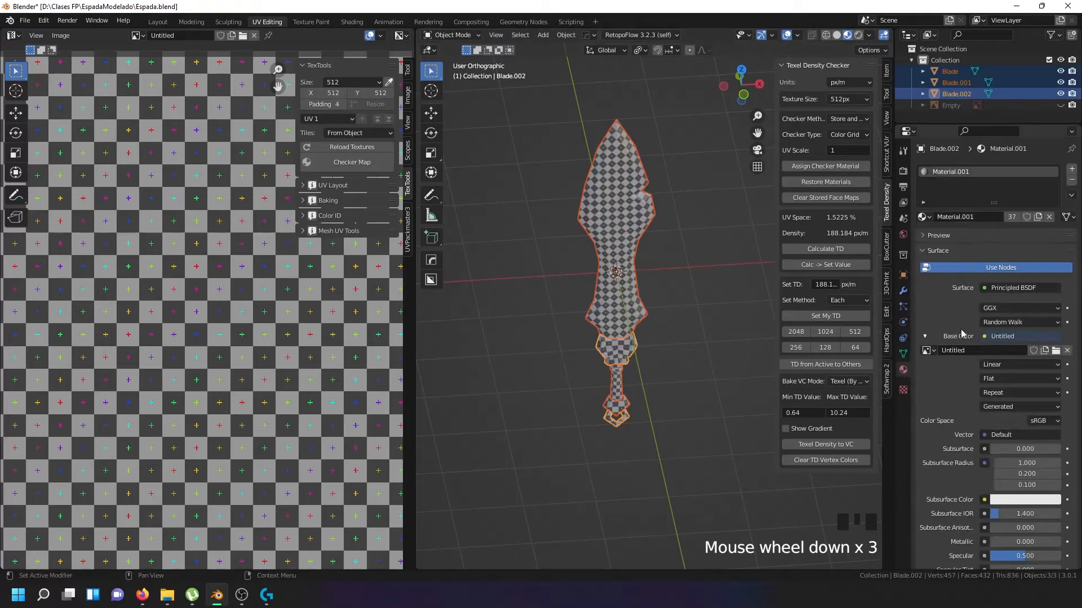
pyautogui.click(925, 350)
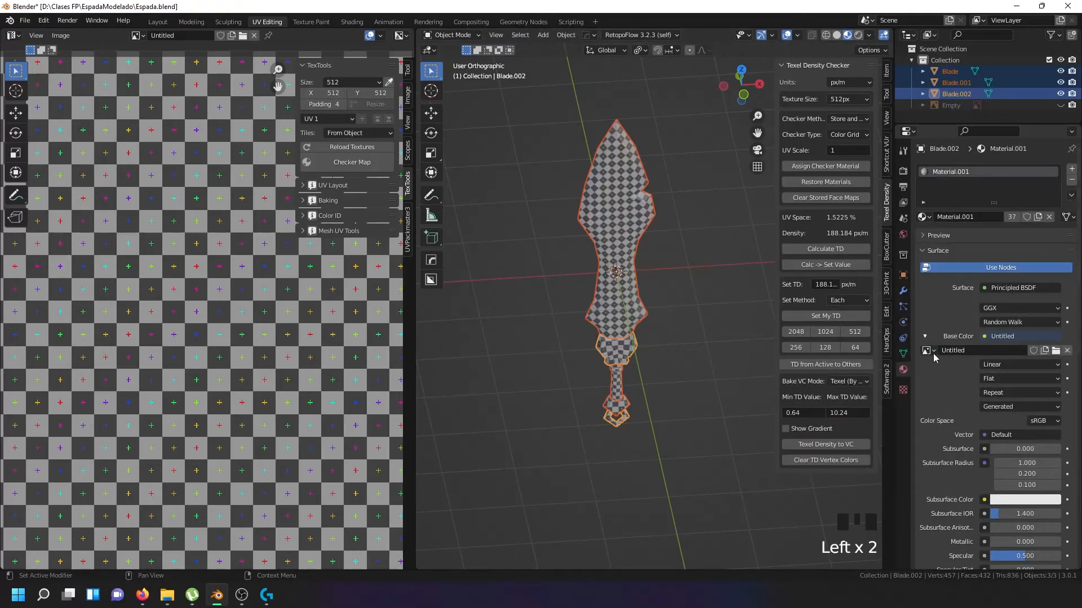
pyautogui.moveTo(639, 308); pyautogui.dragTo(633, 292, button='middle')
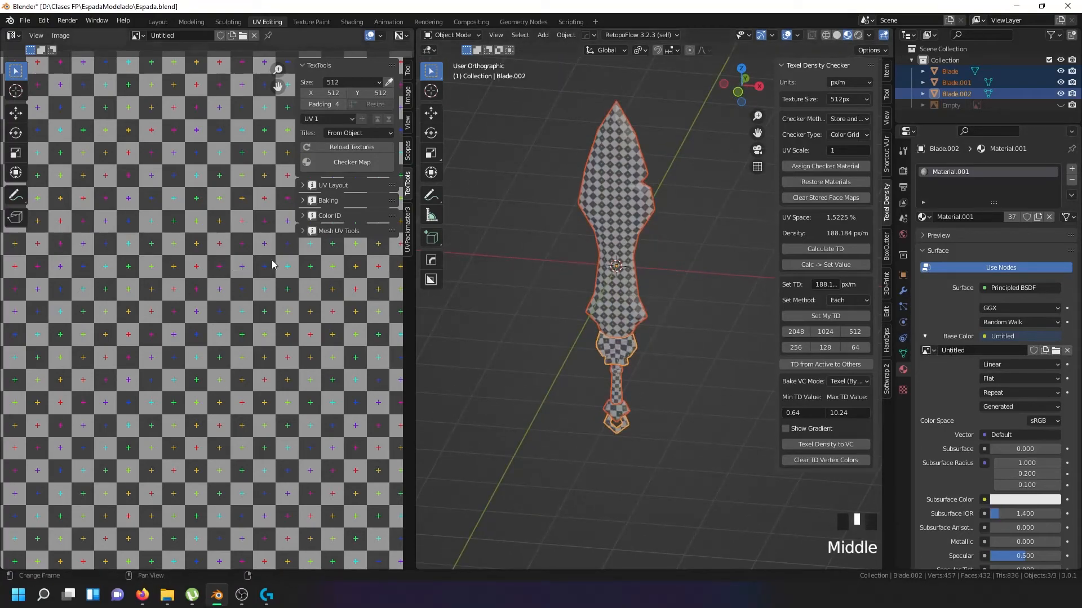
pyautogui.moveTo(589, 179)
pyautogui.mouseDown(button='middle')
pyautogui.moveTo(653, 168)
pyautogui.moveTo(603, 153)
pyautogui.moveTo(601, 194)
pyautogui.mouseUp(button='middle')
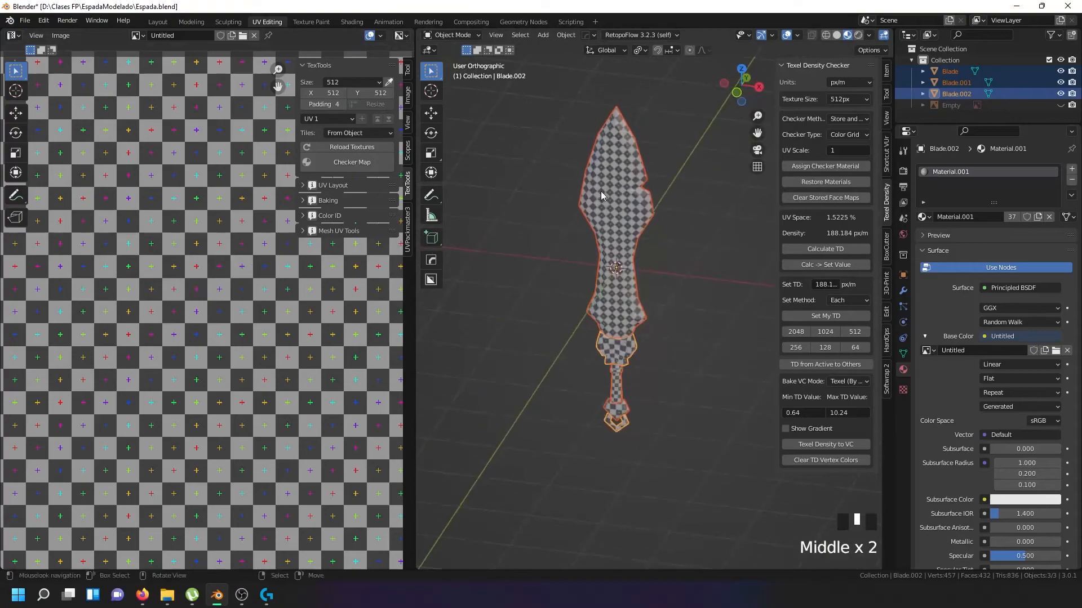
# Select all the sword objects and join them into the single object Blade.002
pyautogui.rightClick(638, 353)
pyautogui.press('a')
pyautogui.press('a')
pyautogui.press('a')
pyautogui.hotkey('ctrl', 'j')
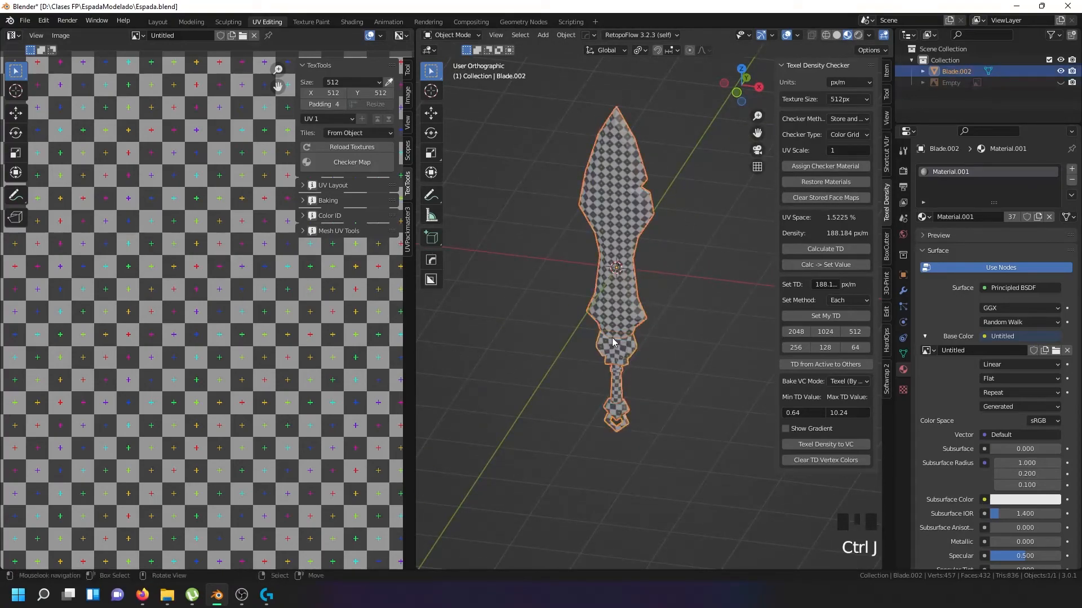
pyautogui.press('Tab')
pyautogui.press('Tab')
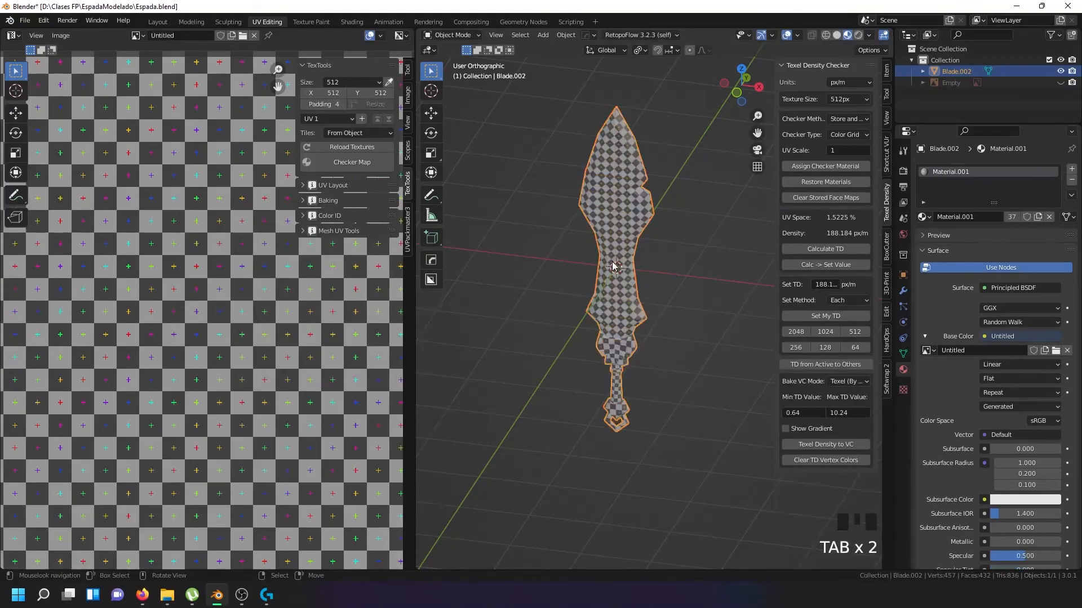
# Turn on the Face Orientation overlay to check the joined sword's normals
pyautogui.moveTo(646, 316); pyautogui.dragTo(640, 215, button='middle')
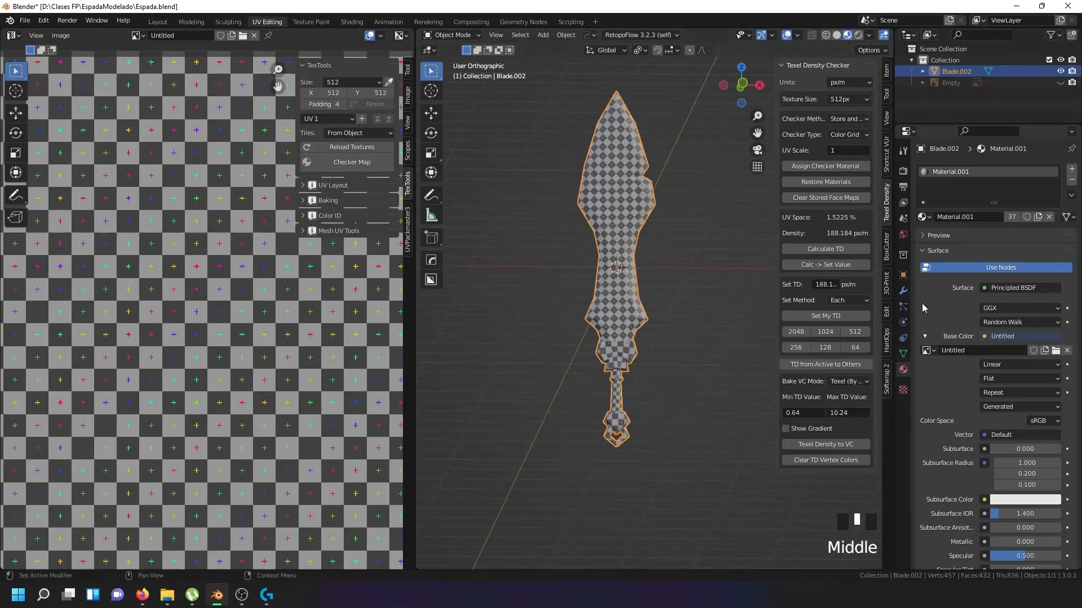
pyautogui.click(798, 35)
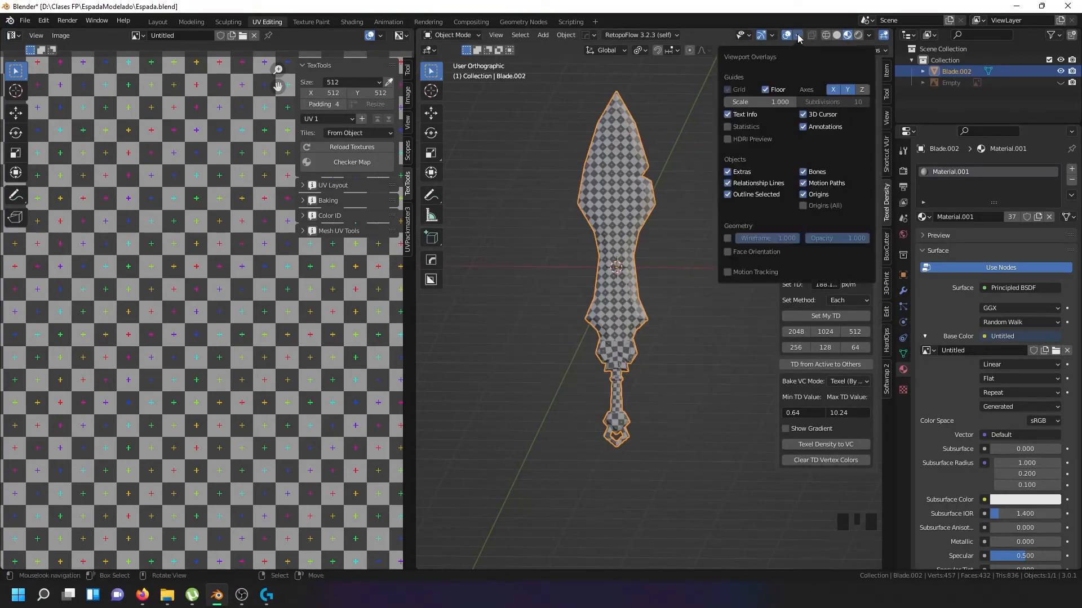
pyautogui.click(730, 252)
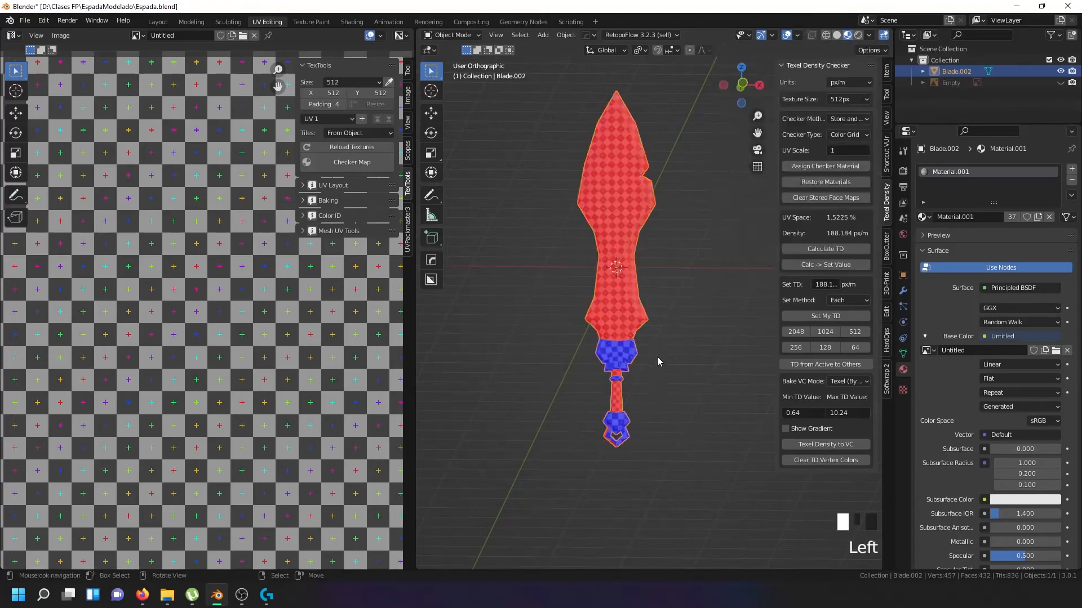
# Recalculate the normals of the whole sword mesh to the outside in Edit Mode
pyautogui.moveTo(657, 355); pyautogui.dragTo(630, 391, button='middle')
pyautogui.press('Tab')
pyautogui.scroll(3, 639, 347)
pyautogui.hotkey('shift', 'n')
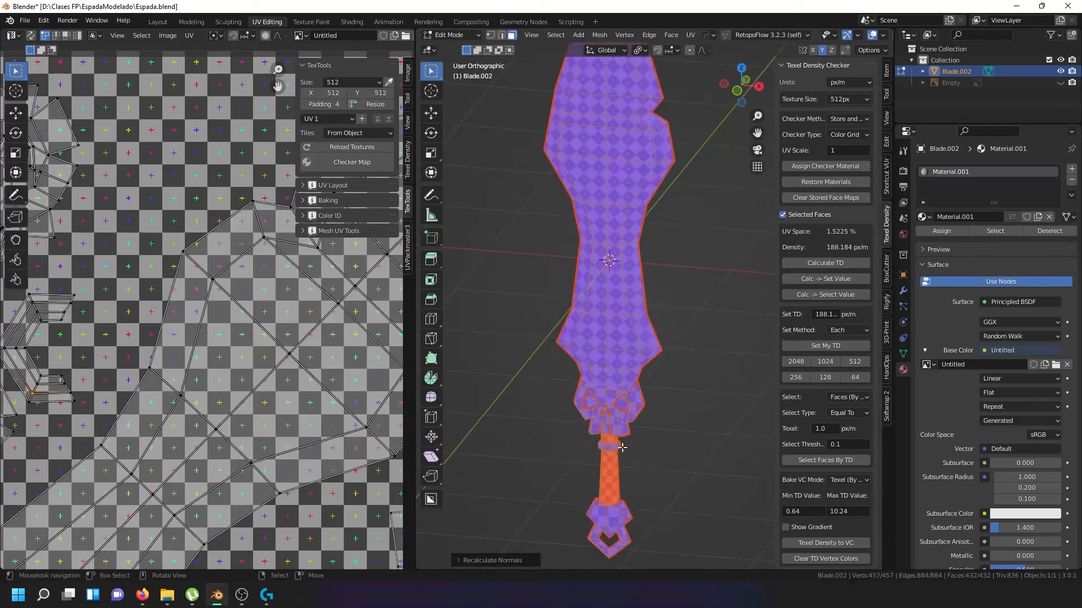
# Select the linked faces of the sword's grip and recalculate their normals with Inside enabled
pyautogui.scroll(3, 612, 483)
pyautogui.click(609, 516)
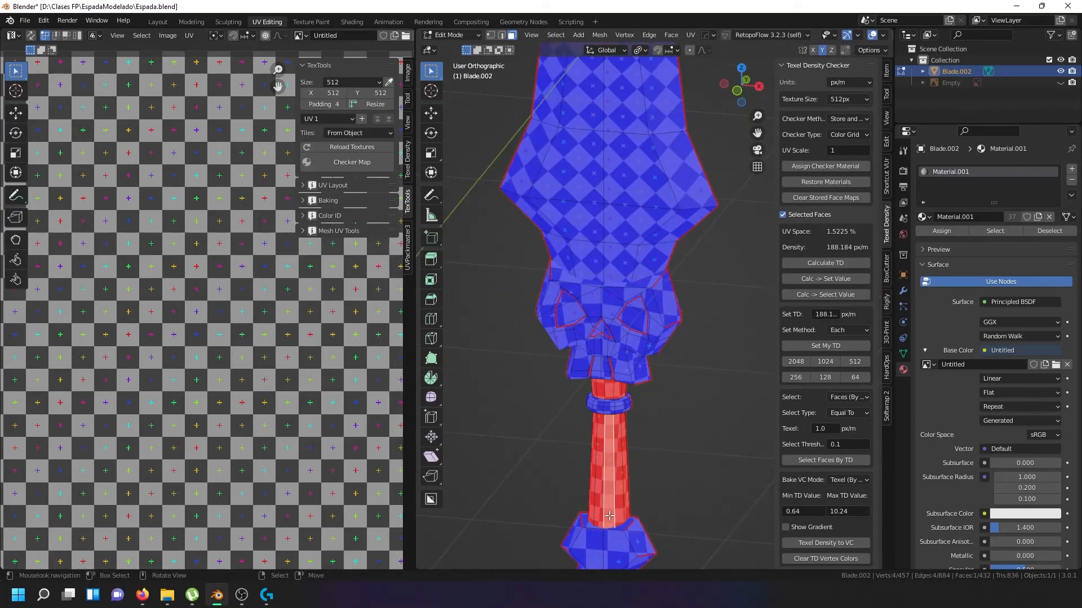
pyautogui.hotkey('ctrl', 'l')
pyautogui.hotkey('shift', 'n')
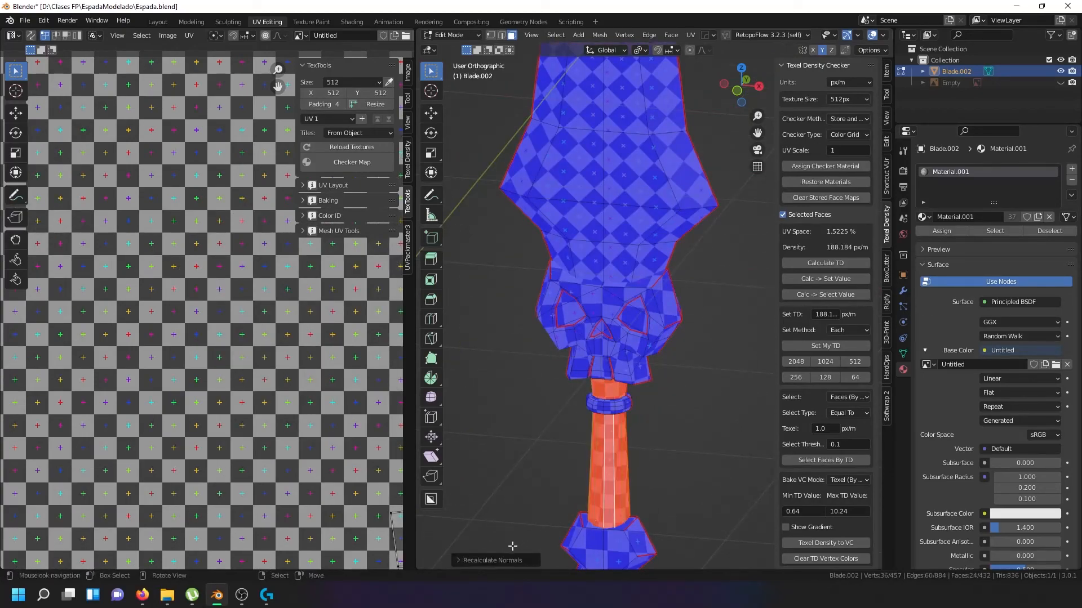
pyautogui.click(491, 563)
pyautogui.click(521, 558)
pyautogui.scroll(-4, 603, 425)
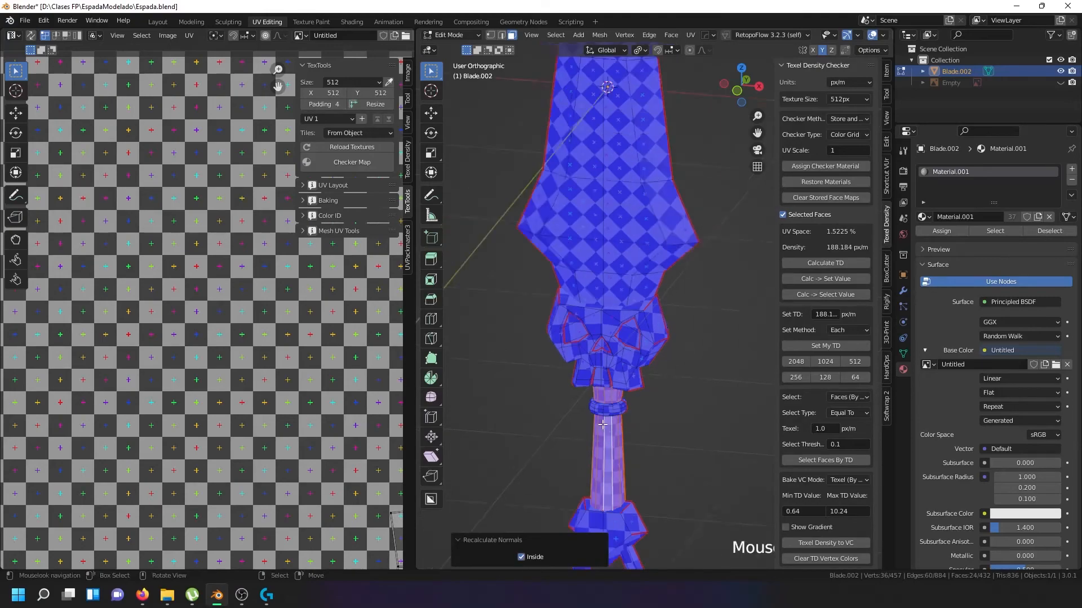
# Select the entire sword mesh and apply Recalculate Outside to its normals
pyautogui.hotkey('alt', 'a')
pyautogui.press('a')
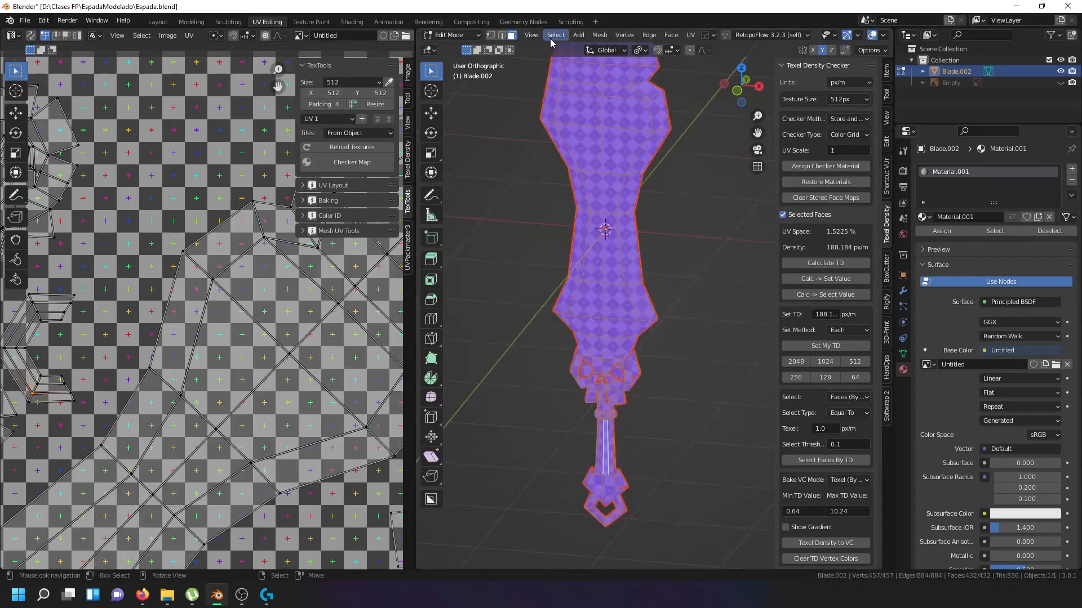
pyautogui.click(601, 35)
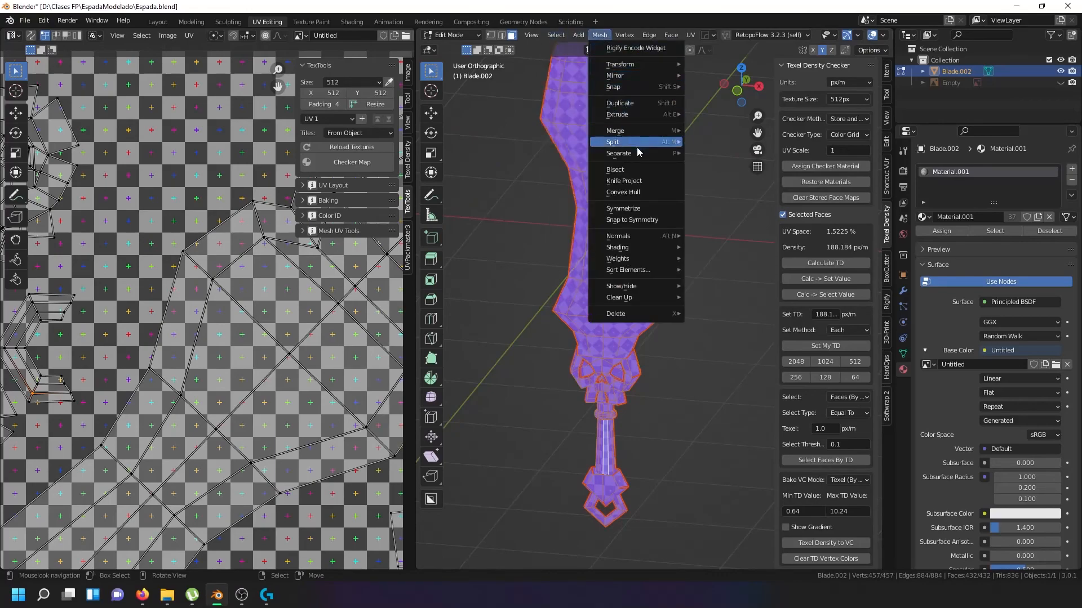
pyautogui.moveTo(646, 246)
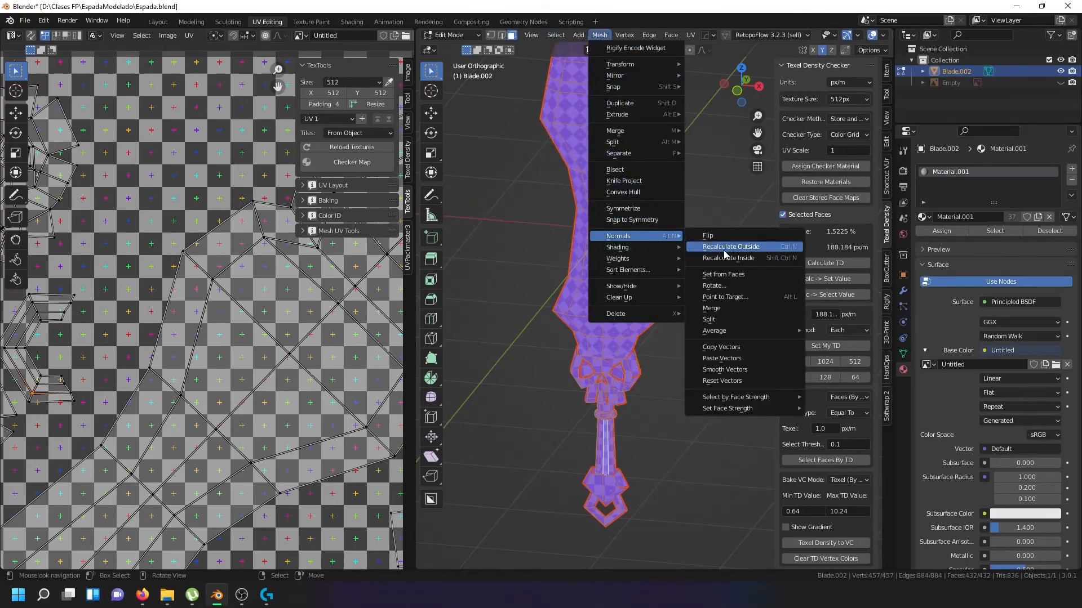
pyautogui.click(742, 247)
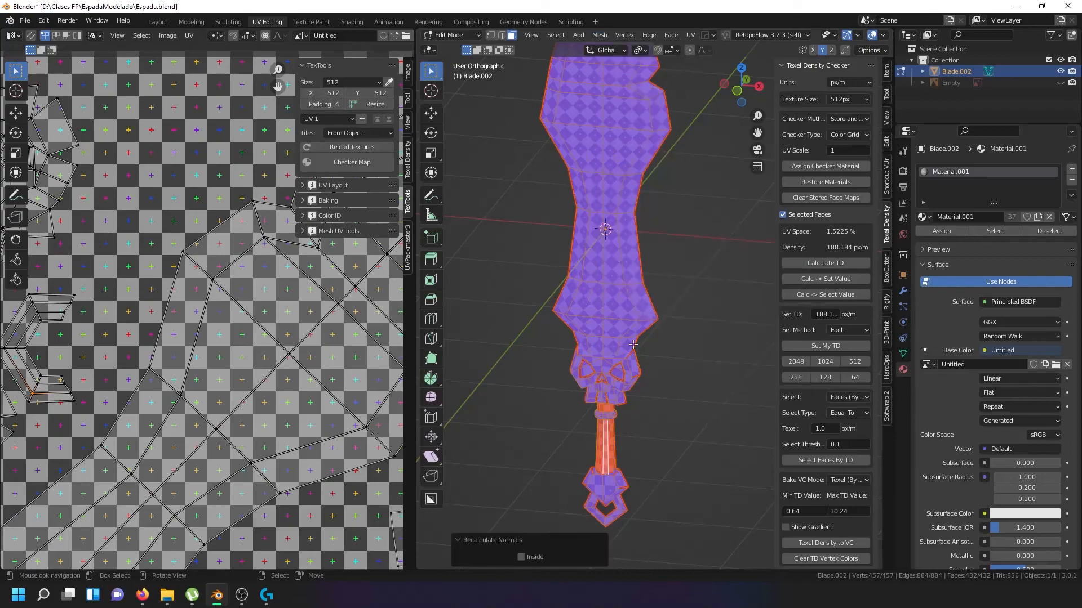
# Flip the grip's normals by selecting its linked faces within seams and recalculating them with Inside enabled
pyautogui.scroll(3, 617, 444)
pyautogui.click(595, 468)
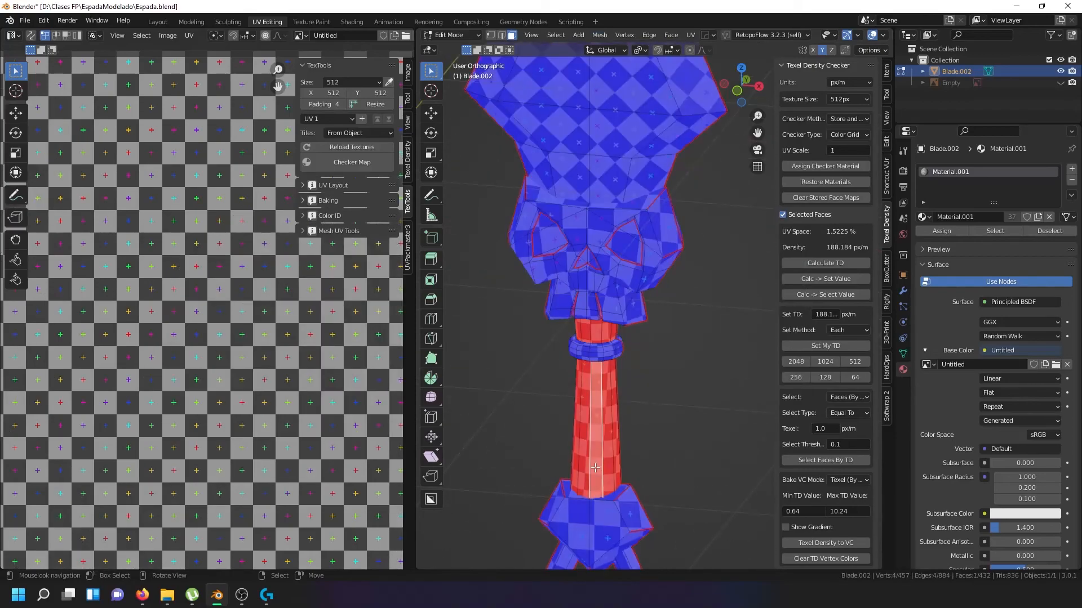
pyautogui.hotkey('ctrl', 'l')
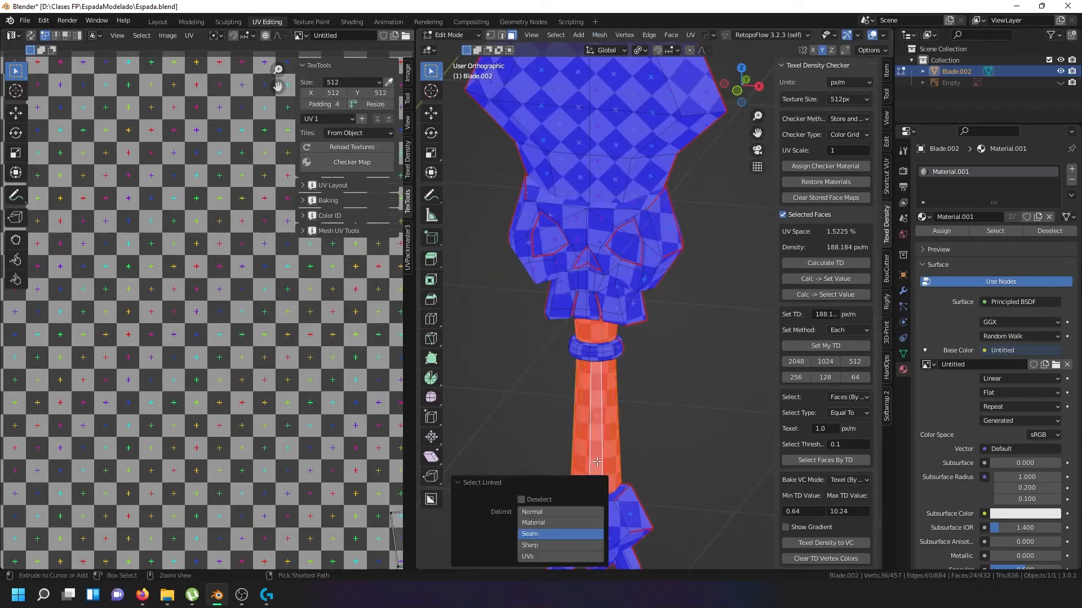
pyautogui.hotkey('shift', 'n')
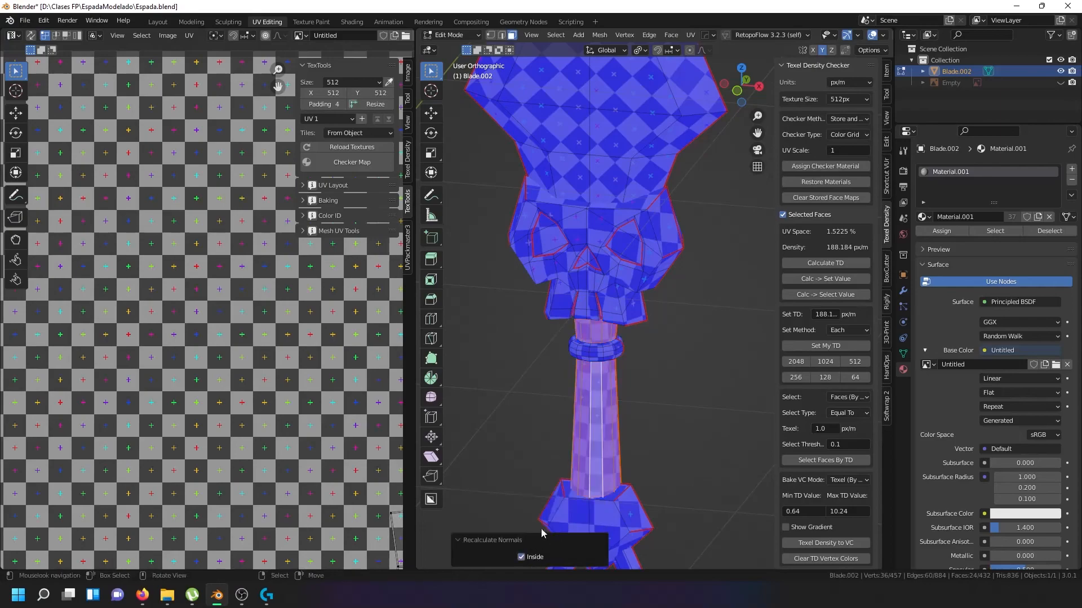
# Return to Object Mode, check the sword's normals from another angle, and turn off the Face Orientation overlay
pyautogui.scroll(-5, 541, 528)
pyautogui.press('Tab')
pyautogui.moveTo(593, 334); pyautogui.dragTo(644, 272, button='middle')
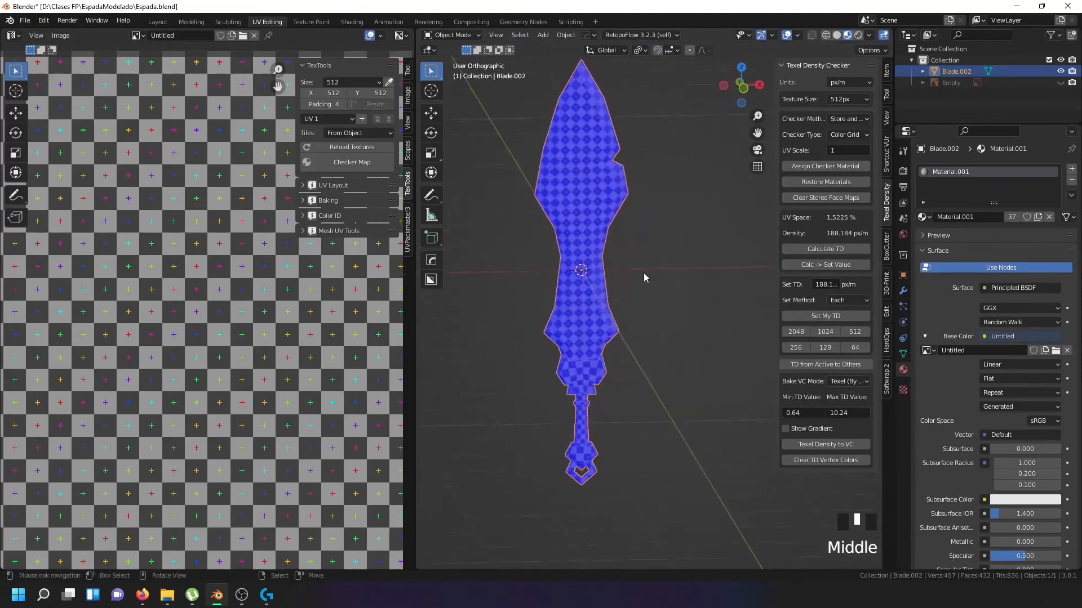
pyautogui.click(797, 36)
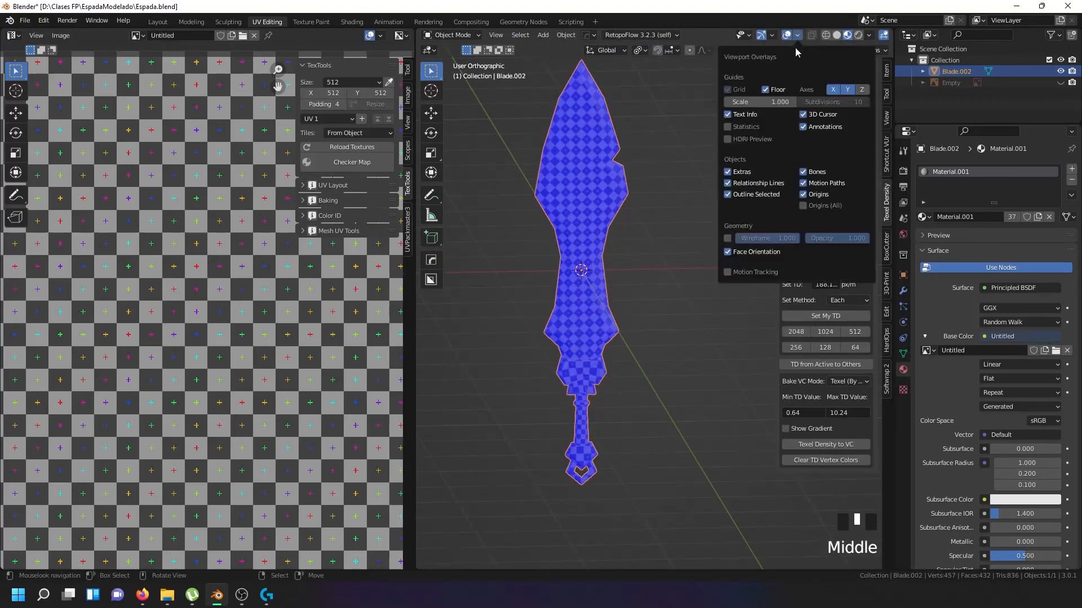
pyautogui.click(732, 253)
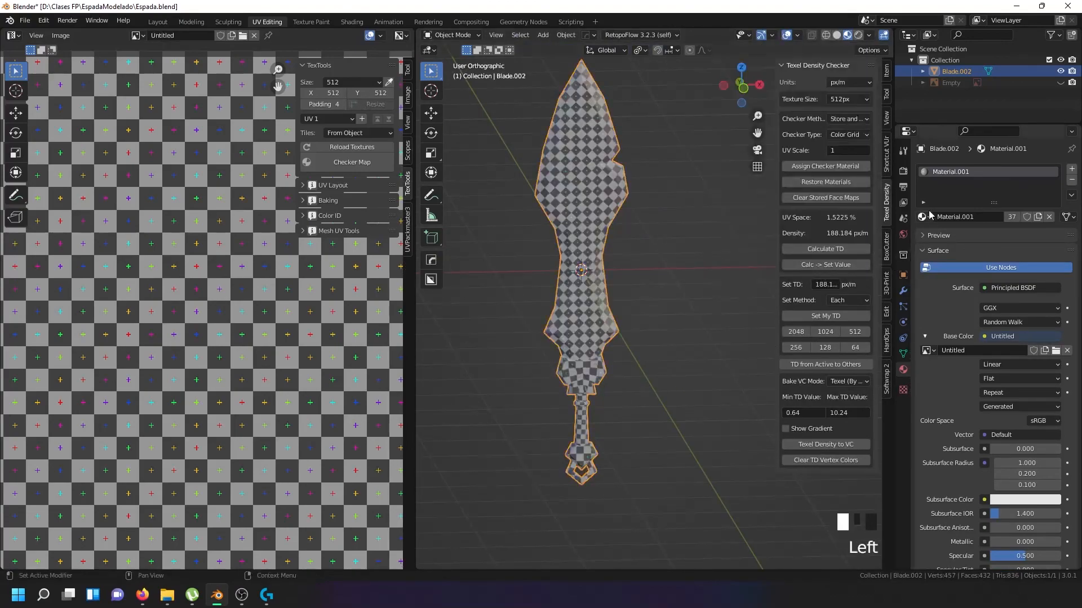